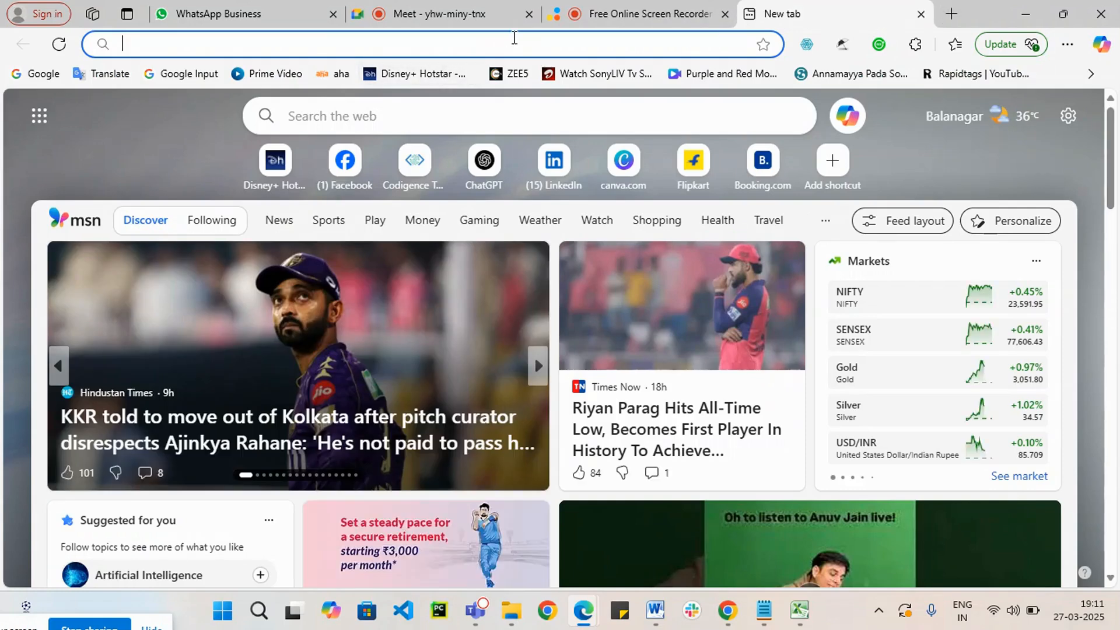
Step: Open Google and search for "web 2.0 submission sites"
type("google.com")
key("Return")
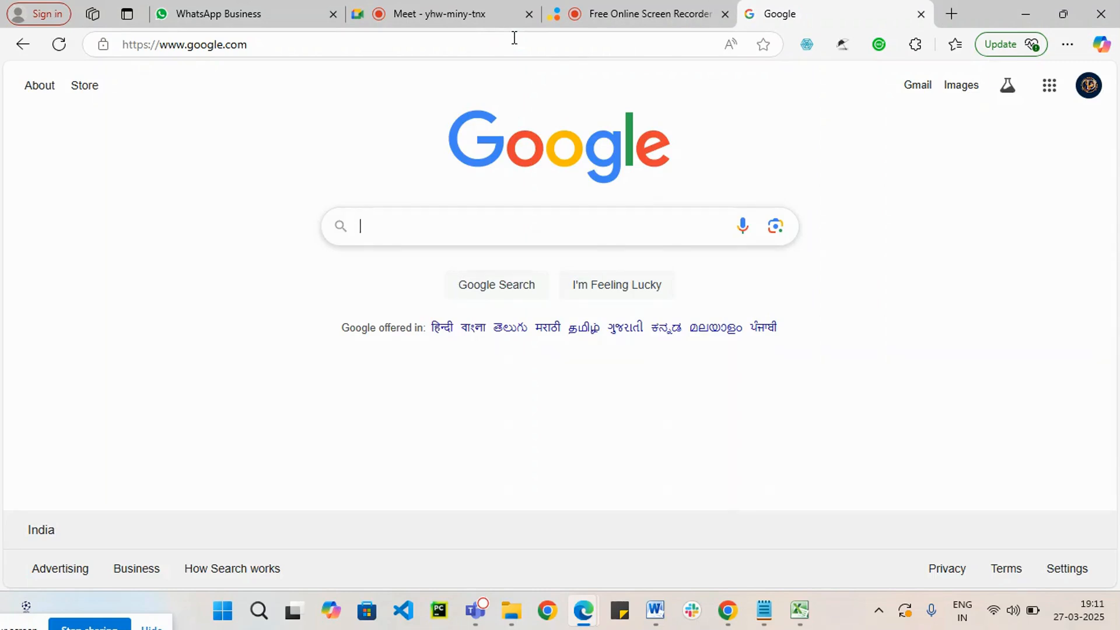
type("web")
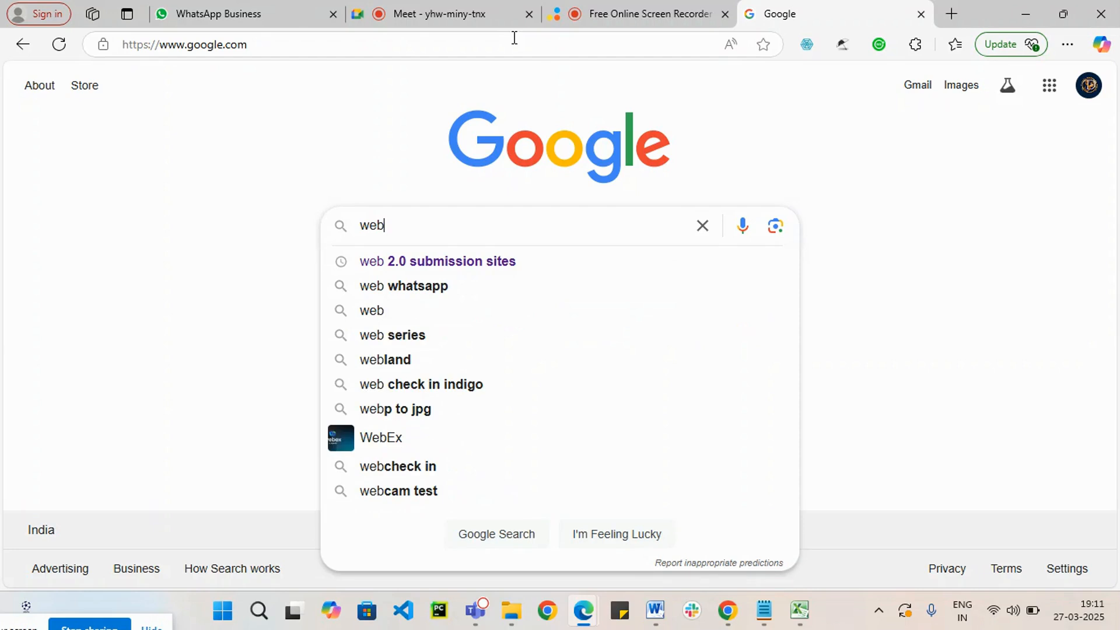
left_click(493, 263)
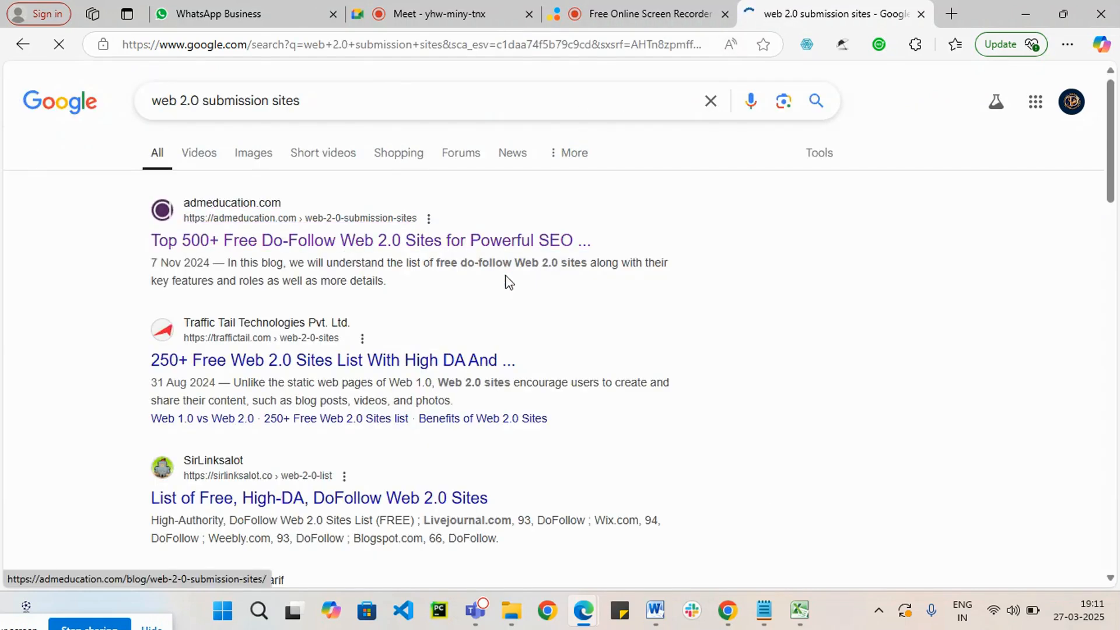
Step: Open the admeducation.com result and find its list of most used free do-follow Web 2.0 sites
scroll(592, 295, "down", 3)
scroll(532, 355, "up", 3)
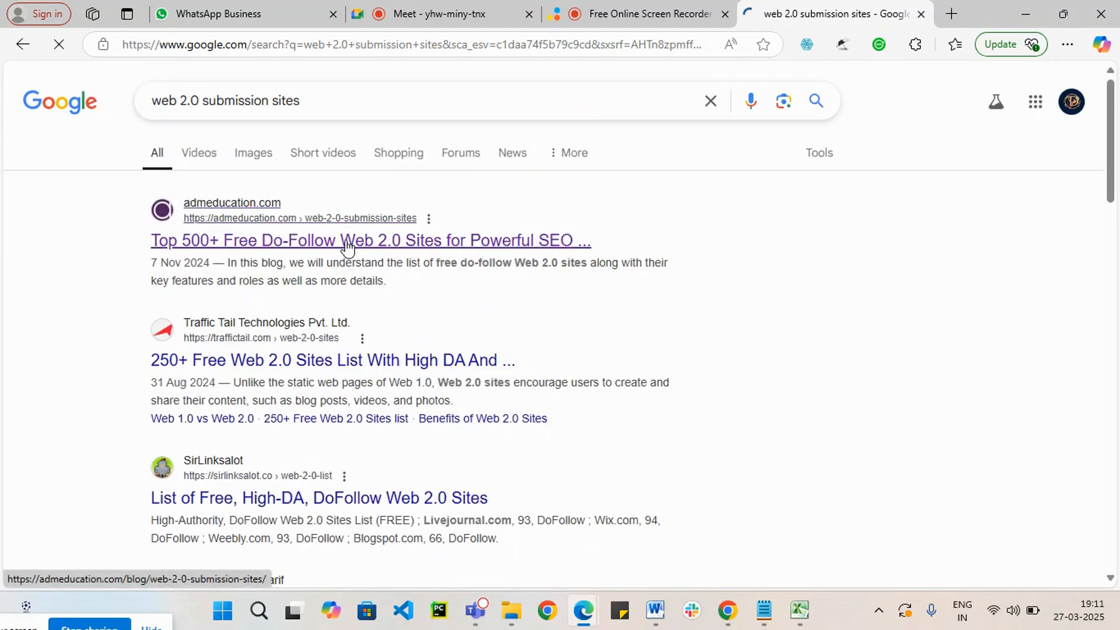
scroll(572, 322, "down", 10)
scroll(570, 320, "down", 20)
scroll(598, 353, "down", 3)
scroll(572, 349, "up", 20)
scroll(574, 349, "up", 2)
scroll(575, 354, "down", 2)
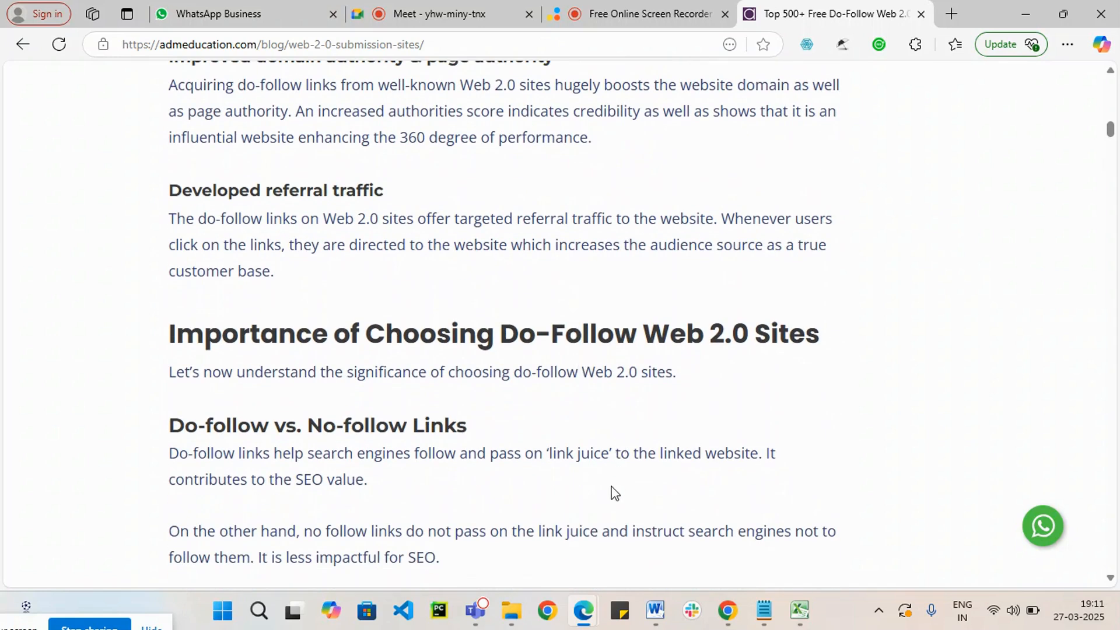
scroll(614, 494, "down", 4)
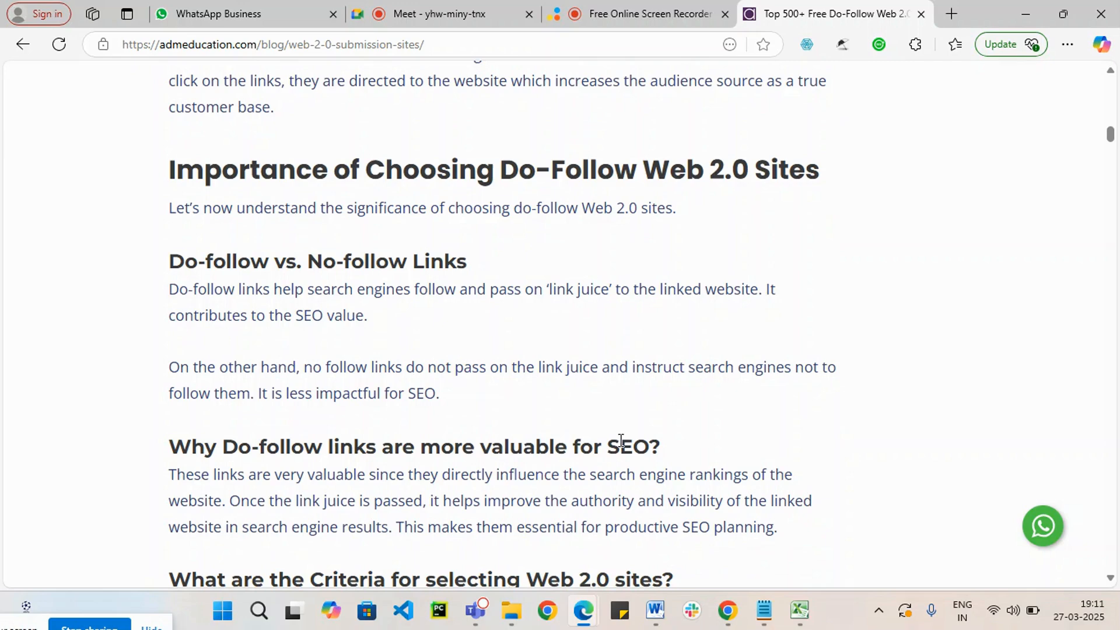
scroll(621, 440, "down", 20)
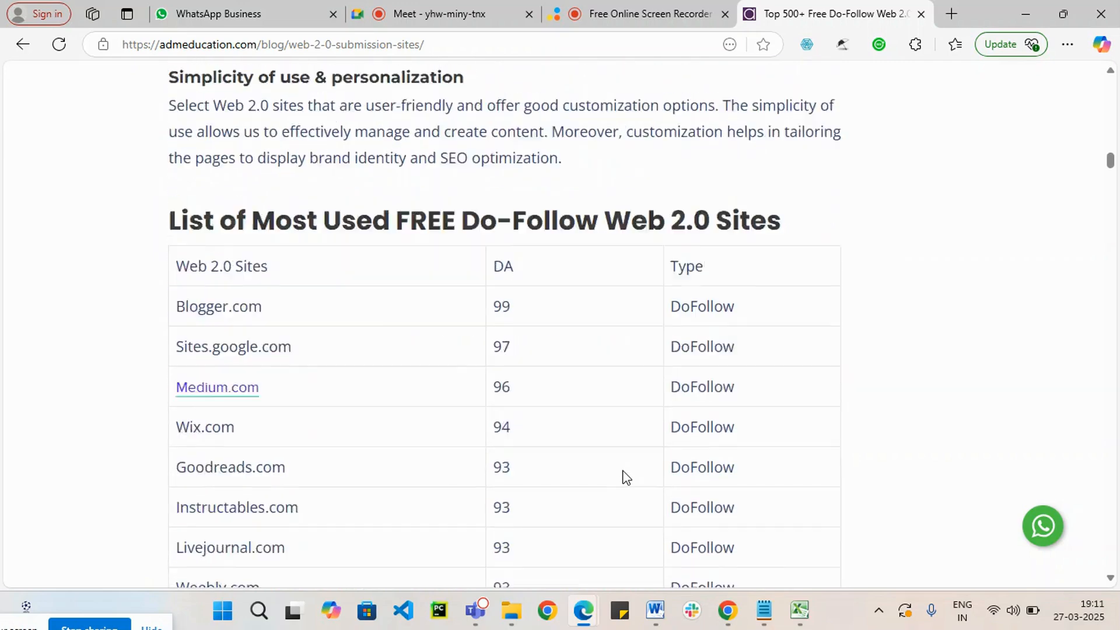
scroll(453, 470, "up", 3)
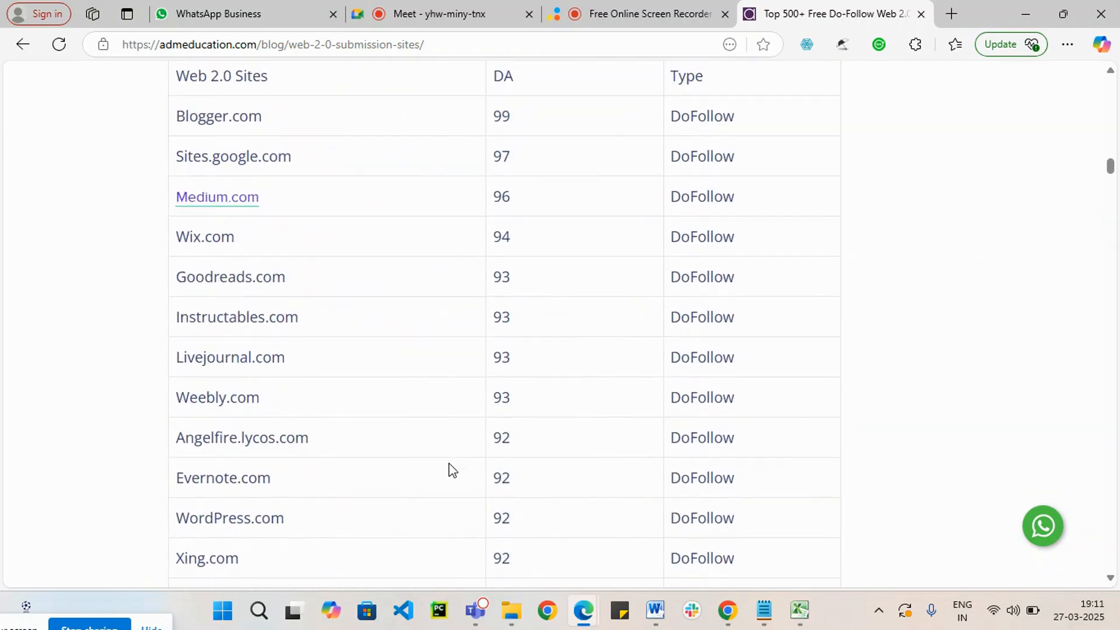
scroll(456, 436, "up", 2)
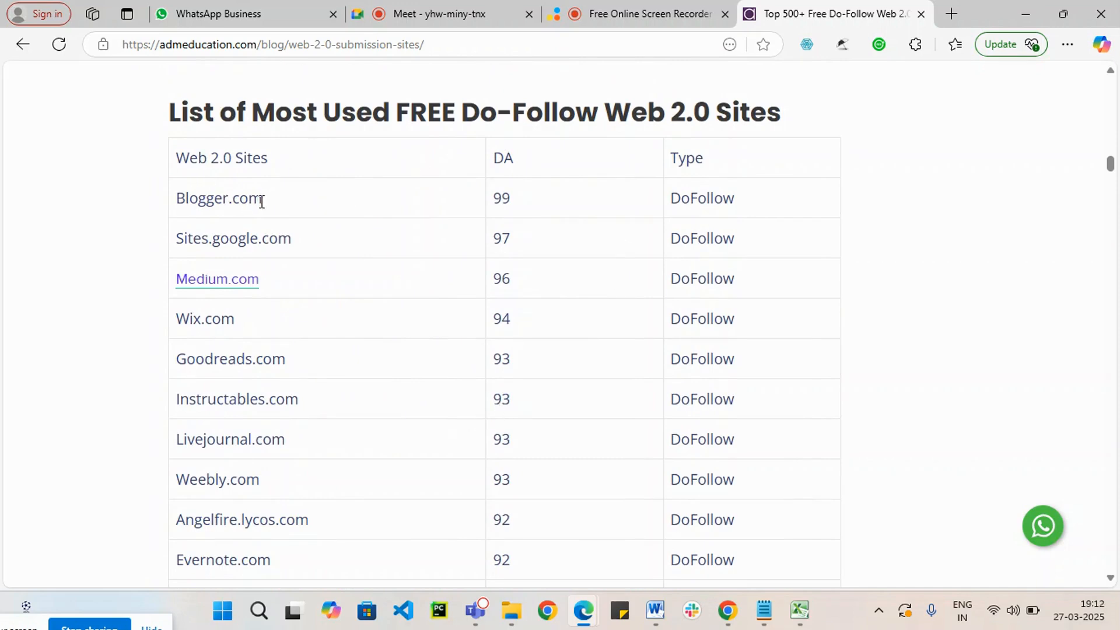
left_click_drag(293, 239, 182, 245)
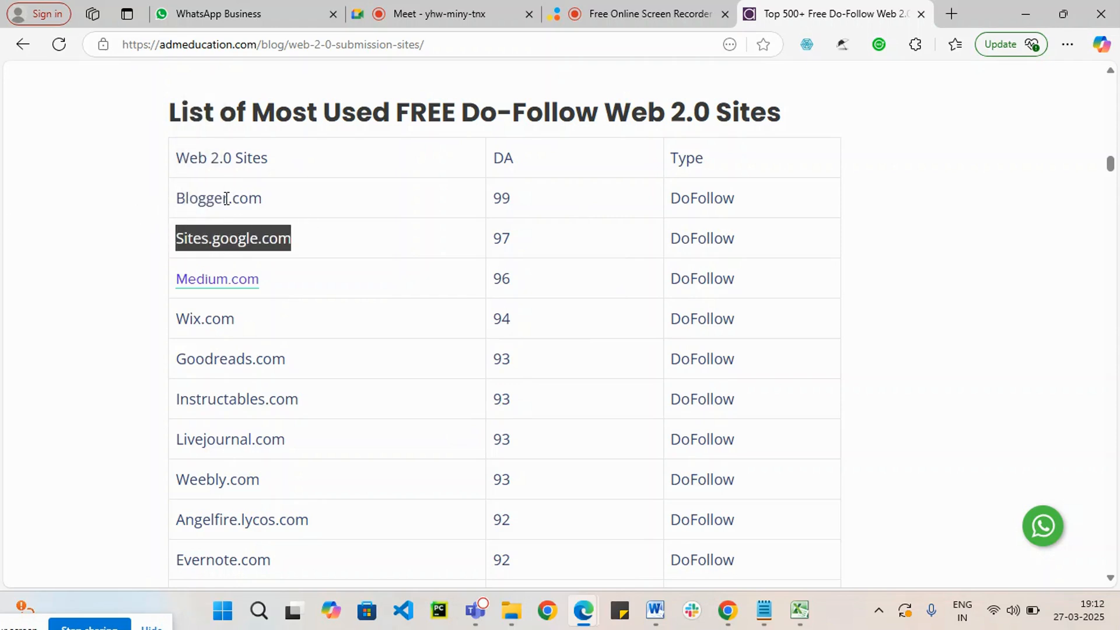
left_click_drag(177, 197, 264, 197)
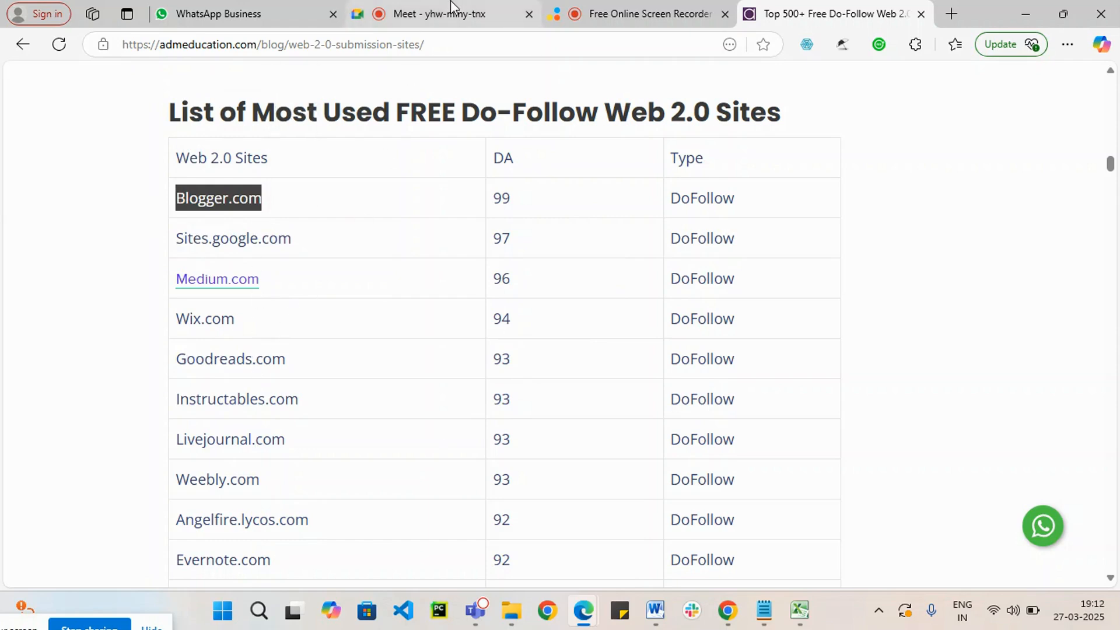
left_click_drag(181, 238, 208, 157)
left_click(114, 281)
left_click(120, 257)
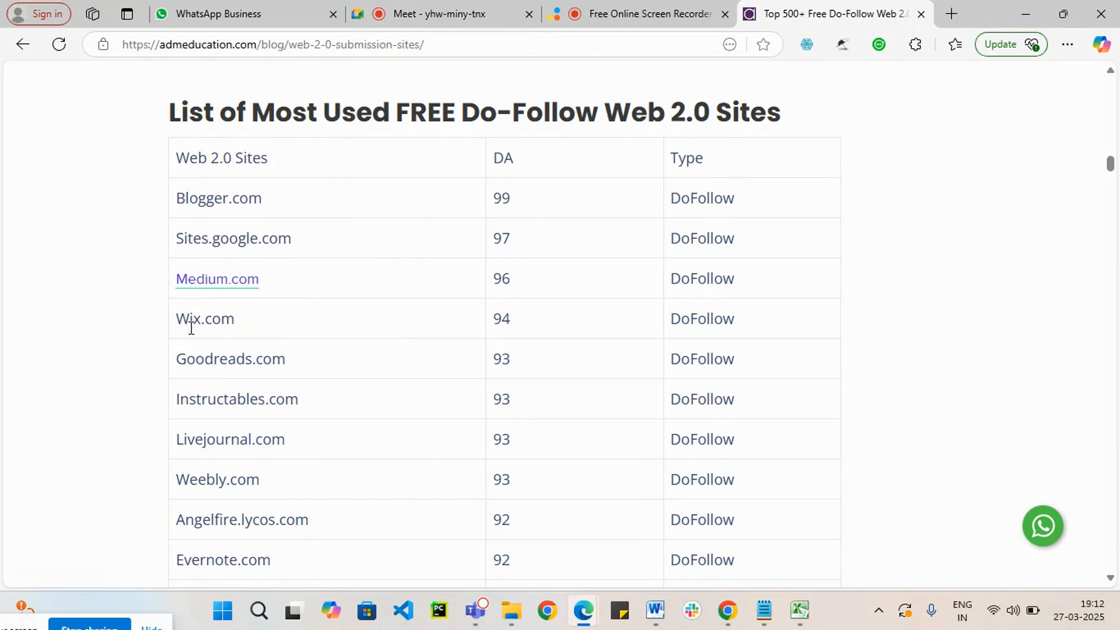
left_click_drag(299, 239, 176, 241)
right_click(210, 240)
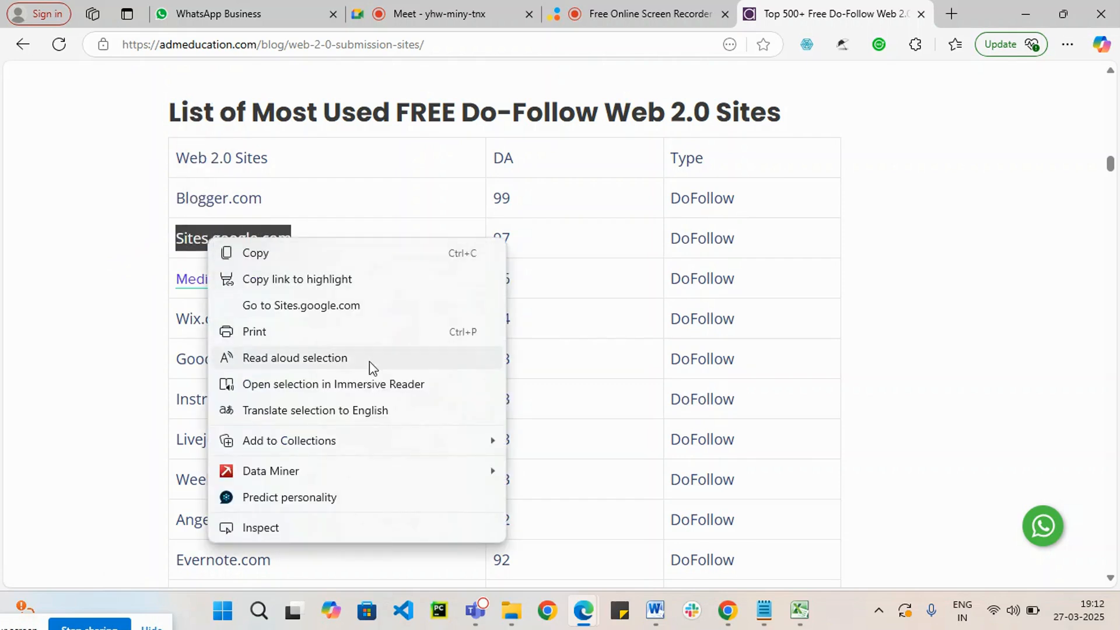
left_click(335, 285)
left_click(950, 15)
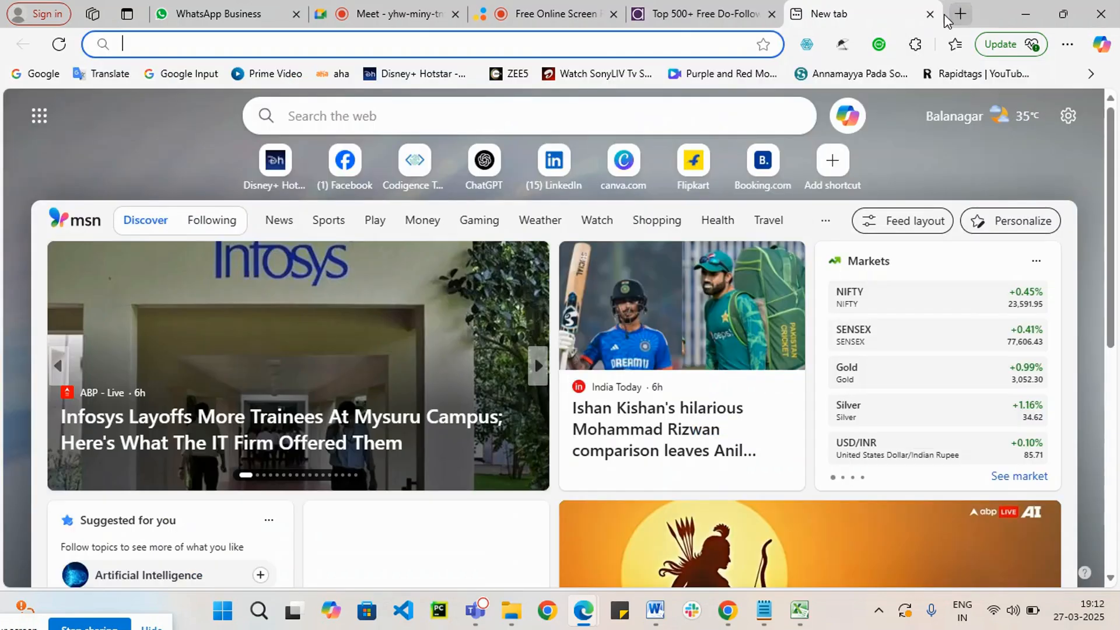
type("https://admeducation.com/blog/web-2-0-submission-sites/#:~:text=DoFollow-,Sites.google.com,-97")
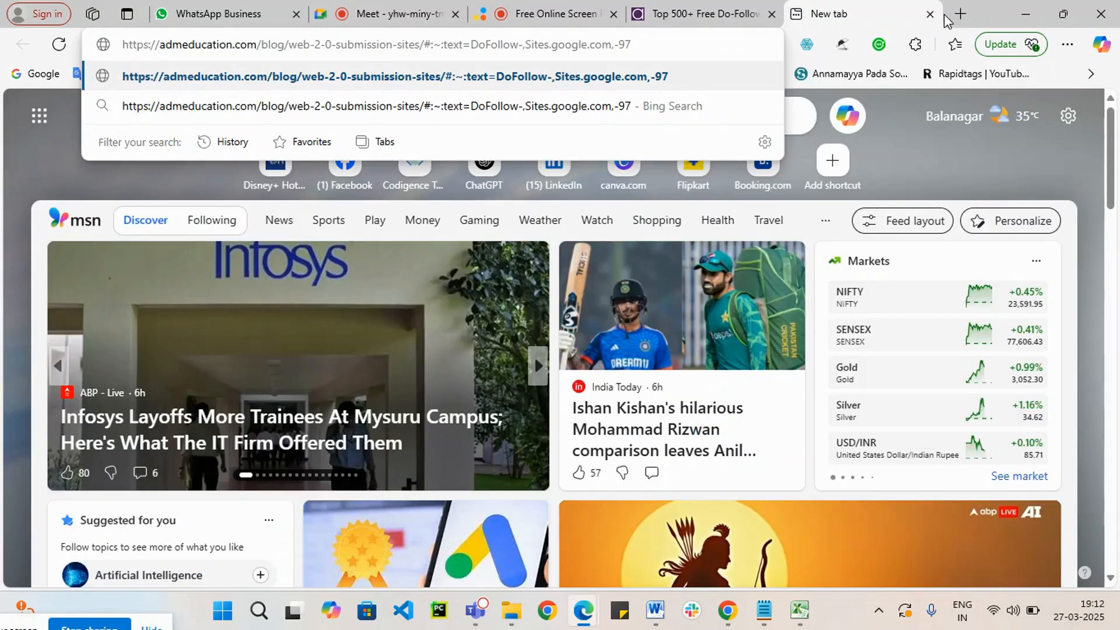
left_click(706, 14)
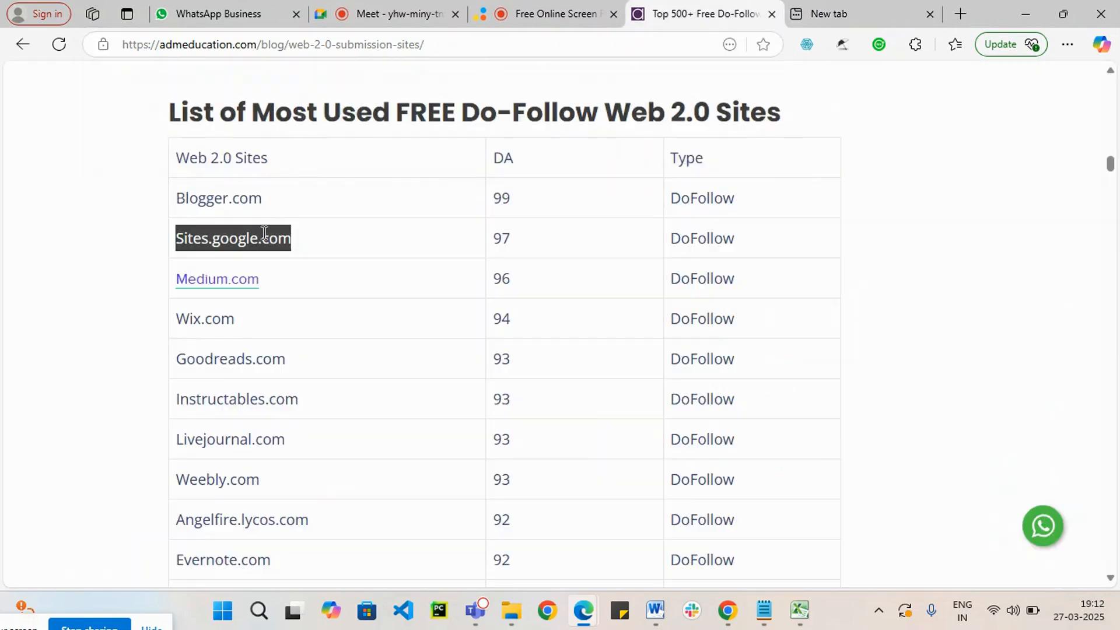
Step: Go to Sites.google.com from the selected entry in the article's table and close the unused new tab
right_click(241, 240)
left_click(323, 307)
left_click(930, 18)
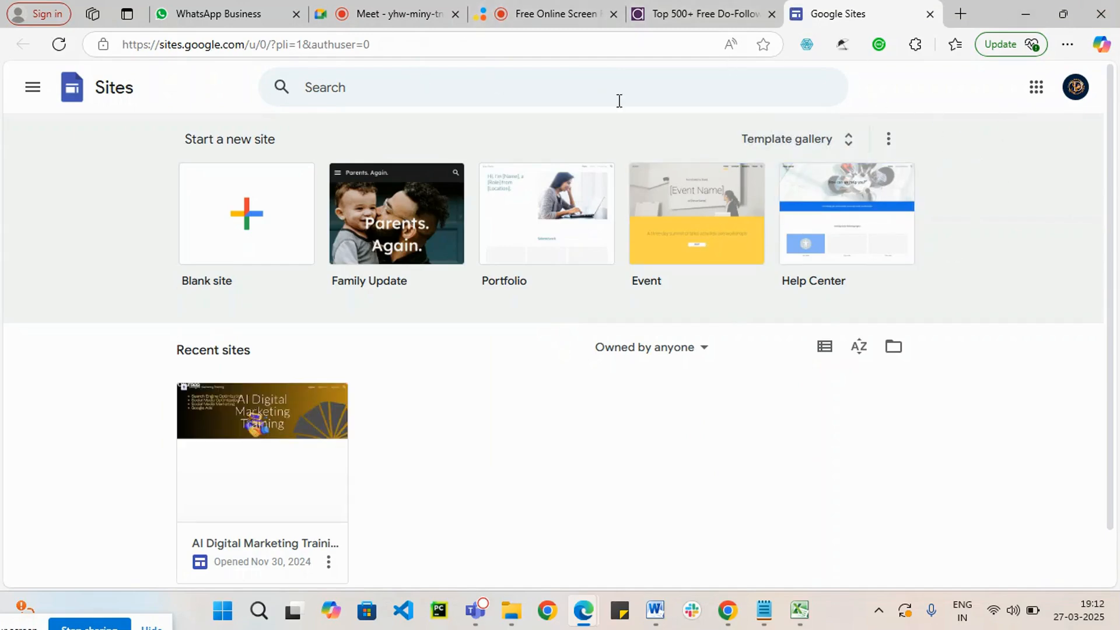
left_click(543, 8)
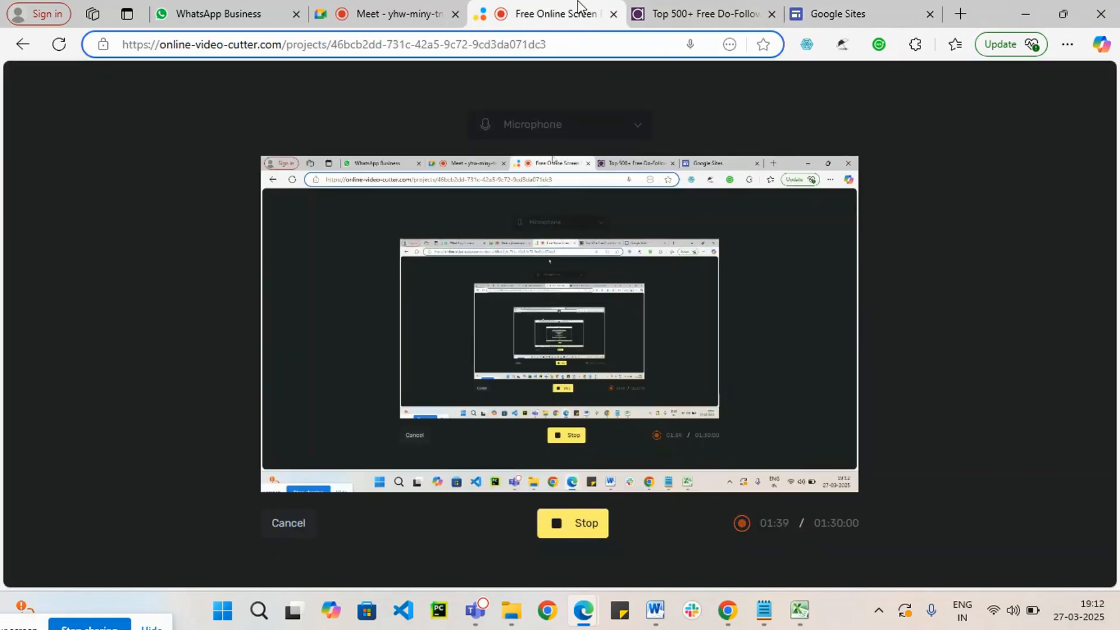
left_click(729, 8)
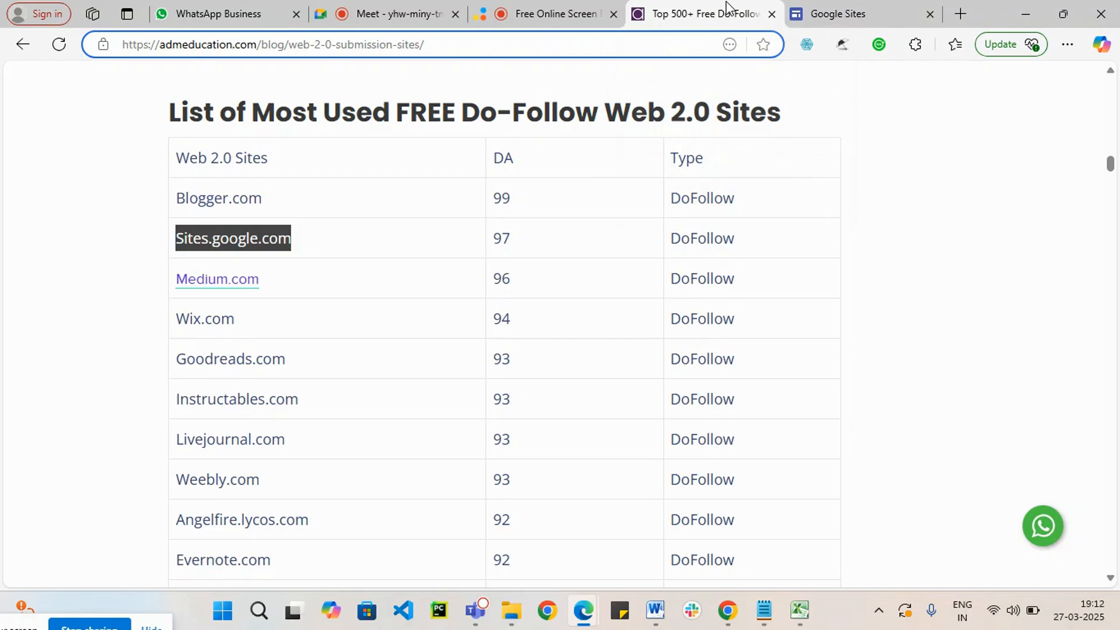
left_click(834, 14)
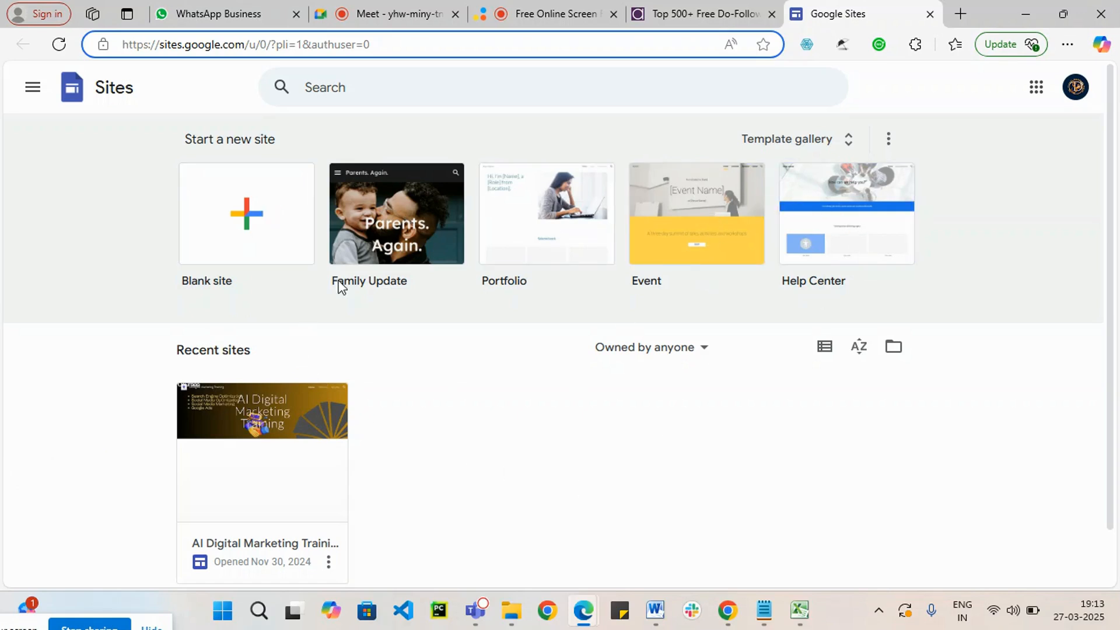
scroll(393, 420, "down", 1)
scroll(343, 453, "up", 1)
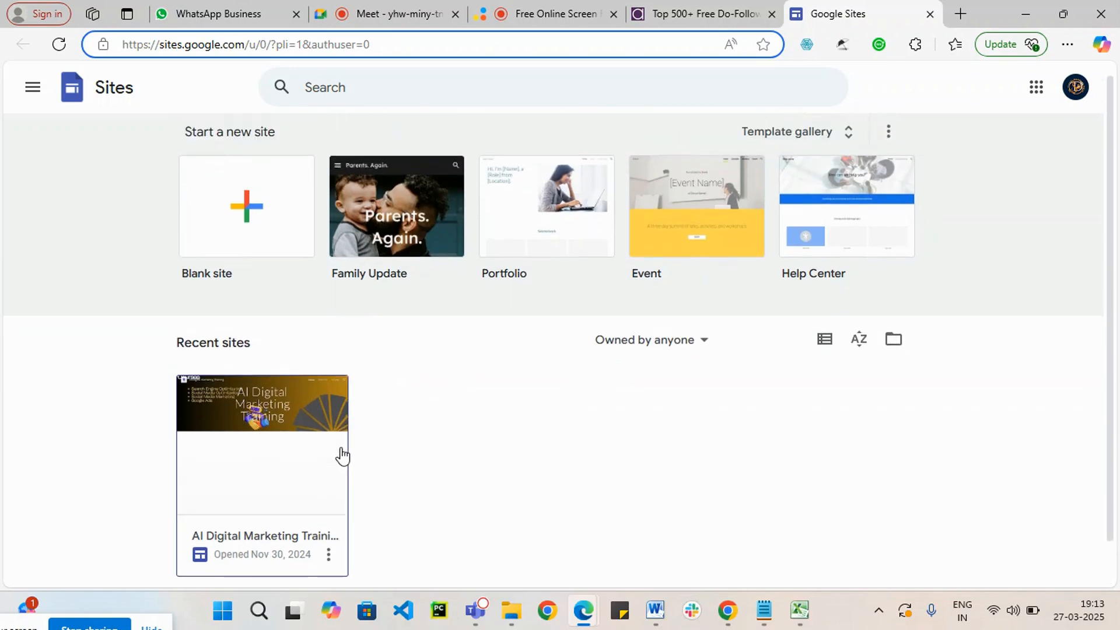
Step: Create a blank site and name the site document "Digitraining"
left_click(243, 222)
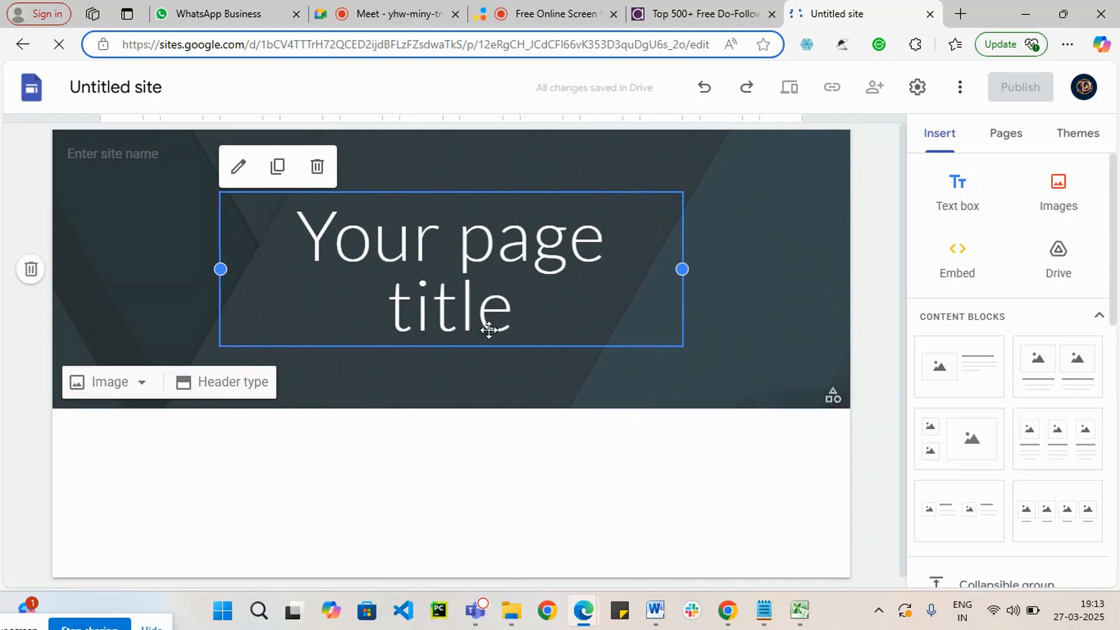
left_click(140, 86)
left_click(136, 87)
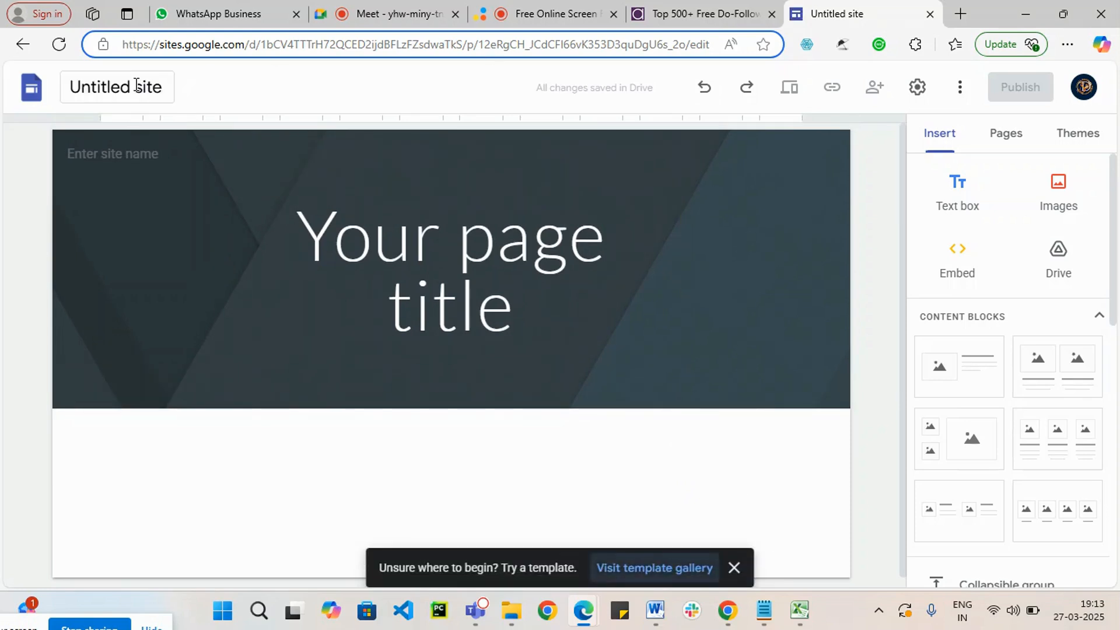
left_click(120, 87)
left_click_drag(170, 77, 22, 93)
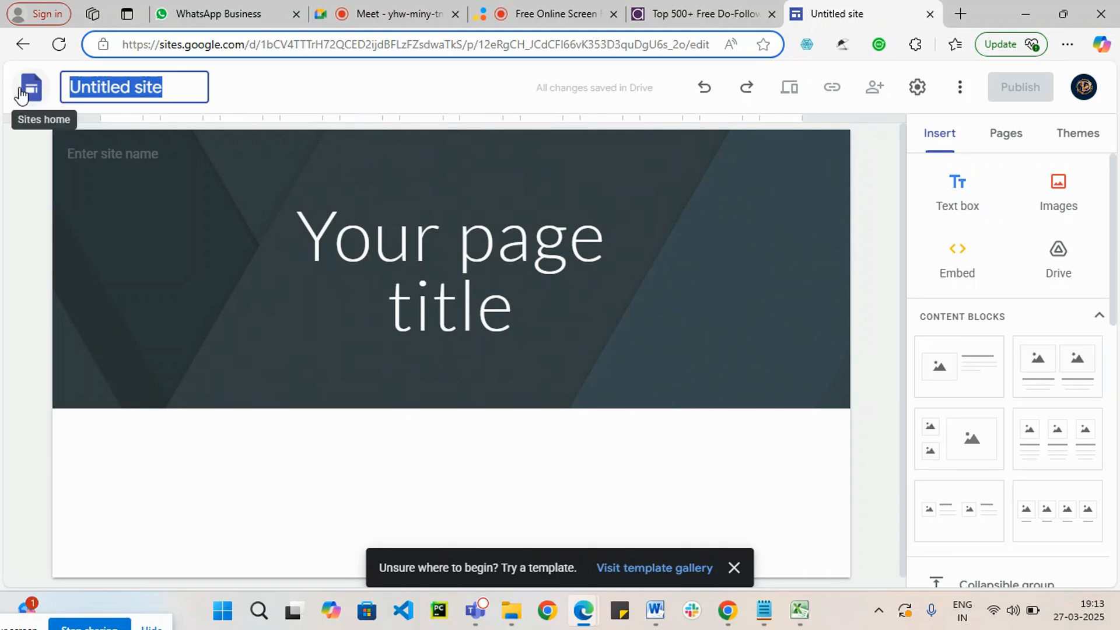
type("Digitraining")
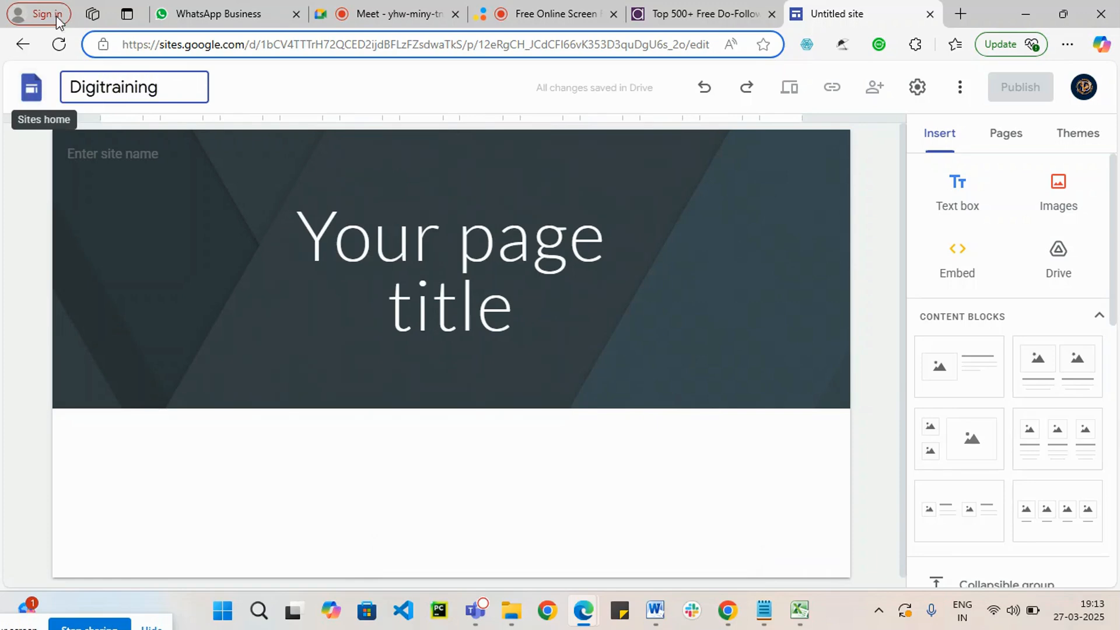
left_click(3, 293)
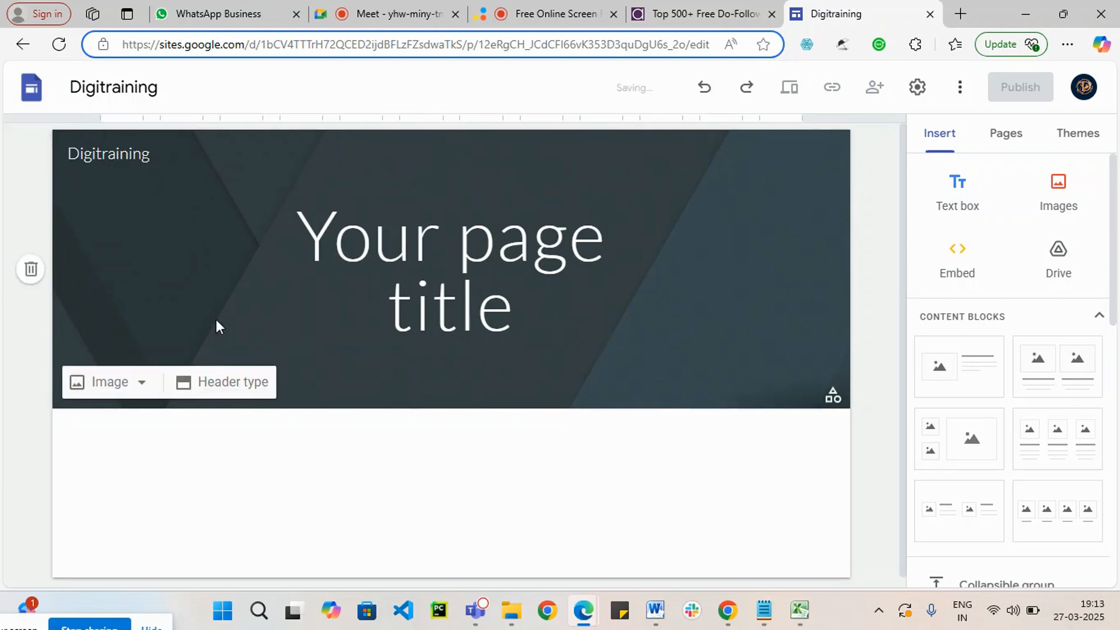
Step: Upload the second 71-714245_download-namaskar clipart image from the Downloads folder as the site's logo
mouse_move(114, 167)
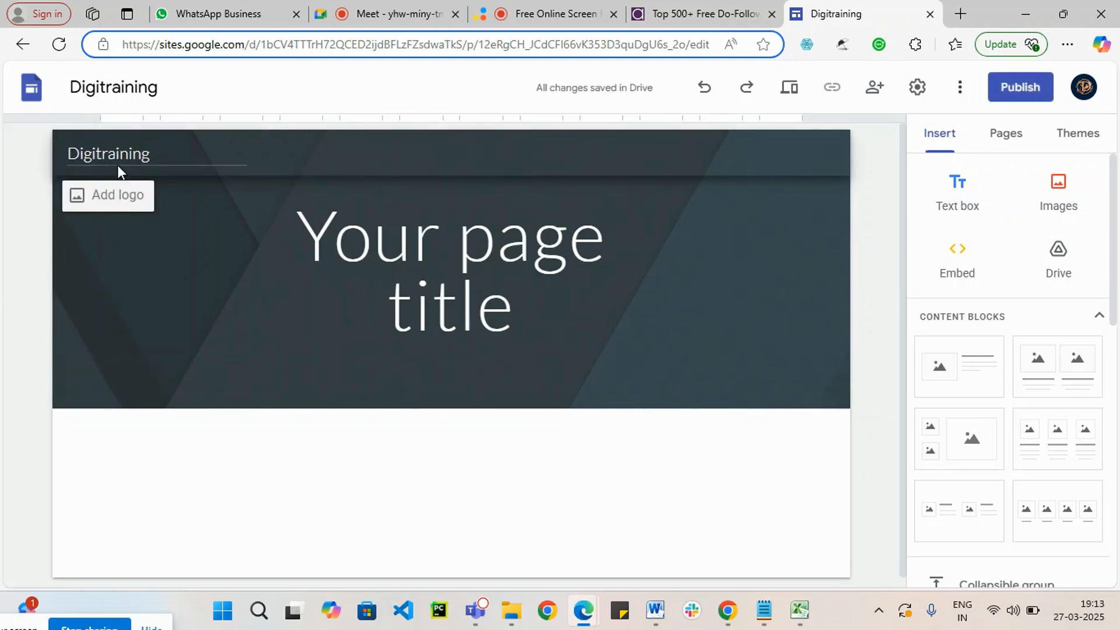
left_click(123, 200)
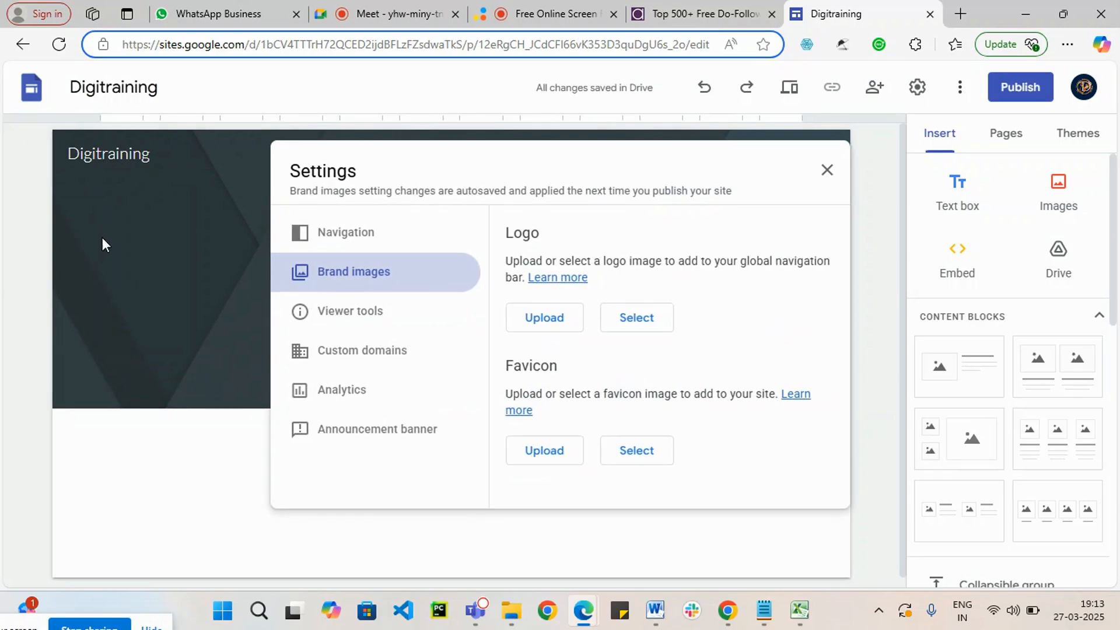
left_click(563, 322)
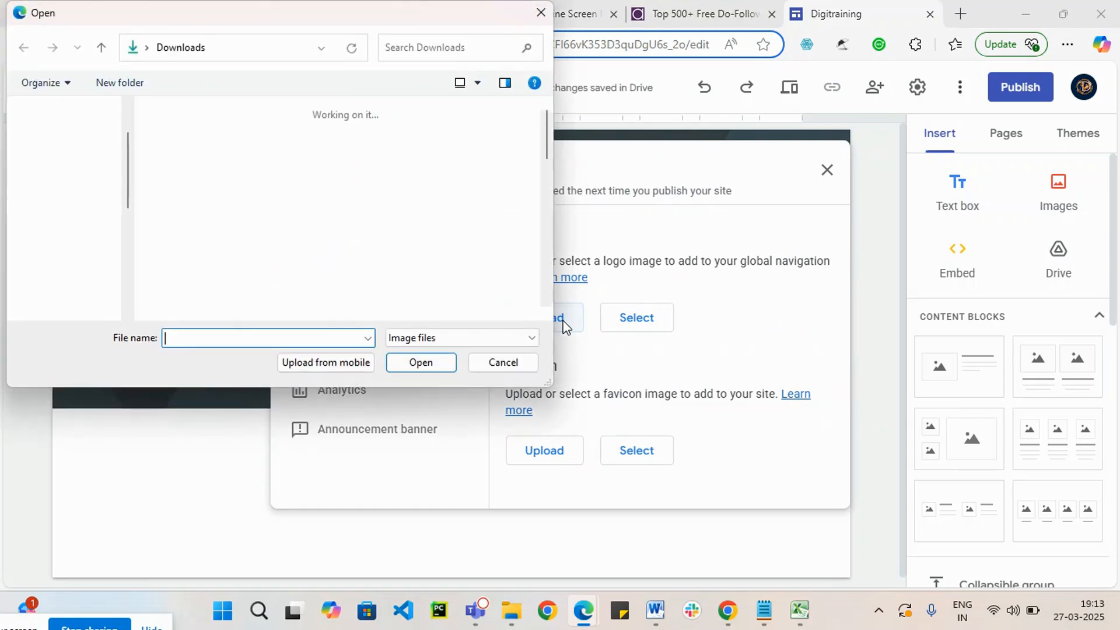
scroll(261, 281, "down", 10)
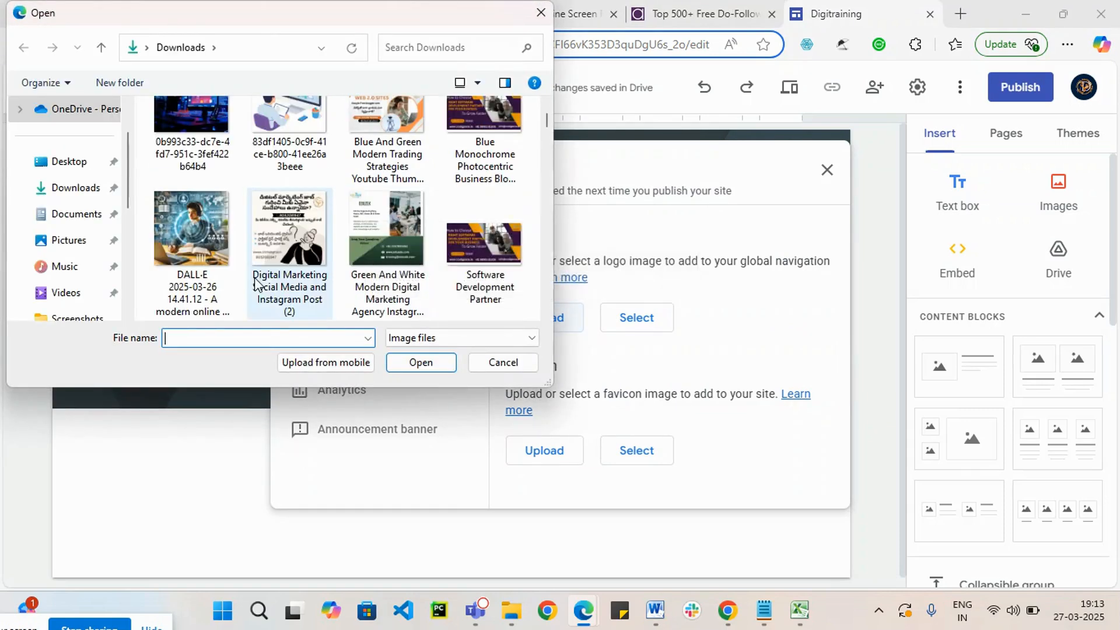
scroll(255, 284, "down", 10)
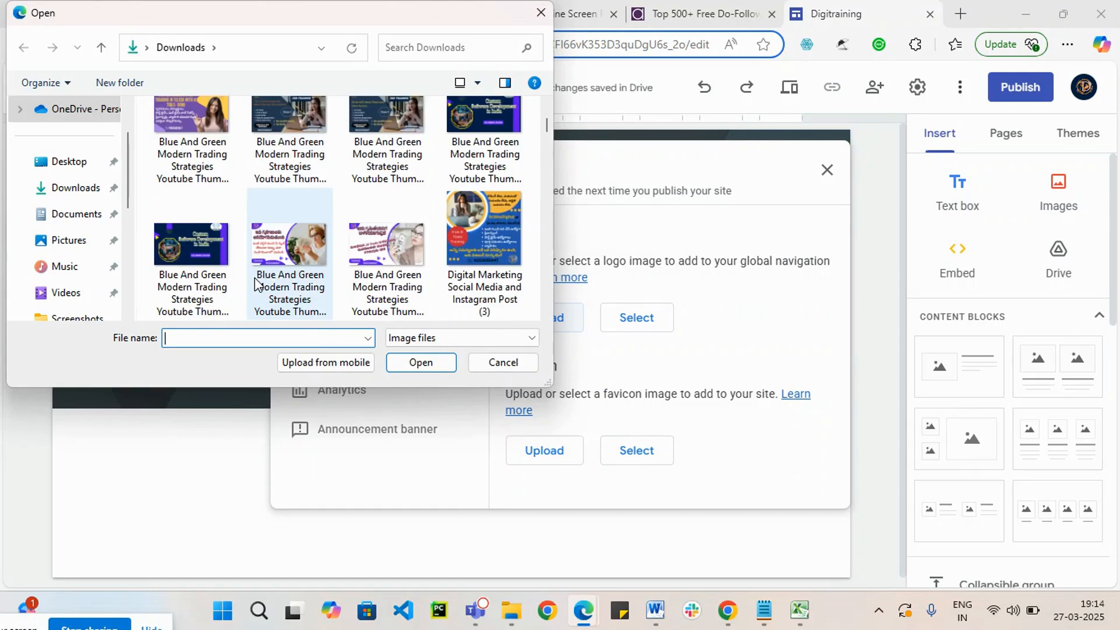
scroll(255, 284, "down", 8)
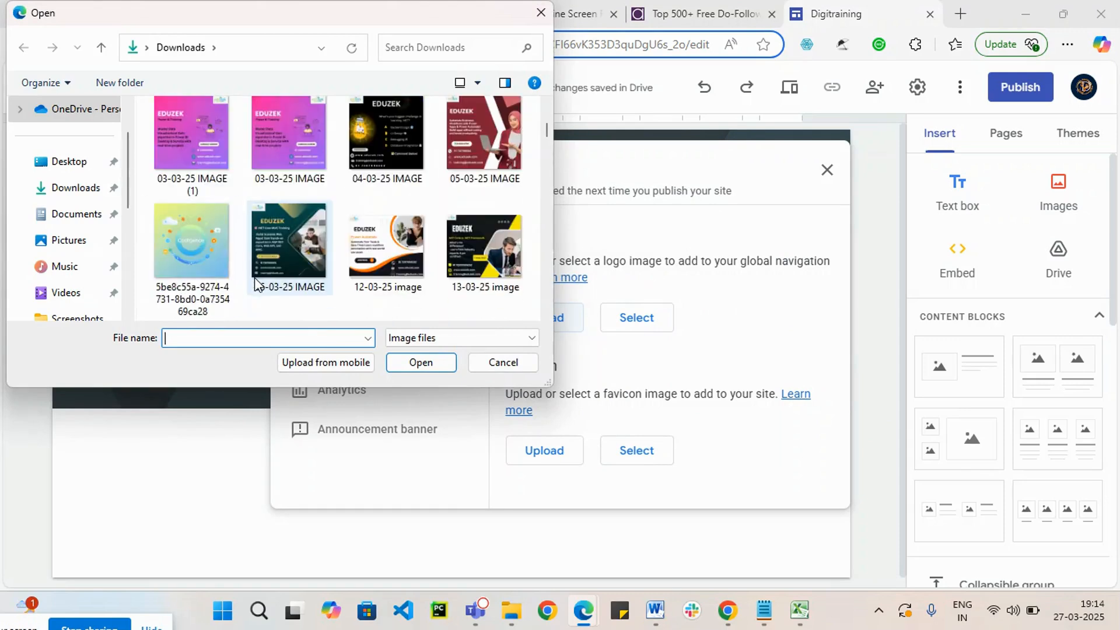
scroll(257, 286, "down", 3)
scroll(258, 287, "up", 4)
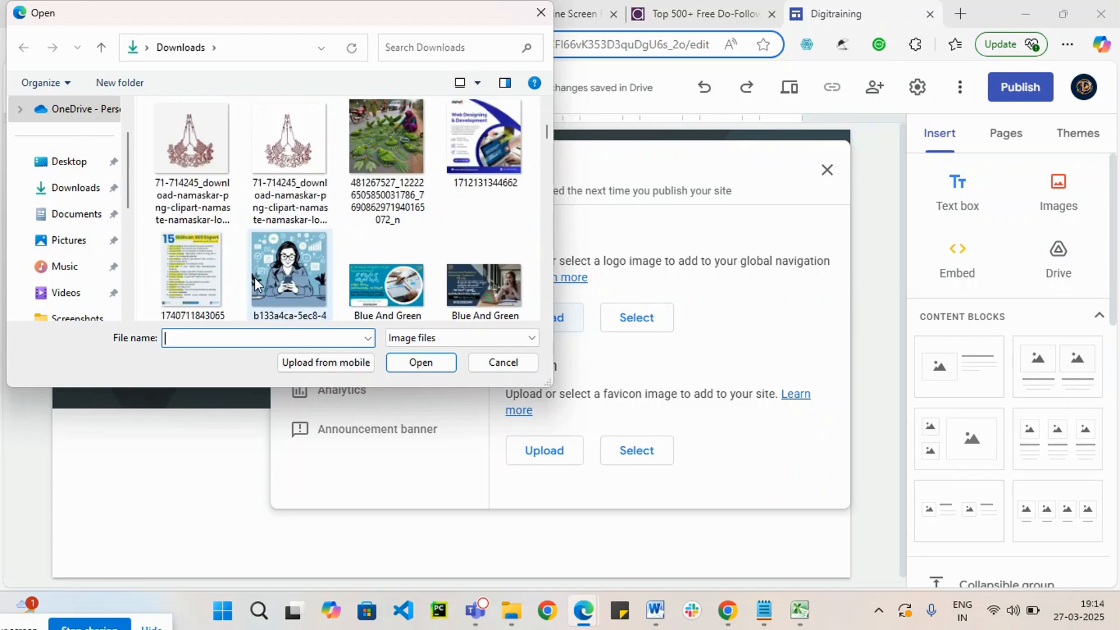
left_click(297, 144)
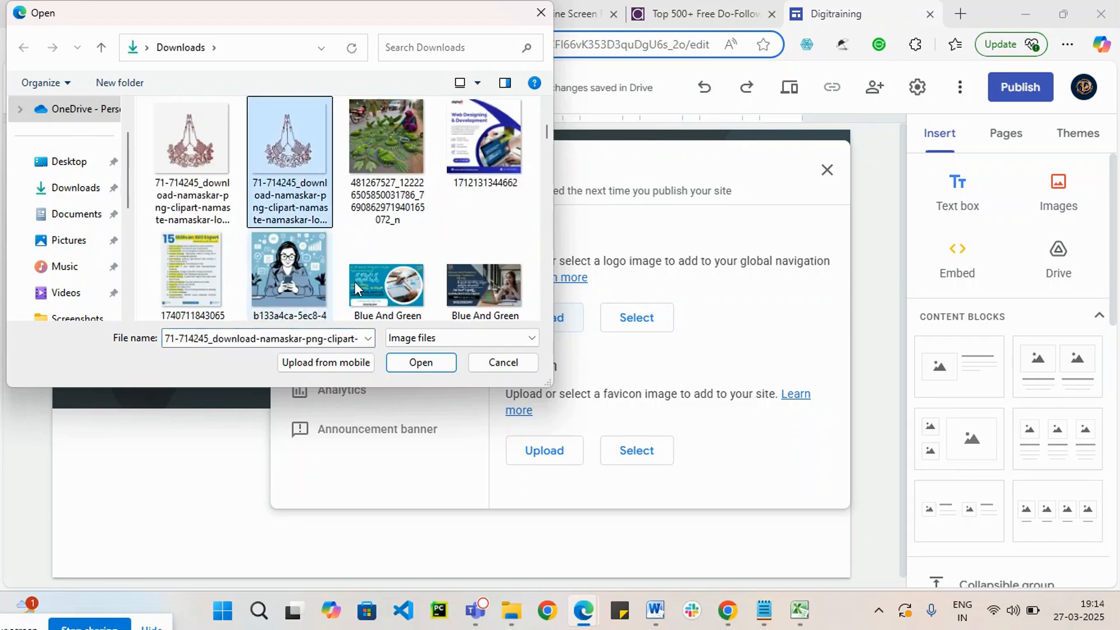
left_click(418, 363)
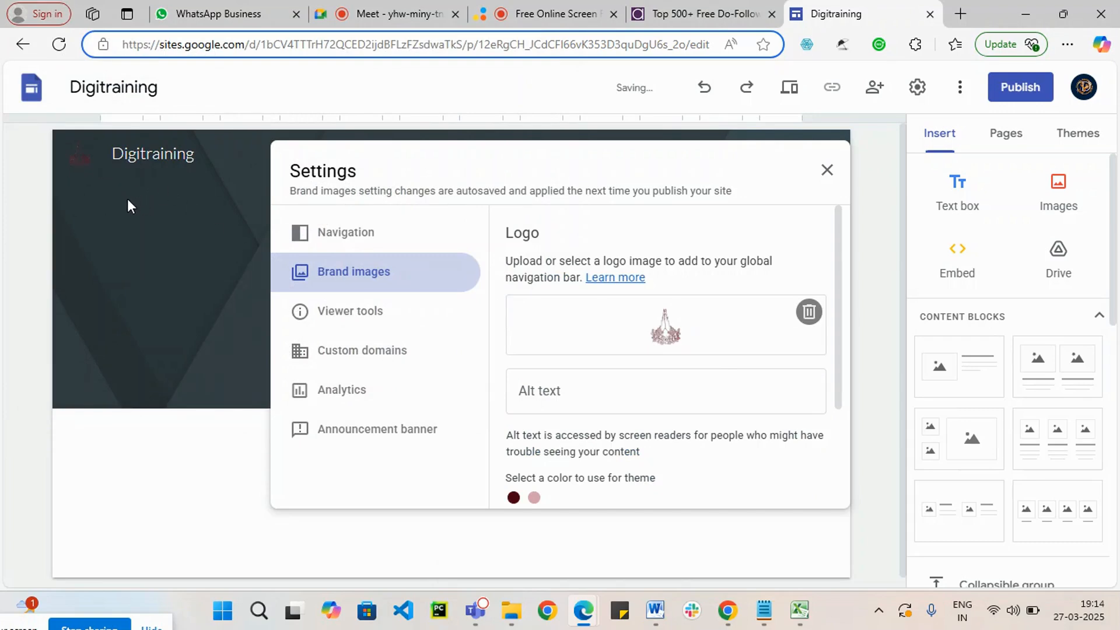
Step: Close the brand images settings and return to the page
key("Escape")
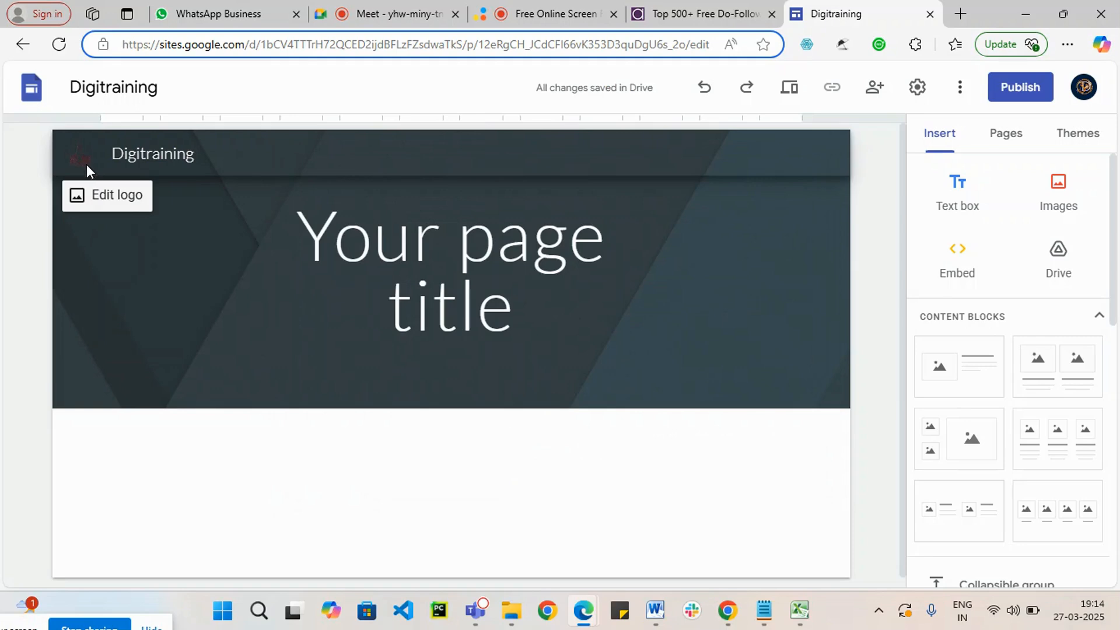
left_click(107, 202)
left_click(128, 332)
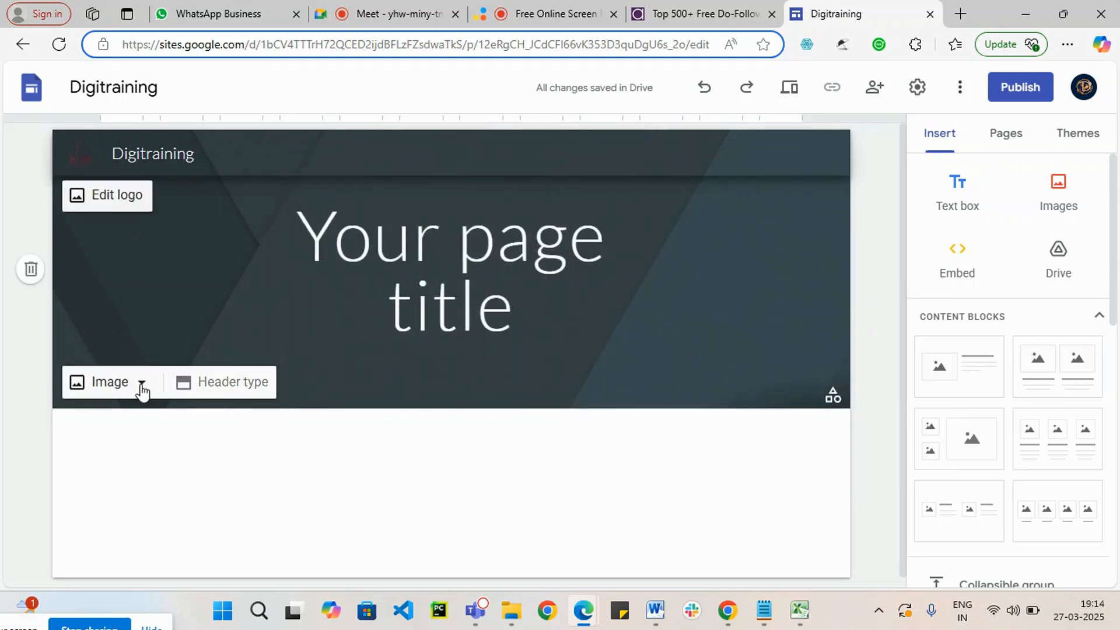
Step: Upload the "How to Create AI Facebook Ad in 2025" picture from the Downloads folder as the page's header image
left_click(119, 383)
left_click(119, 436)
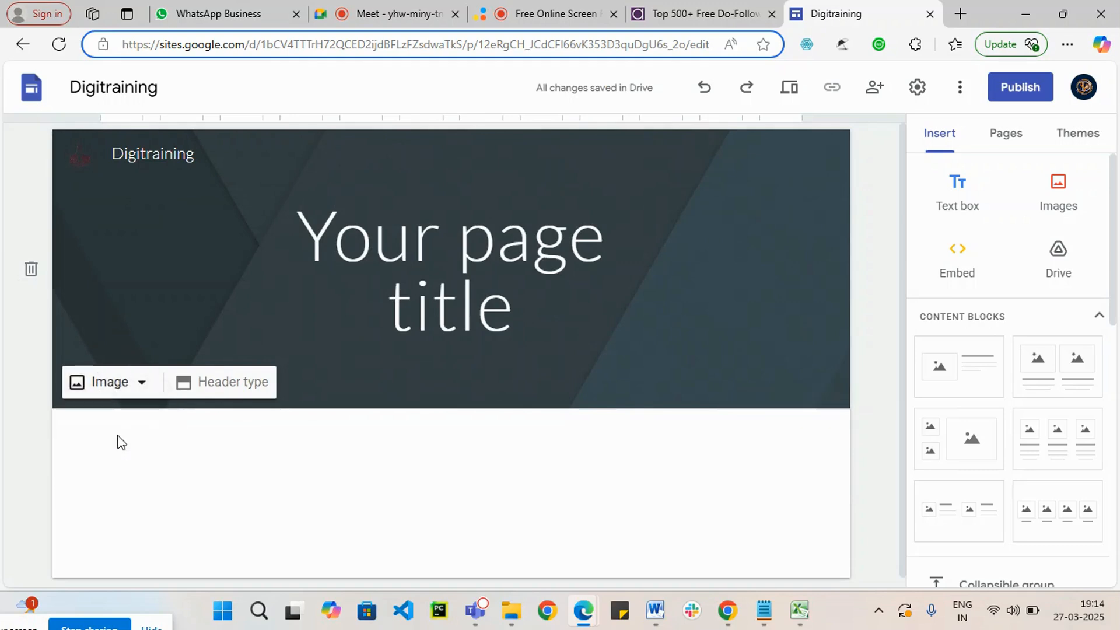
scroll(420, 193, "down", 10)
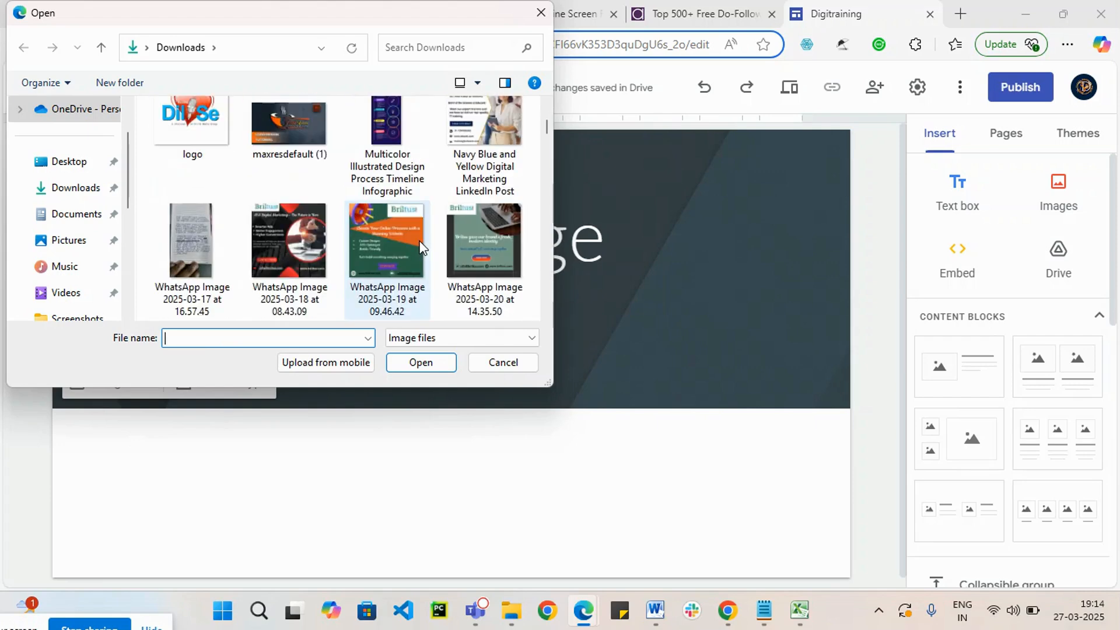
scroll(420, 247, "down", 4)
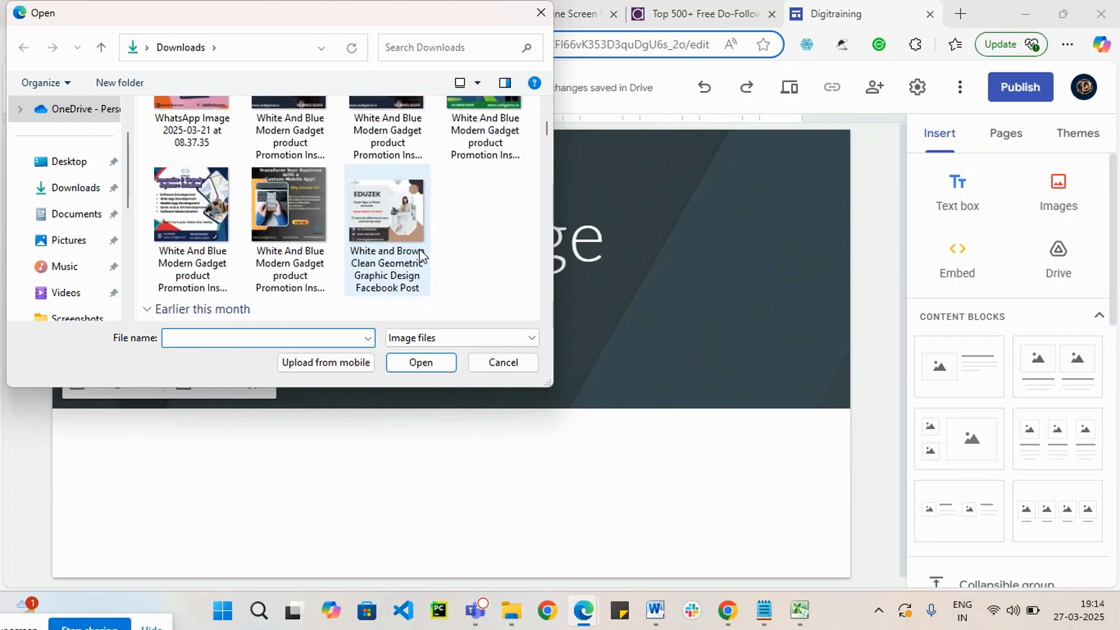
scroll(421, 255, "down", 3)
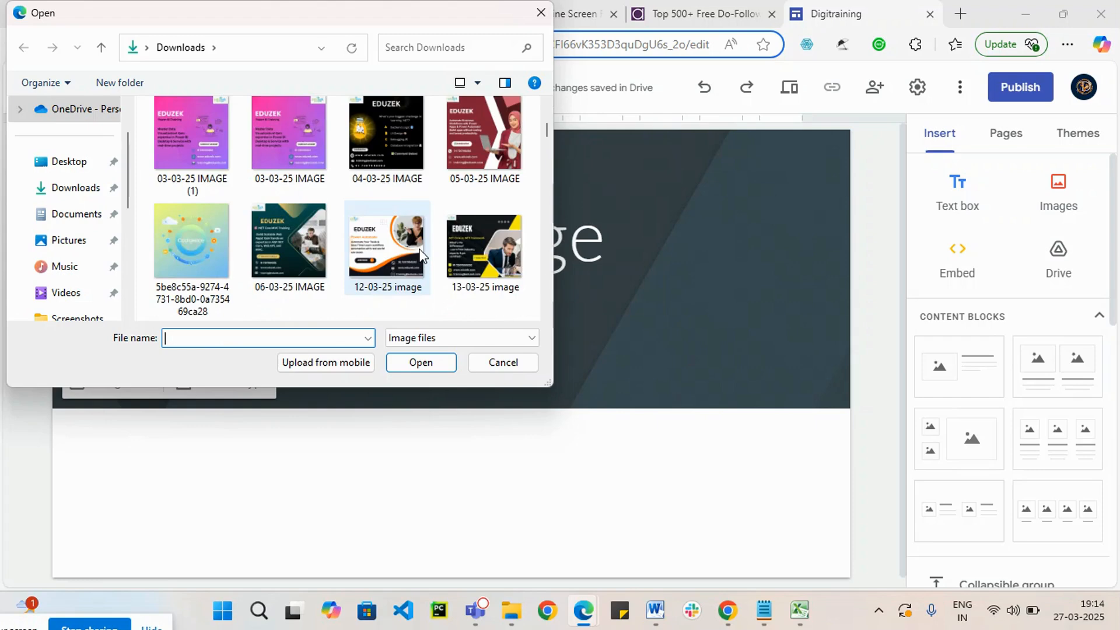
scroll(421, 255, "down", 3)
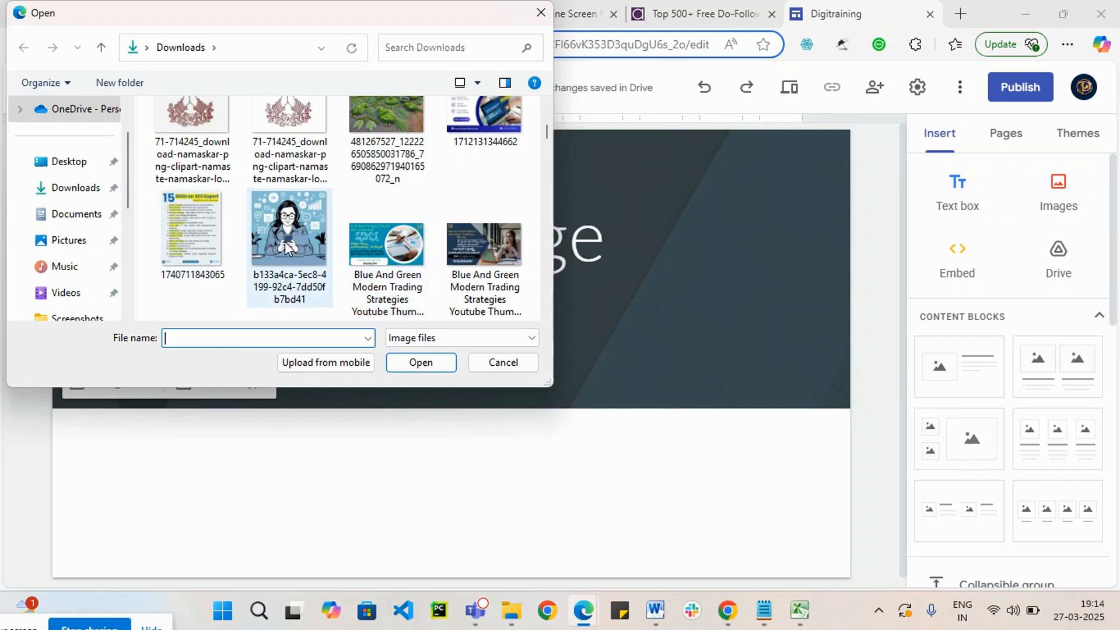
left_click(505, 256)
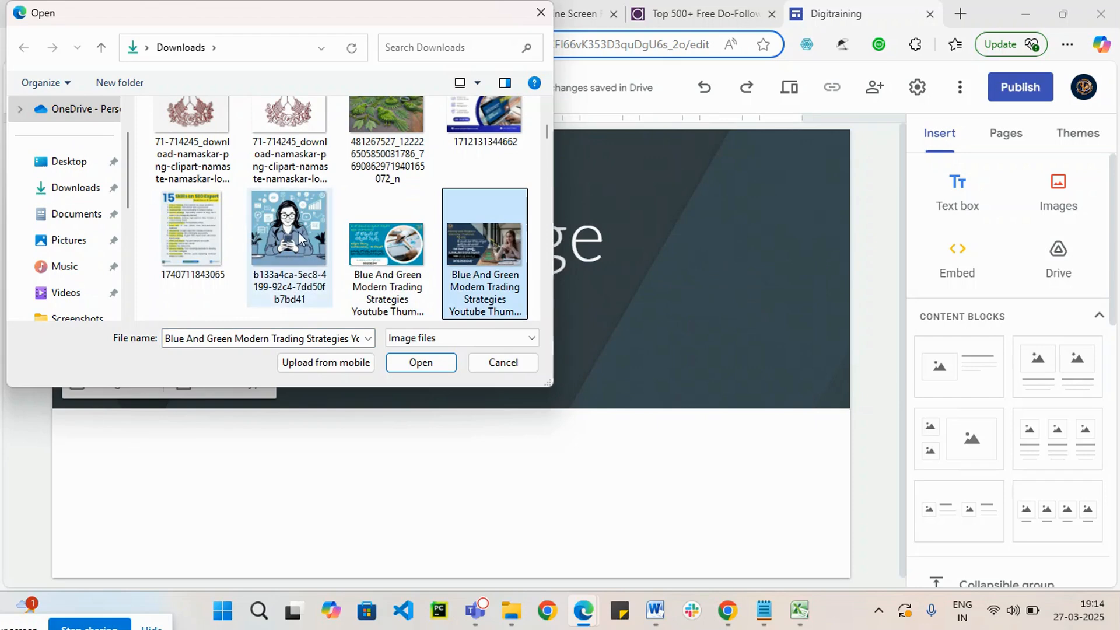
scroll(327, 286, "down", 2)
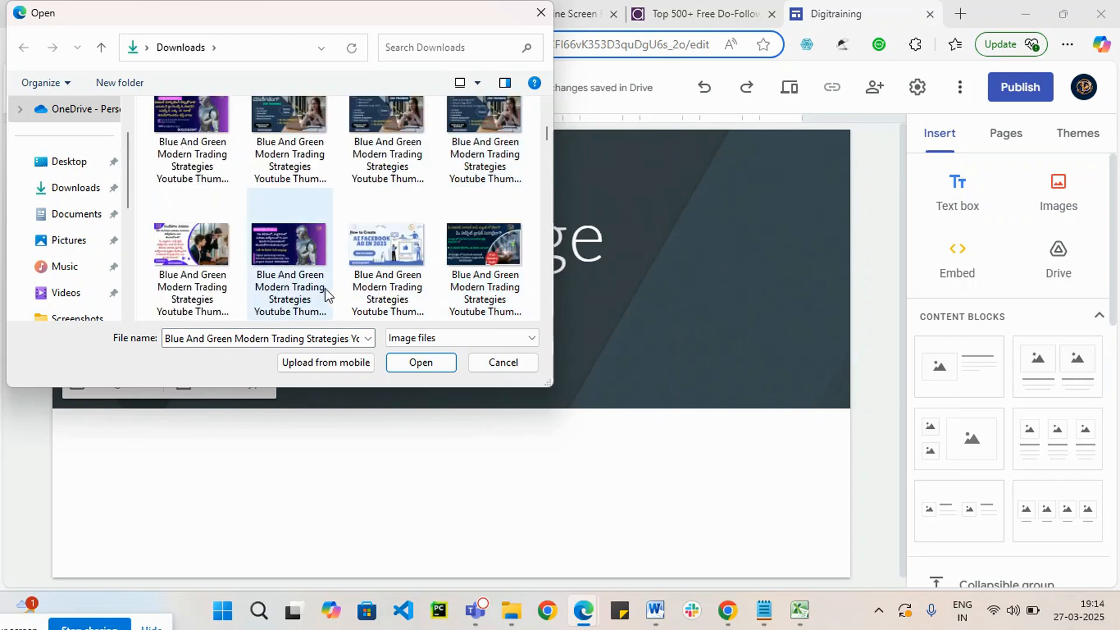
left_click(404, 252)
left_click(421, 364)
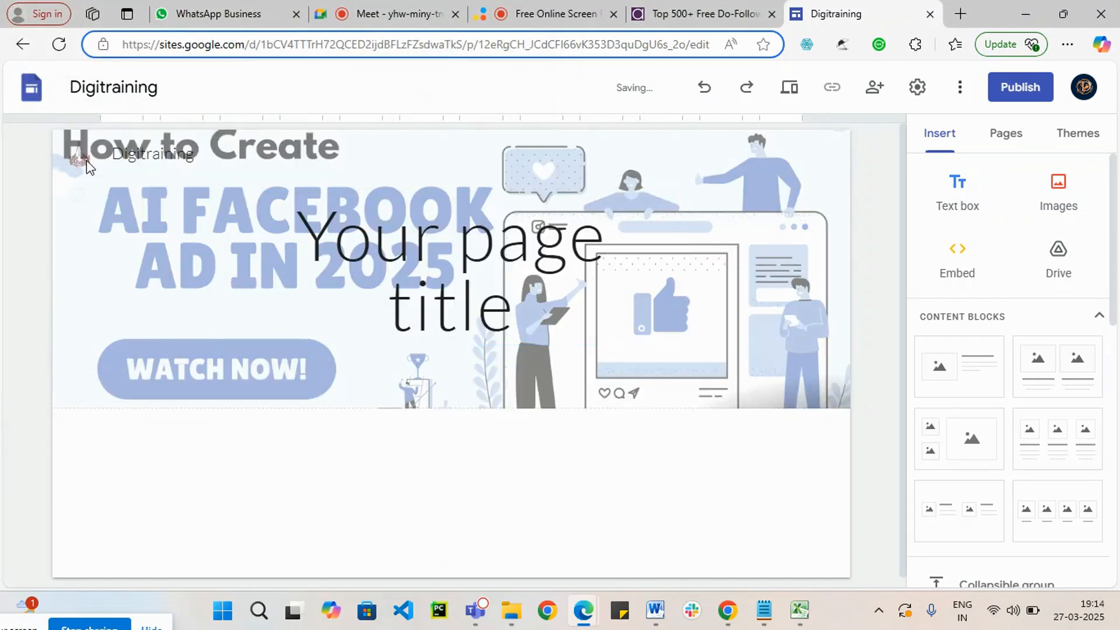
left_click(86, 160)
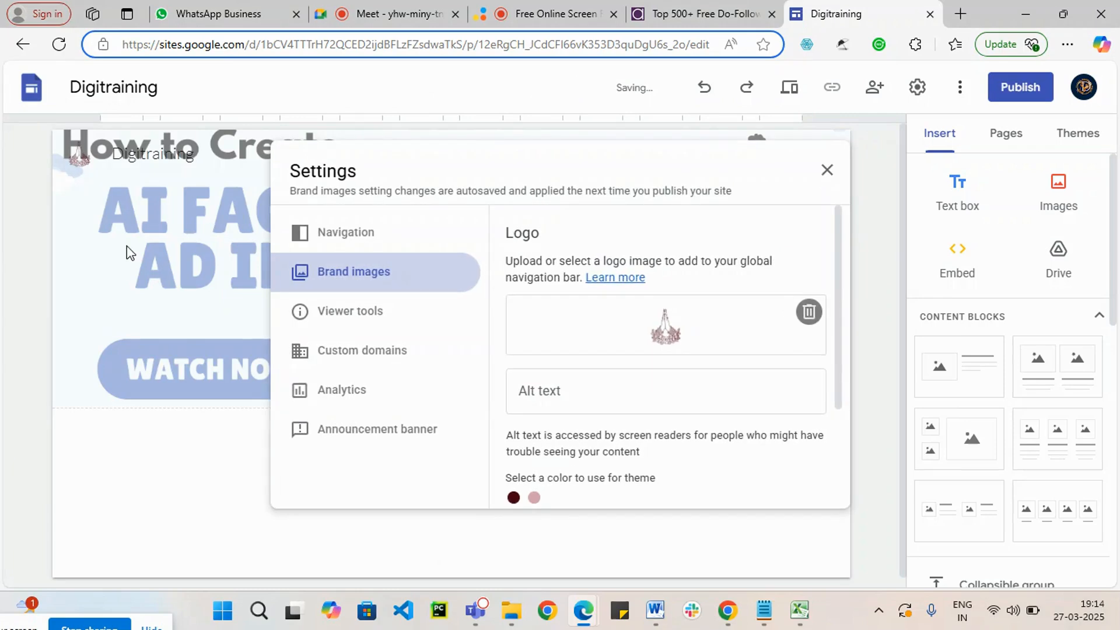
left_click(150, 328)
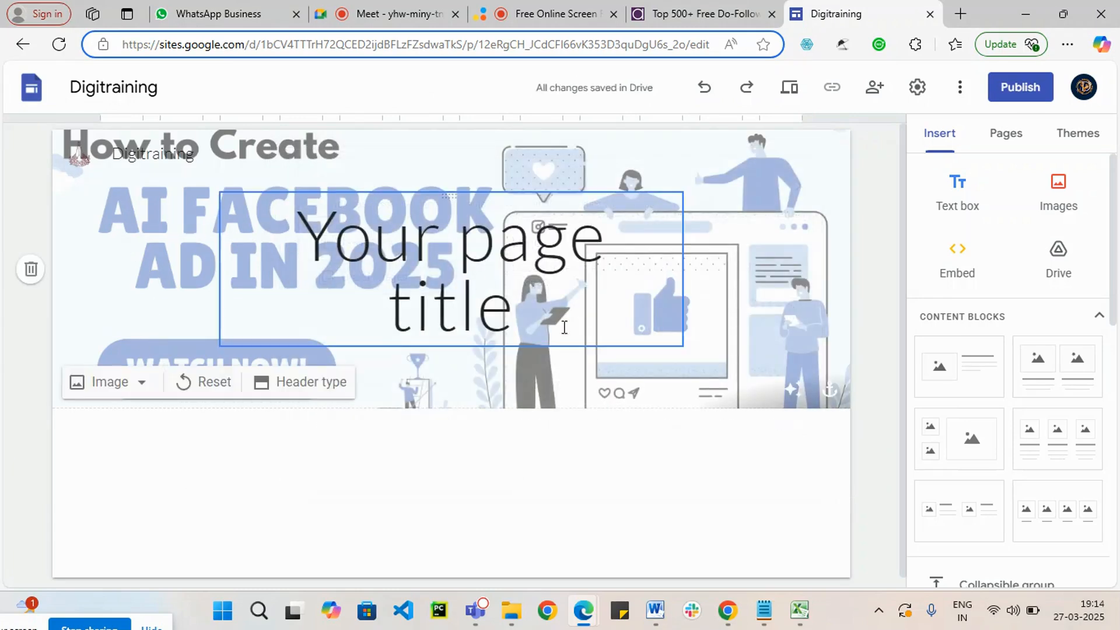
Step: Clear the "Your page title" placeholder text and delete its text box from the header
left_click(466, 294)
left_click_drag(514, 309, 345, 247)
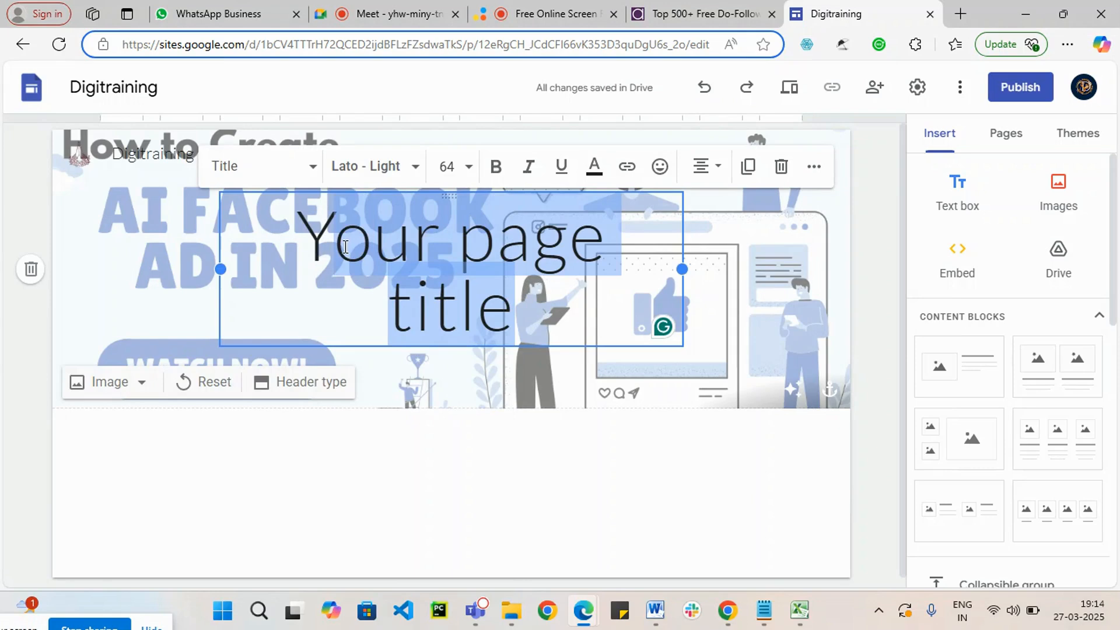
key("BackSpace")
key("BackSpace")
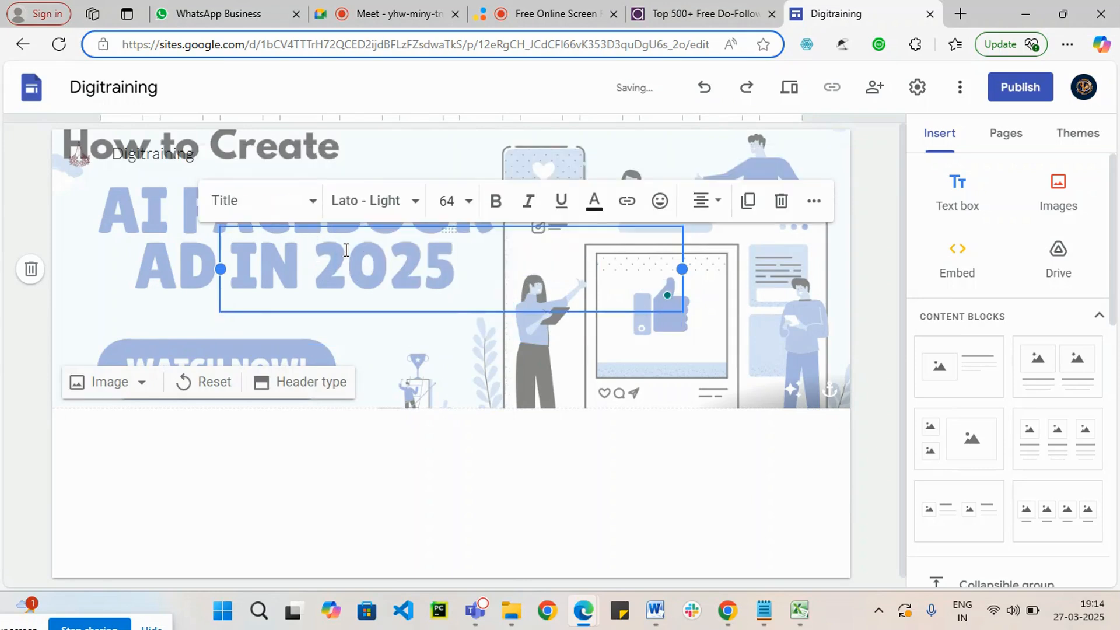
left_click(305, 467)
left_click(532, 249)
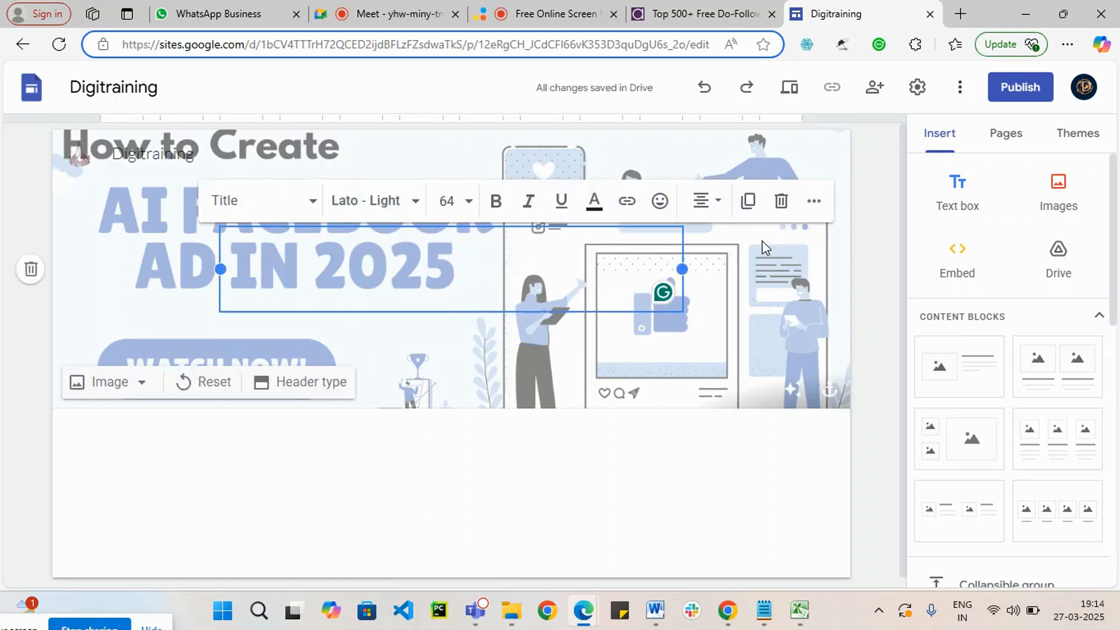
left_click(779, 200)
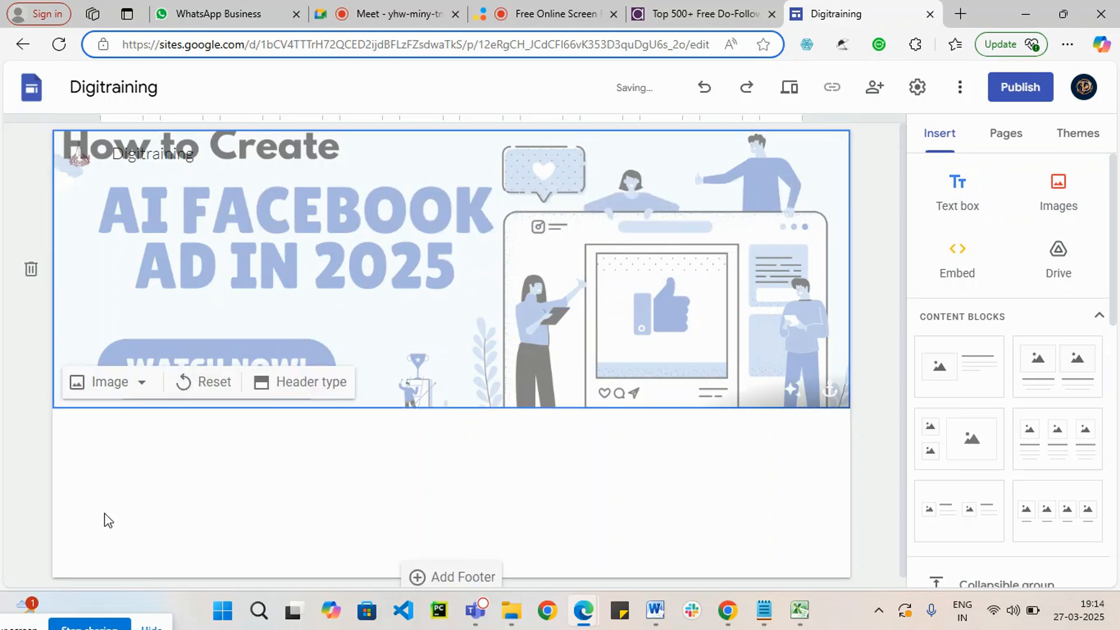
left_click(191, 154)
left_click(350, 150)
left_click(218, 145)
left_click_drag(207, 154, 107, 154)
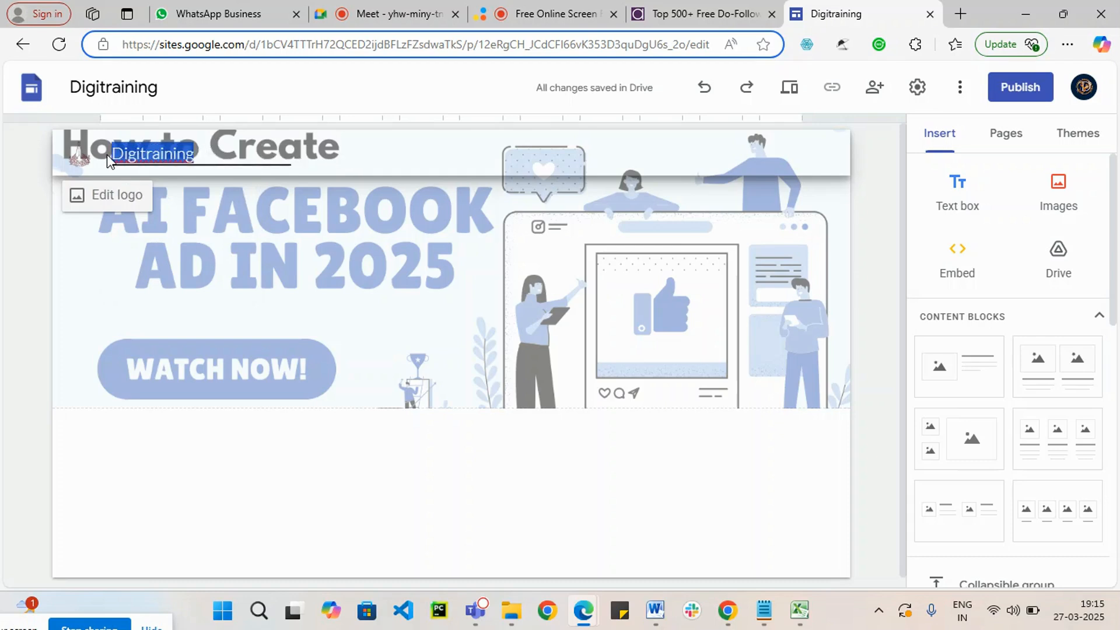
left_click(330, 153)
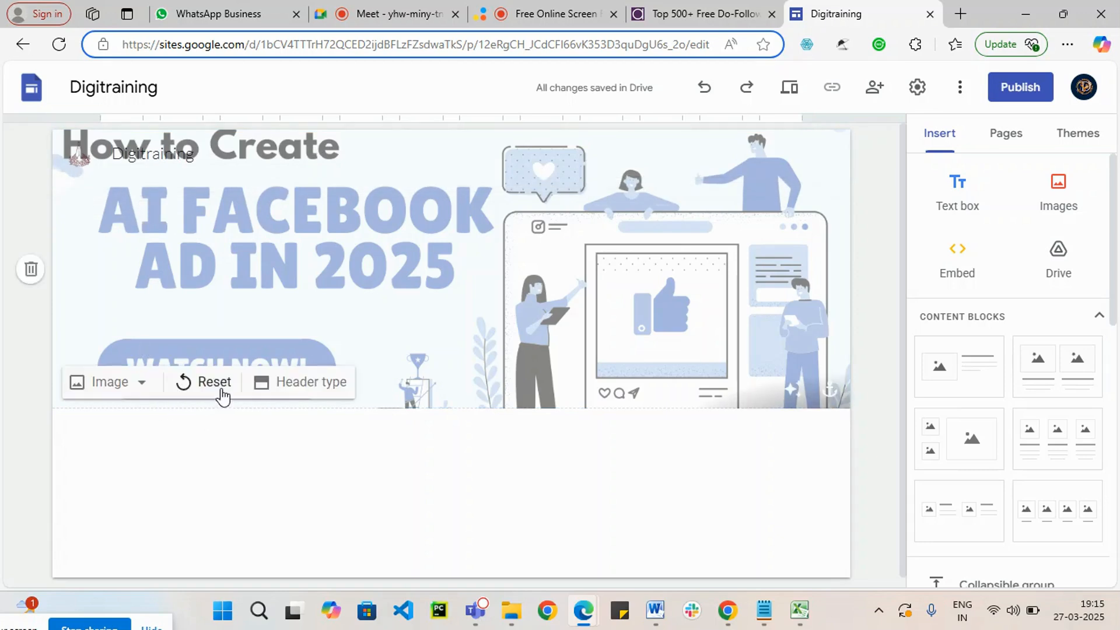
scroll(454, 516, "down", 1)
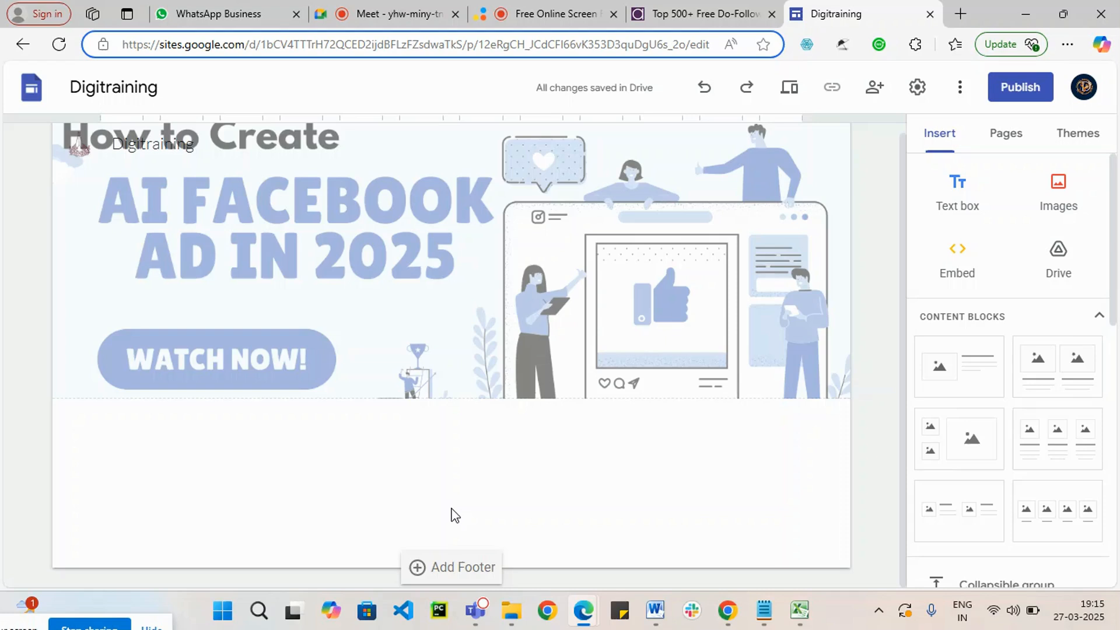
scroll(454, 368, "up", 1)
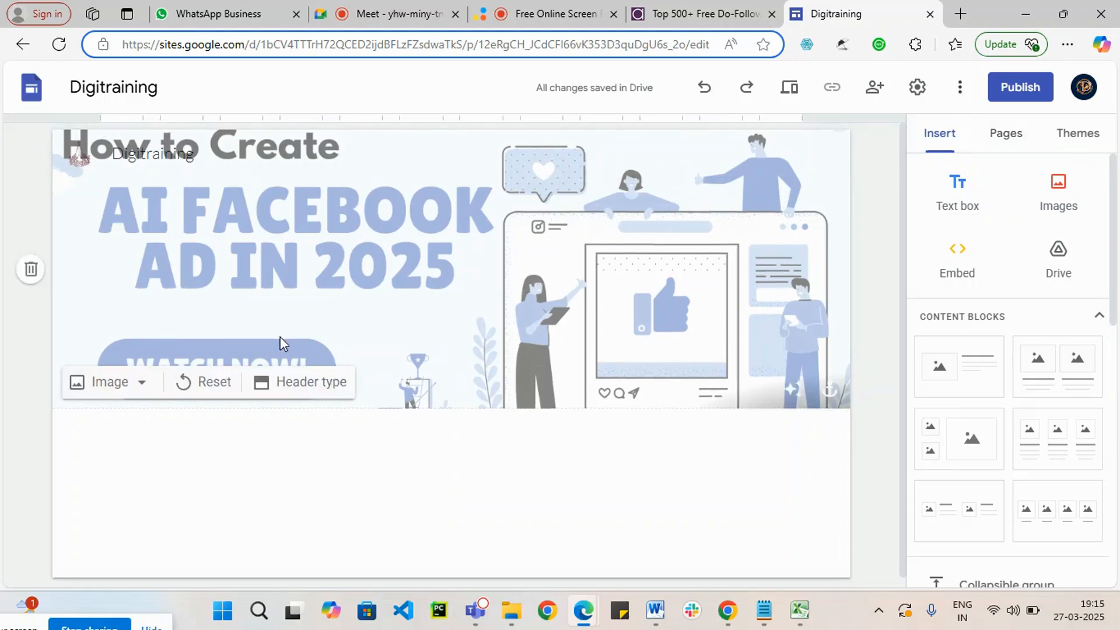
scroll(706, 461, "down", 1)
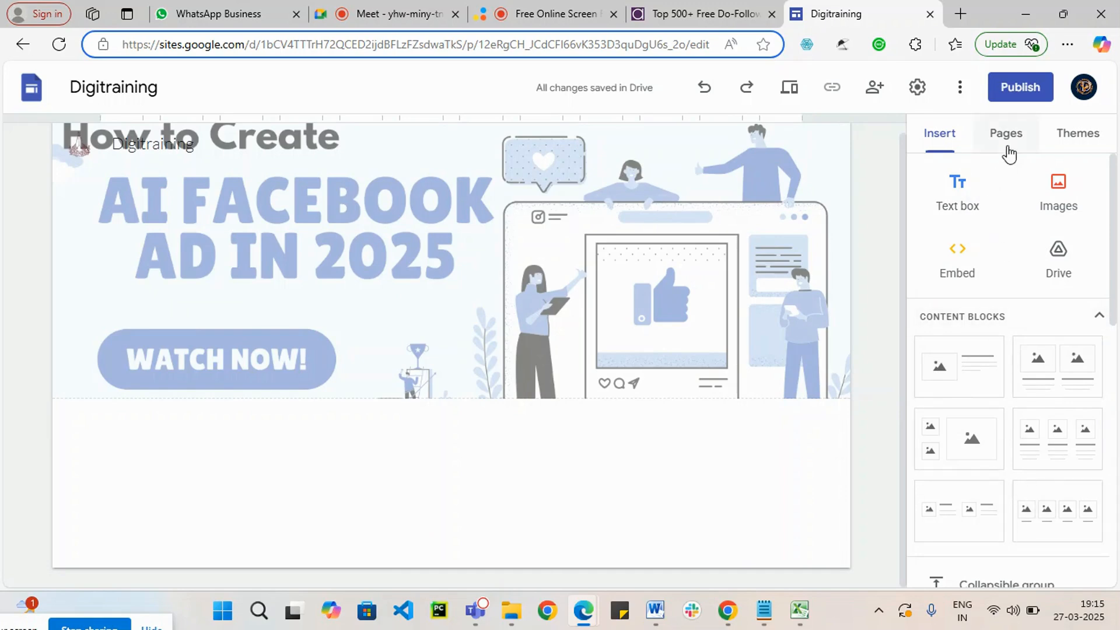
Step: Apply the Level theme to the site with its yellow accent color
left_click(1080, 137)
scroll(994, 475, "down", 6)
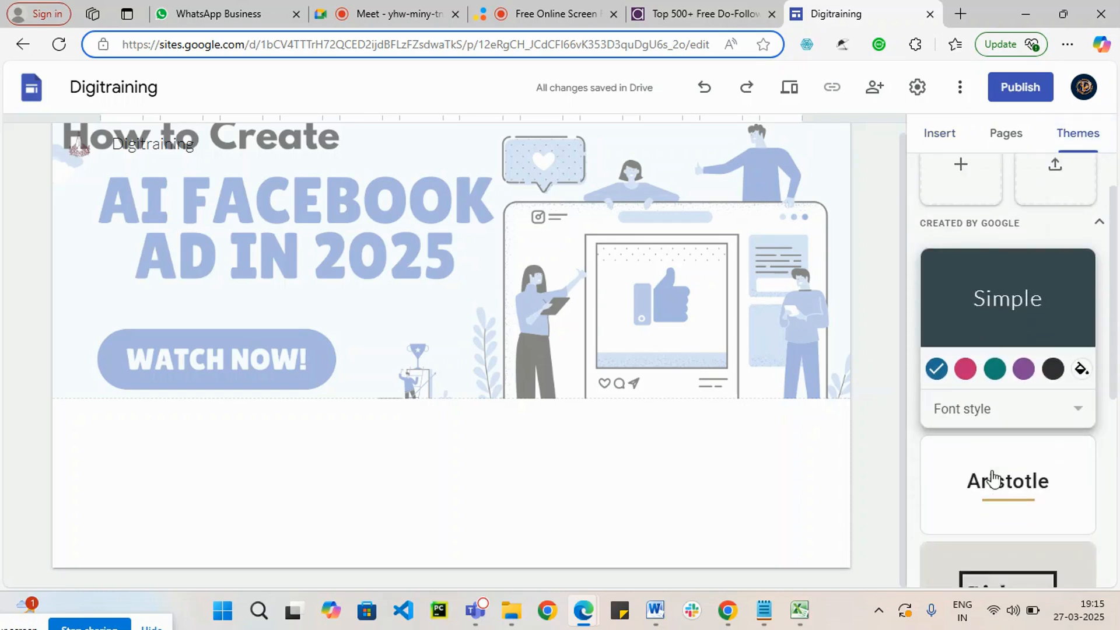
scroll(1007, 503, "down", 2)
left_click(1052, 415)
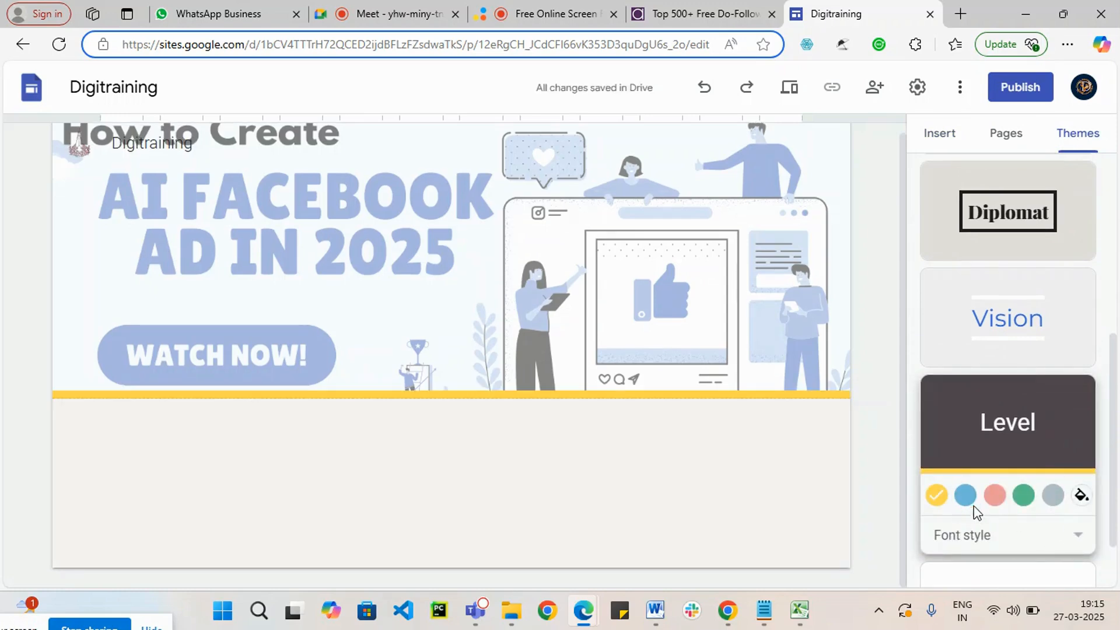
left_click(965, 495)
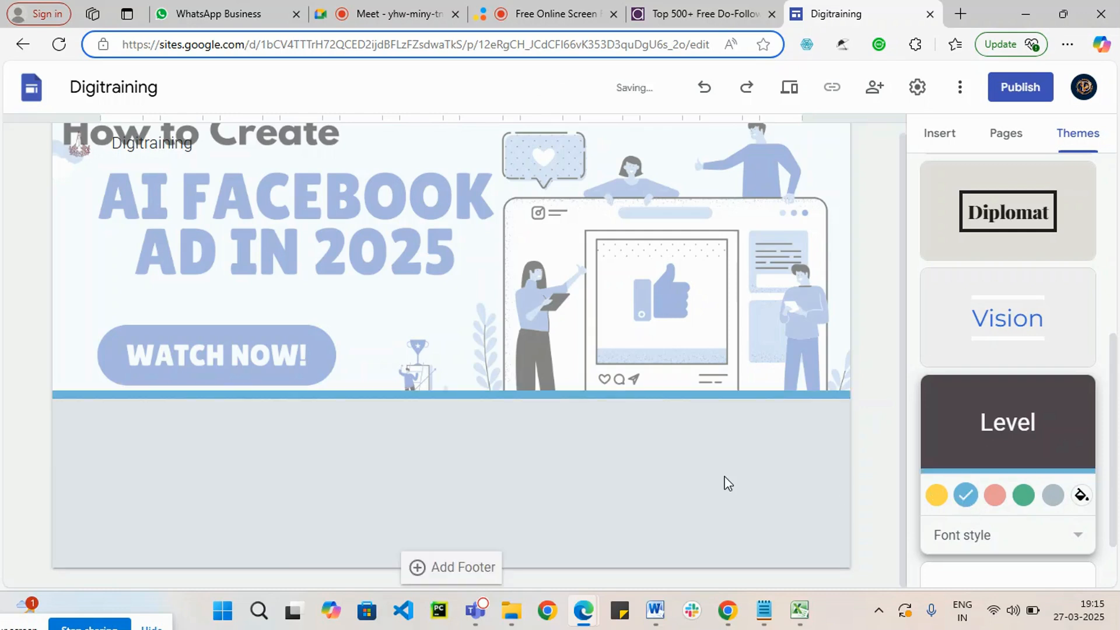
left_click(994, 495)
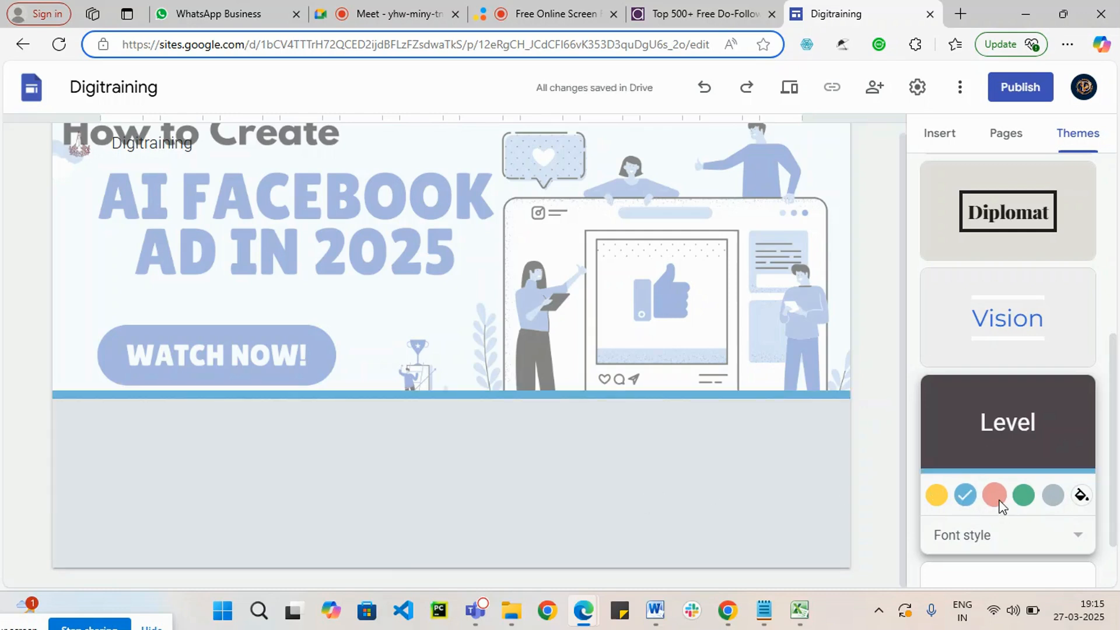
left_click(935, 493)
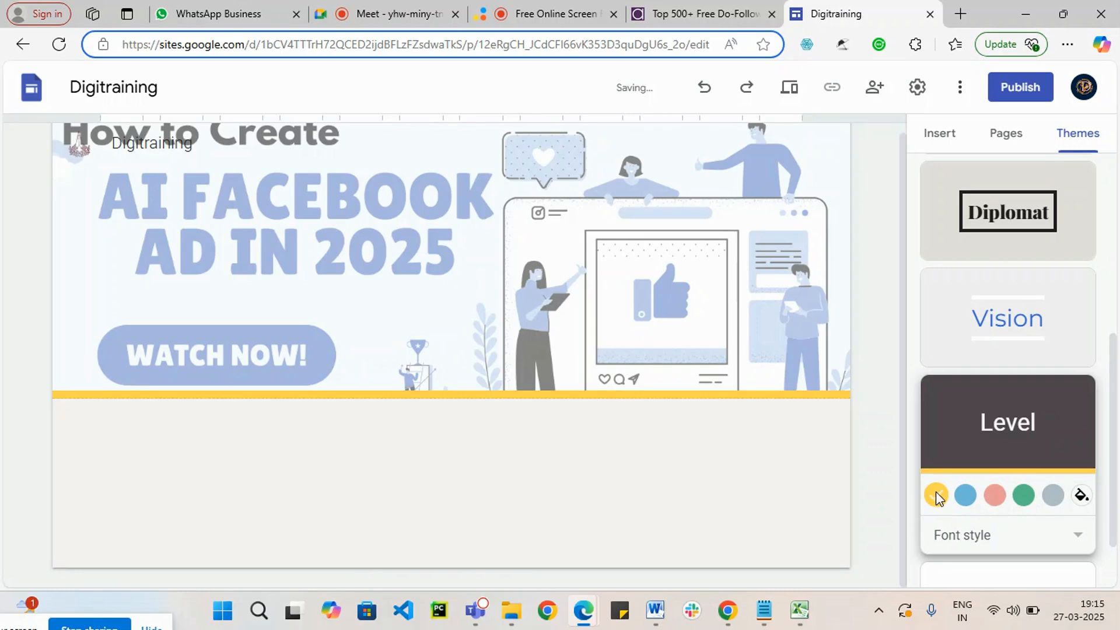
scroll(1044, 509, "down", 1)
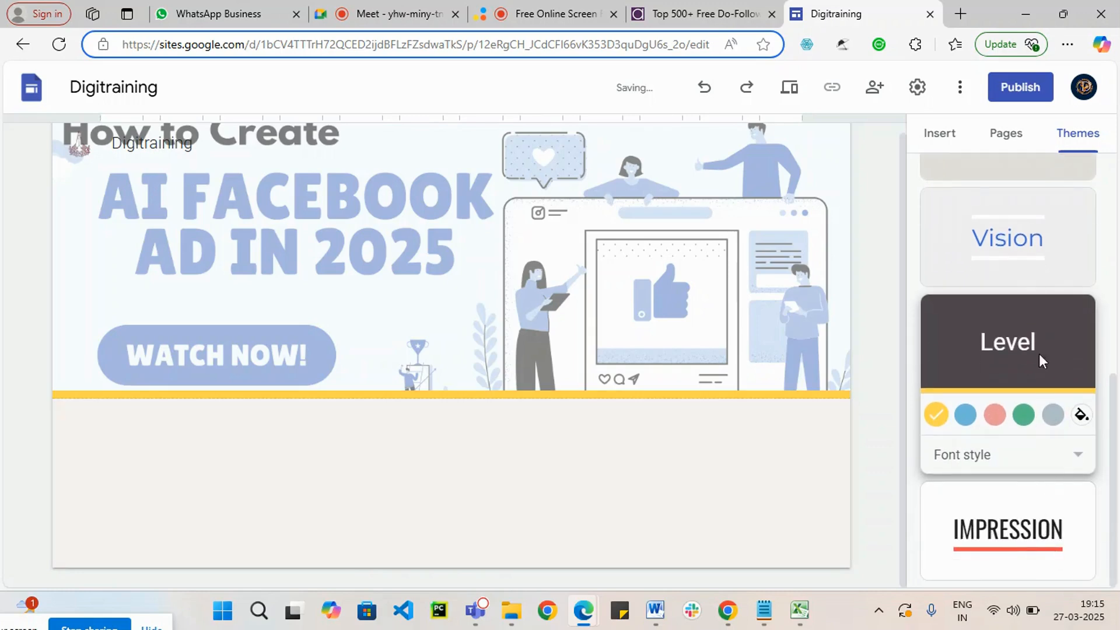
scroll(1044, 385, "up", 1)
scroll(1032, 321, "up", 2)
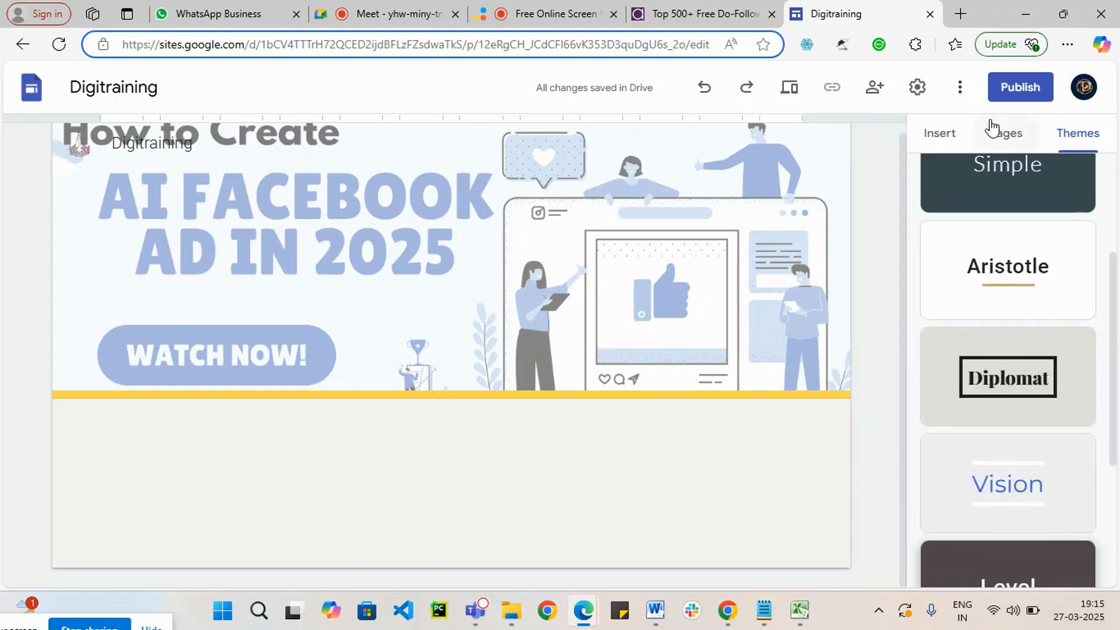
scroll(1092, 429, "down", 3)
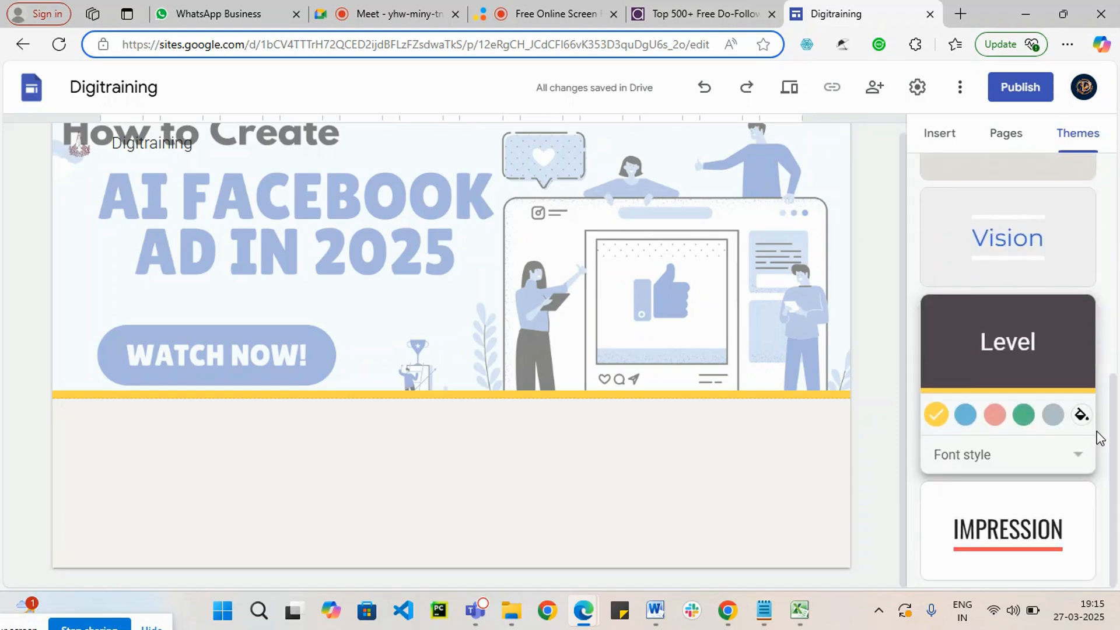
scroll(1039, 317, "up", 4)
Step: Add a new menu section named "Home" to the site's pages and delete that section again
left_click(1013, 135)
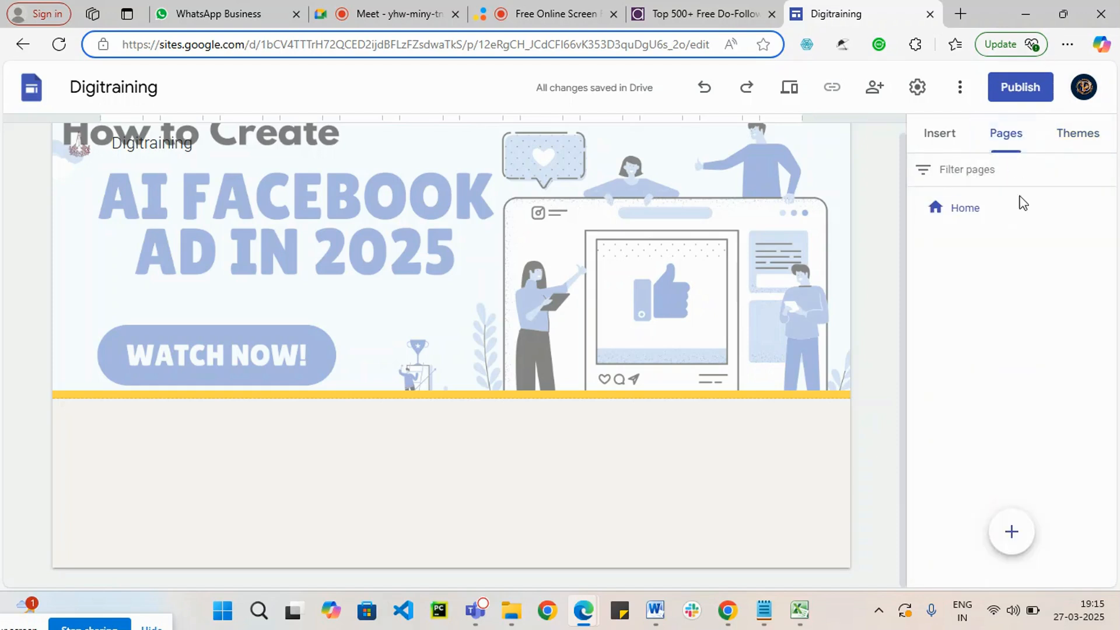
mouse_move(1014, 533)
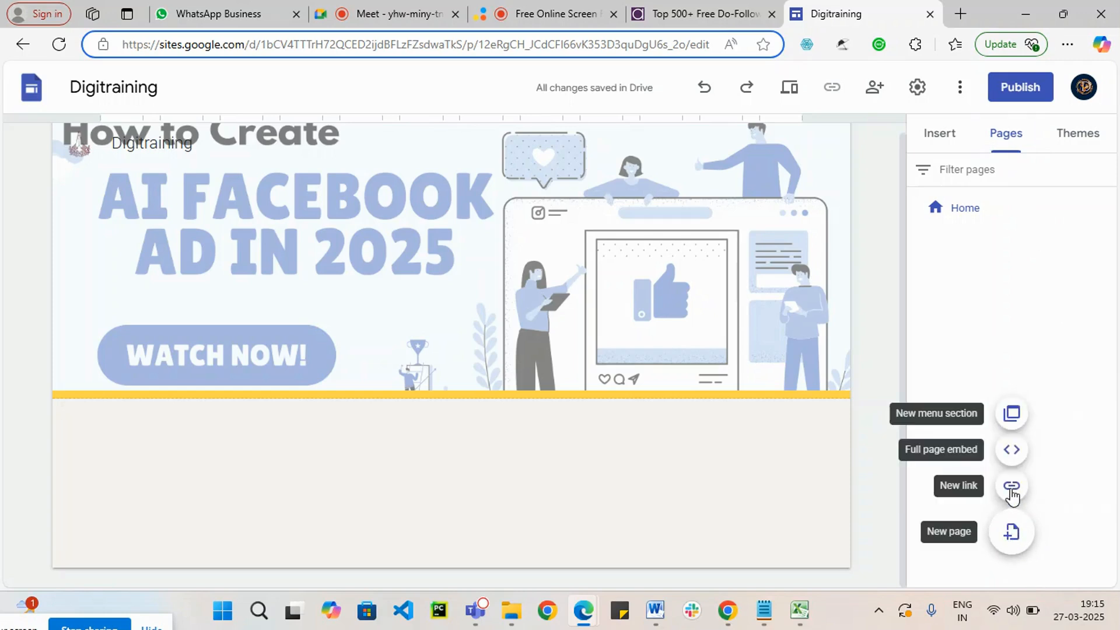
left_click(1012, 415)
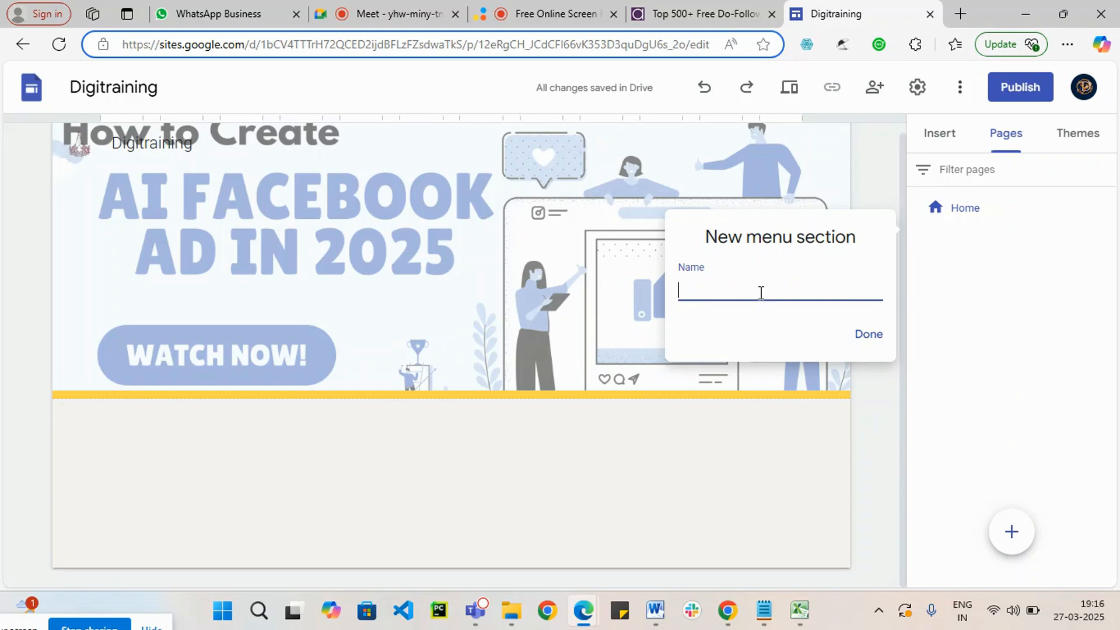
type("Hoem")
left_click(869, 334)
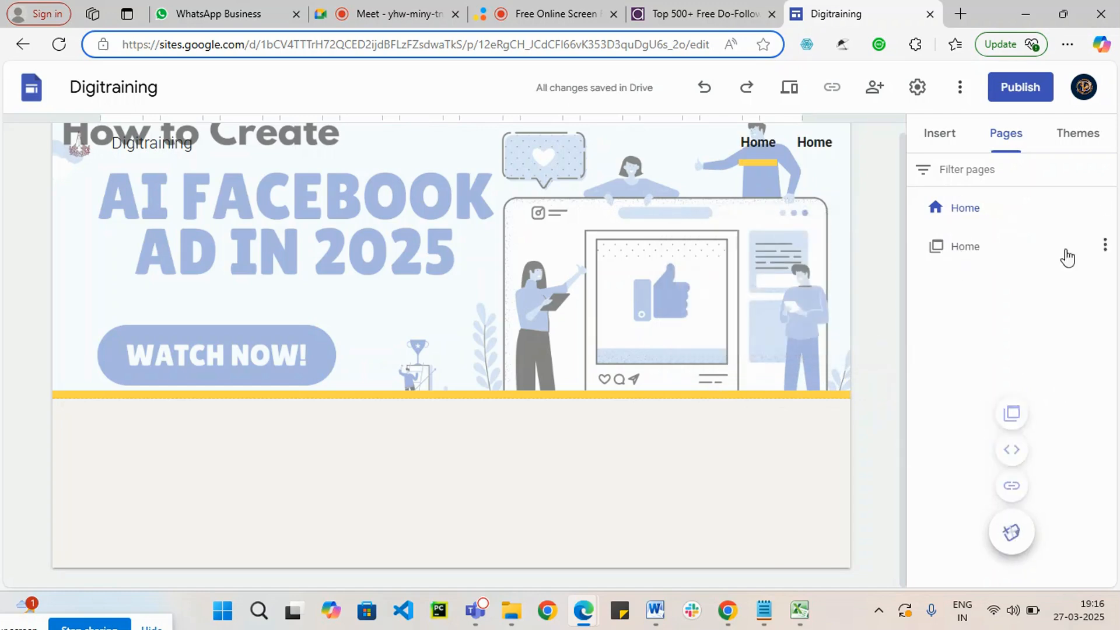
left_click(1104, 245)
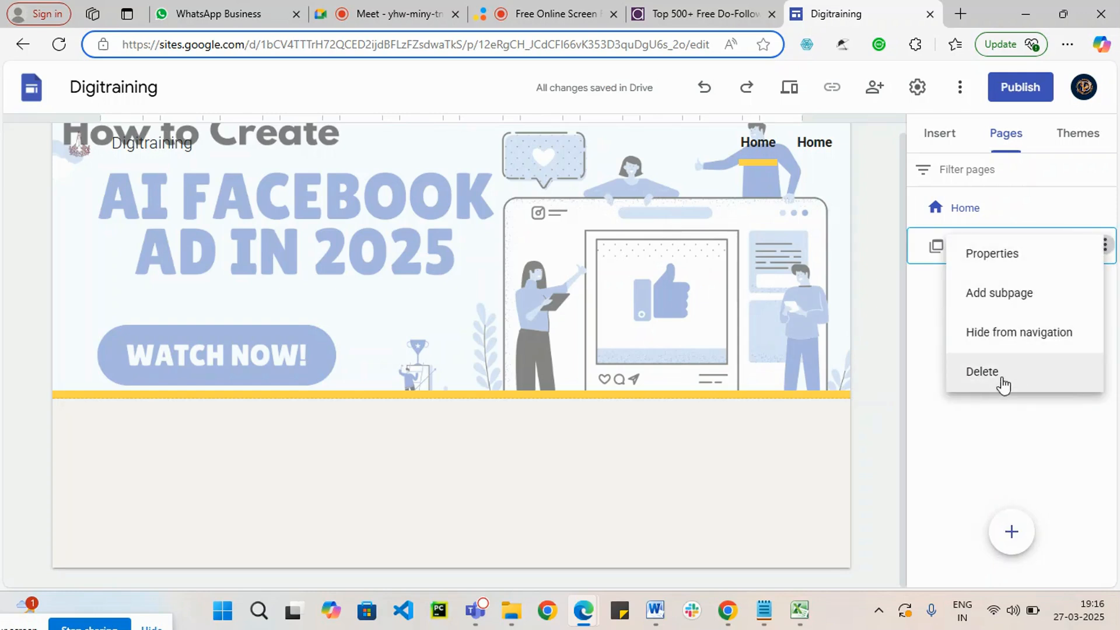
left_click(985, 386)
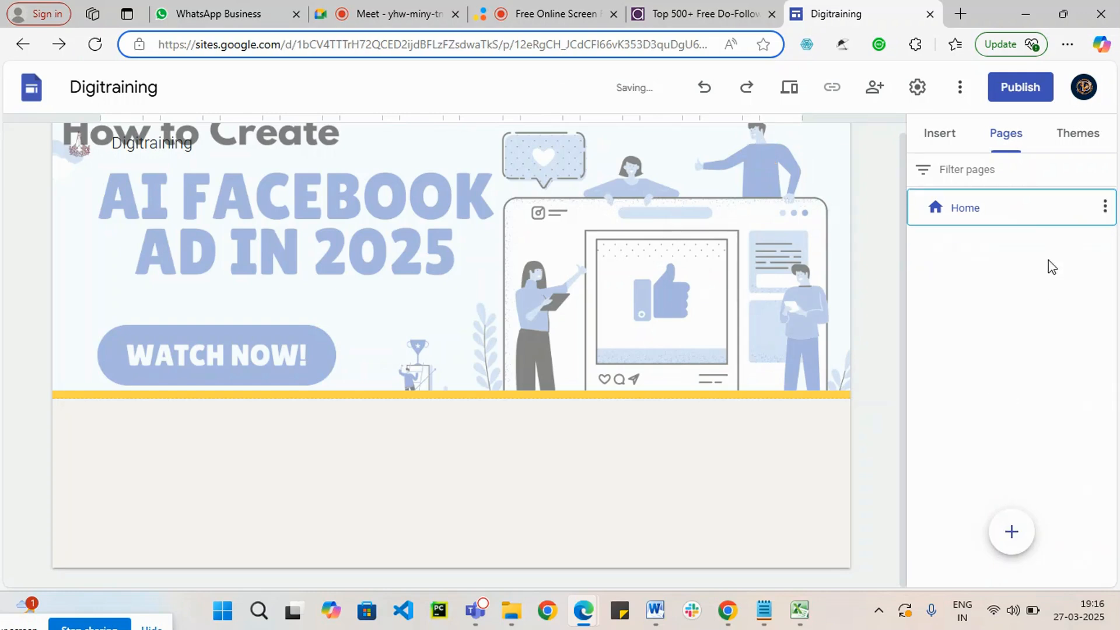
Step: Add a new page named "About Us" to the site and view it alongside the Home page
left_click(1012, 533)
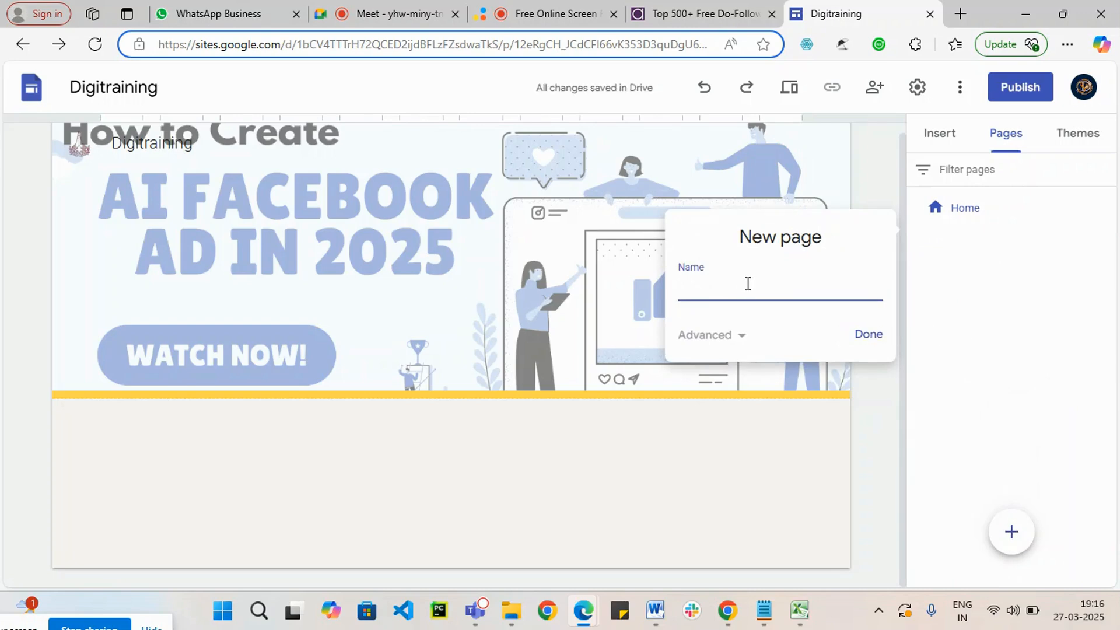
type("Ab")
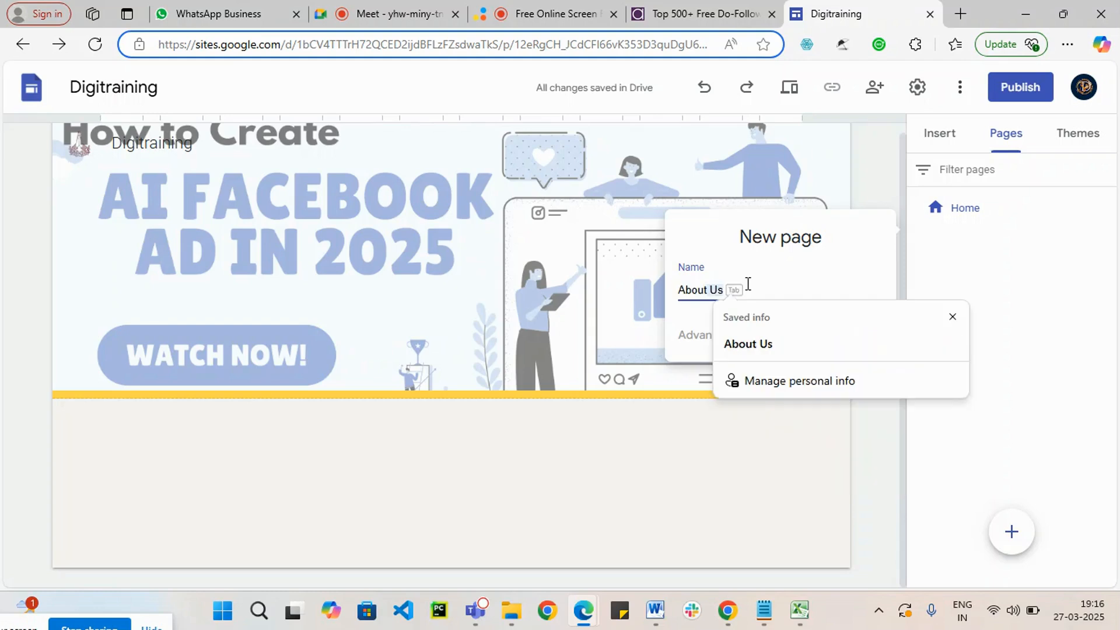
left_click(769, 344)
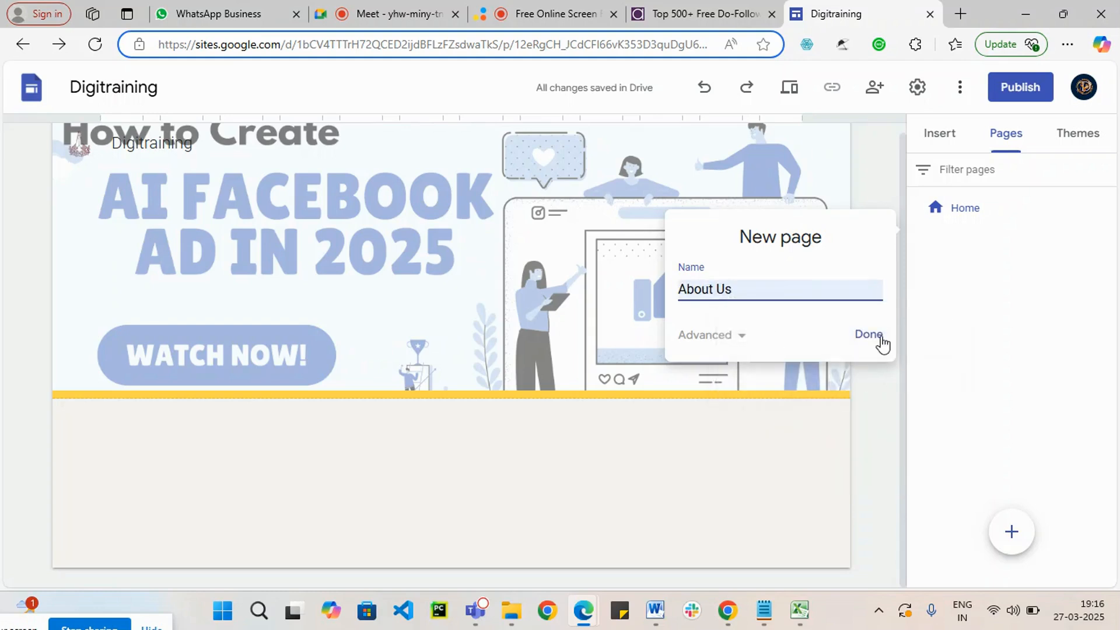
left_click(878, 337)
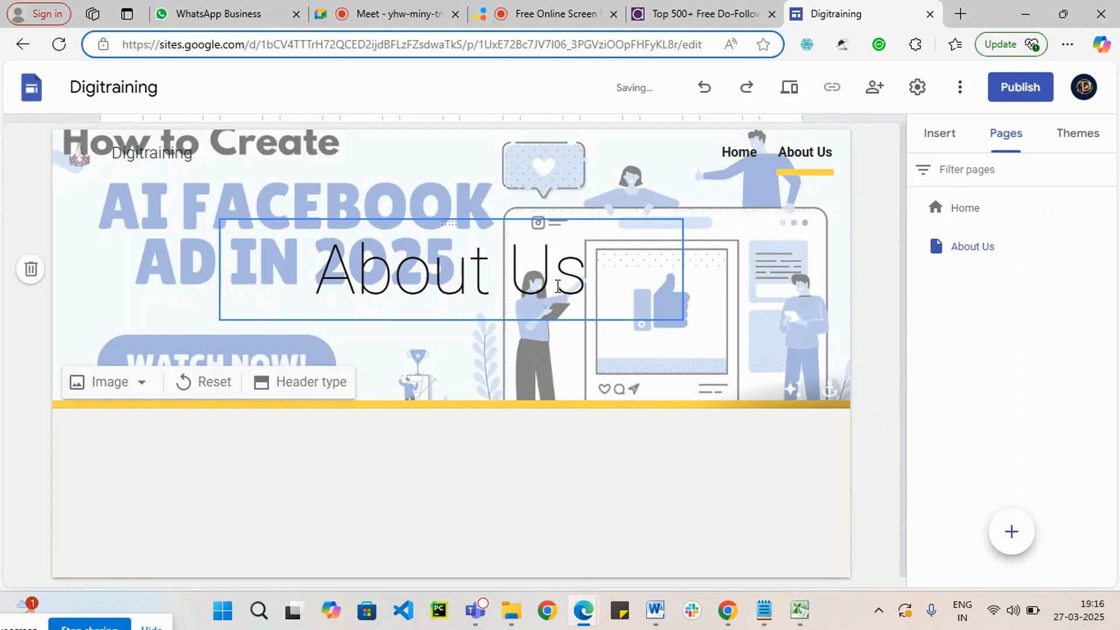
left_click(963, 211)
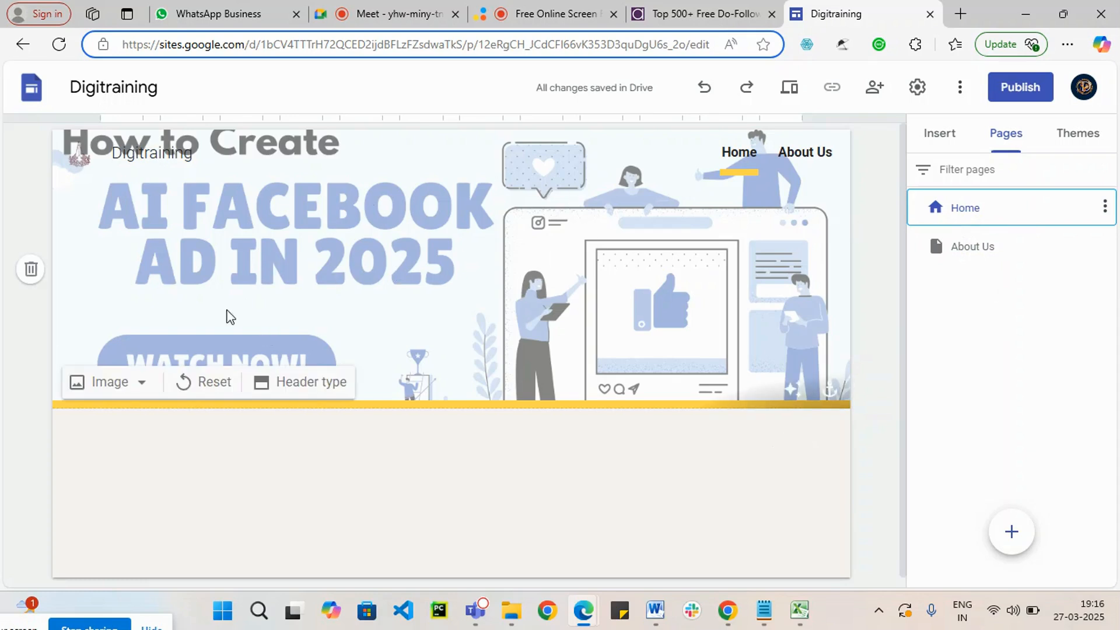
left_click(964, 249)
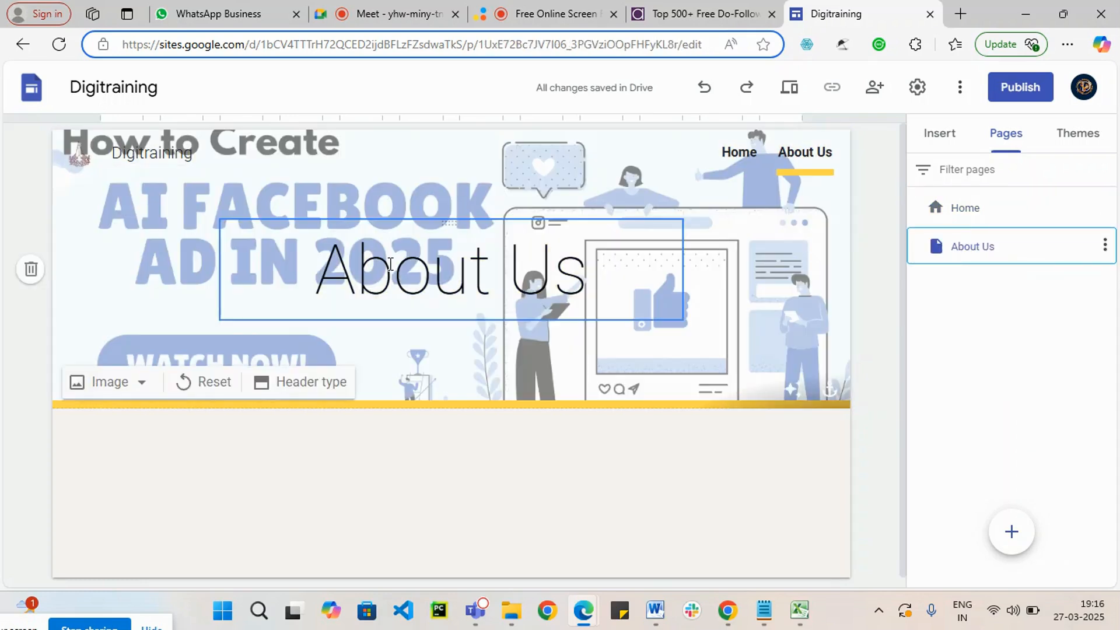
Step: Add a new menu section named "Services" to the site's pages
mouse_move(1010, 532)
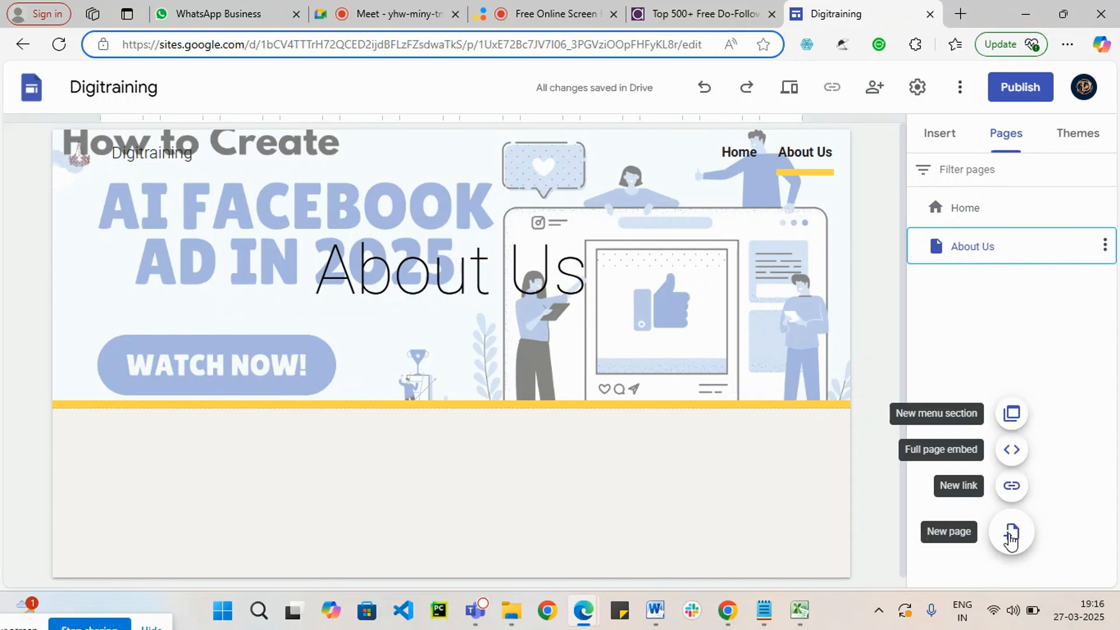
left_click(1012, 415)
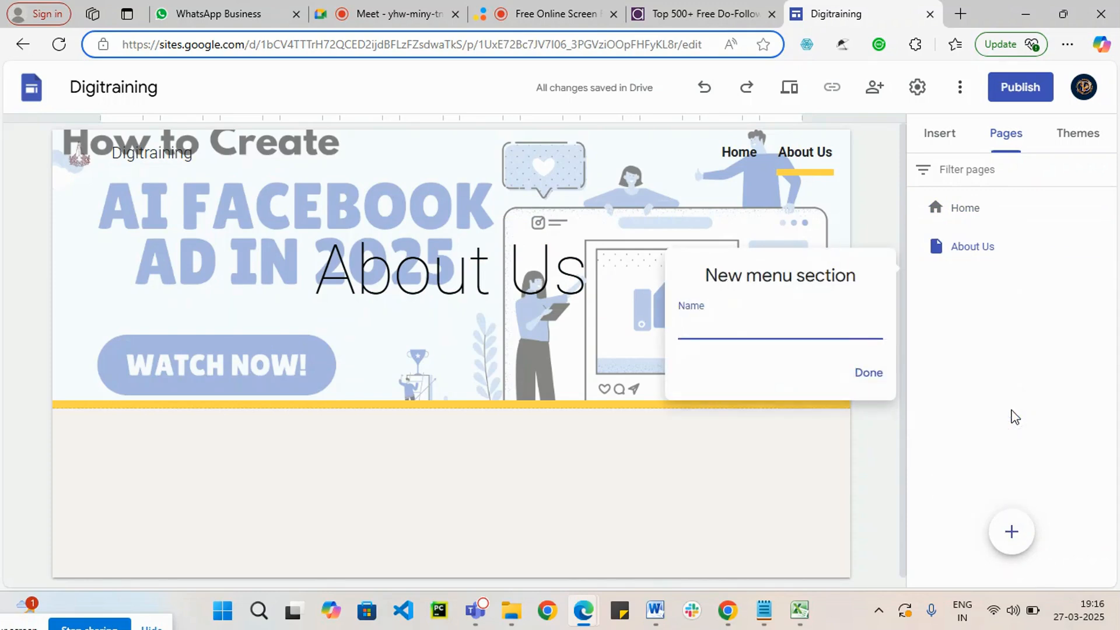
type("Services")
left_click(867, 375)
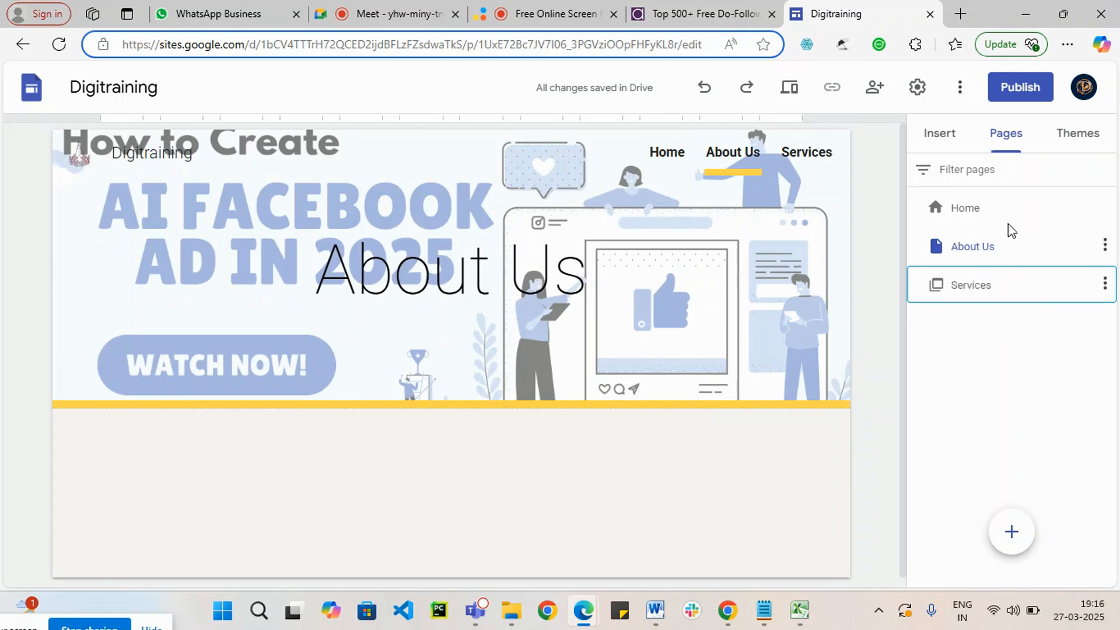
Step: Add a new menu section named "Class" to the site's pages
left_click(1016, 545)
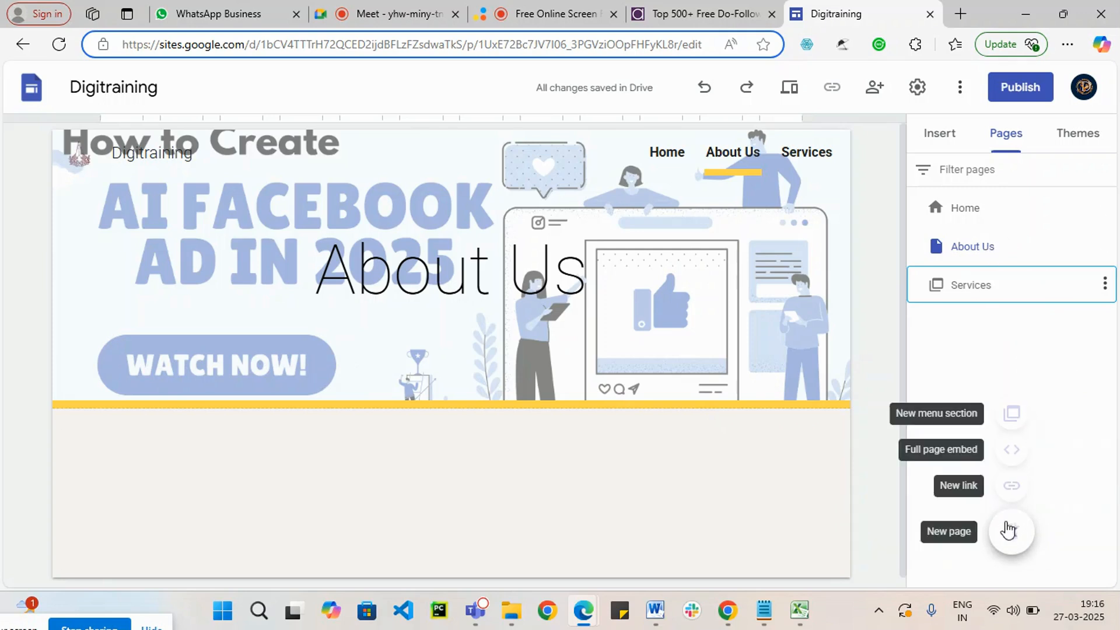
mouse_move(1013, 533)
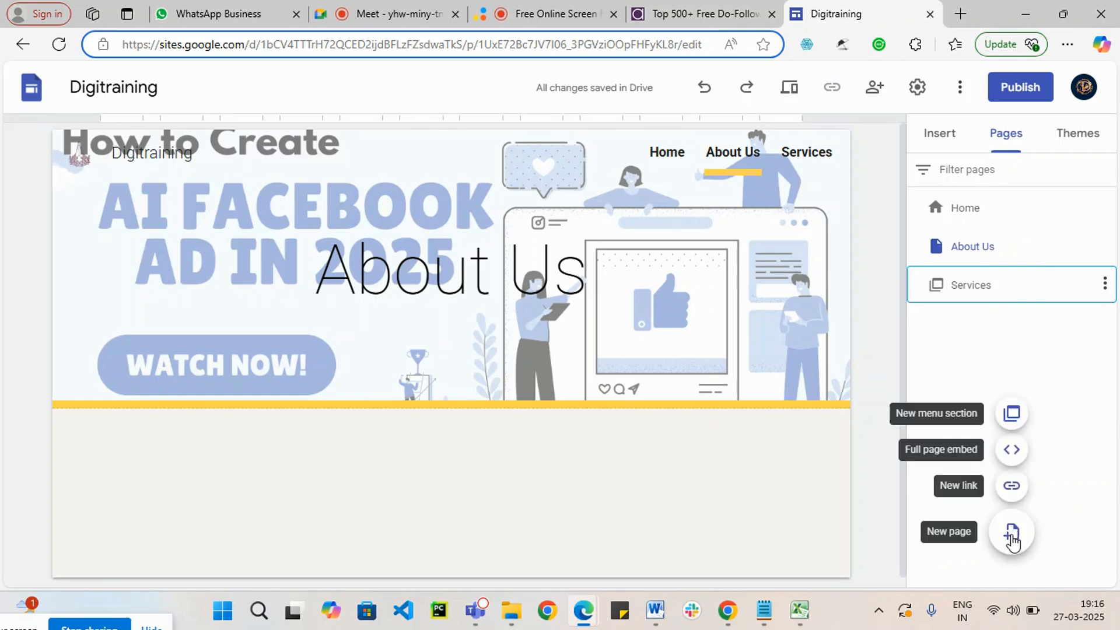
left_click(1014, 422)
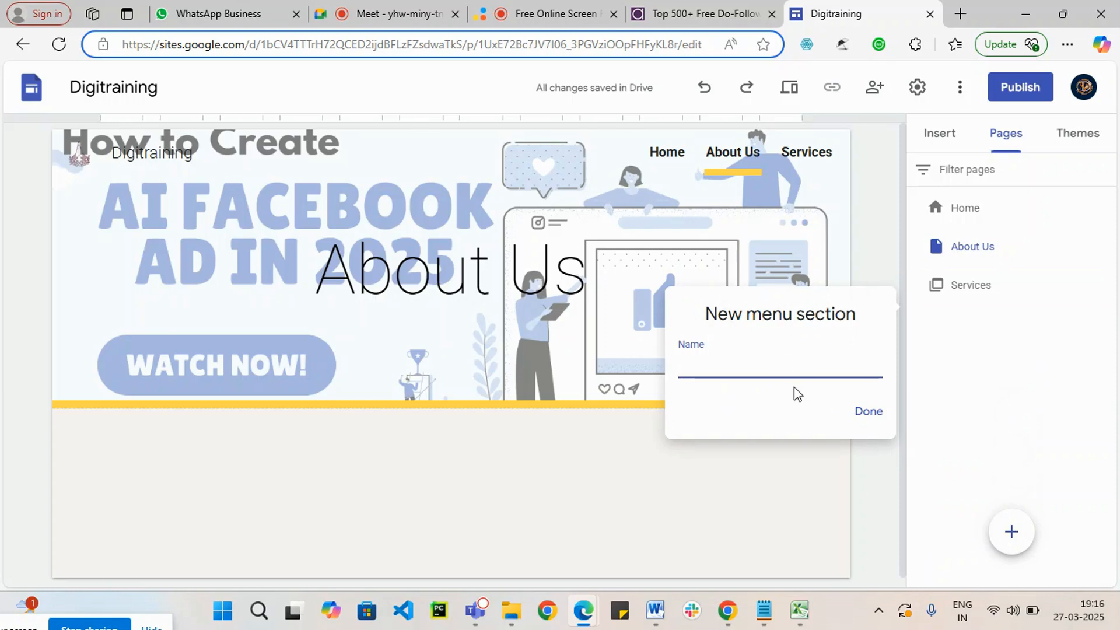
type("DIGITAL")
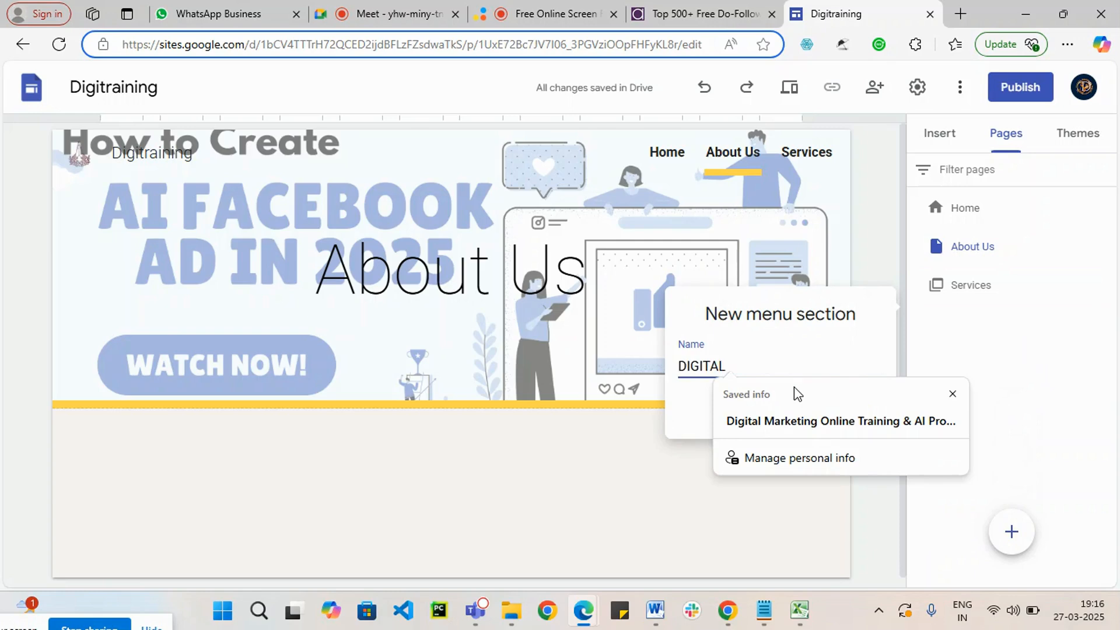
key("BackSpace")
key("BackSpace")
key("BackSpace")
key("BackSpace")
key("BackSpace")
key("BackSpace")
key("BackSpace")
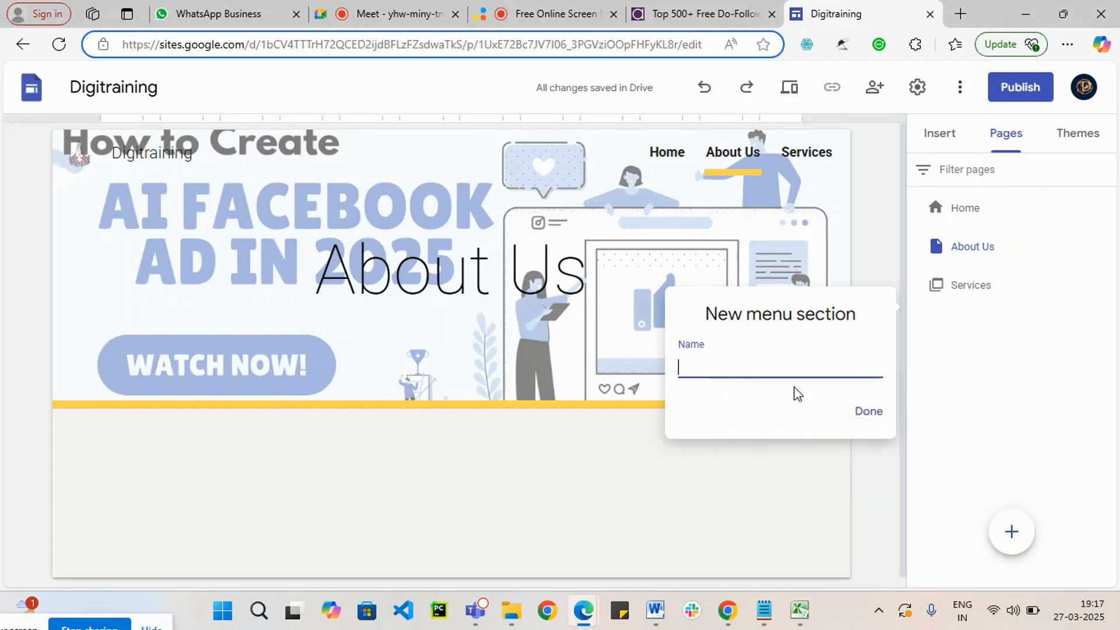
type("Dig")
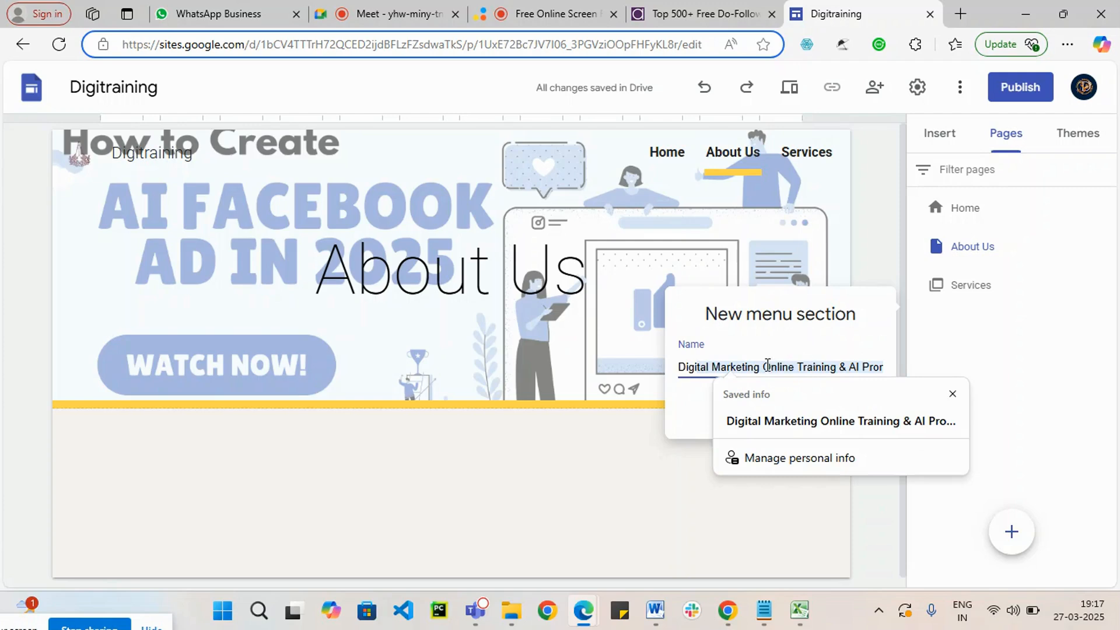
key("Escape")
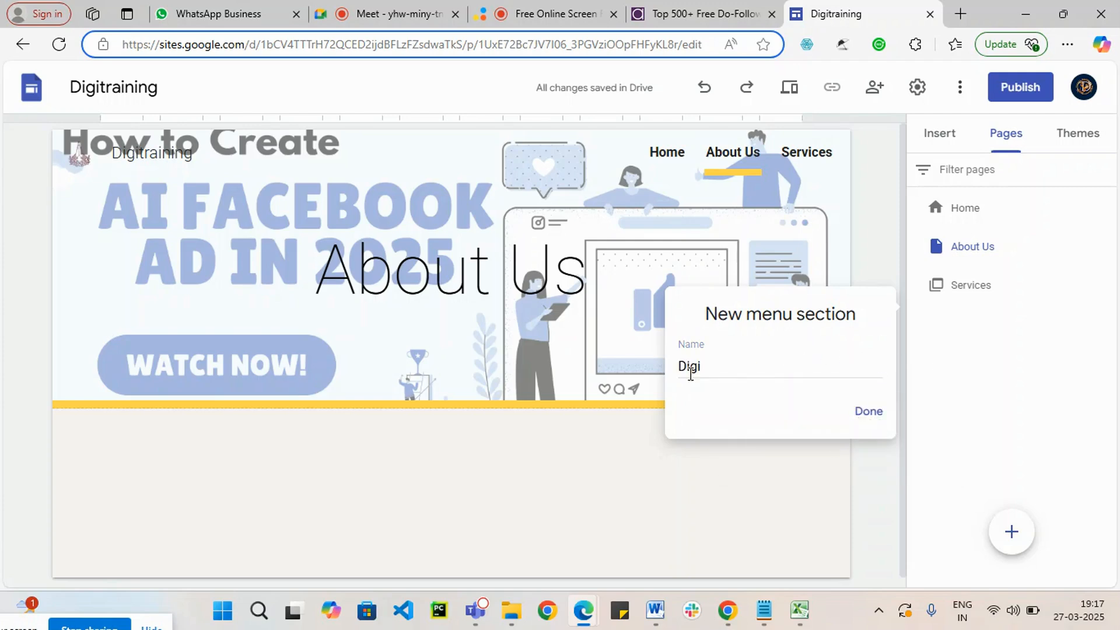
left_click(711, 364)
left_click(711, 364)
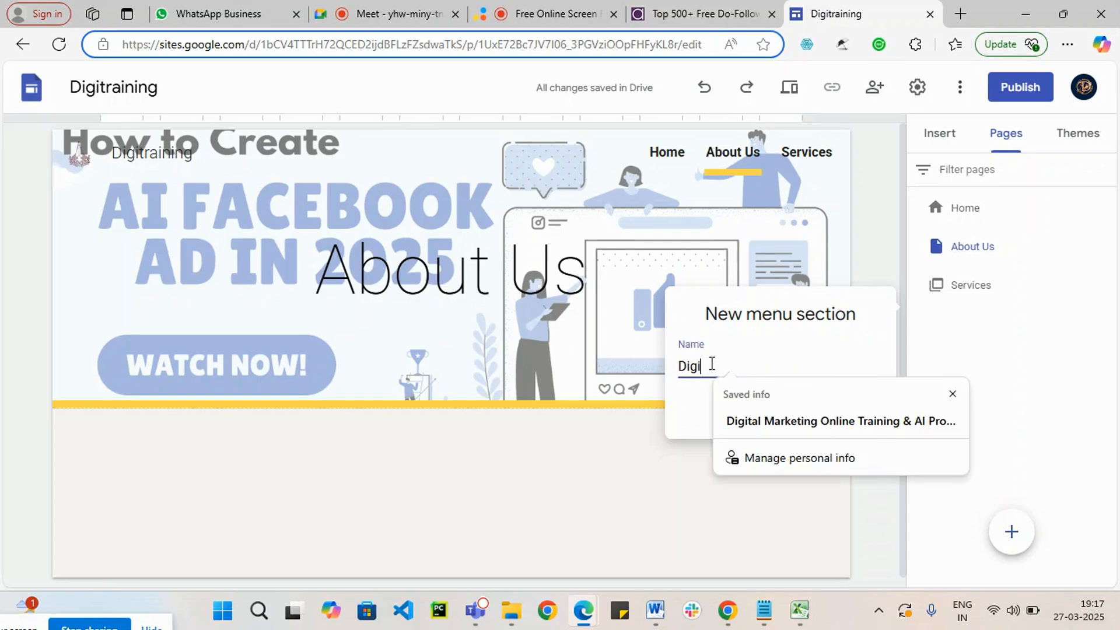
key("BackSpace")
key("BackSpace")
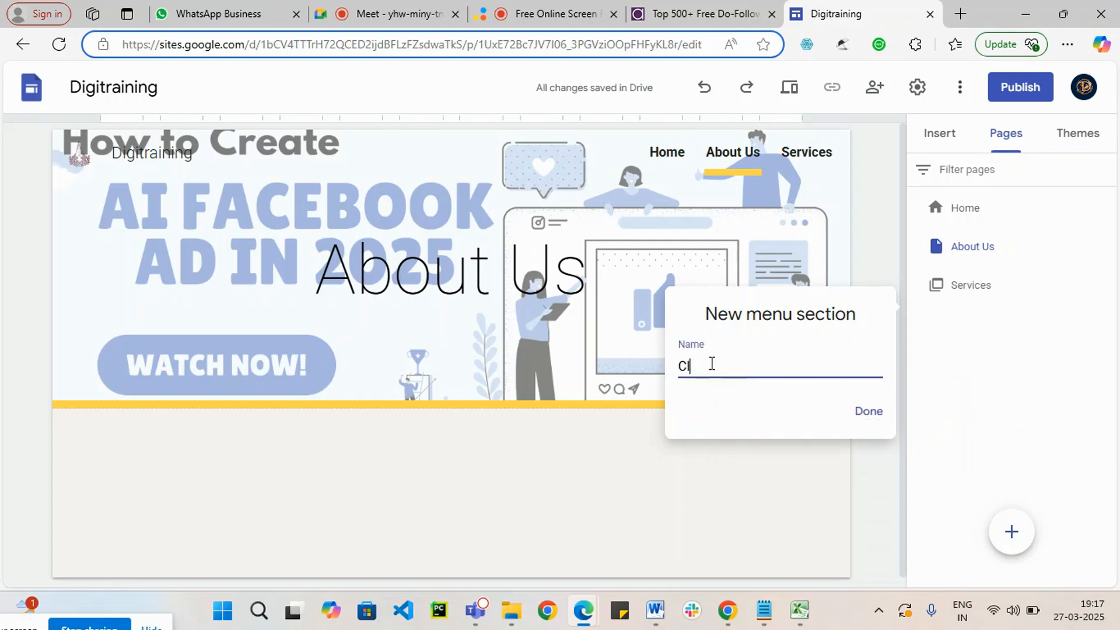
left_click(871, 415)
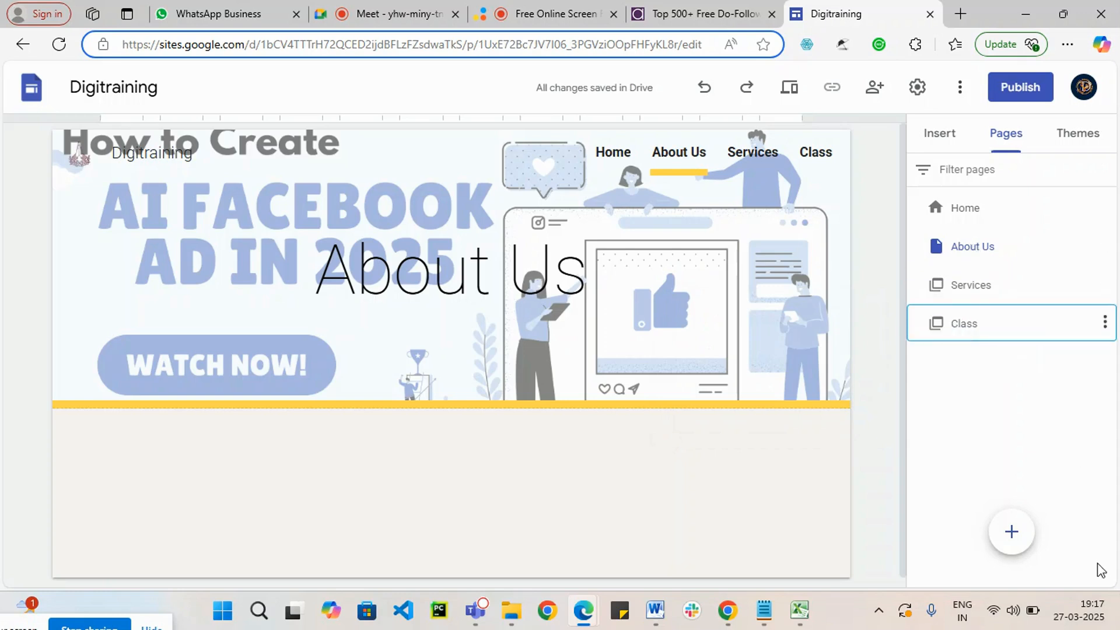
Step: Add a new full page embed to the site, leaving its name blank
left_click(1011, 531)
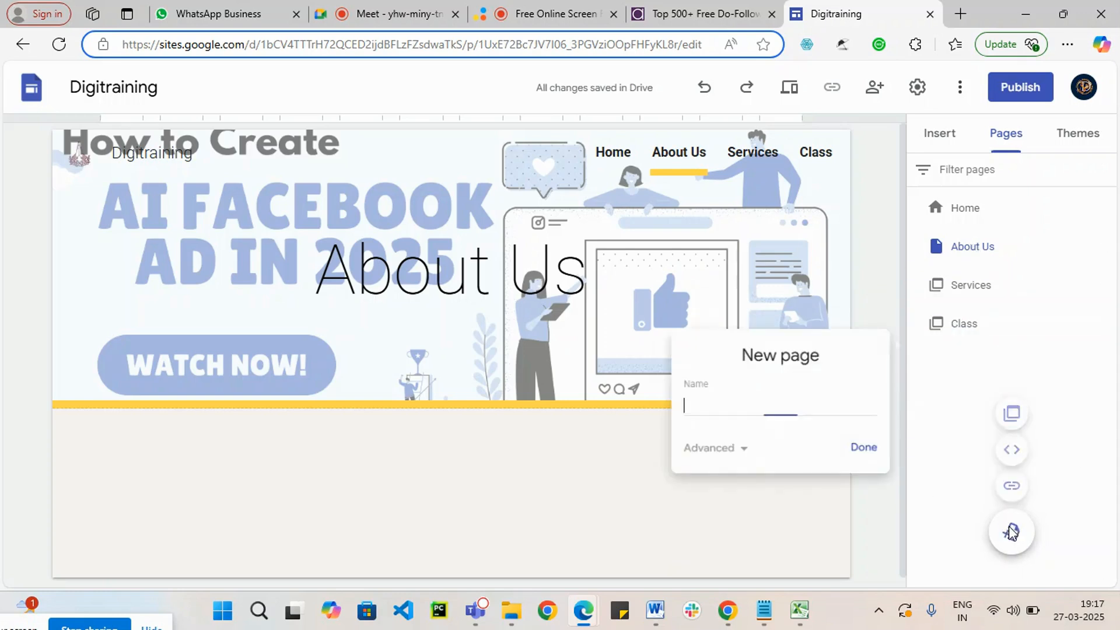
left_click(1096, 421)
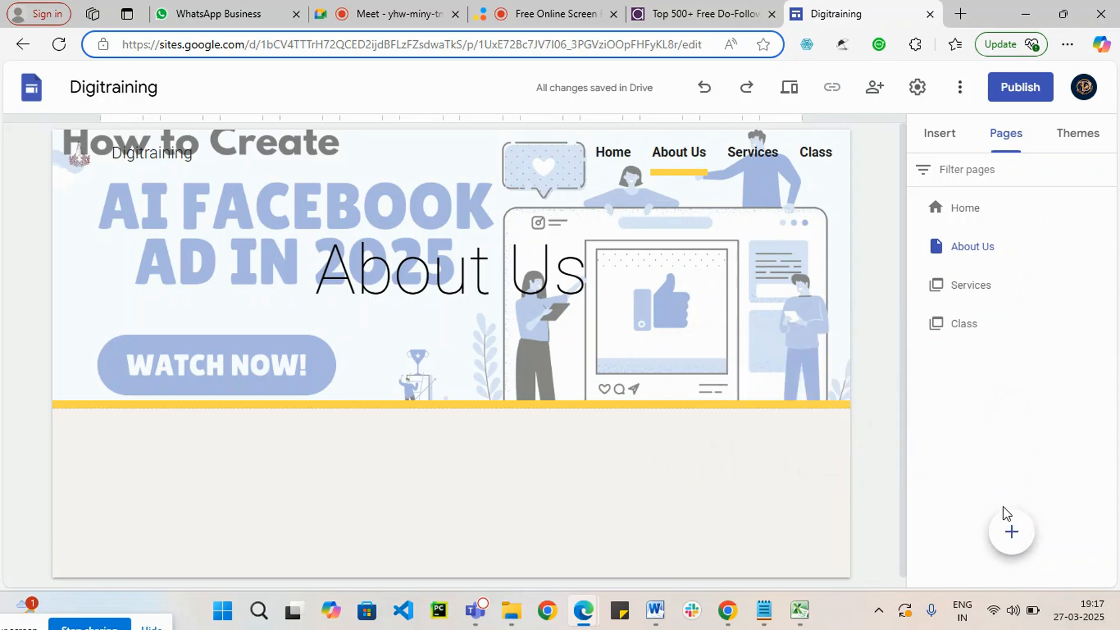
mouse_move(1009, 525)
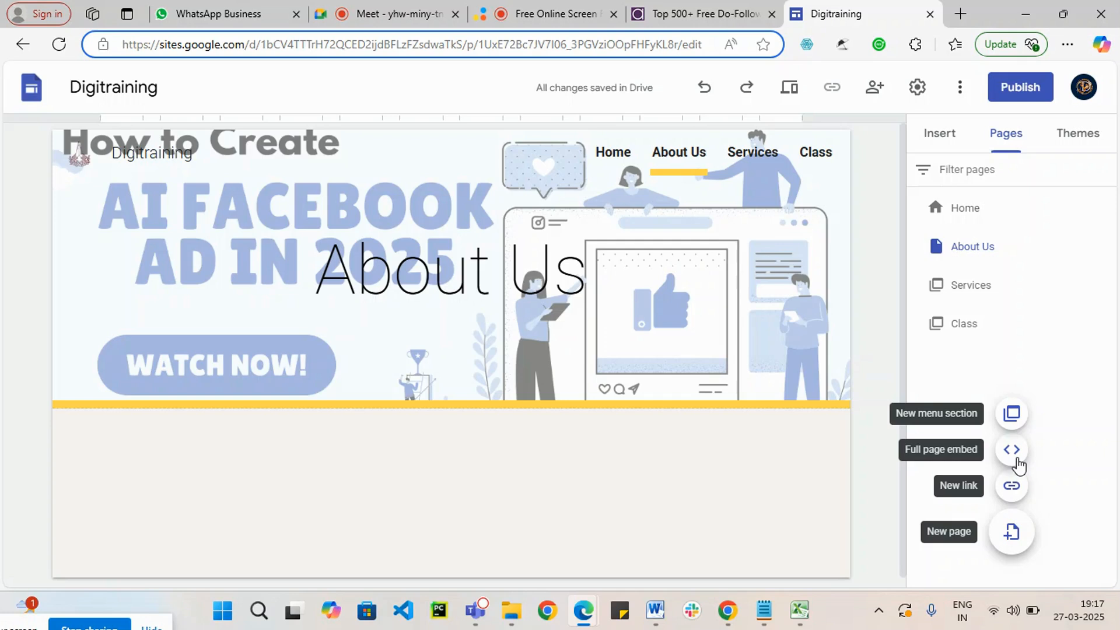
left_click(1011, 450)
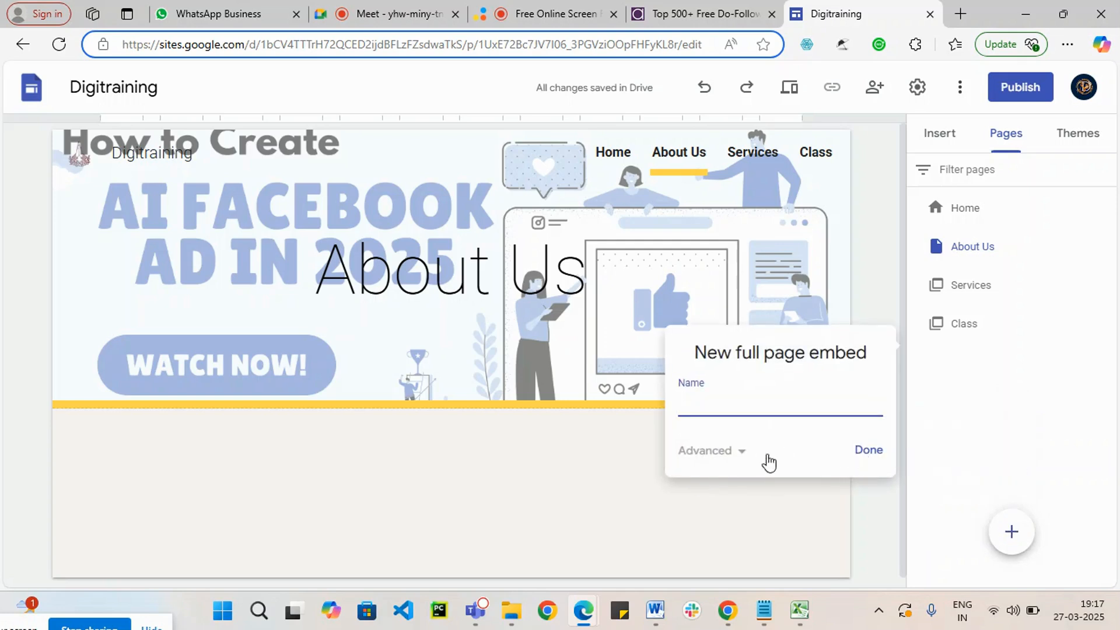
left_click(877, 460)
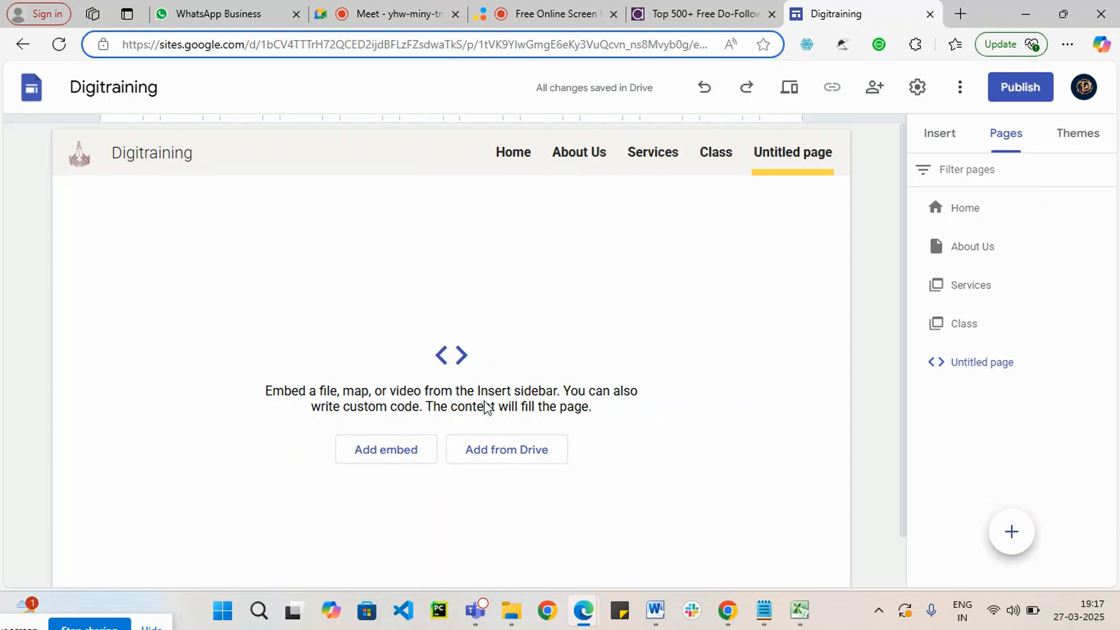
left_click(392, 457)
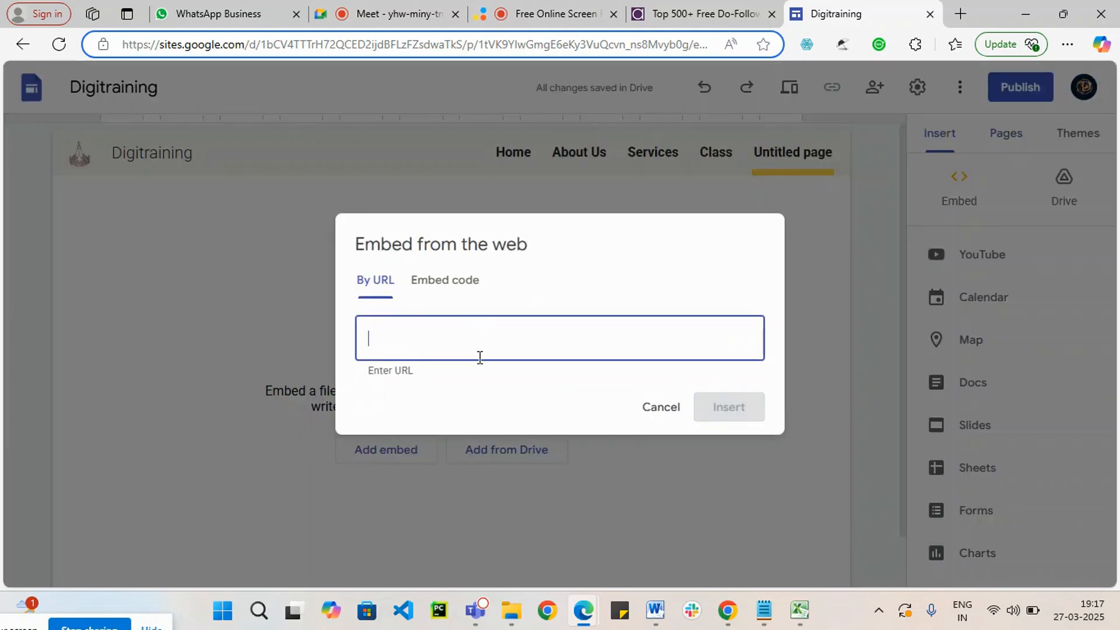
left_click(463, 280)
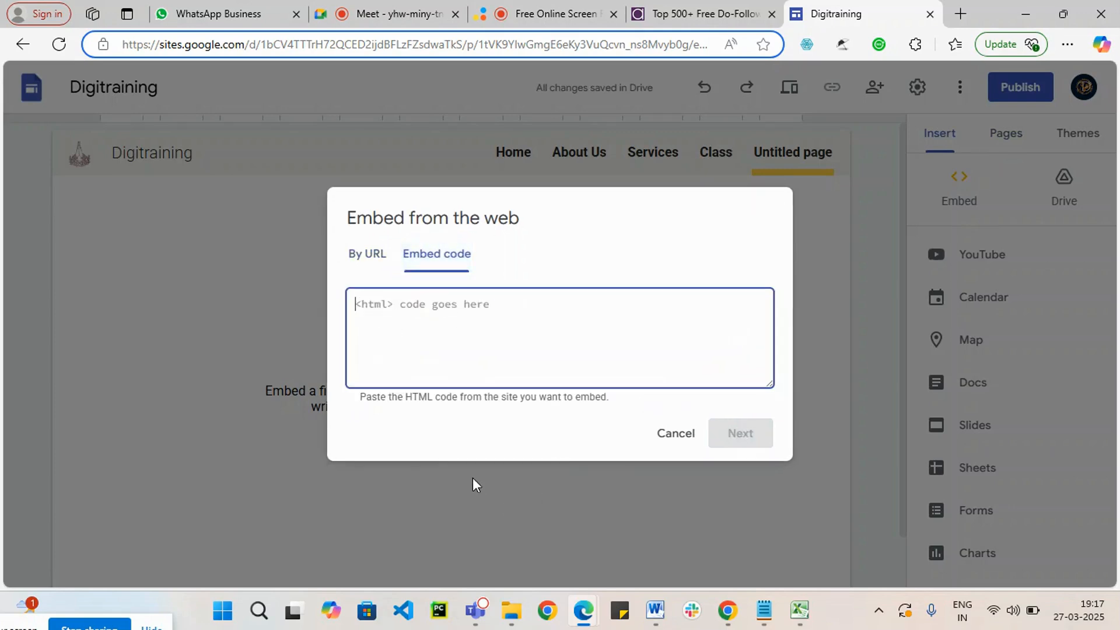
left_click(675, 434)
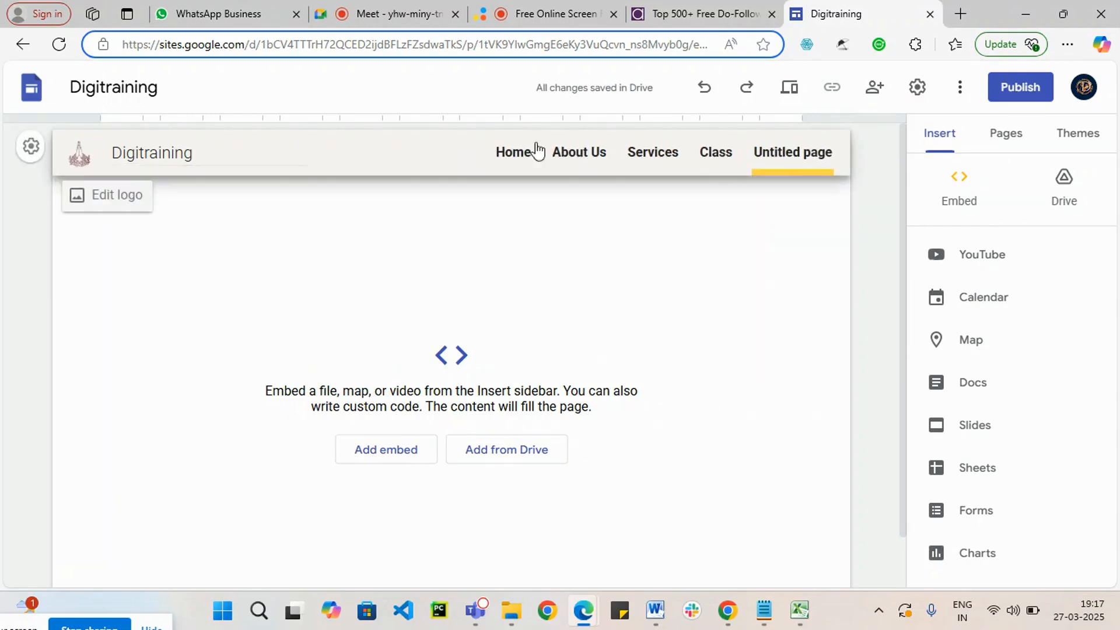
Step: Embed the channel's YouTube video about Web 2.0 Sites and Google Free blogger.com job training in the untitled full-page embed
left_click(982, 255)
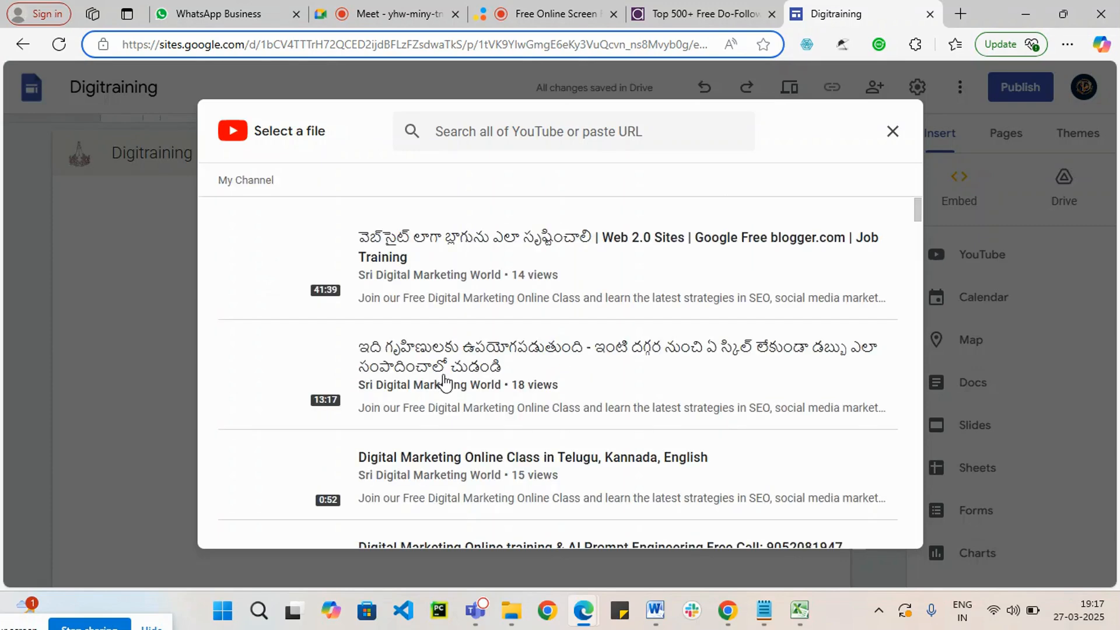
left_click(456, 253)
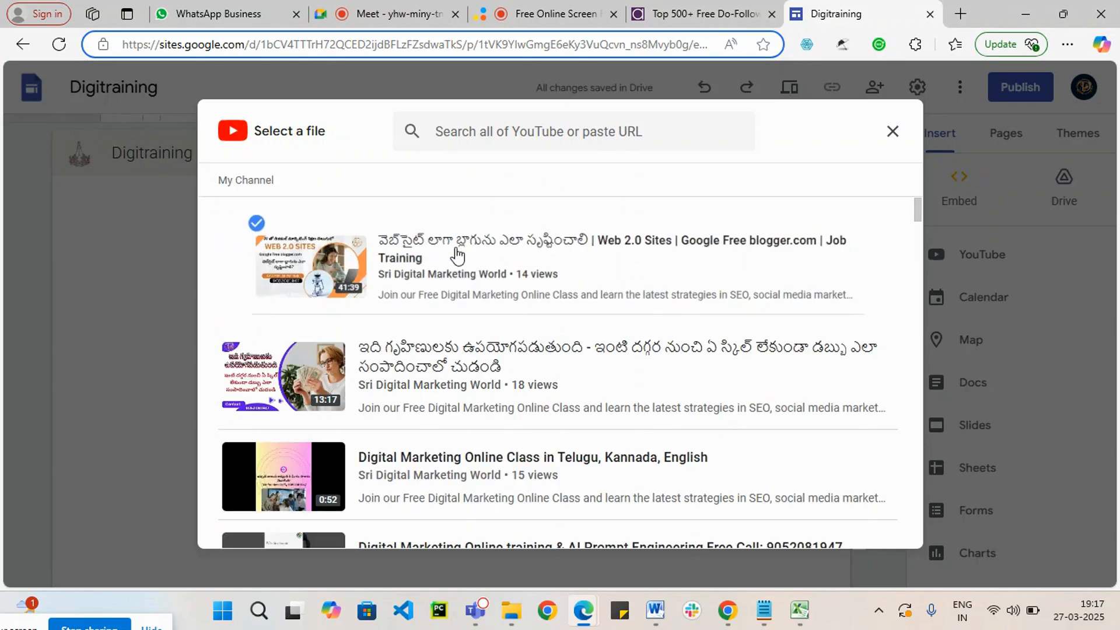
left_click(887, 534)
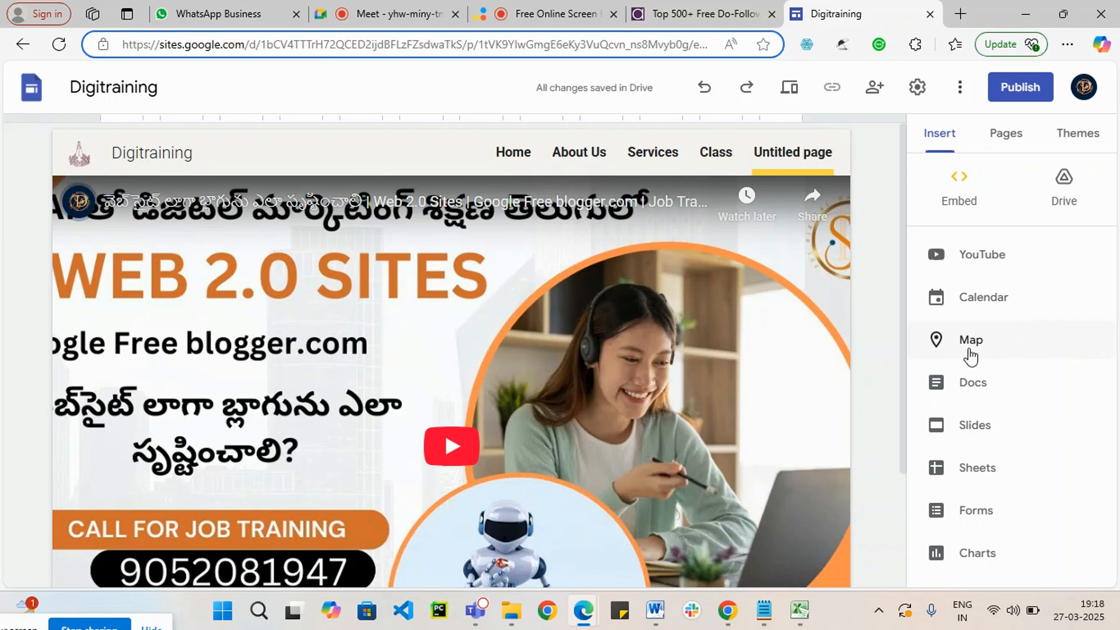
Step: Look through the recent Docs and Slides files available for insertion into the page
left_click(975, 396)
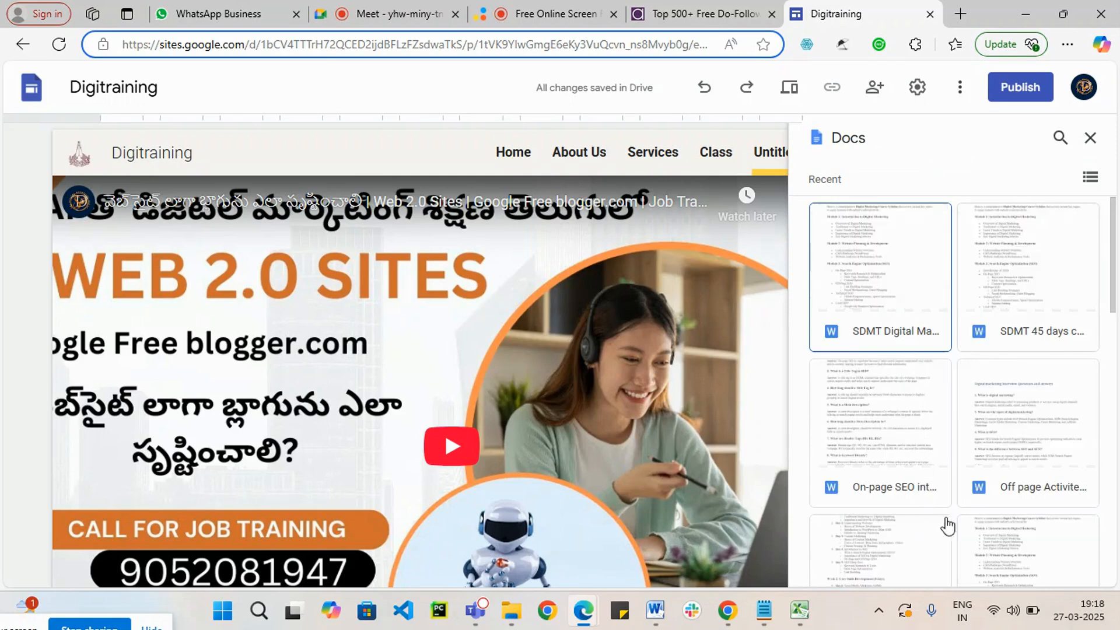
scroll(999, 462, "down", 4)
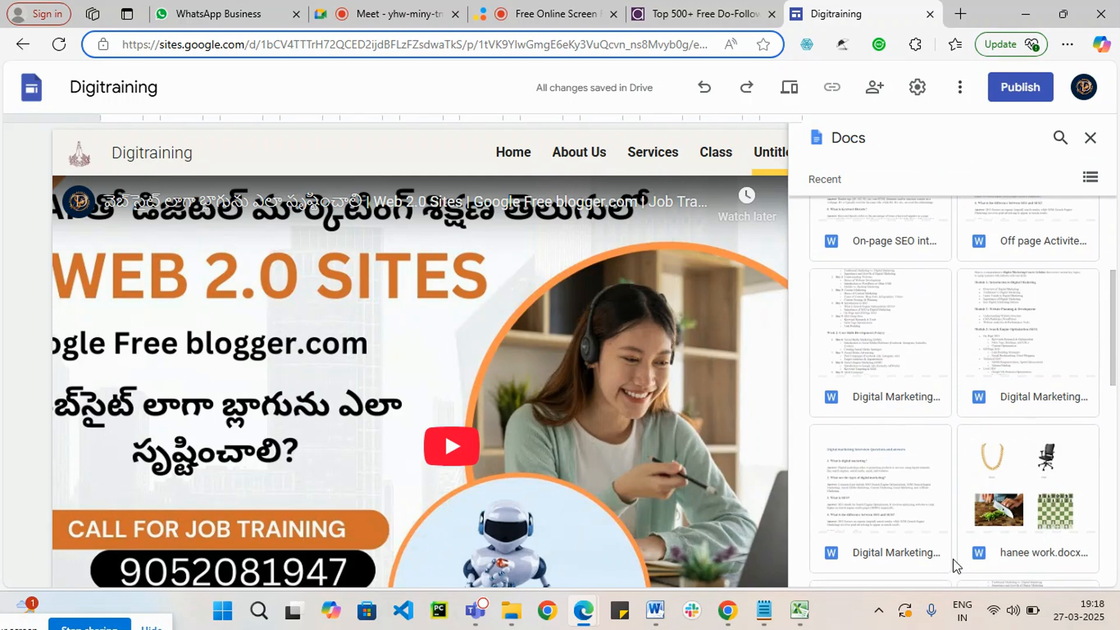
scroll(950, 555, "down", 1)
scroll(937, 538, "up", 3)
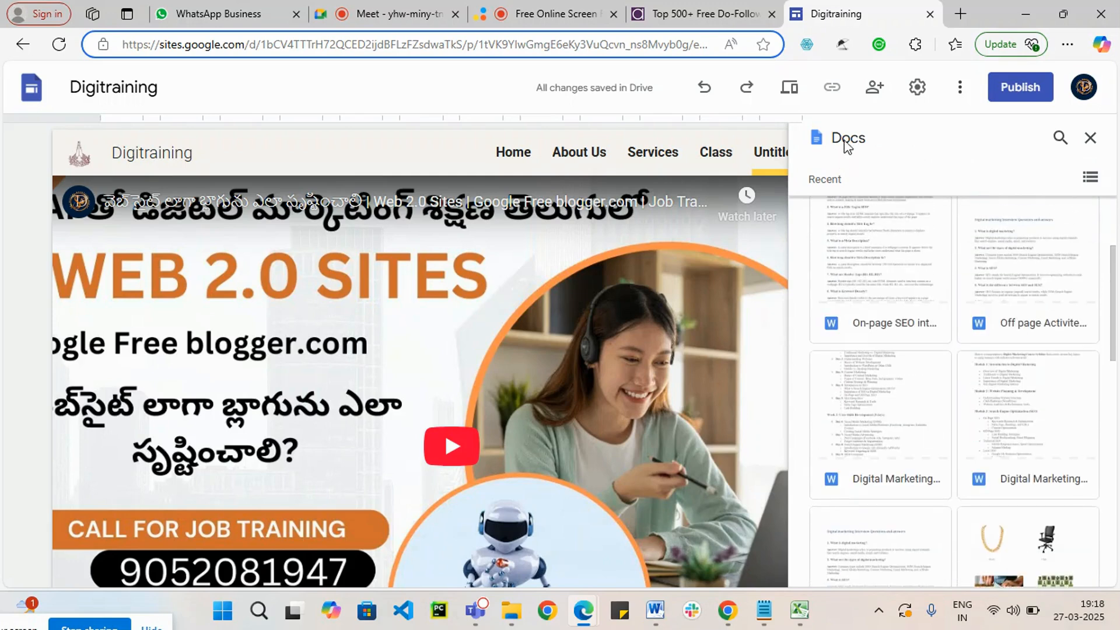
left_click(1090, 137)
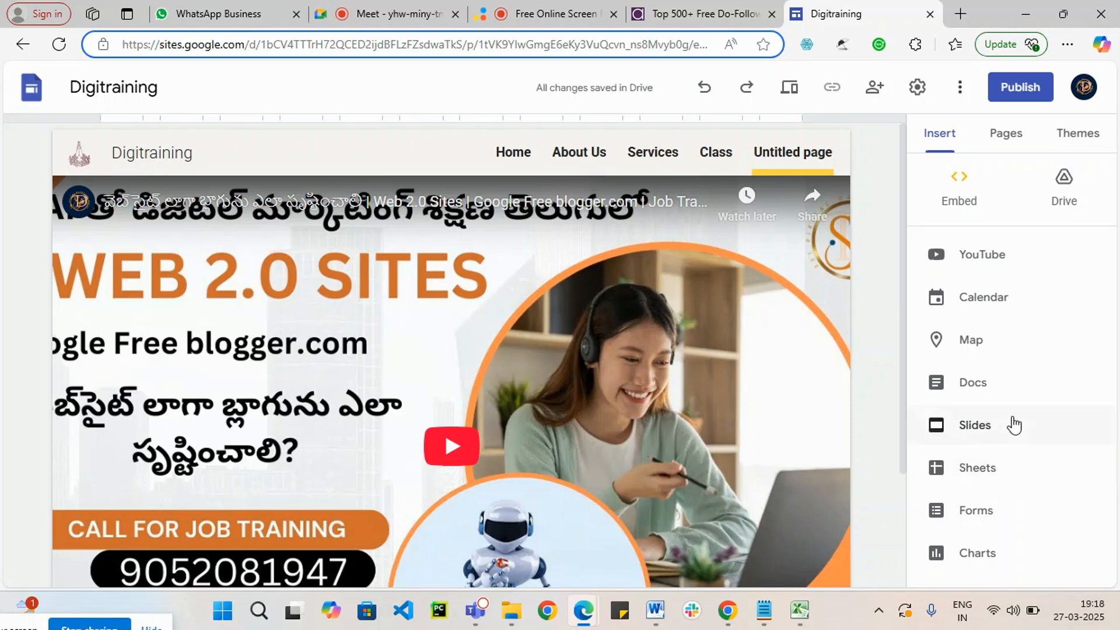
left_click(1003, 432)
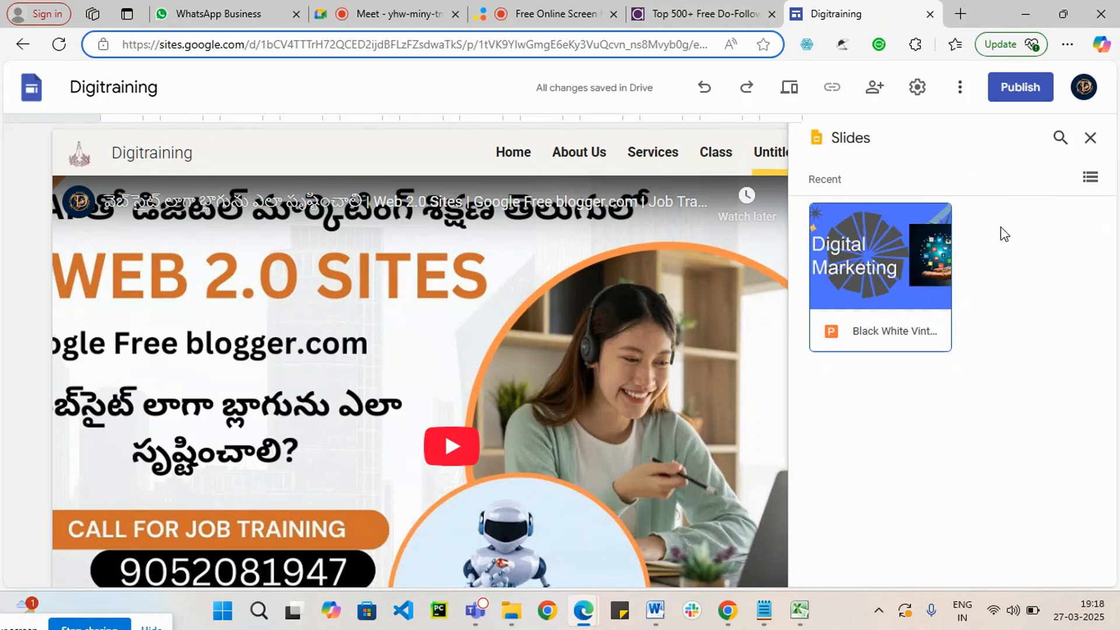
Step: Insert the recent Digital Marketing Online Class form into the untitled full-page embed and look it over
left_click(1094, 142)
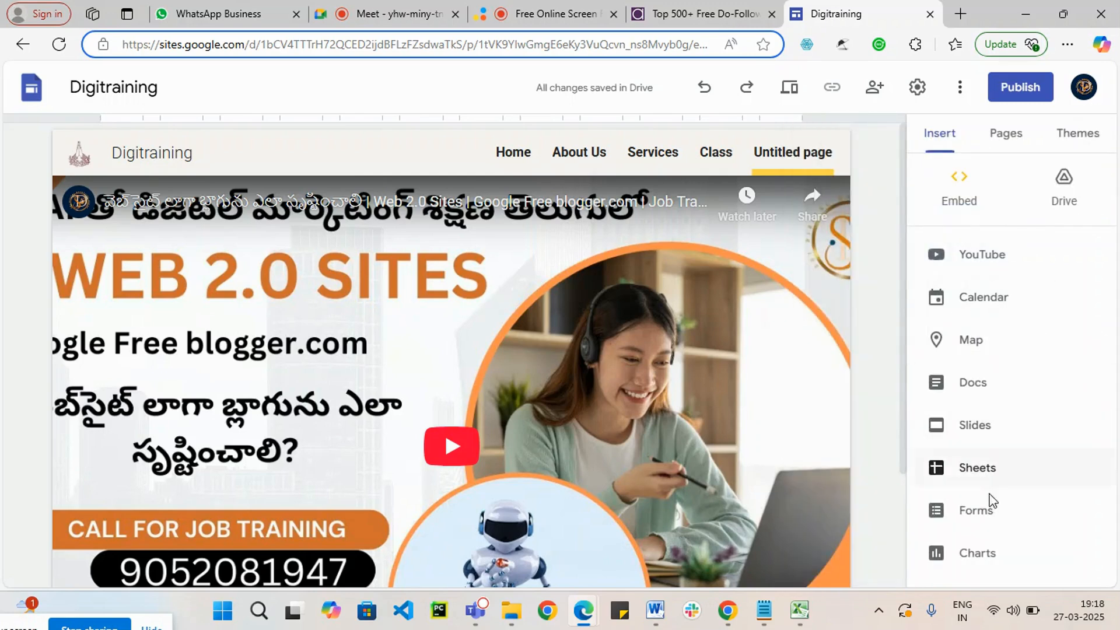
left_click(987, 524)
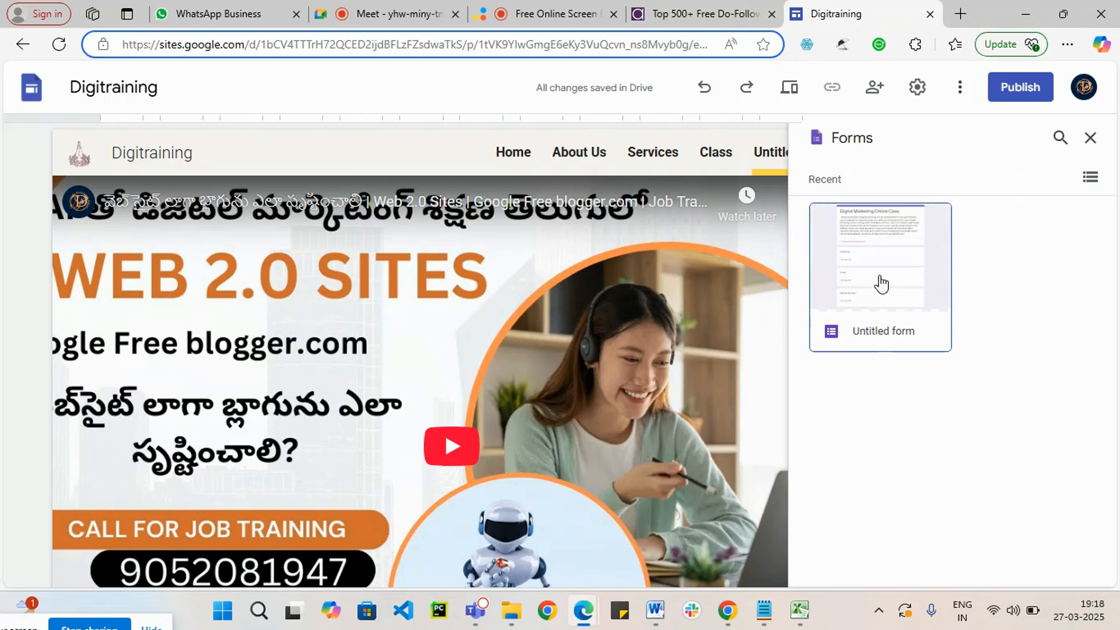
left_click(881, 284)
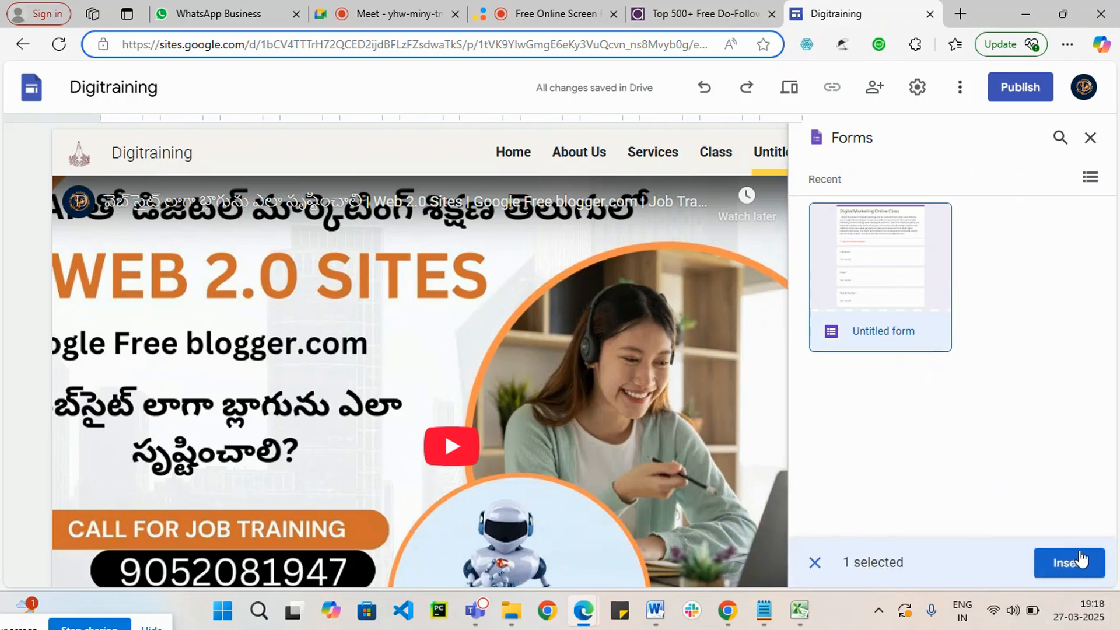
left_click(1070, 562)
scroll(645, 414, "down", 3)
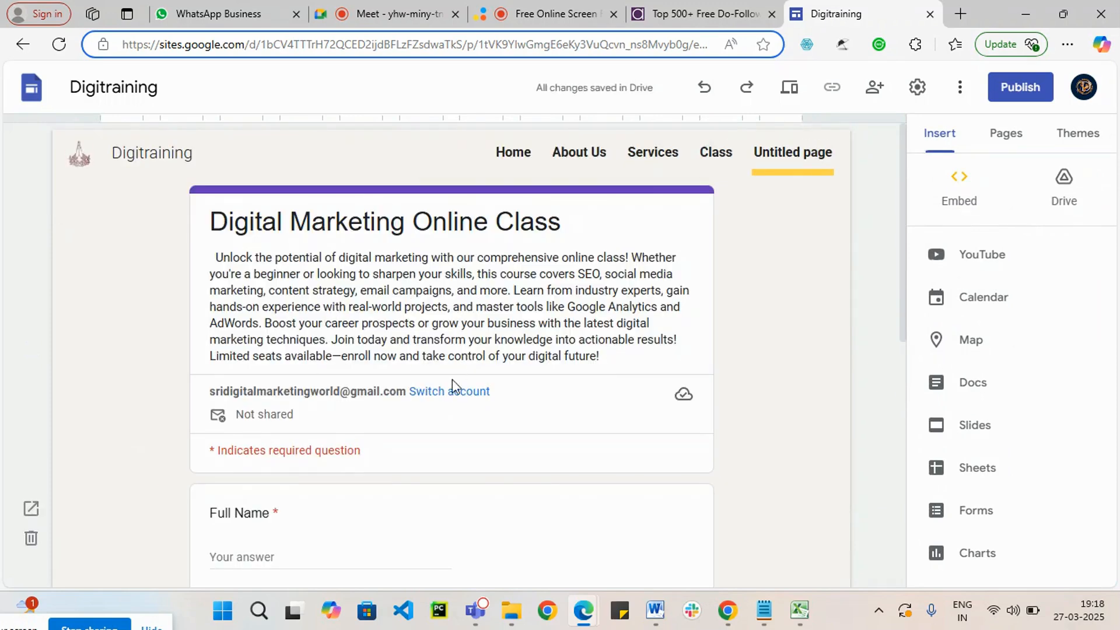
scroll(458, 378, "down", 9)
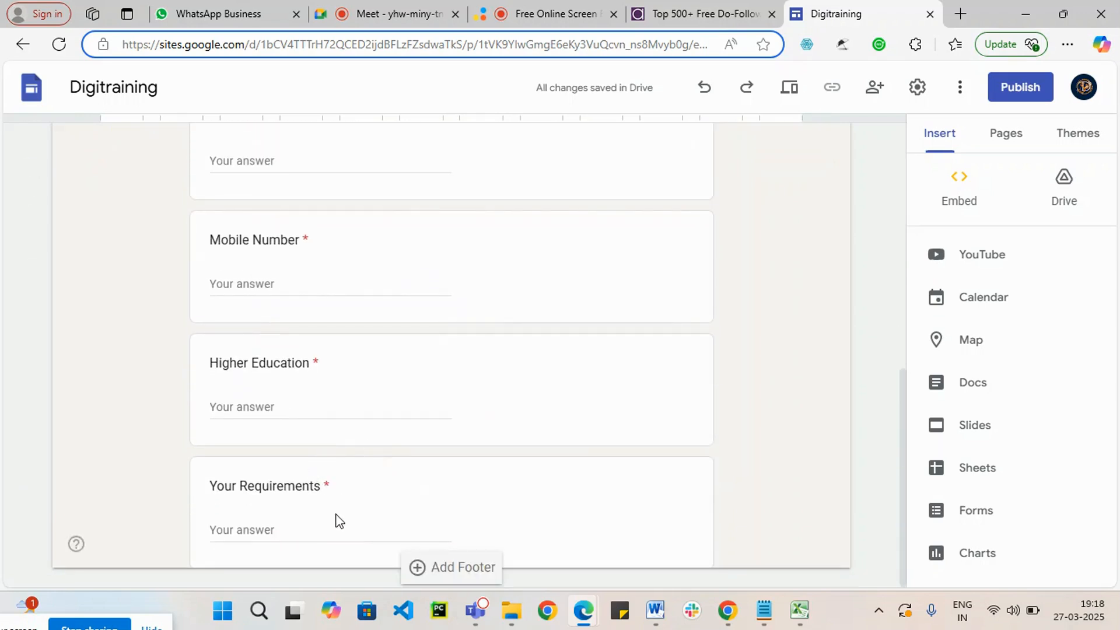
scroll(467, 476, "up", 10)
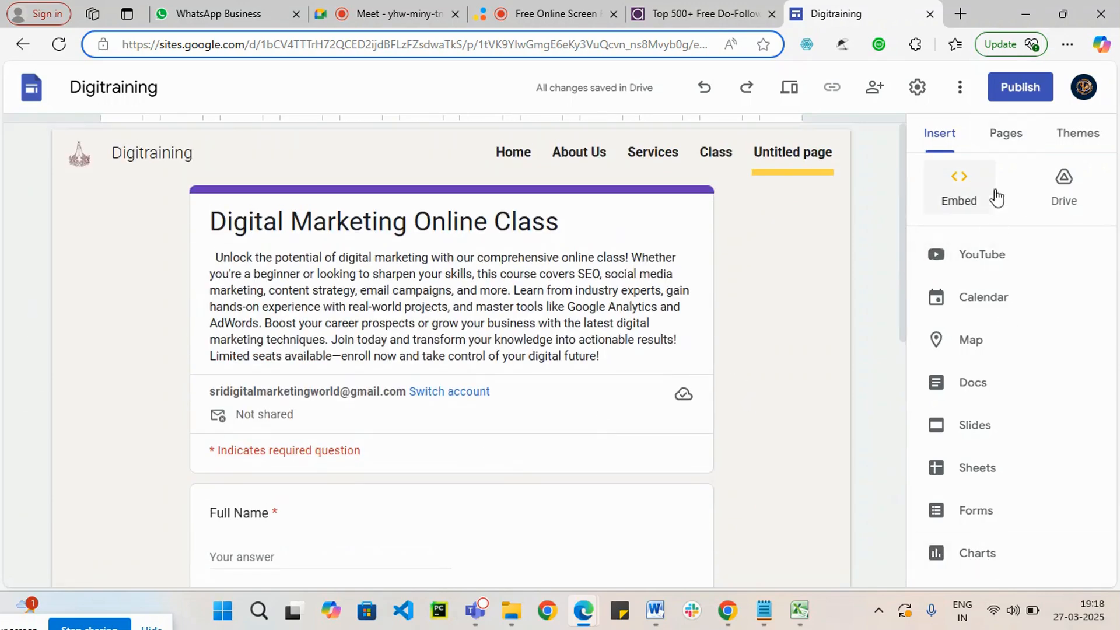
left_click(942, 136)
Step: Publish the site to the web under the address sridigitraining and check for unpublished changes
mouse_move(38, 166)
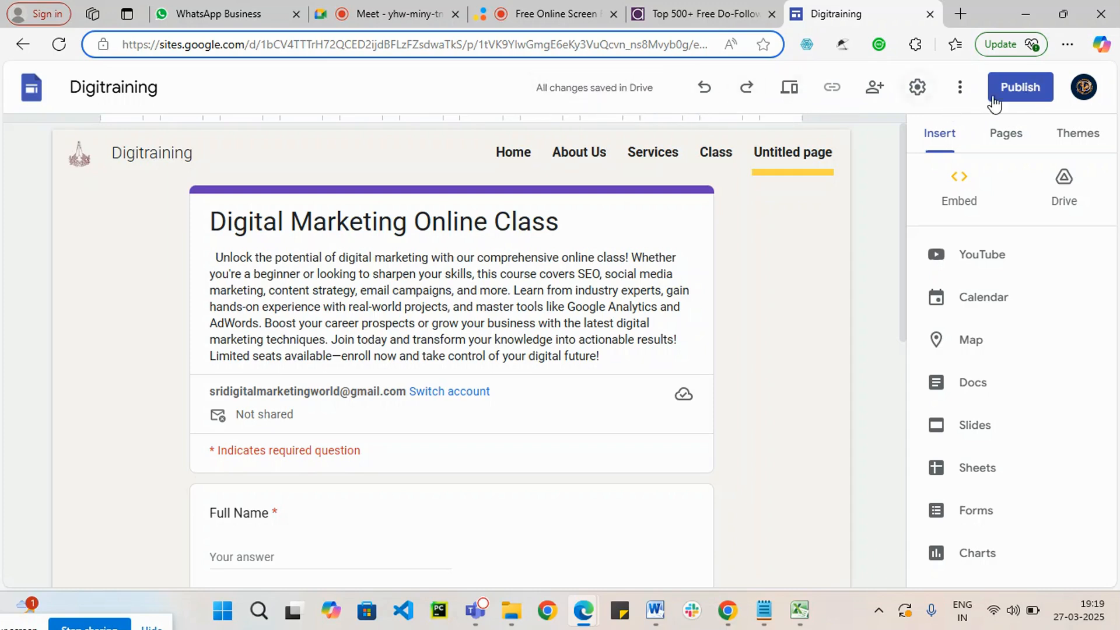
left_click(1024, 97)
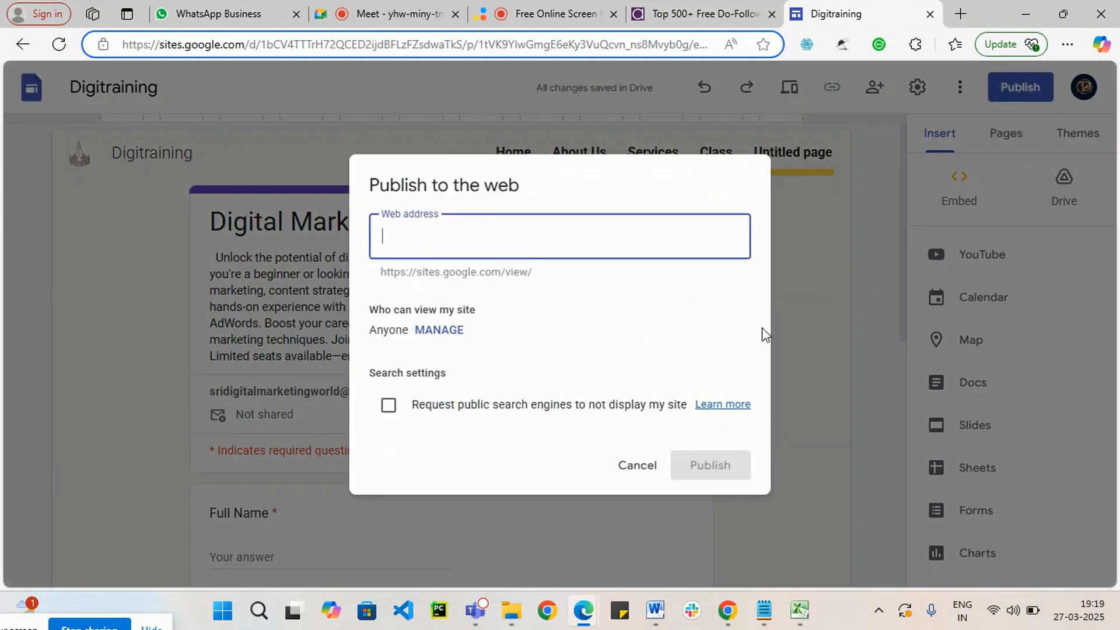
left_click(343, 208)
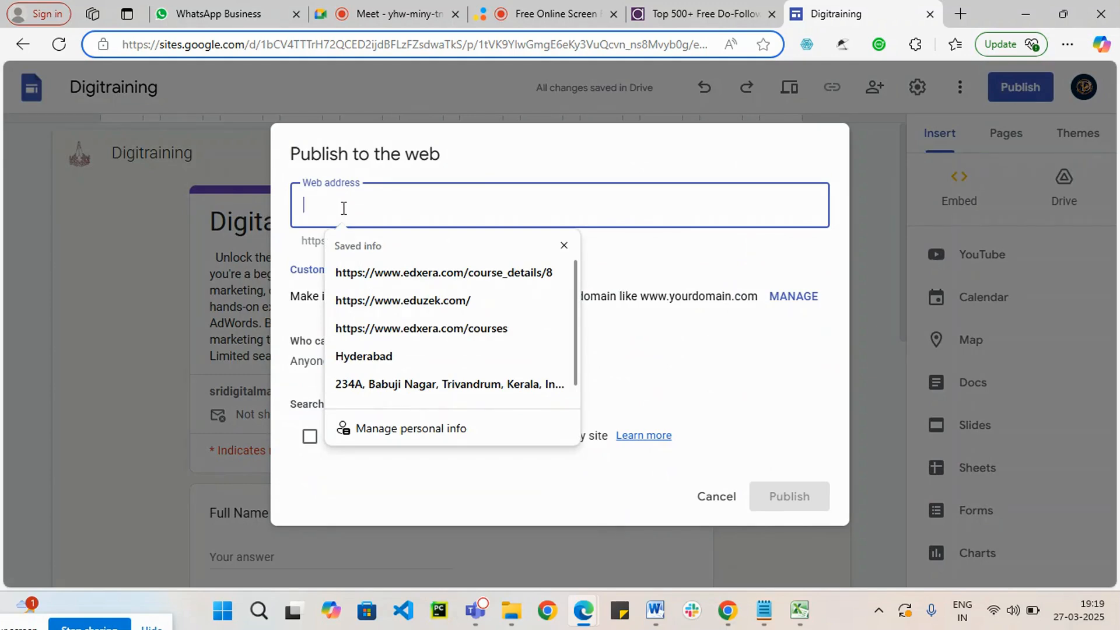
left_click(655, 359)
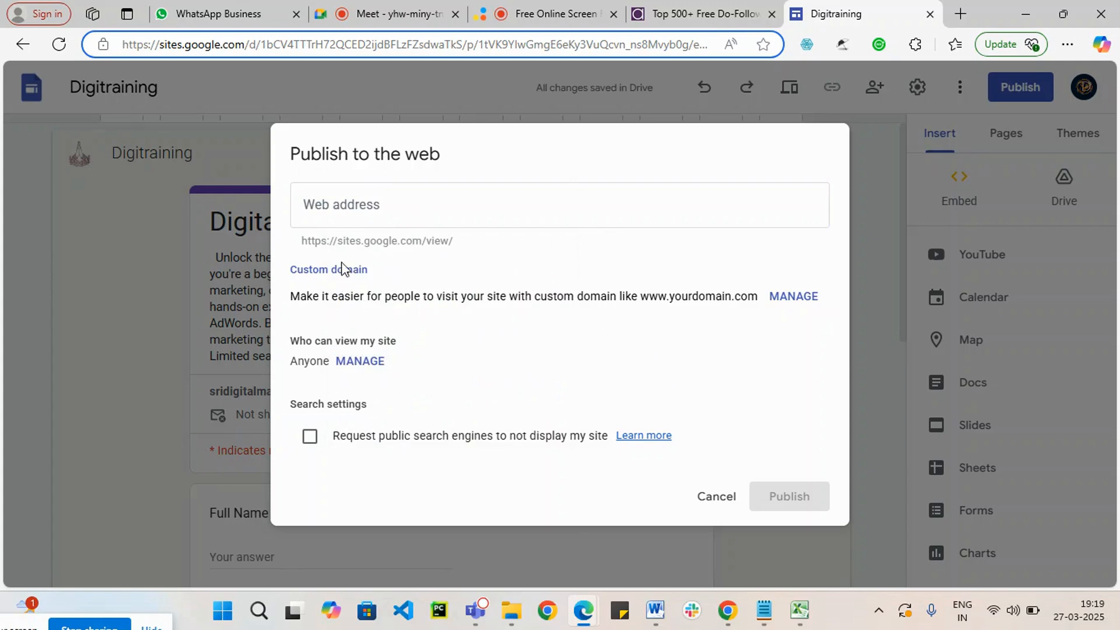
left_click(399, 191)
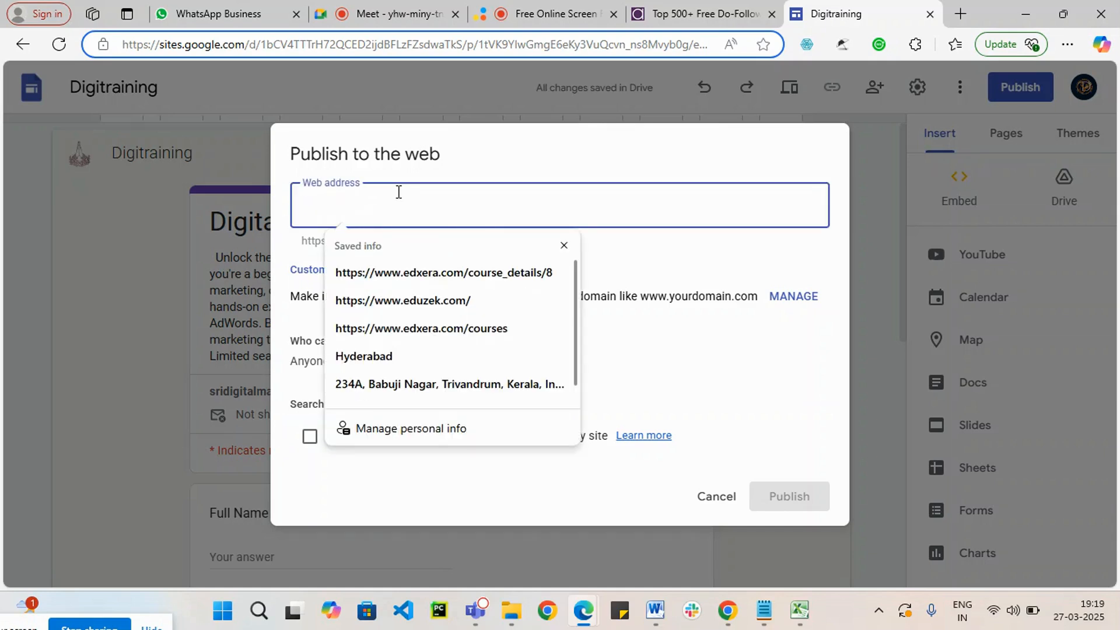
type("sridigit")
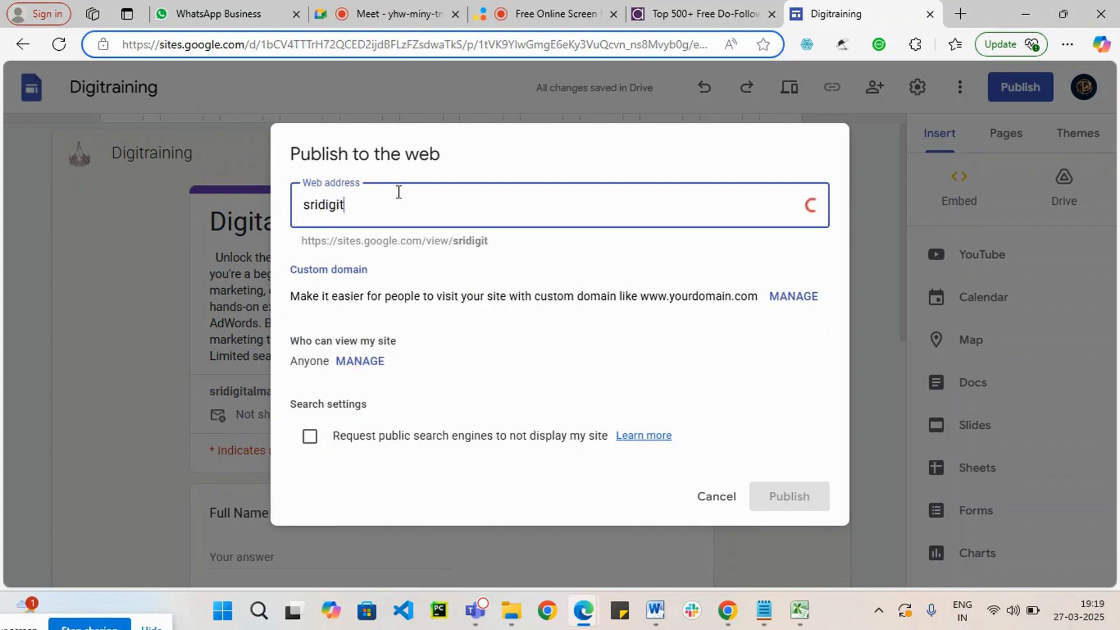
type("raining")
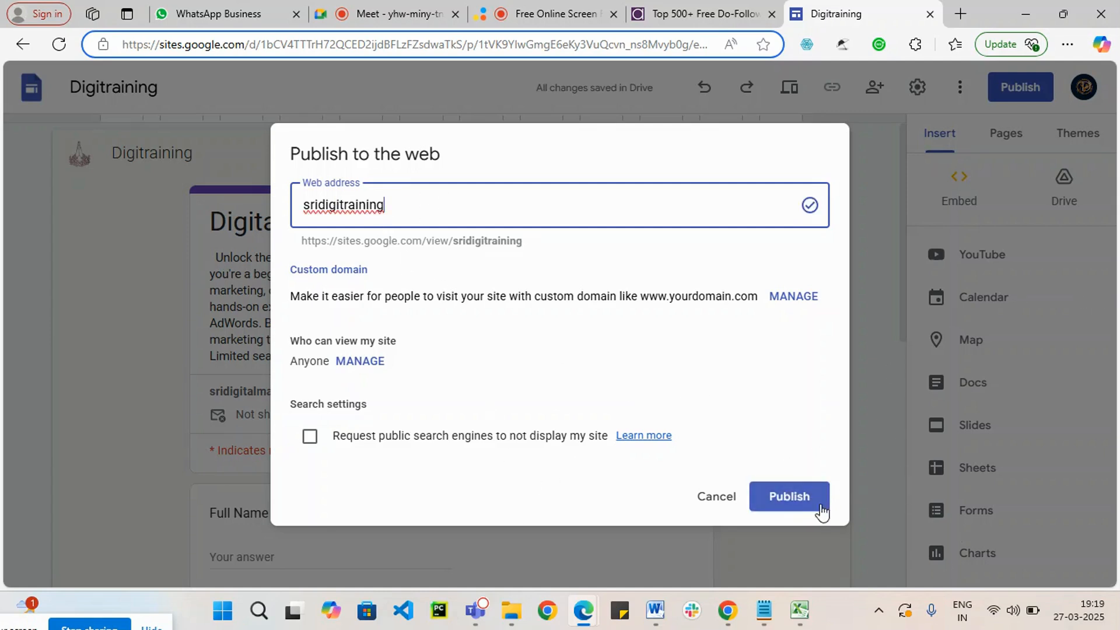
left_click(798, 505)
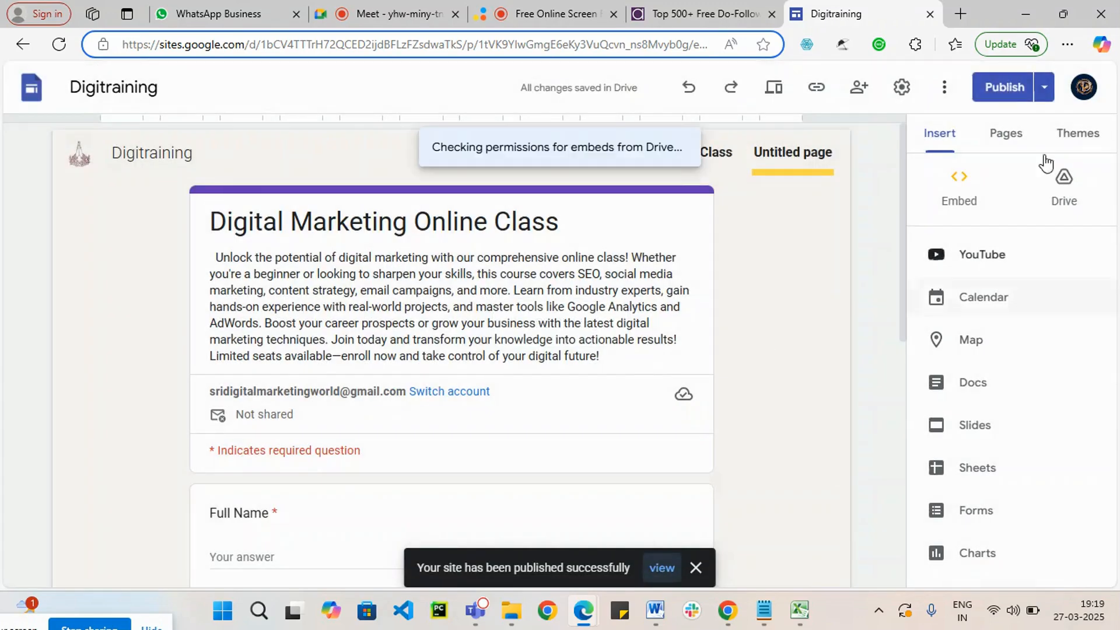
left_click(1003, 92)
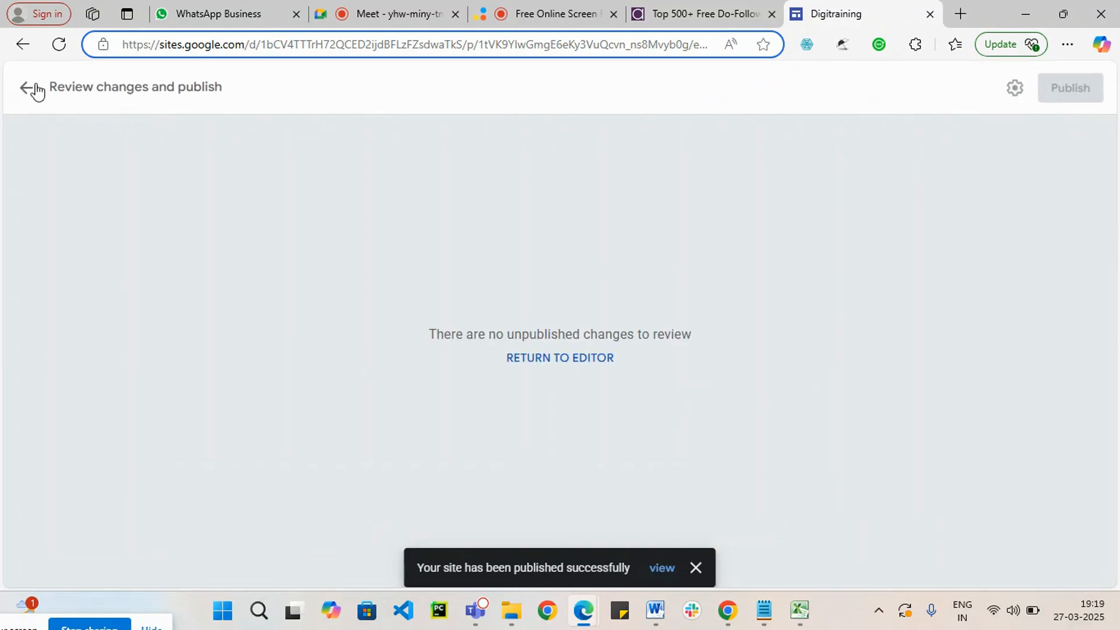
left_click(26, 91)
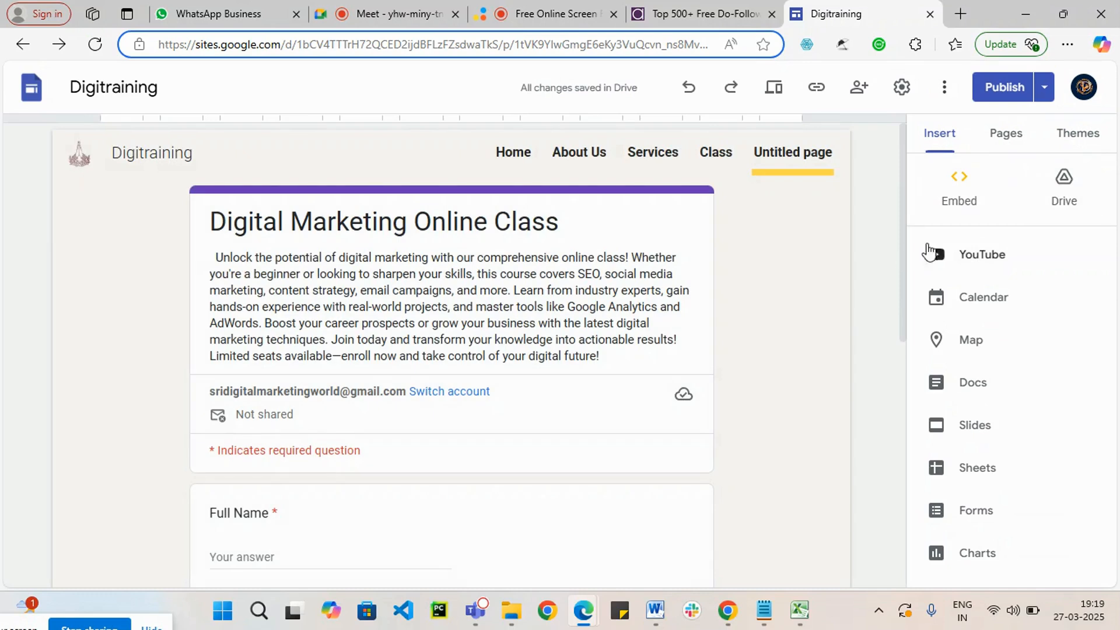
Step: Start an image carousel on the Home page with the downloaded image "Digital Marketing Social Media and Instagram Post (2)"
left_click(1006, 140)
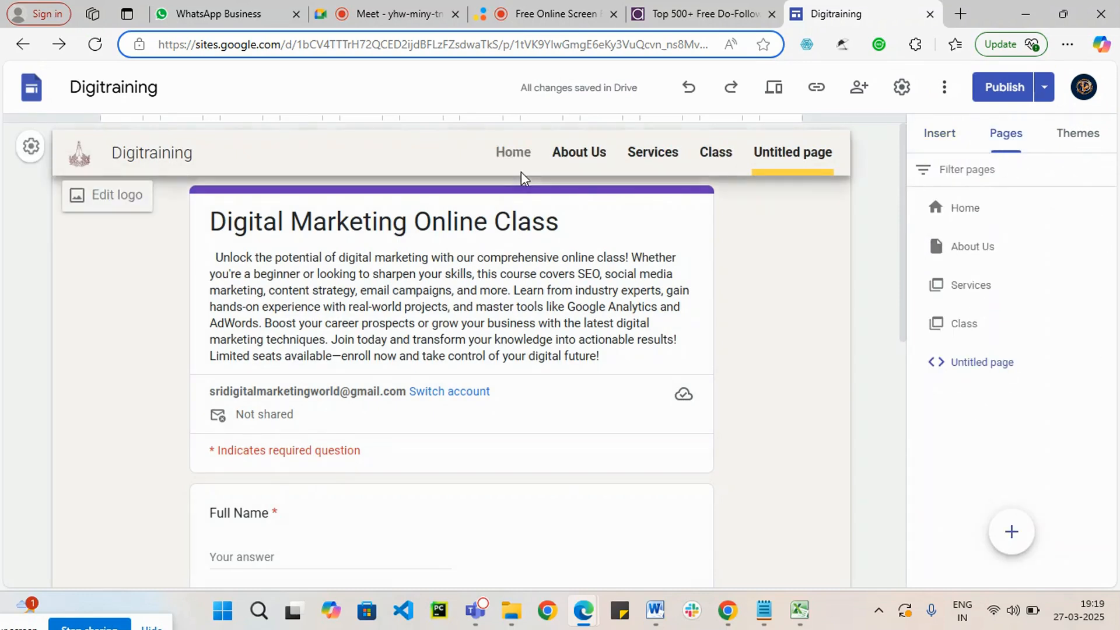
left_click(513, 157)
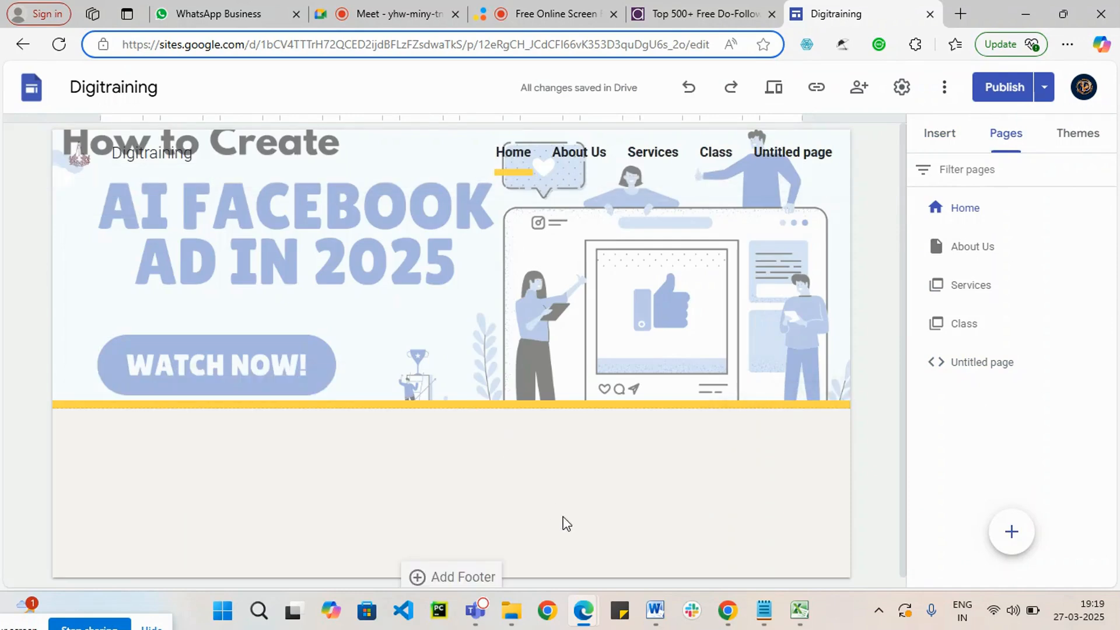
left_click(927, 138)
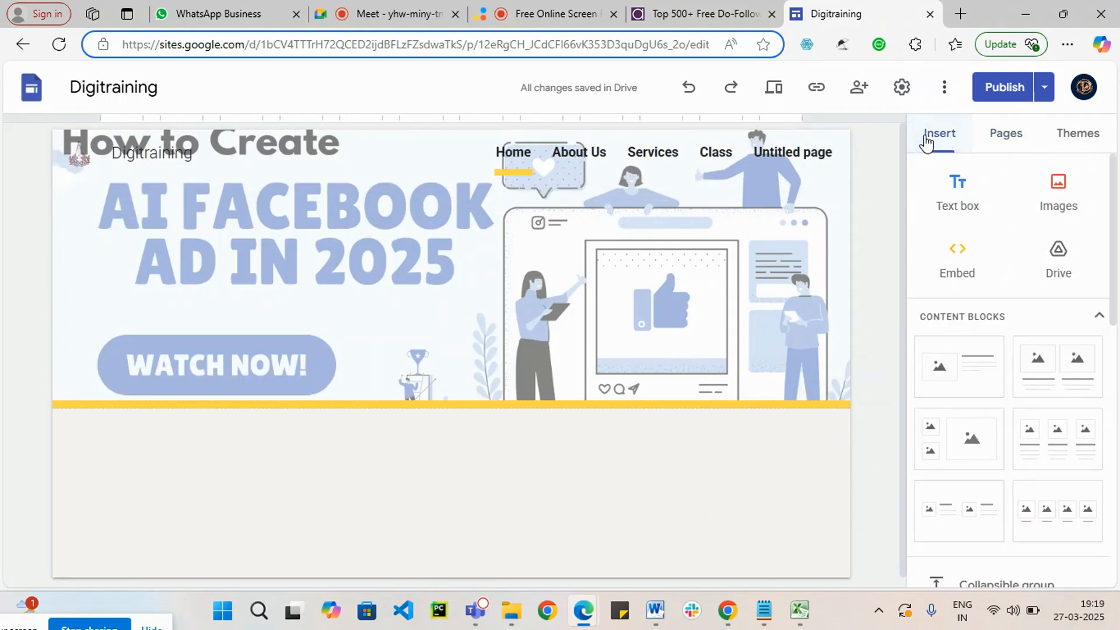
scroll(422, 503, "down", 1)
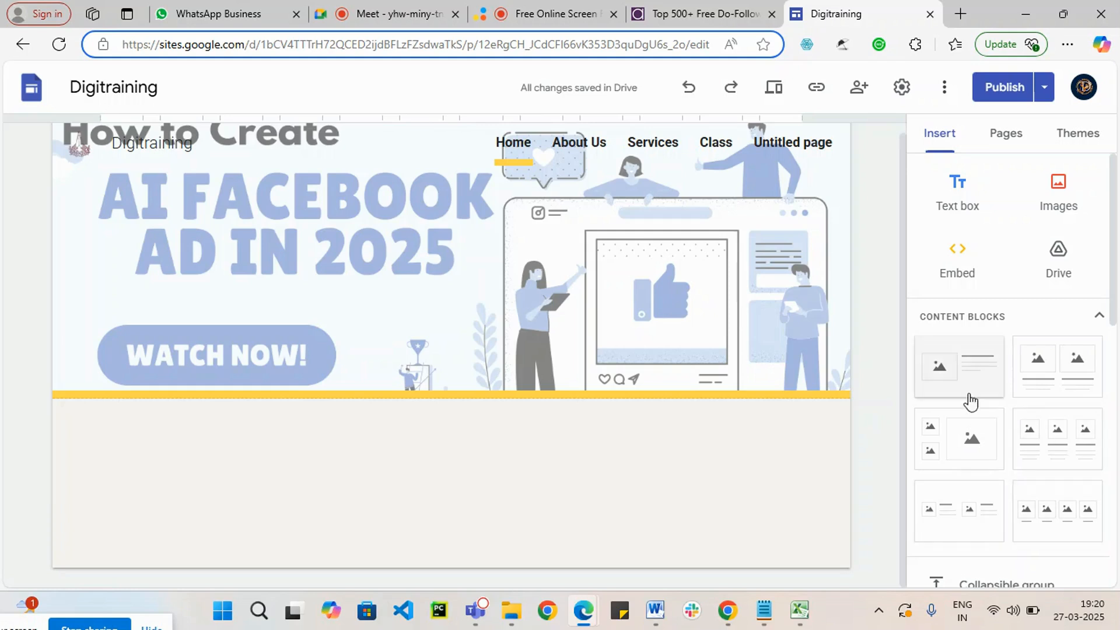
scroll(1029, 481, "down", 2)
scroll(1029, 481, "down", 2)
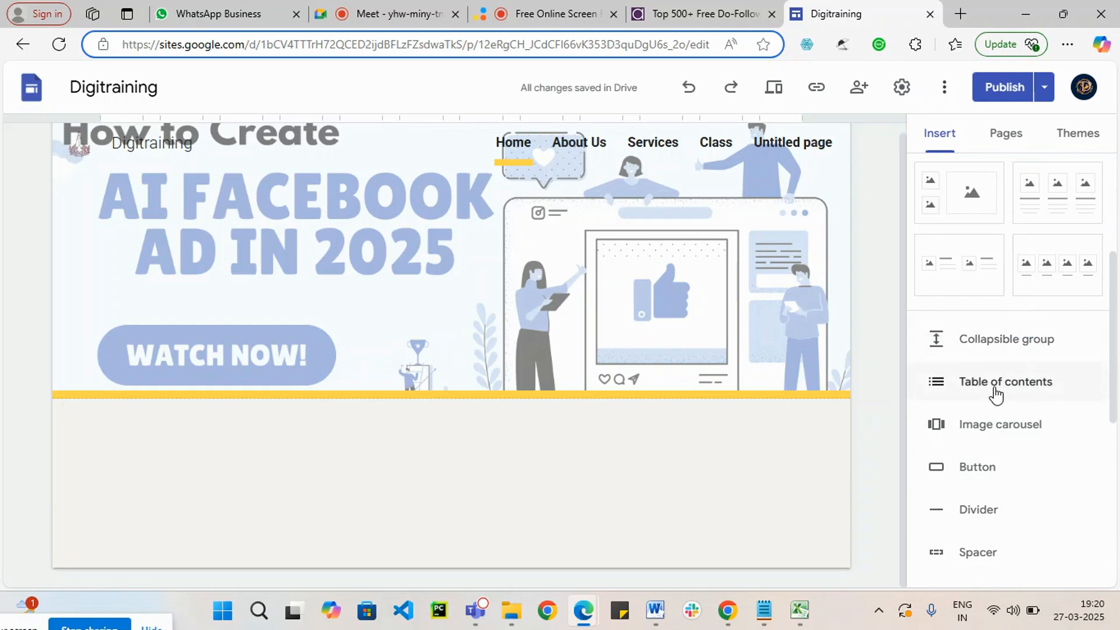
scroll(1010, 492, "down", 2)
left_click(1014, 346)
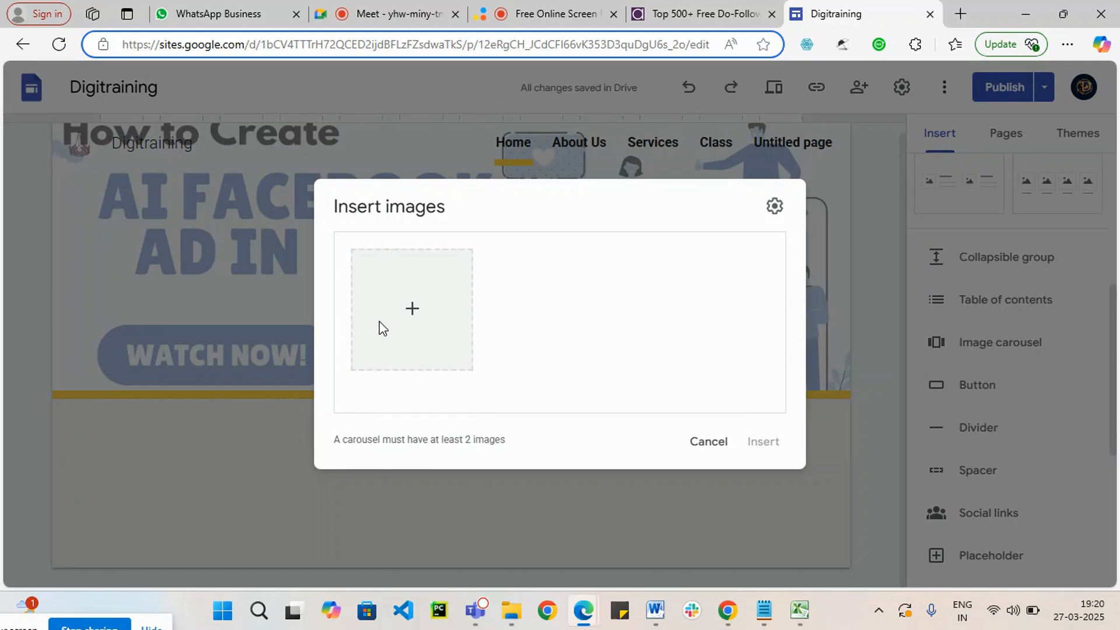
left_click(412, 306)
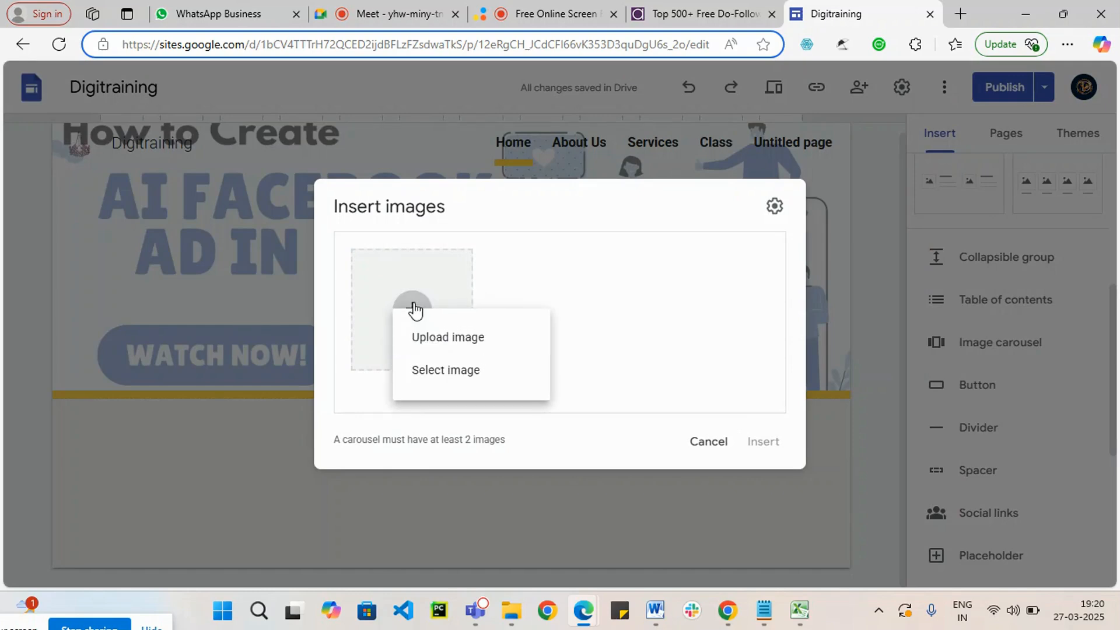
left_click(447, 337)
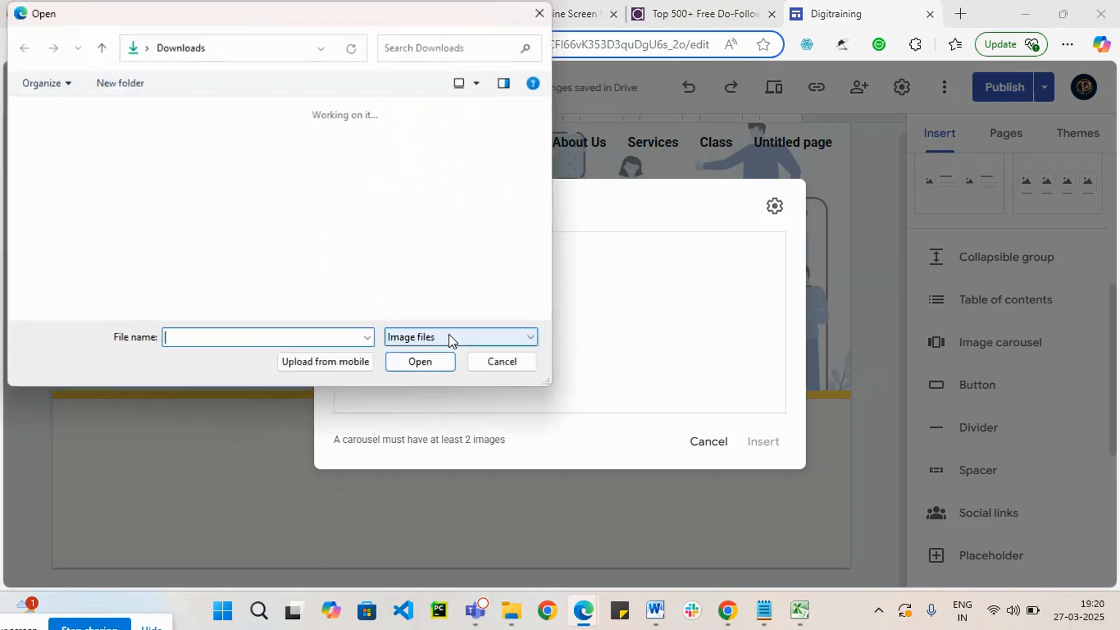
scroll(470, 252, "down", 6)
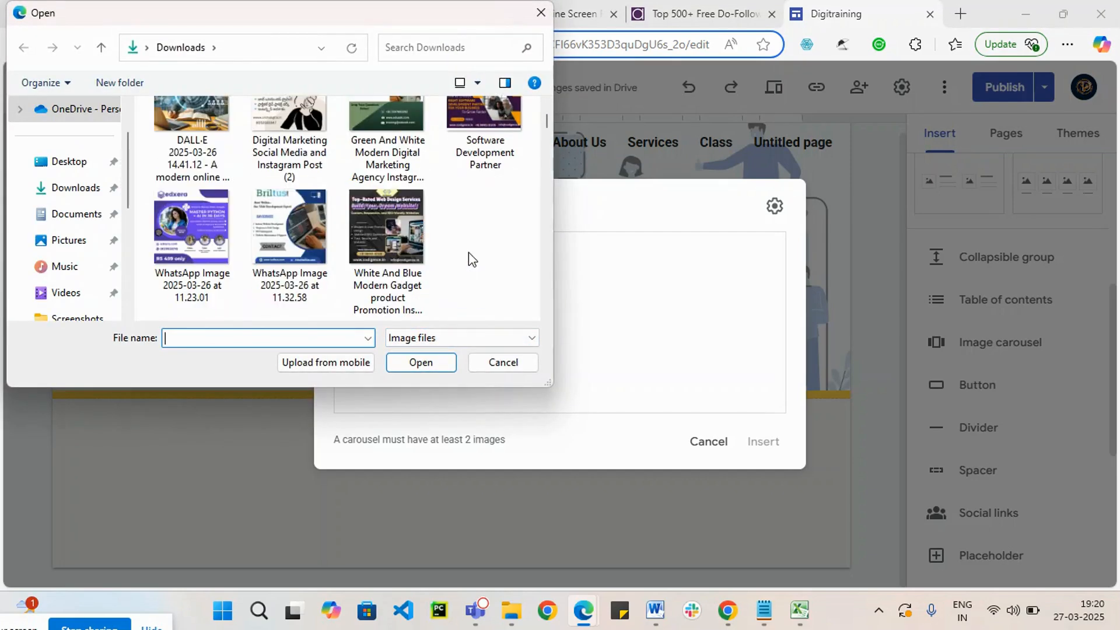
left_click(292, 143)
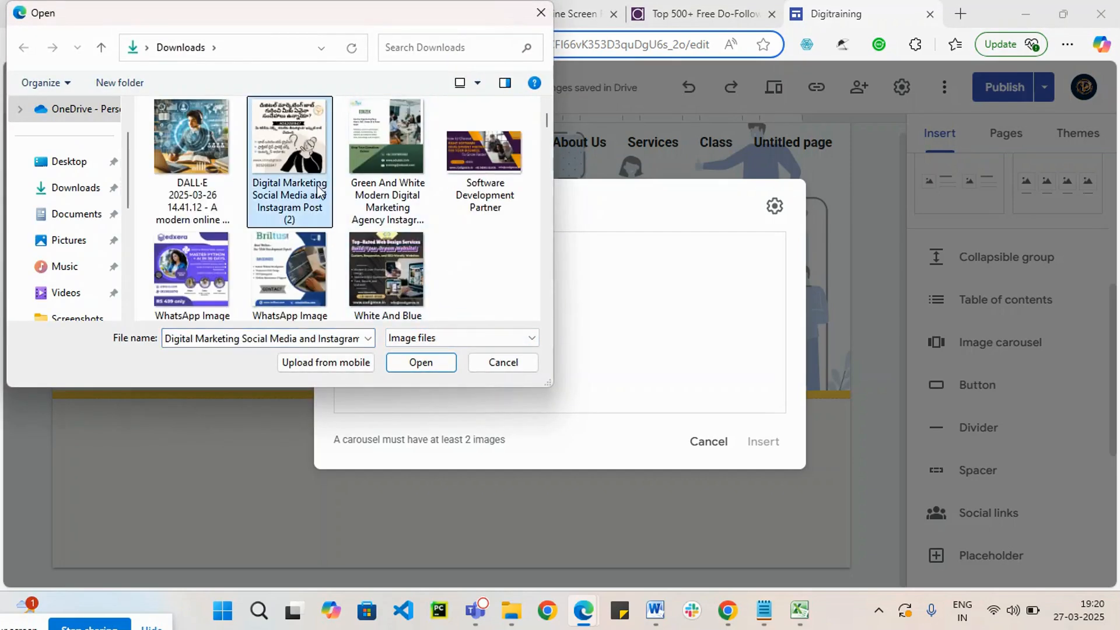
left_click(421, 362)
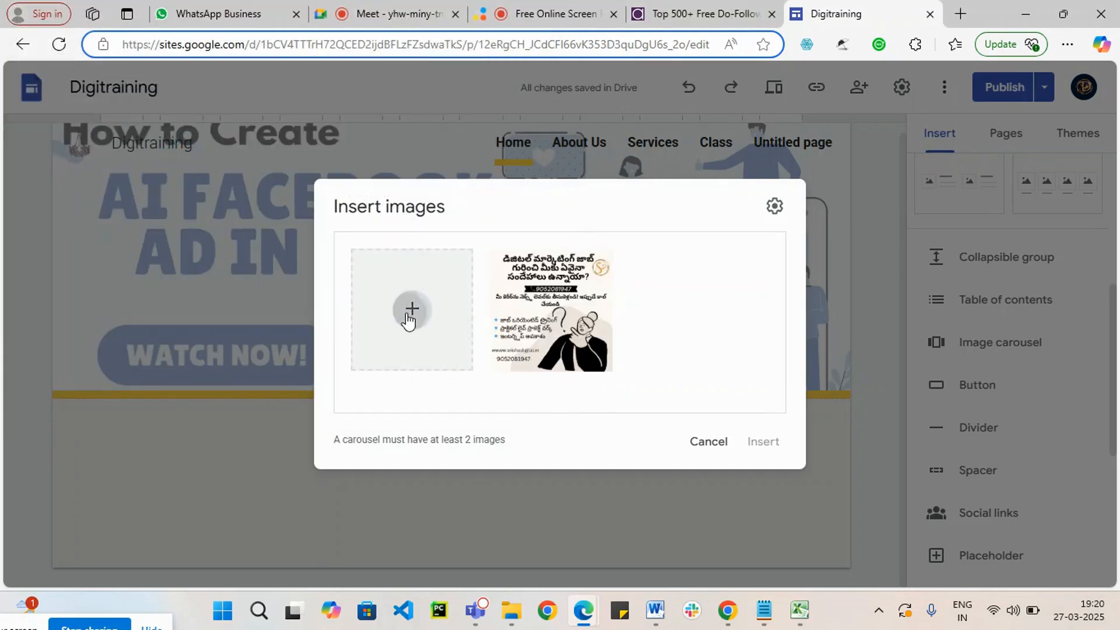
Step: Add the dark "Blue And Green Modern Trading Strategies" YouTube thumbnail of the woman at a laptop as second image and insert the carousel
left_click(407, 318)
left_click(438, 336)
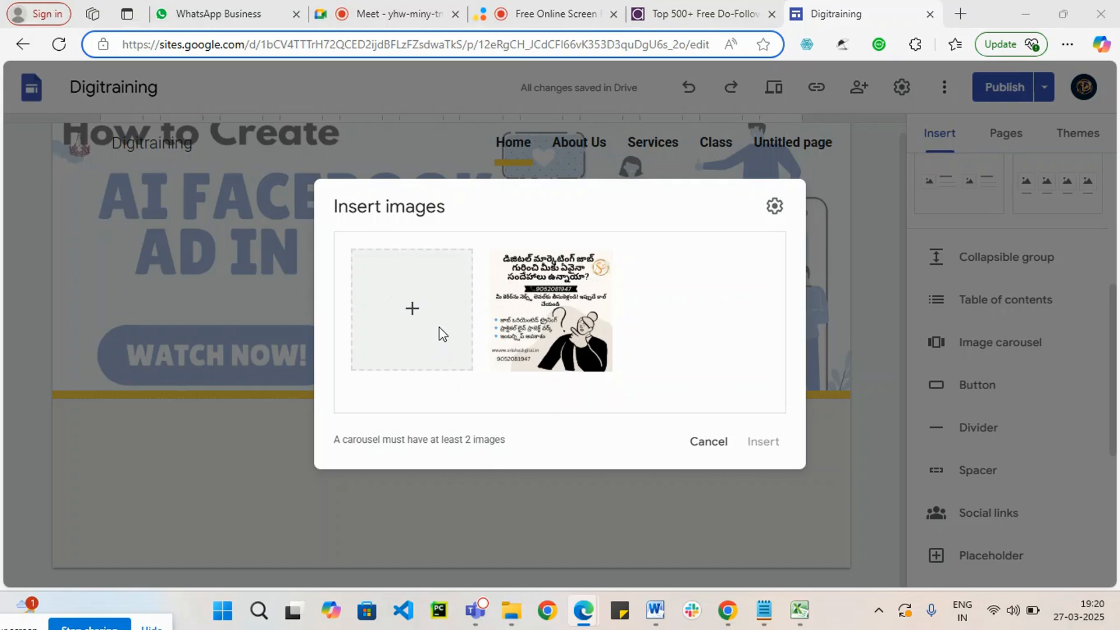
scroll(453, 241, "down", 2)
scroll(454, 240, "down", 3)
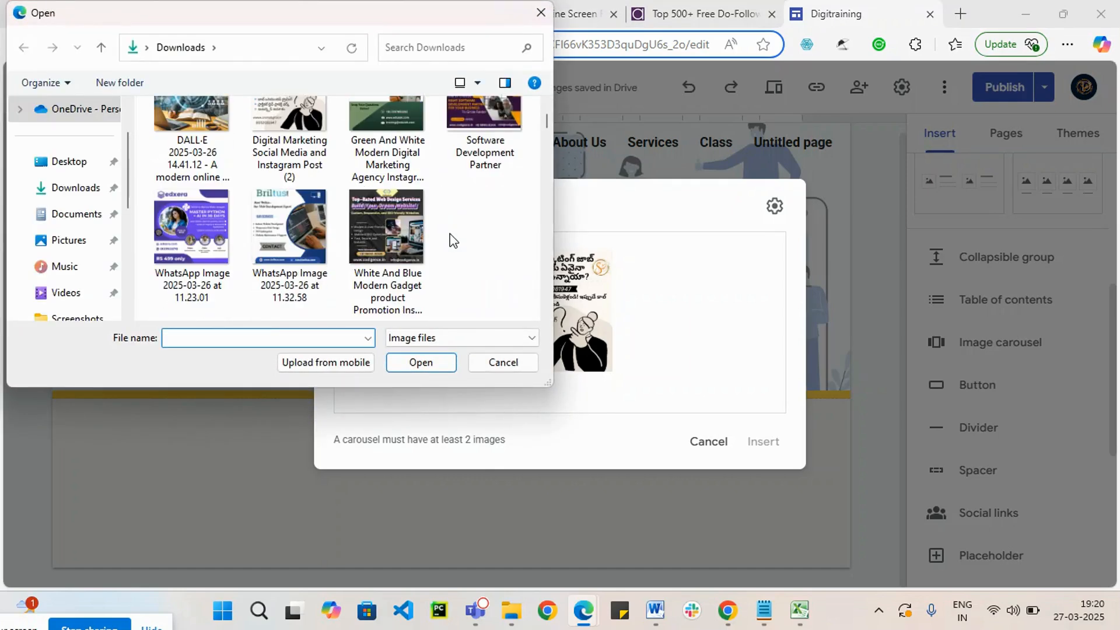
scroll(454, 240, "down", 3)
scroll(450, 240, "down", 3)
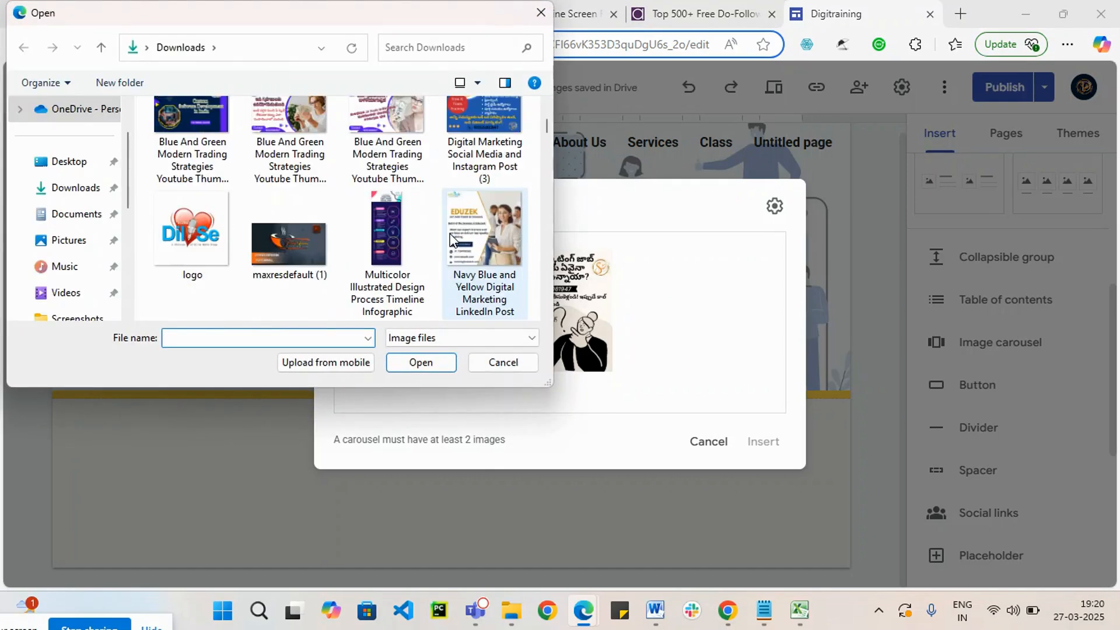
scroll(440, 236, "down", 3)
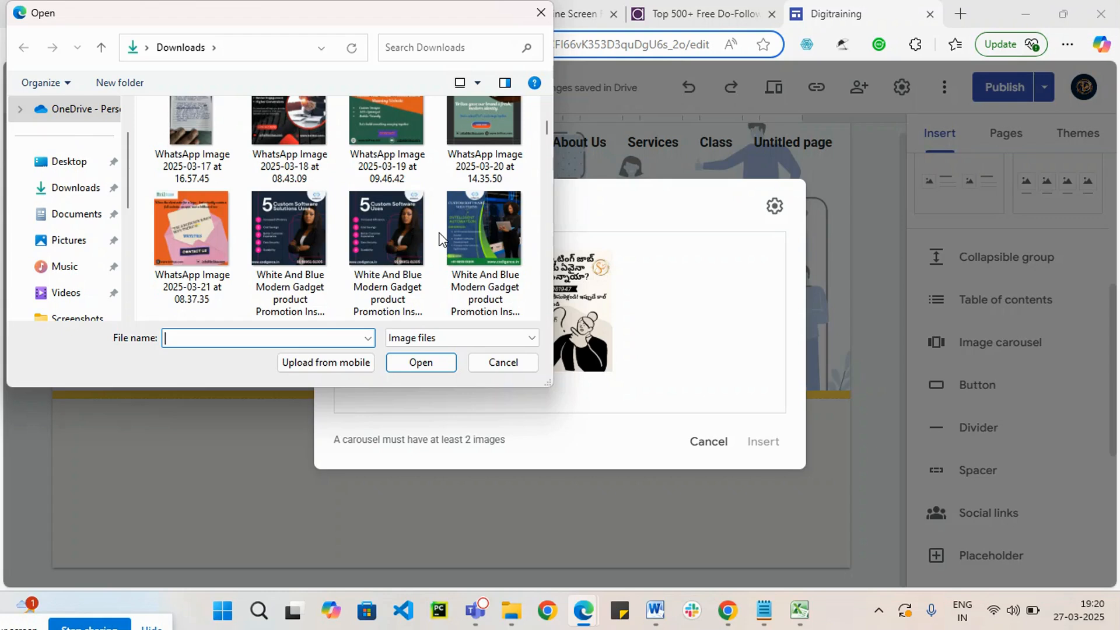
scroll(440, 239, "down", 3)
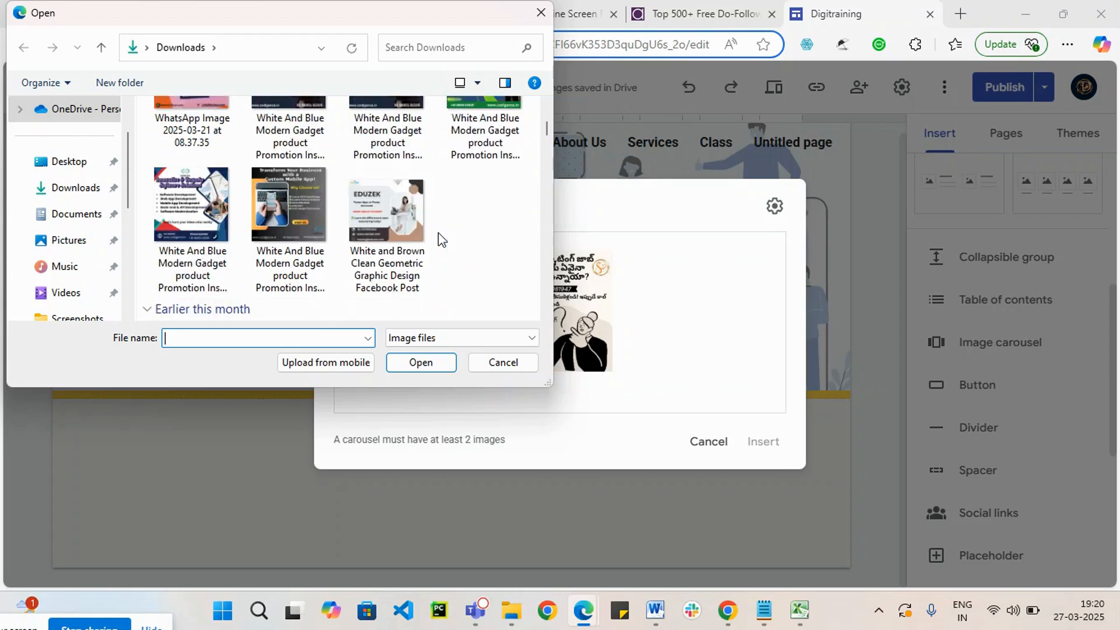
scroll(438, 236, "down", 5)
scroll(439, 238, "down", 2)
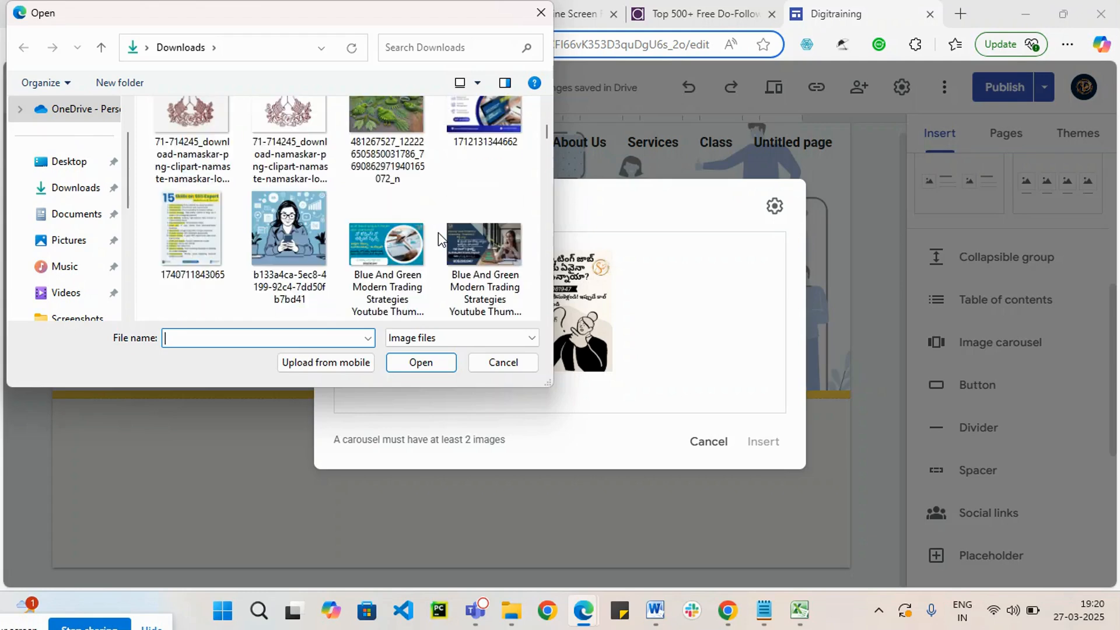
left_click(470, 241)
left_click(422, 363)
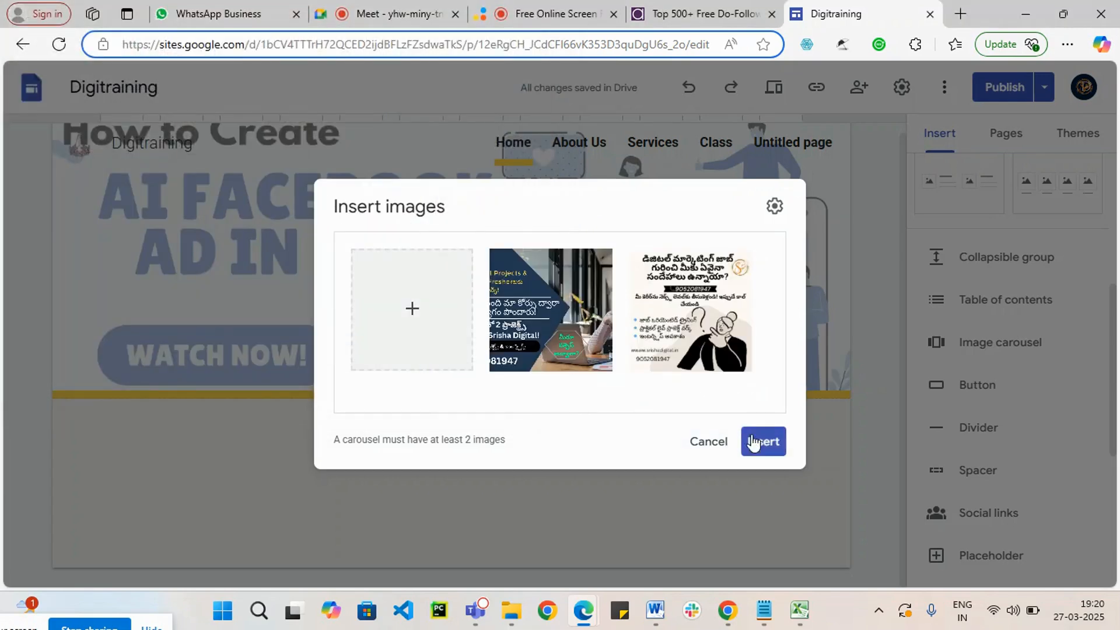
left_click(779, 449)
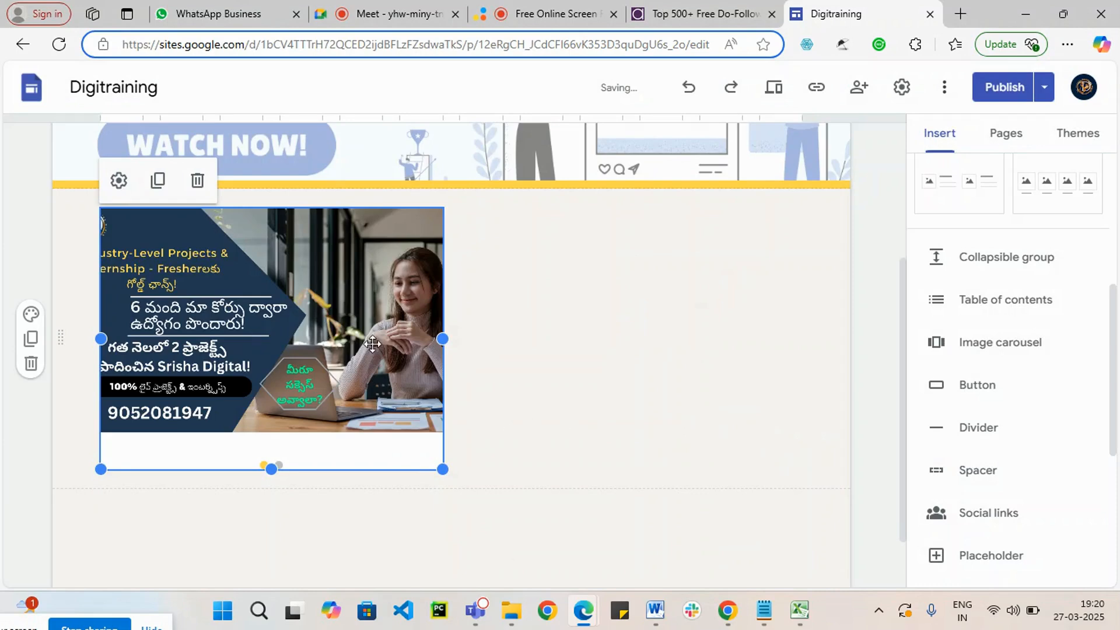
left_click(609, 360)
scroll(539, 385, "down", 1)
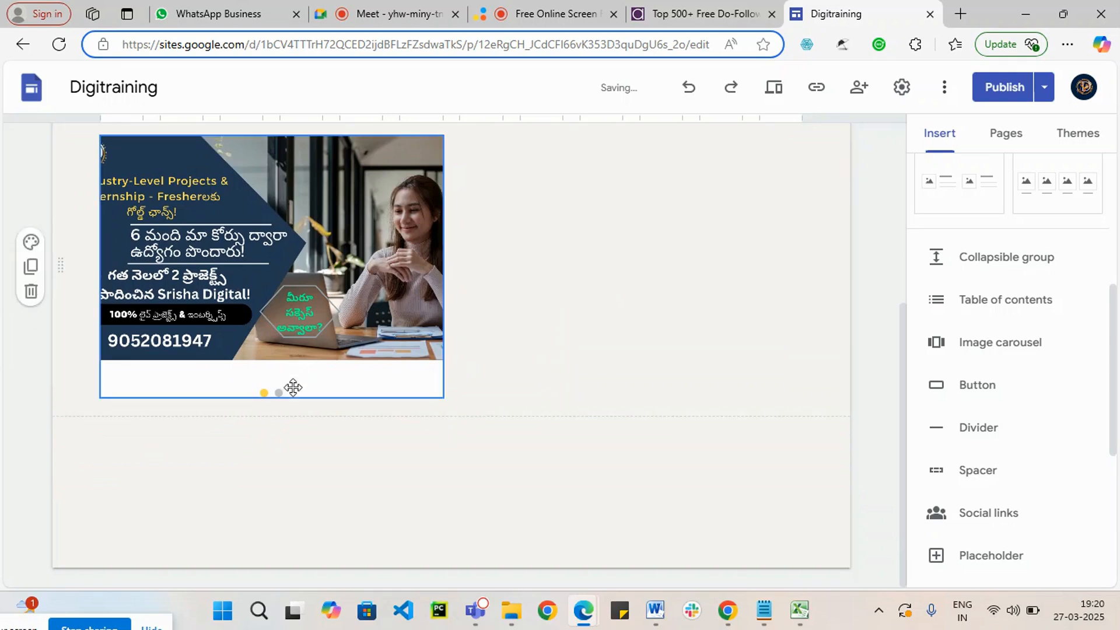
left_click(304, 367)
left_click_drag(306, 325, 378, 344)
left_click(280, 392)
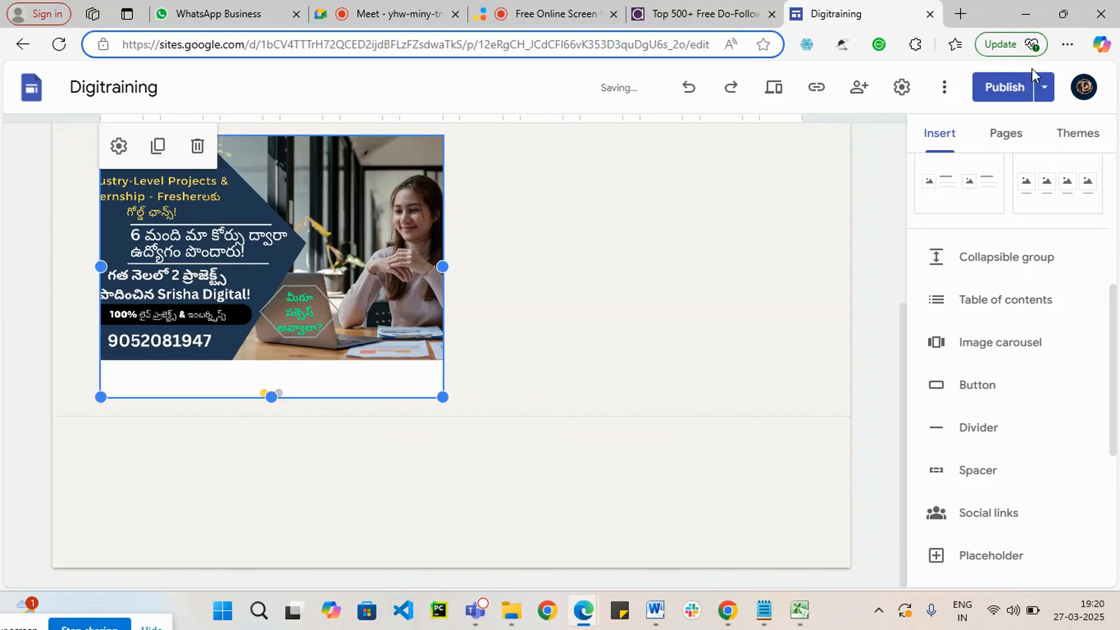
Step: Review and publish the updated Home page containing the image carousel
left_click(1000, 97)
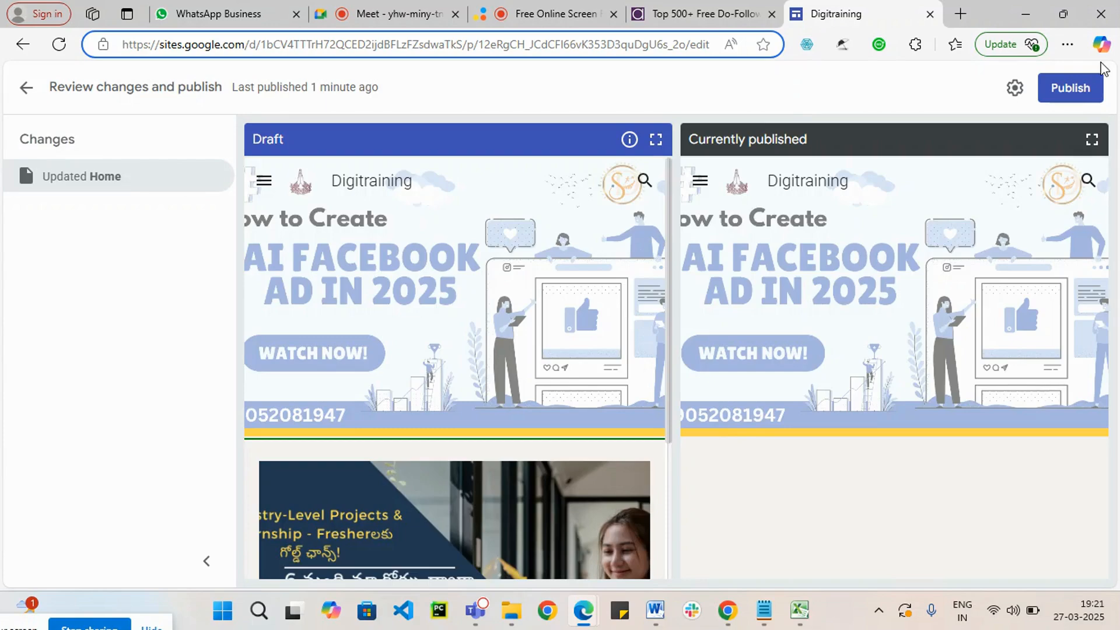
left_click(1071, 88)
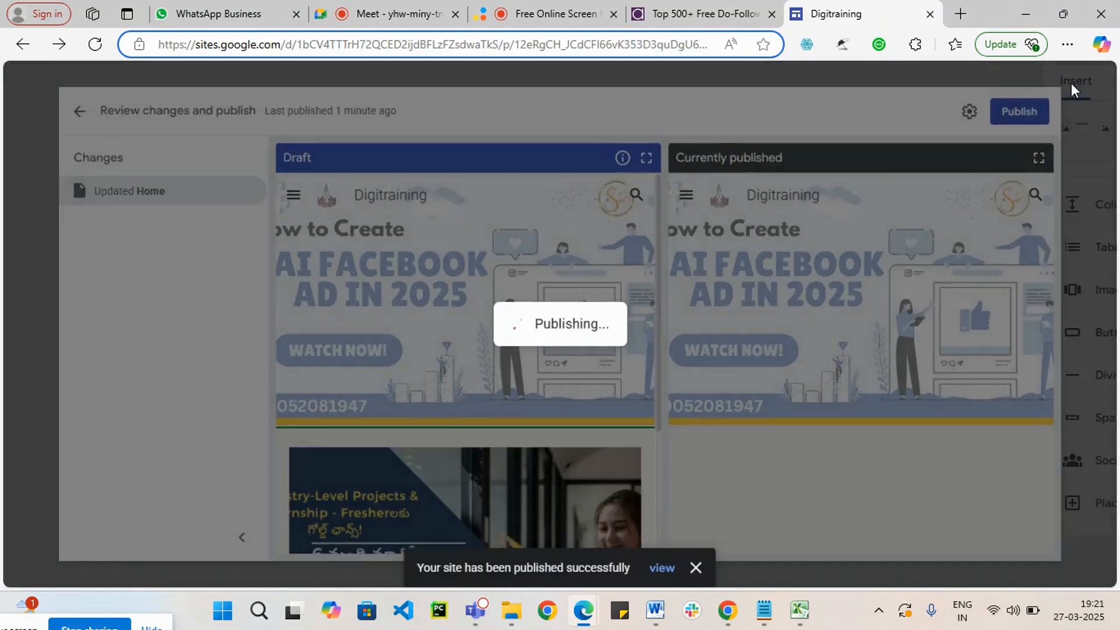
scroll(516, 470, "down", 5)
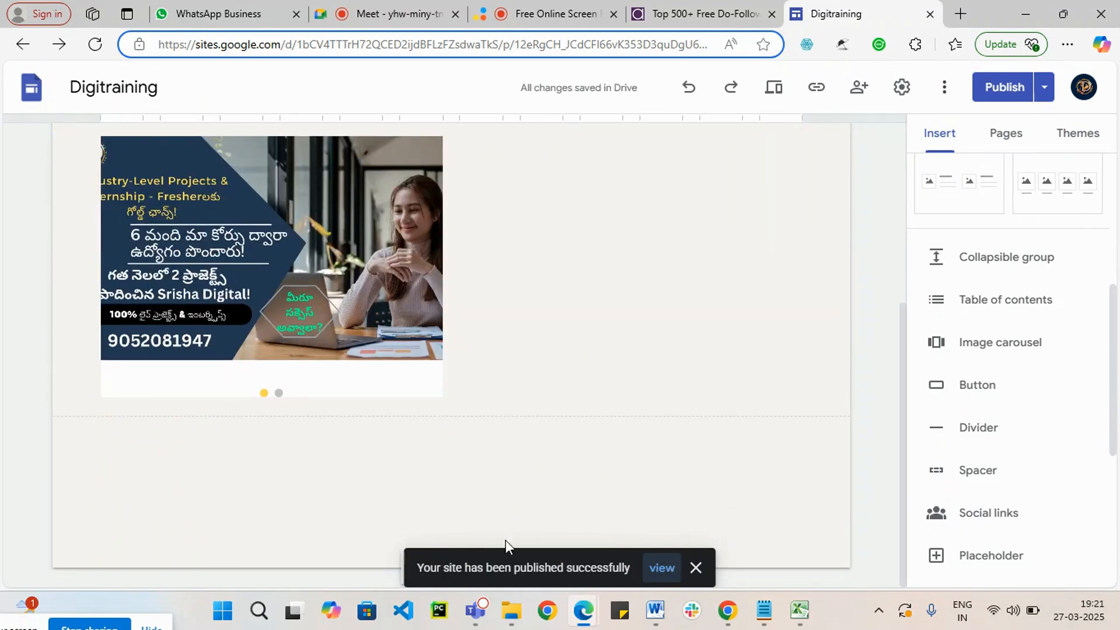
Step: View the published site and page through the carousel images on its Home page
left_click(661, 568)
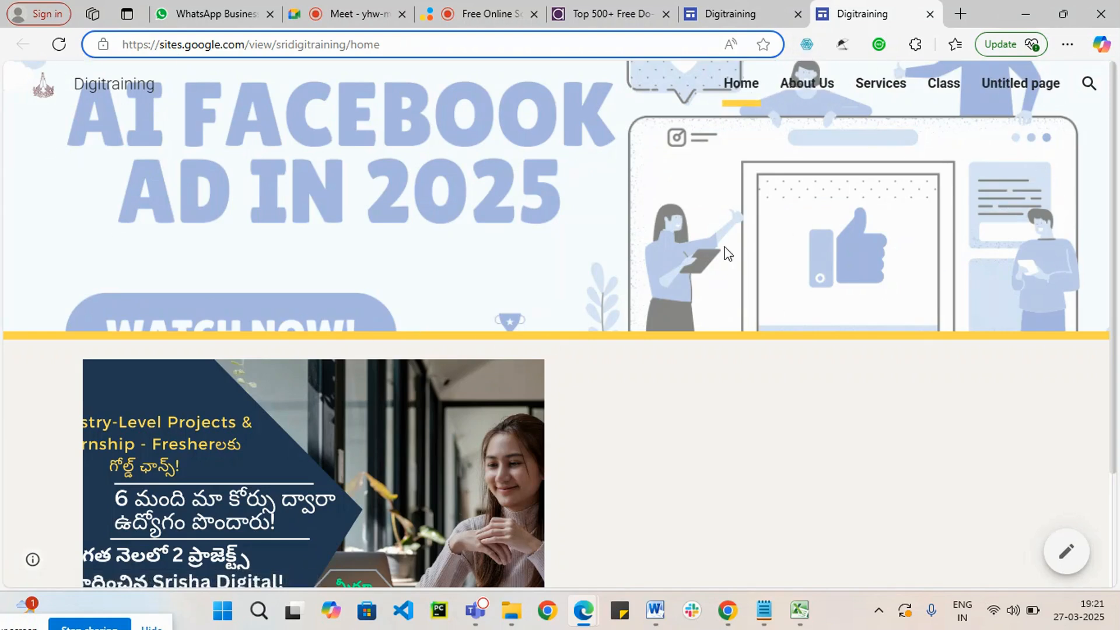
scroll(433, 477, "down", 2)
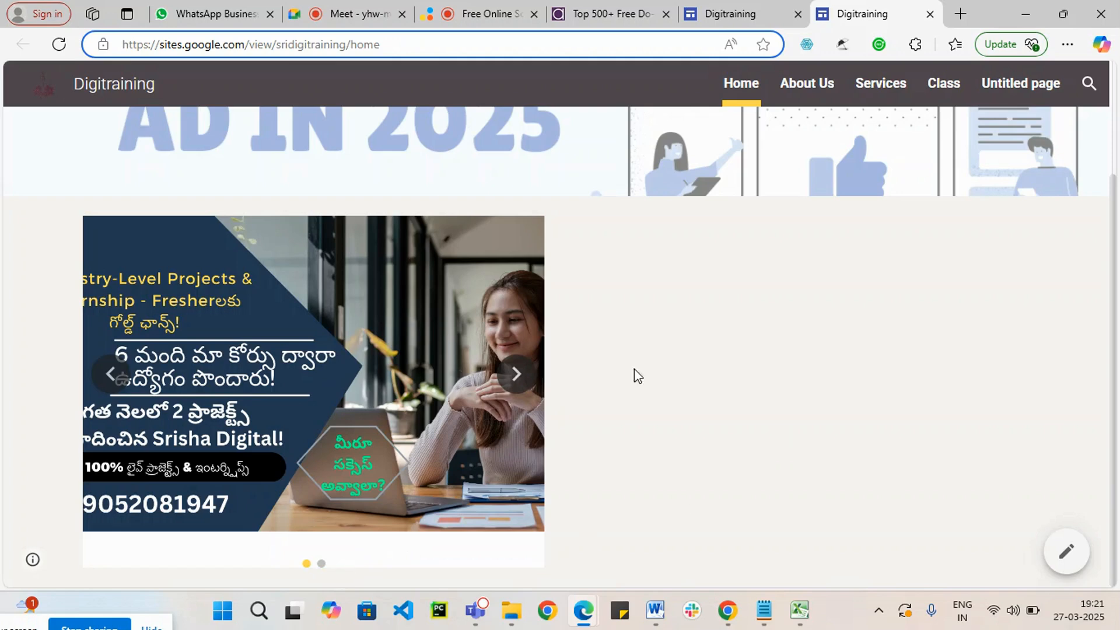
scroll(441, 425, "up", 2)
scroll(288, 426, "down", 2)
left_click(134, 378)
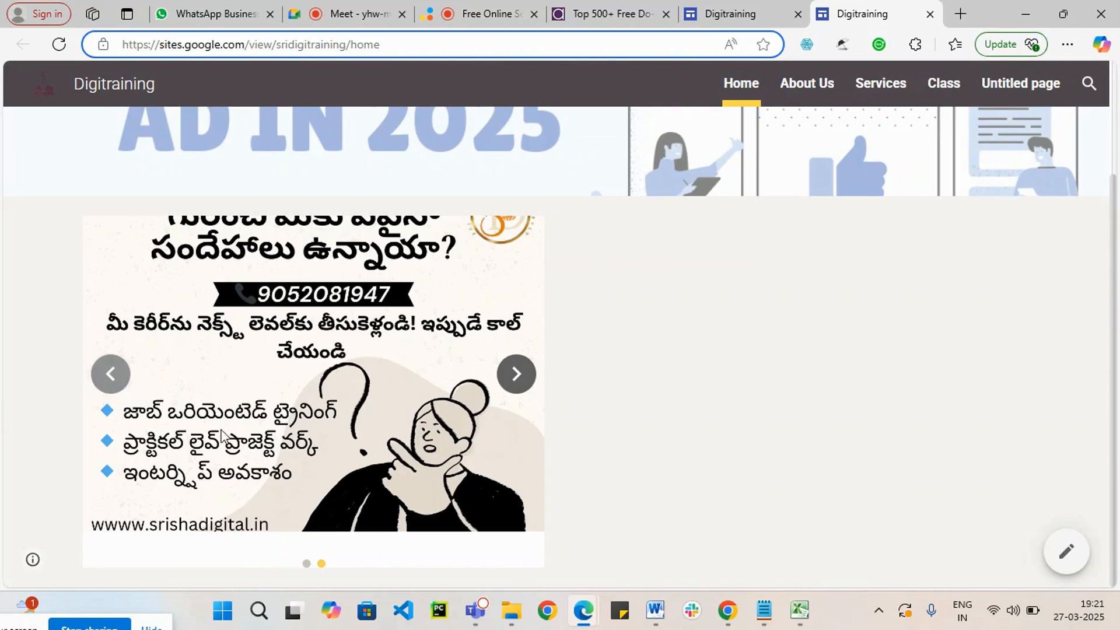
left_click(525, 384)
left_click(529, 385)
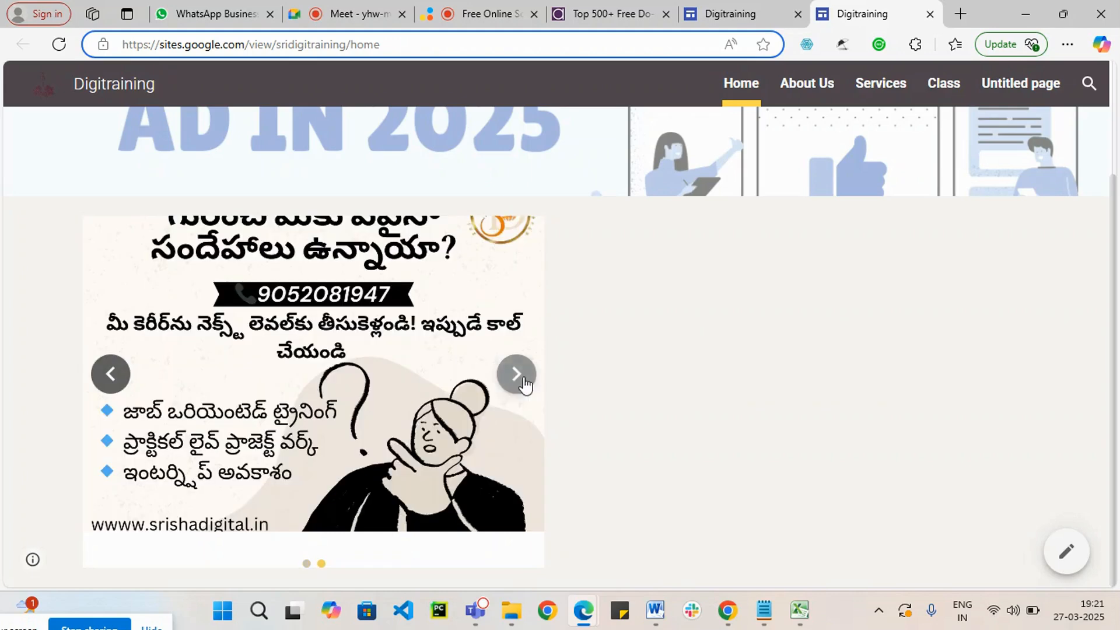
Step: Return to the site editor and start a new Home page button named Join Course
left_click(749, 12)
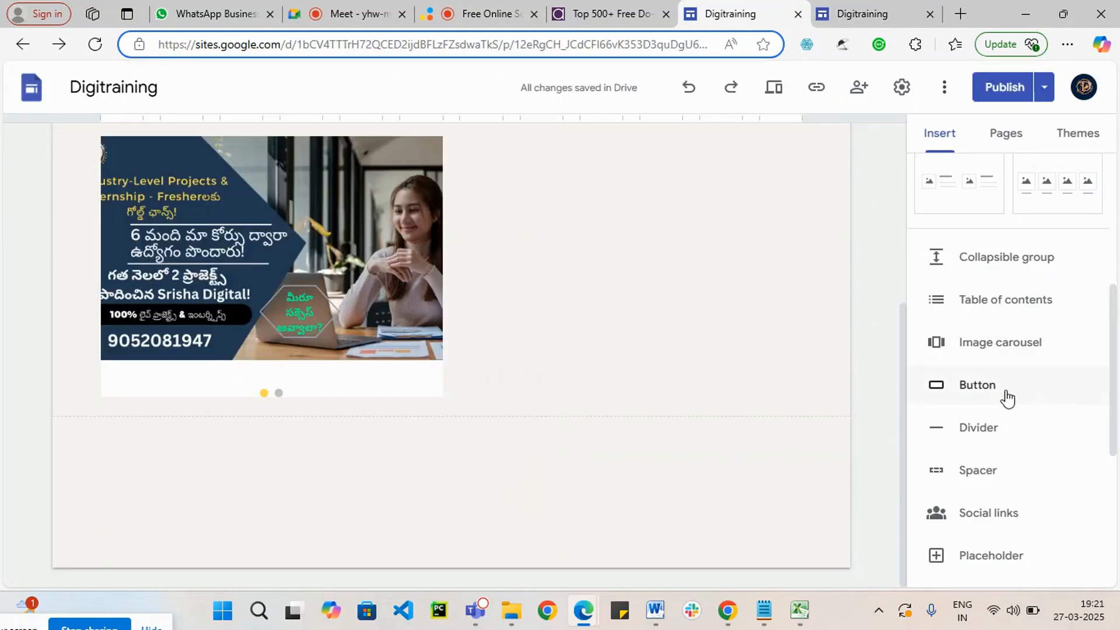
left_click(977, 386)
left_click(494, 290)
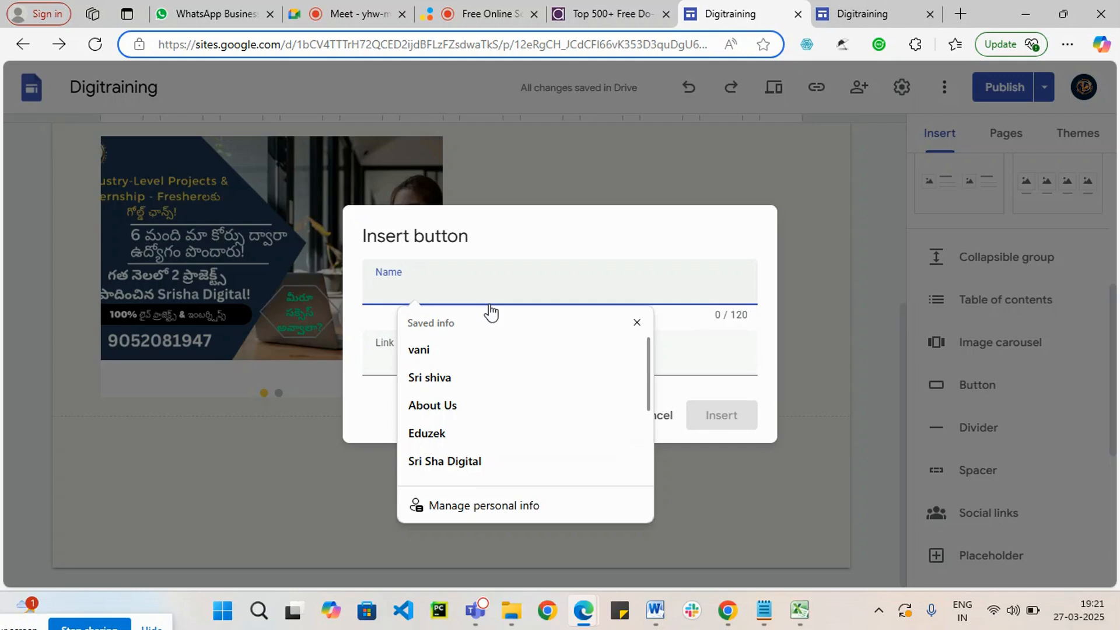
type("Join Course")
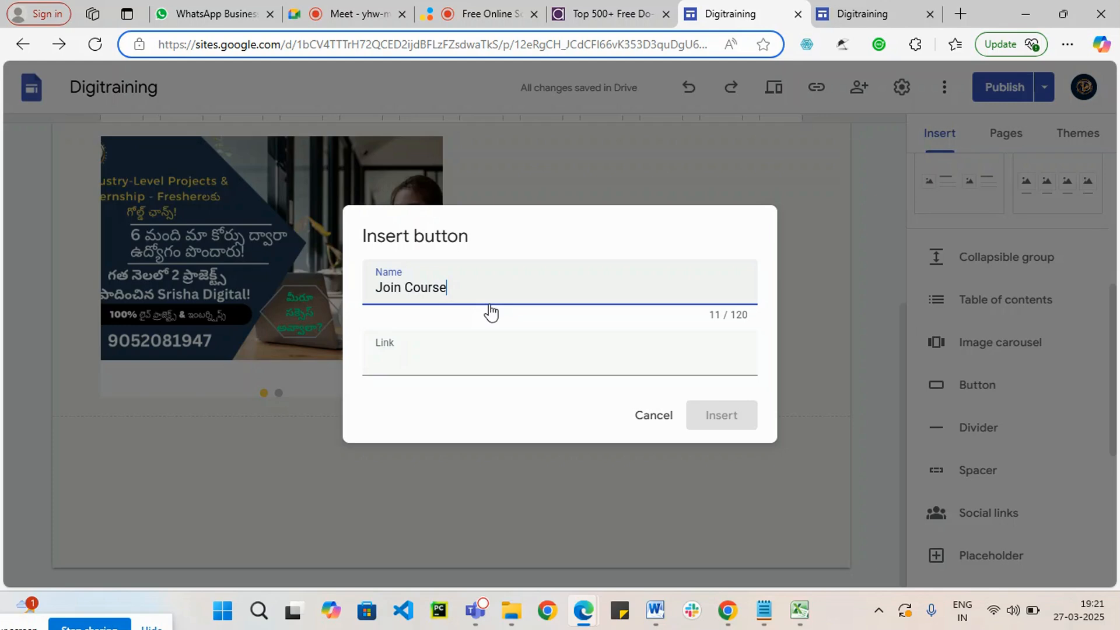
left_click(457, 362)
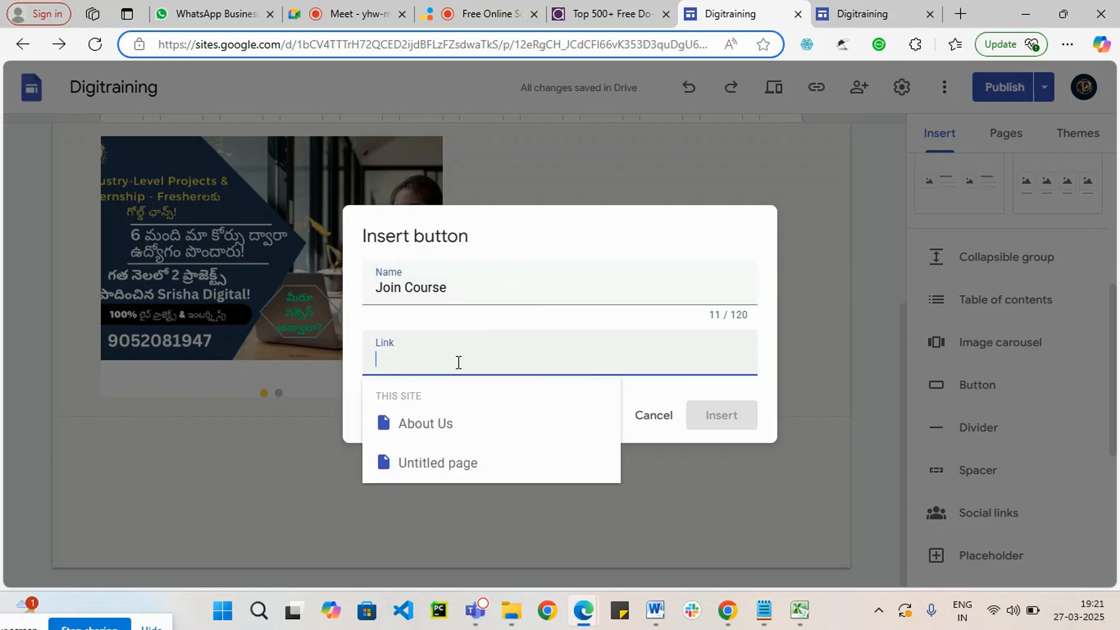
Step: Open the Contact Us page of srishadigital.in in a new tab and copy its address
left_click(959, 14)
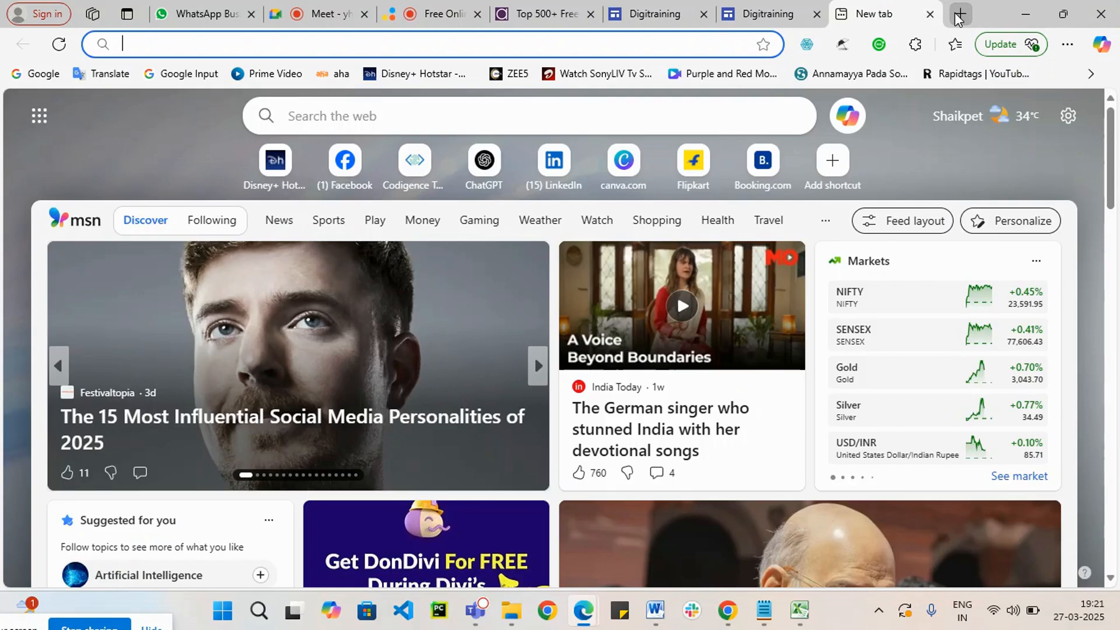
type("srishadigital.in")
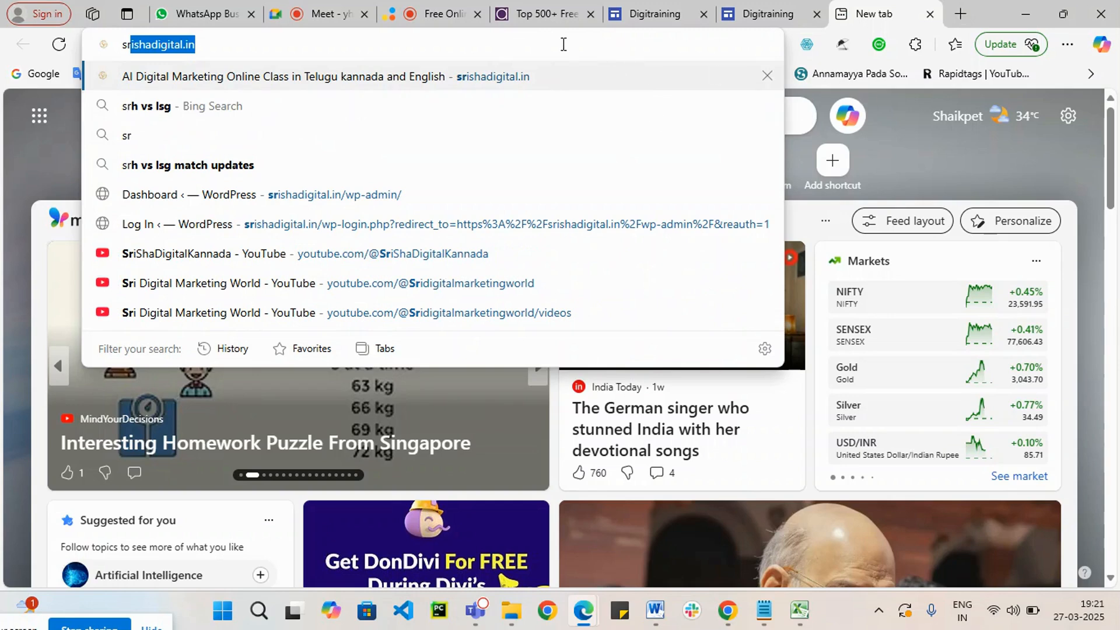
key("Return")
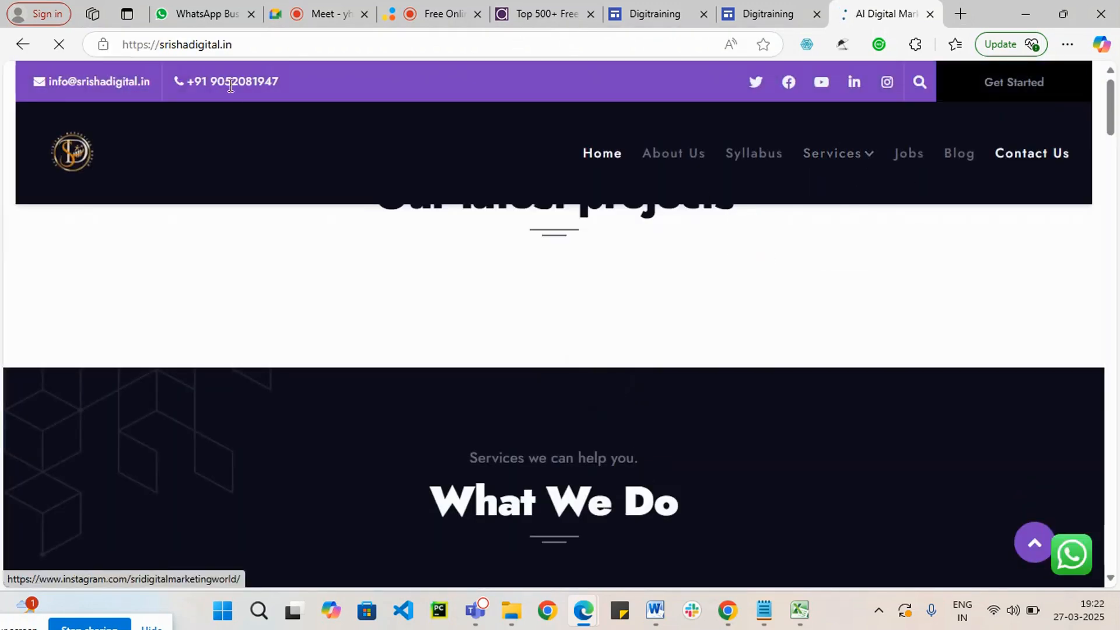
left_click(316, 45)
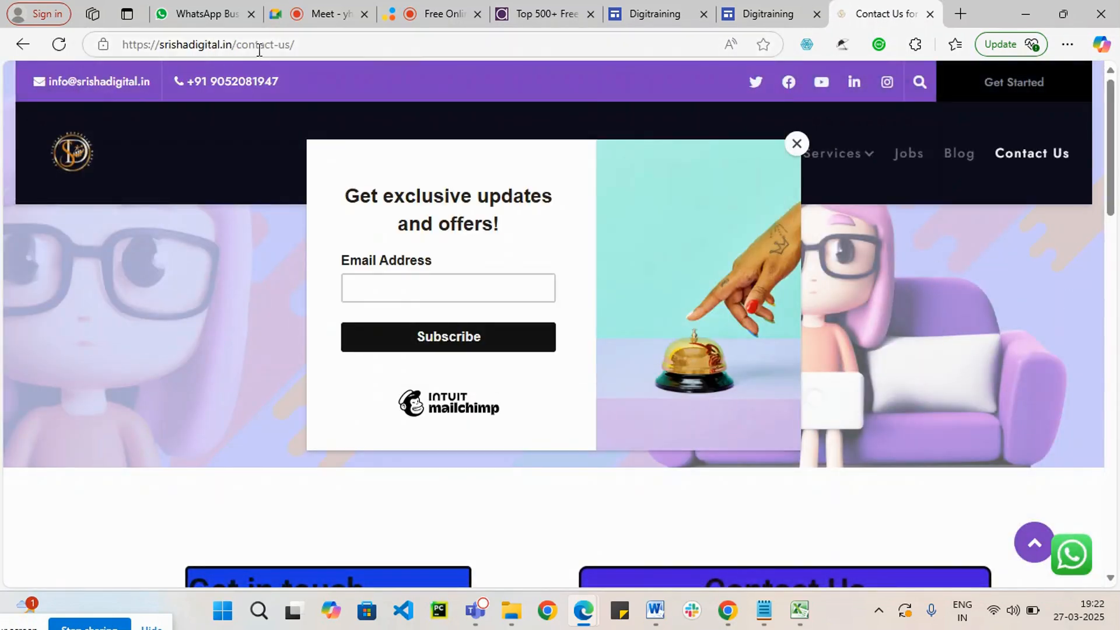
left_click(334, 49)
key("ctrl+c")
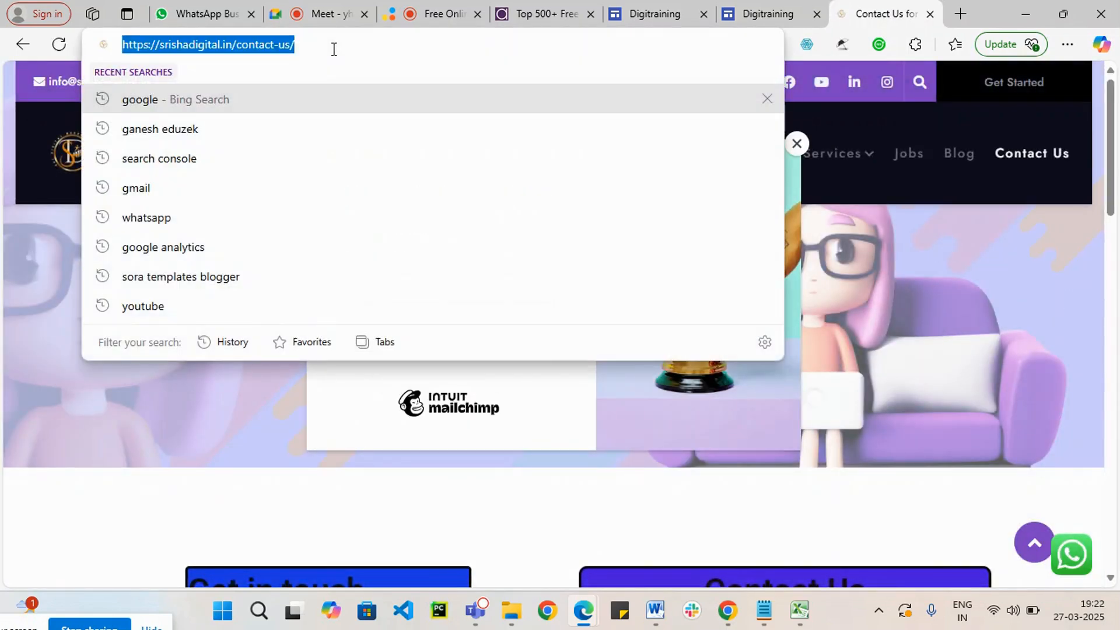
left_click(766, 6)
left_click(641, 13)
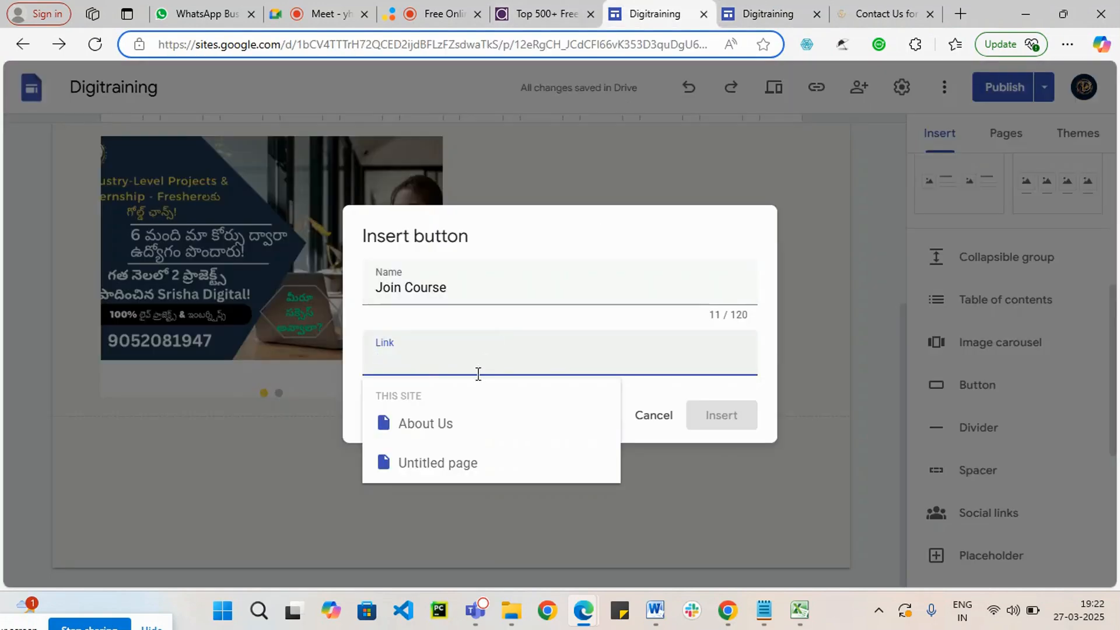
key("ctrl+v")
left_click(723, 416)
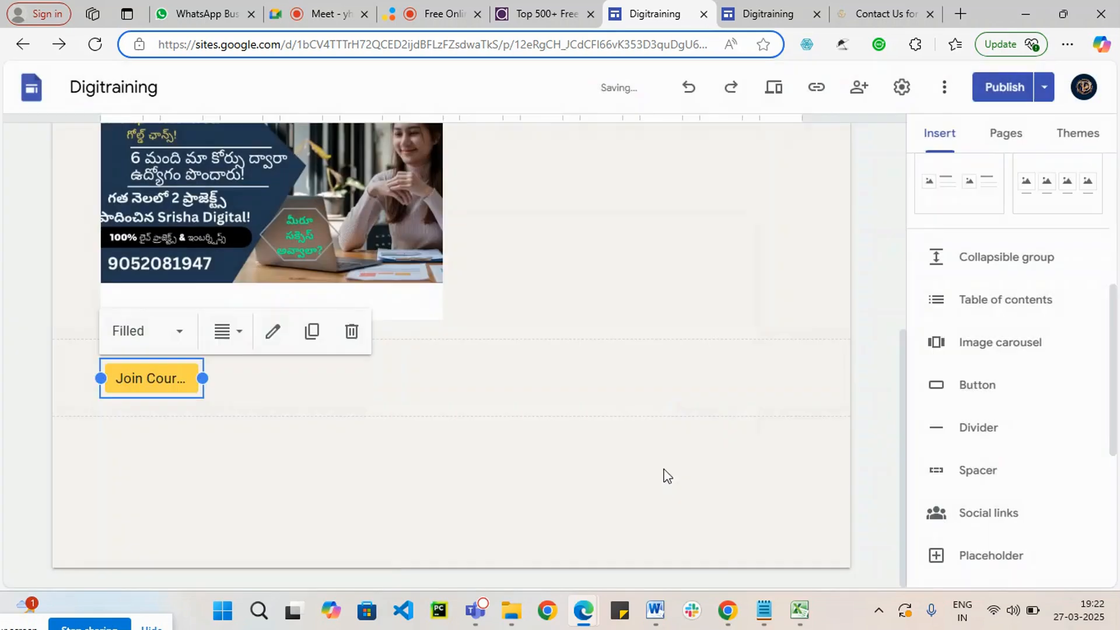
Step: Widen the Join Course button so its full label fits, and review its name and link settings
left_click(240, 382)
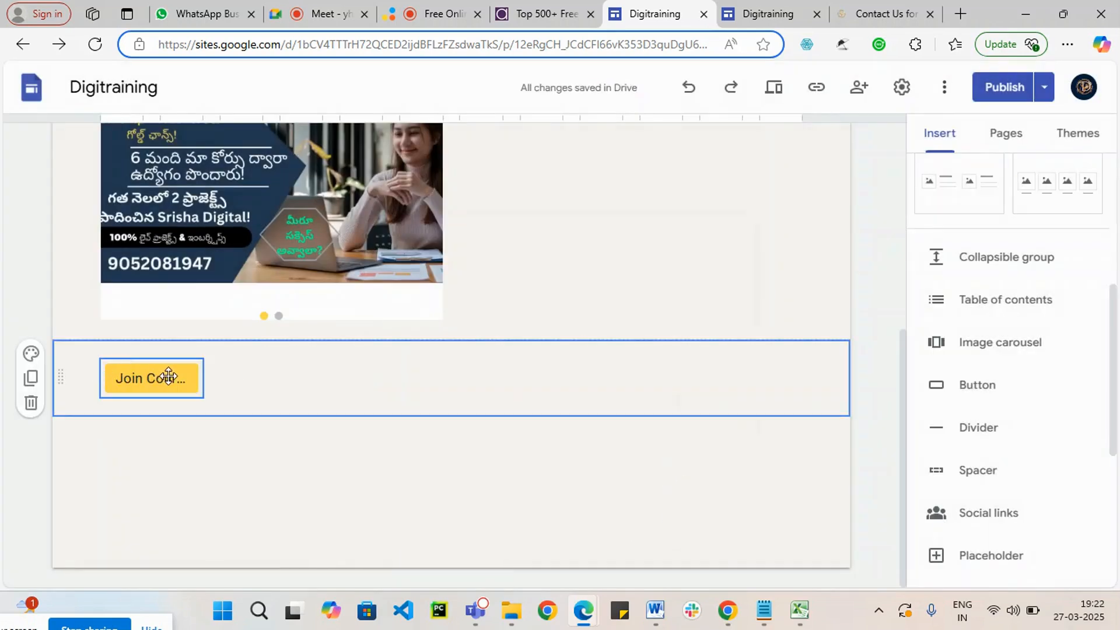
left_click(168, 376)
left_click_drag(205, 380, 283, 397)
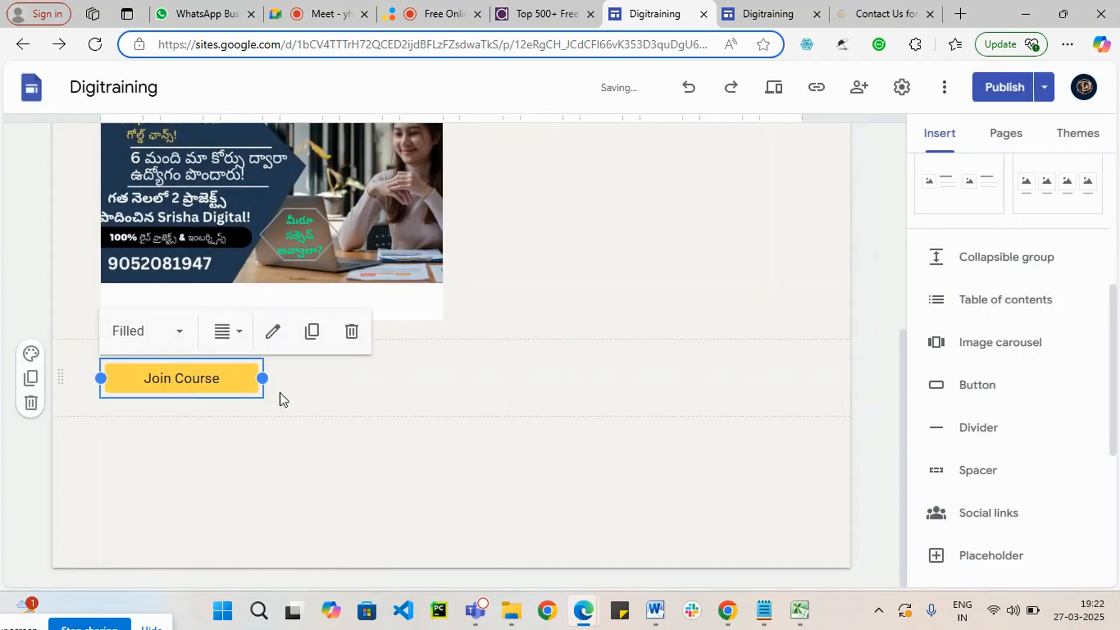
left_click(148, 375)
left_click(271, 333)
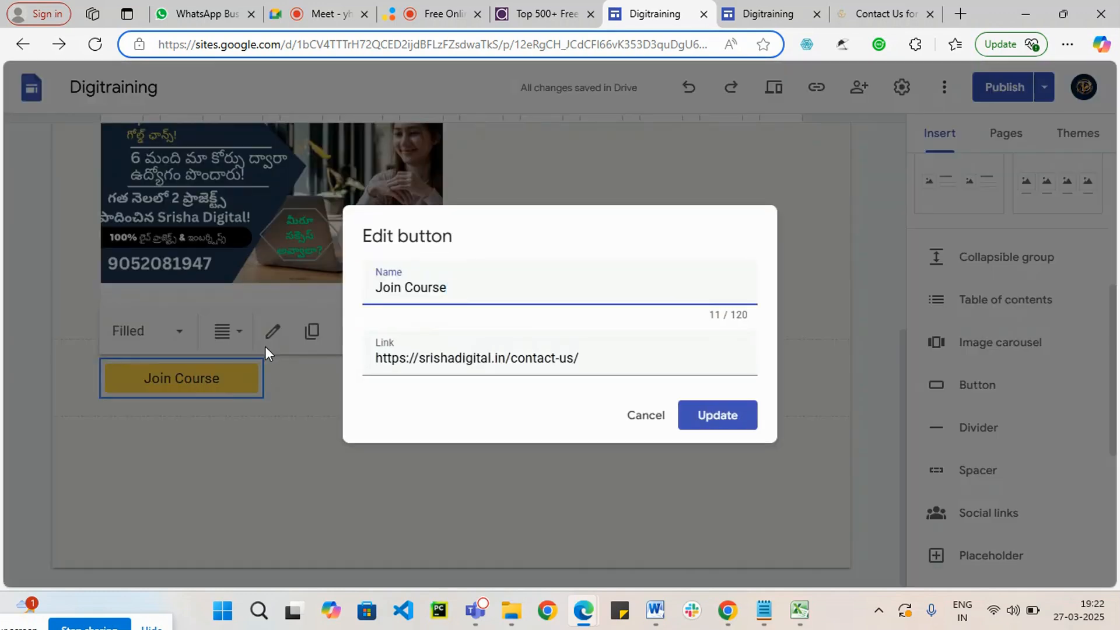
left_click(725, 419)
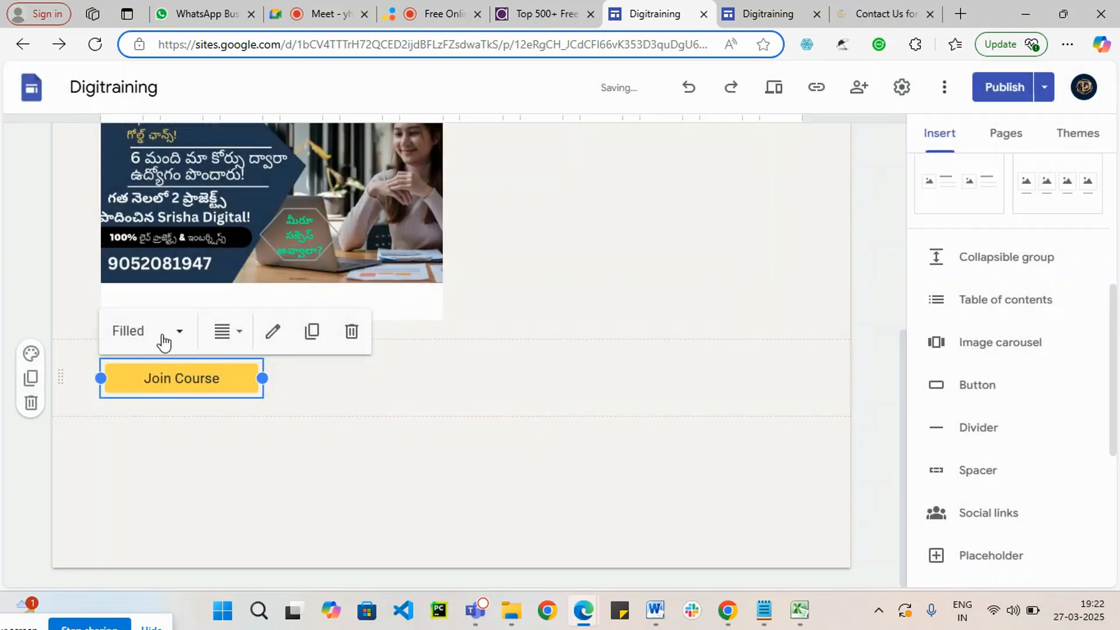
Step: Try the Outlined and Text styles on the Join Course button and restore the Filled style
left_click(181, 336)
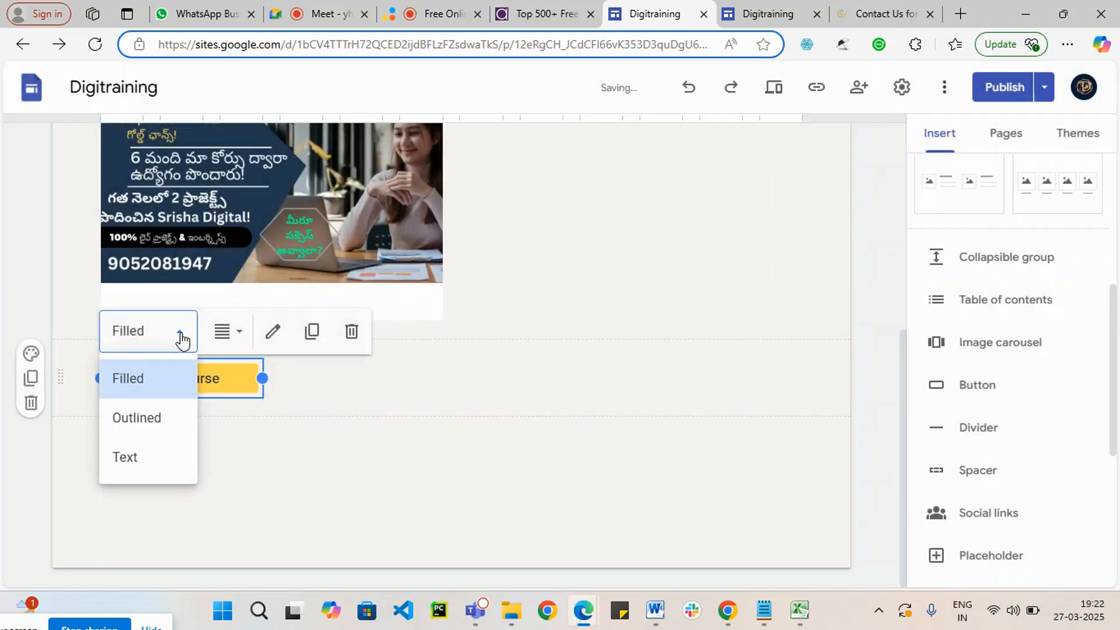
left_click(167, 422)
left_click(176, 337)
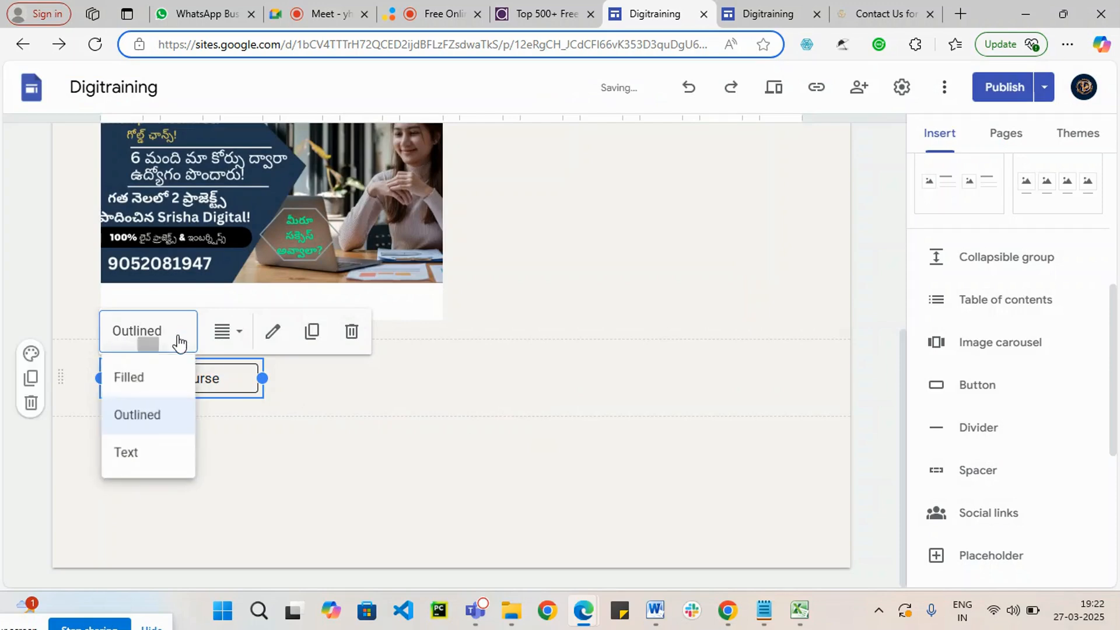
left_click(156, 464)
left_click(176, 341)
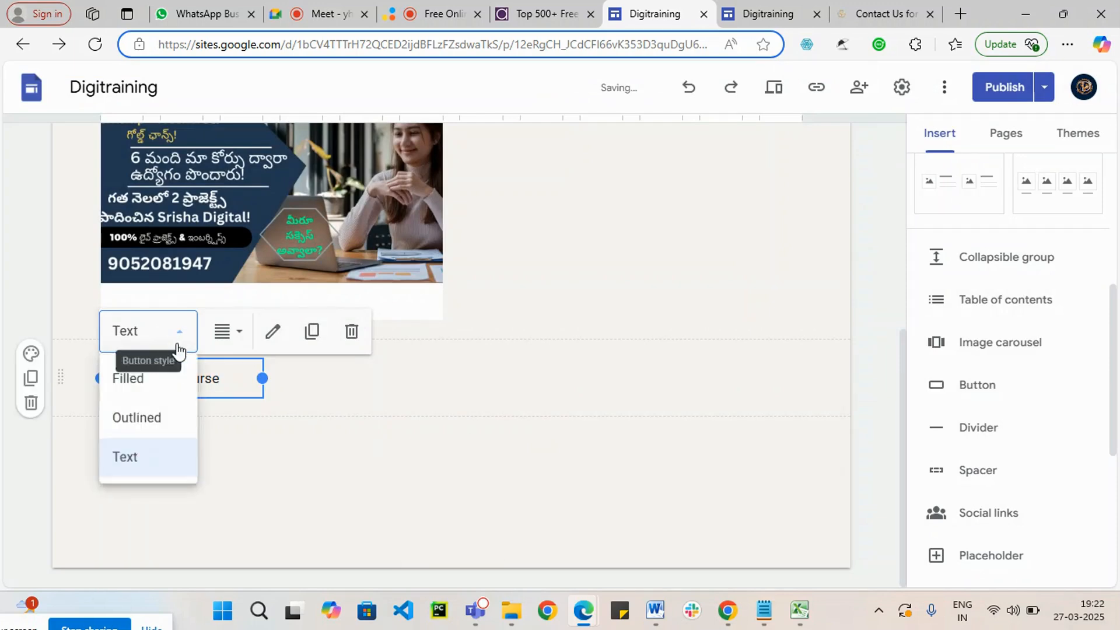
left_click(162, 381)
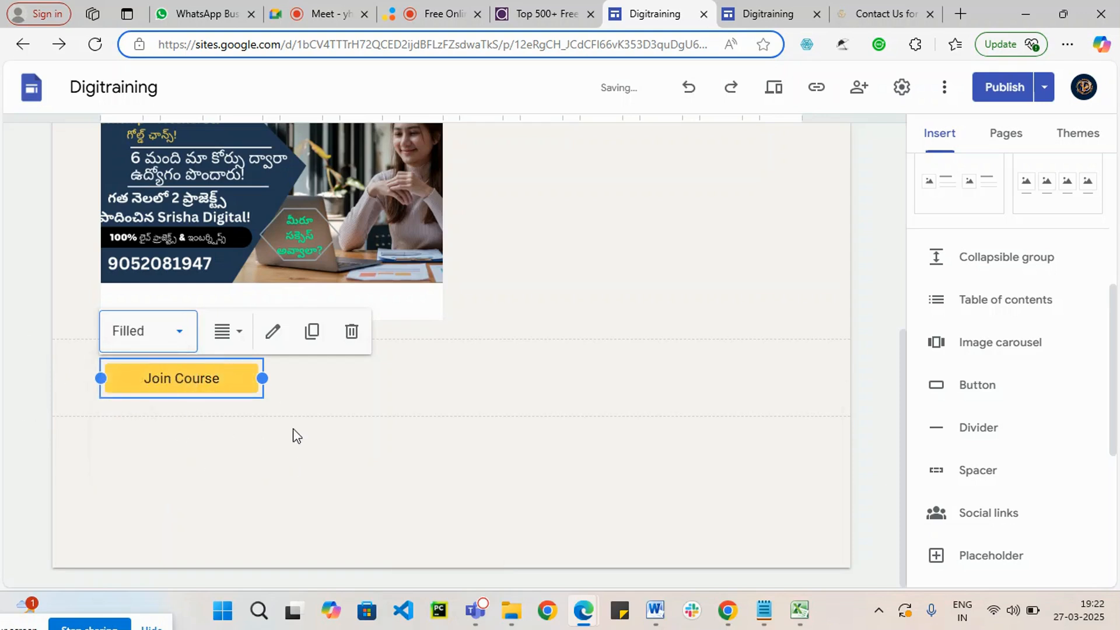
Step: Try left alignment for the Join Course button and set it to centre alignment
left_click(241, 337)
left_click(223, 378)
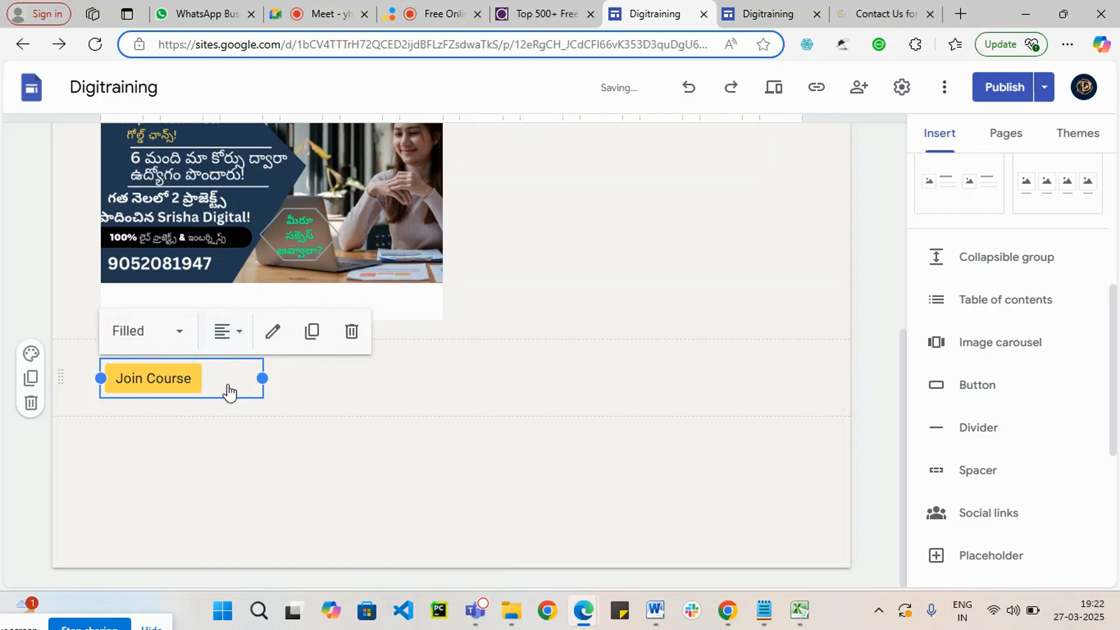
left_click(232, 344)
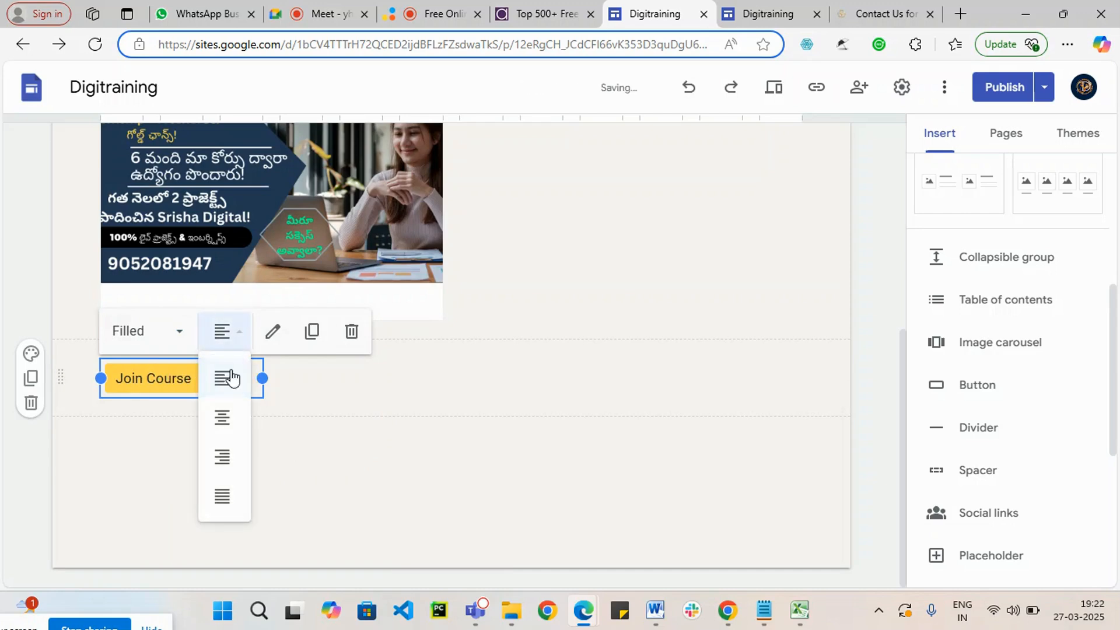
left_click(225, 420)
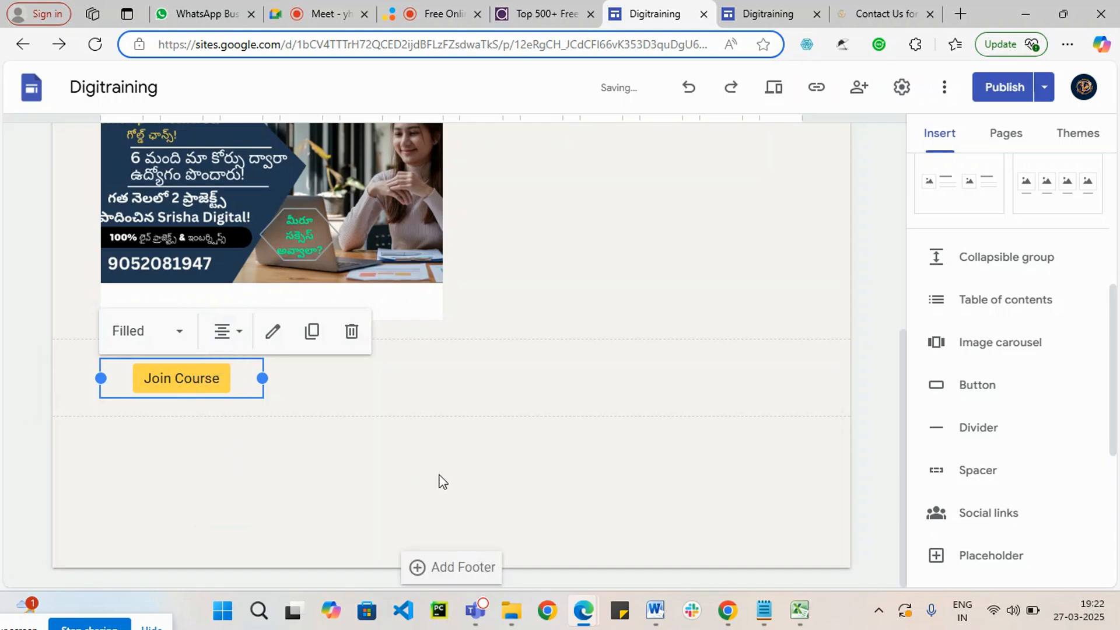
left_click(377, 451)
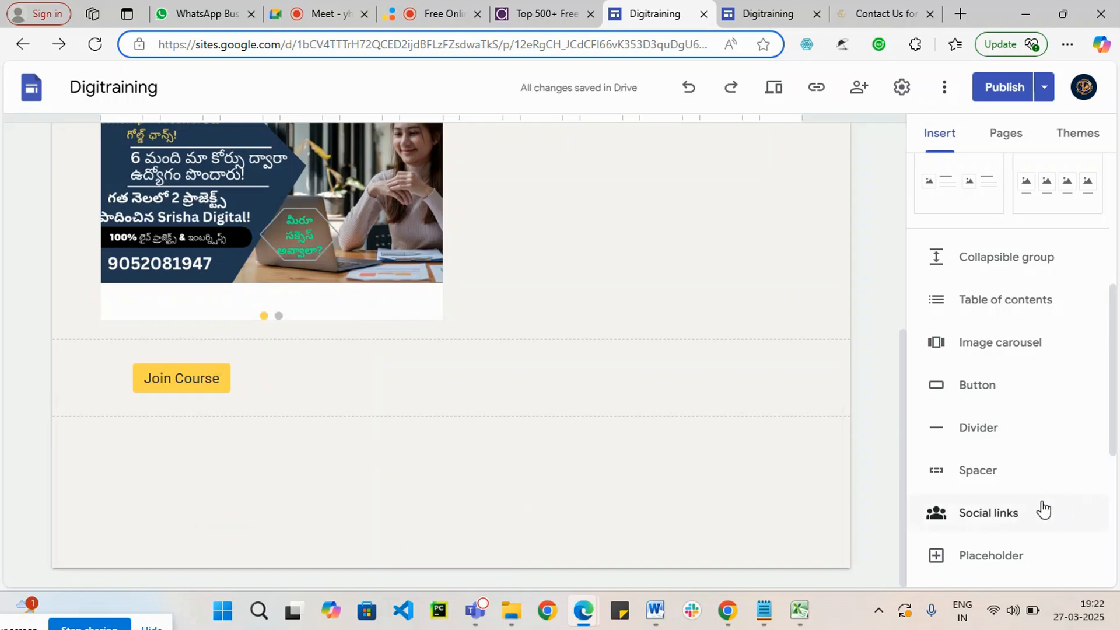
scroll(1043, 503, "down", 2)
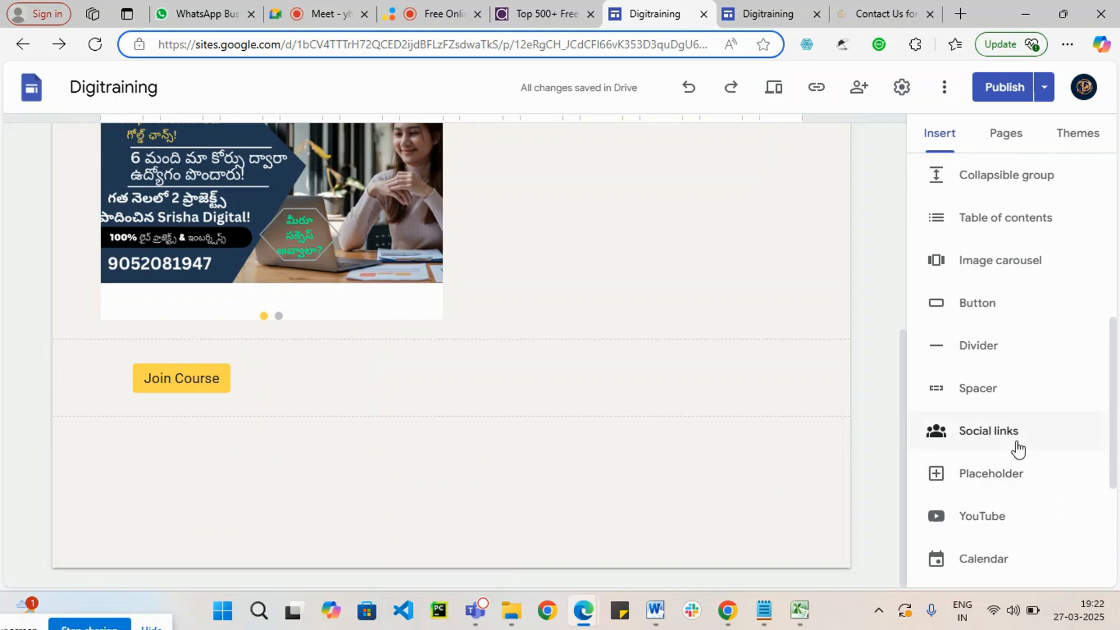
scroll(1035, 492, "down", 2)
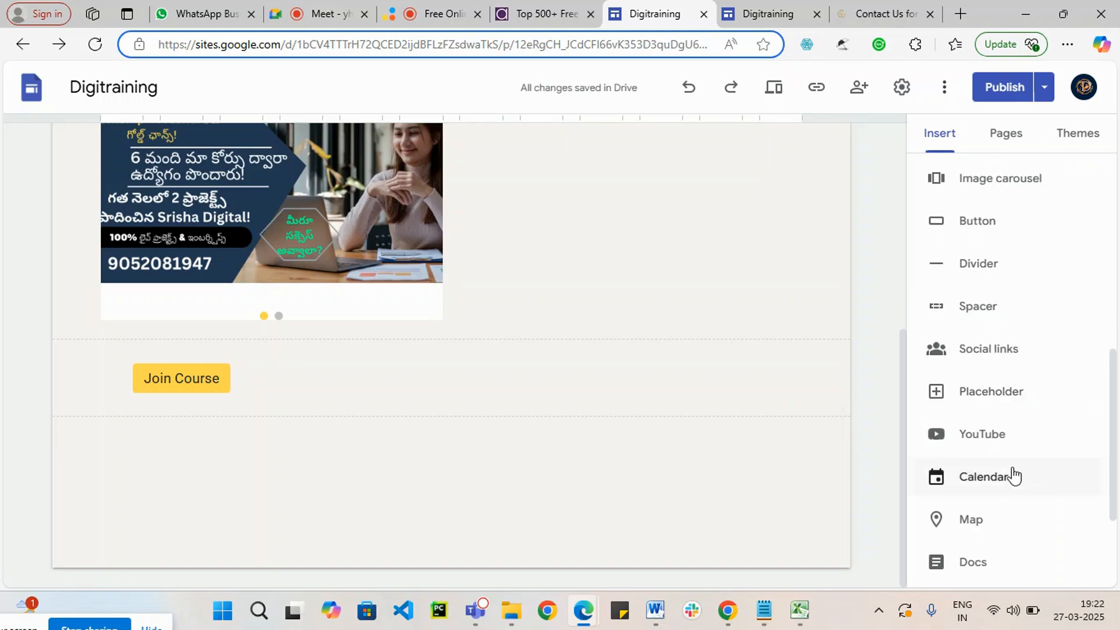
scroll(1003, 484, "down", 4)
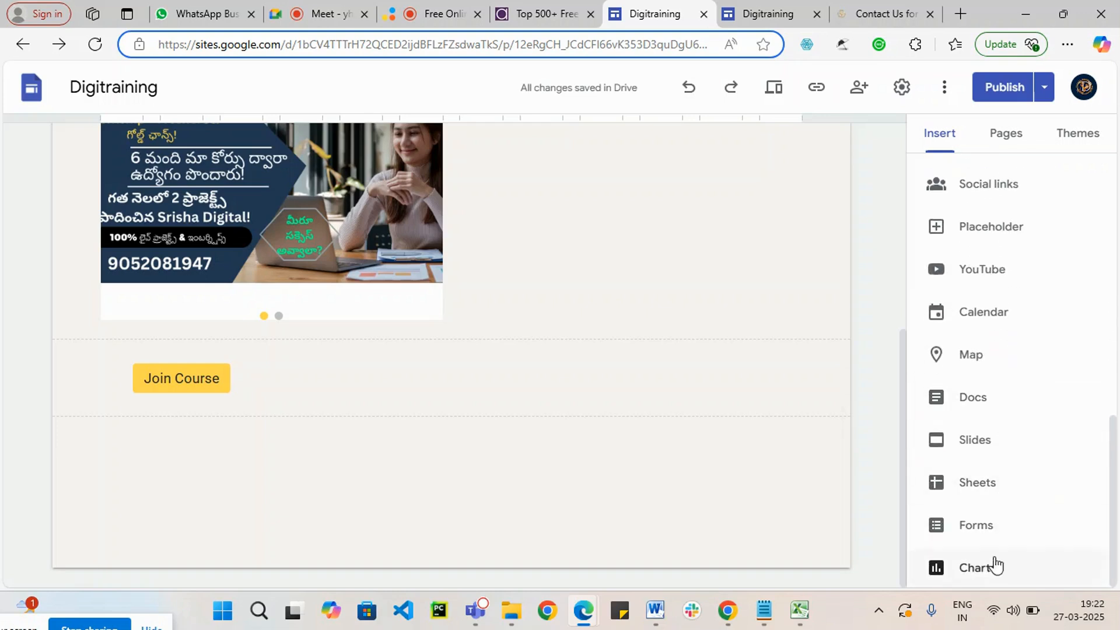
Step: Insert the content block with two side-by-side images and captions below the Join Course button on the Home page
scroll(997, 429, "up", 12)
scroll(999, 416, "up", 1)
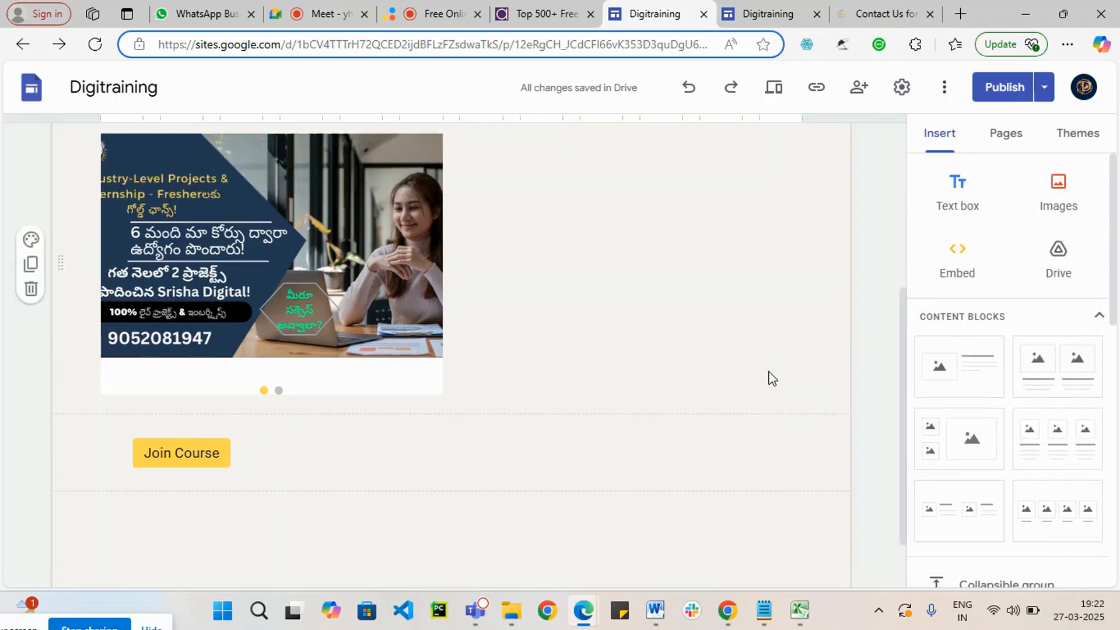
scroll(638, 377, "up", 3)
scroll(610, 403, "down", 3)
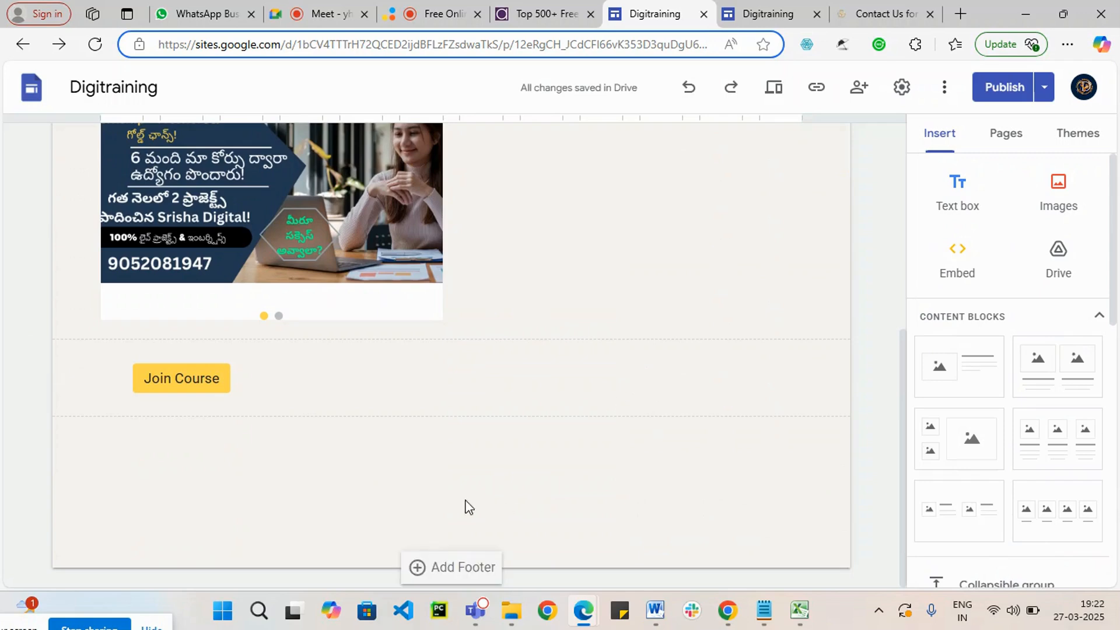
scroll(550, 437, "up", 4)
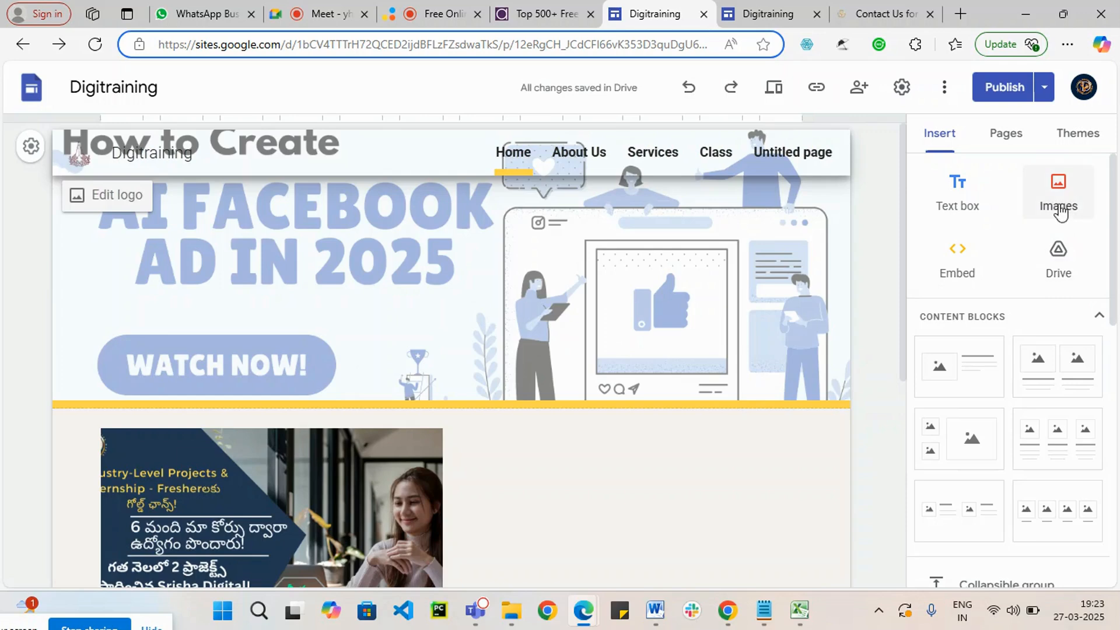
scroll(798, 414, "down", 4)
scroll(793, 433, "down", 2)
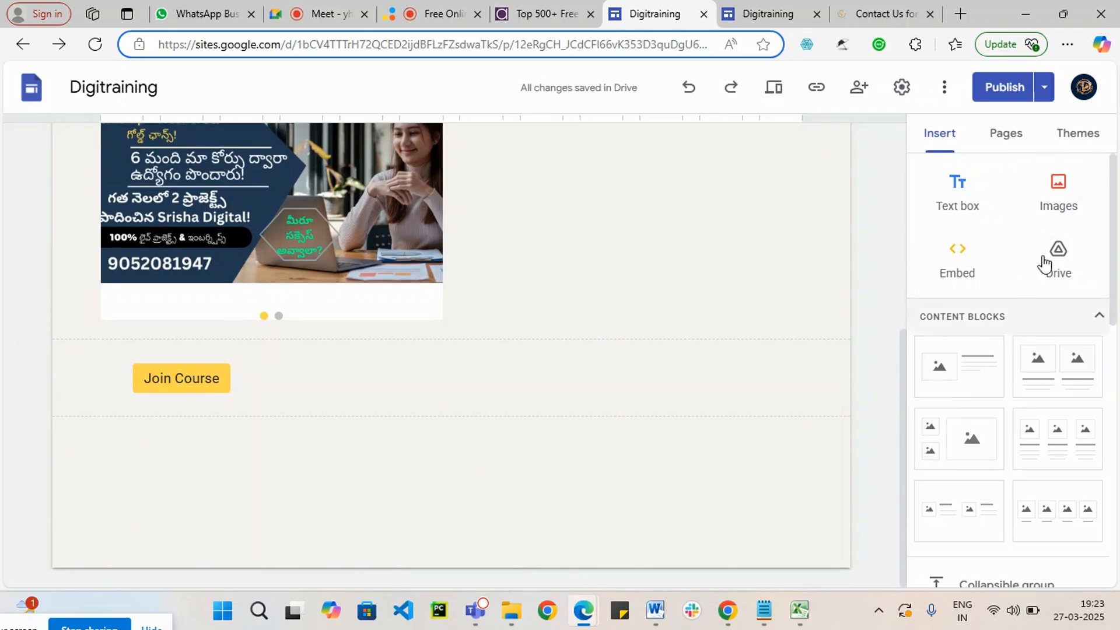
left_click(1057, 381)
scroll(371, 392, "up", 4)
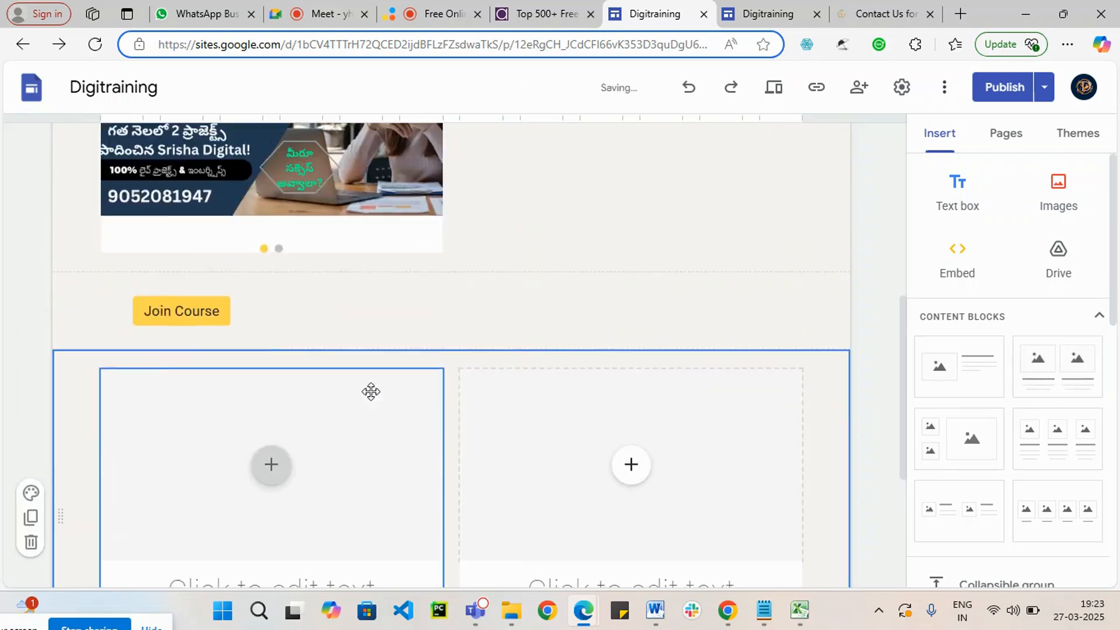
scroll(377, 387, "down", 4)
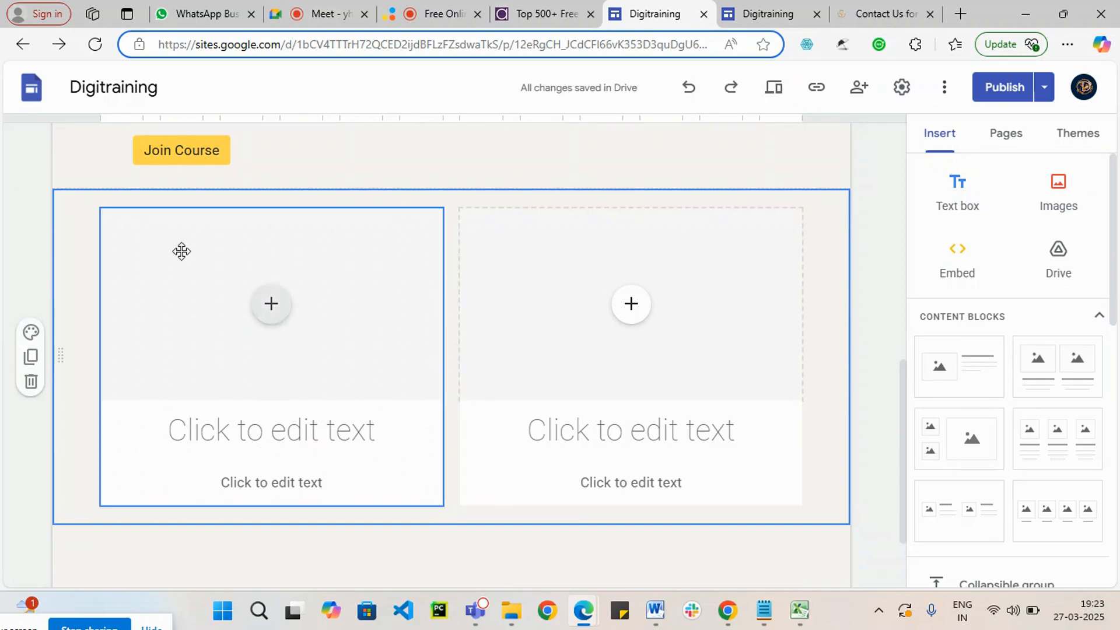
Step: Try to upload the DALL-E 2025-03-26 14.41.12 image from Downloads into the new block's first image placeholder
left_click(268, 312)
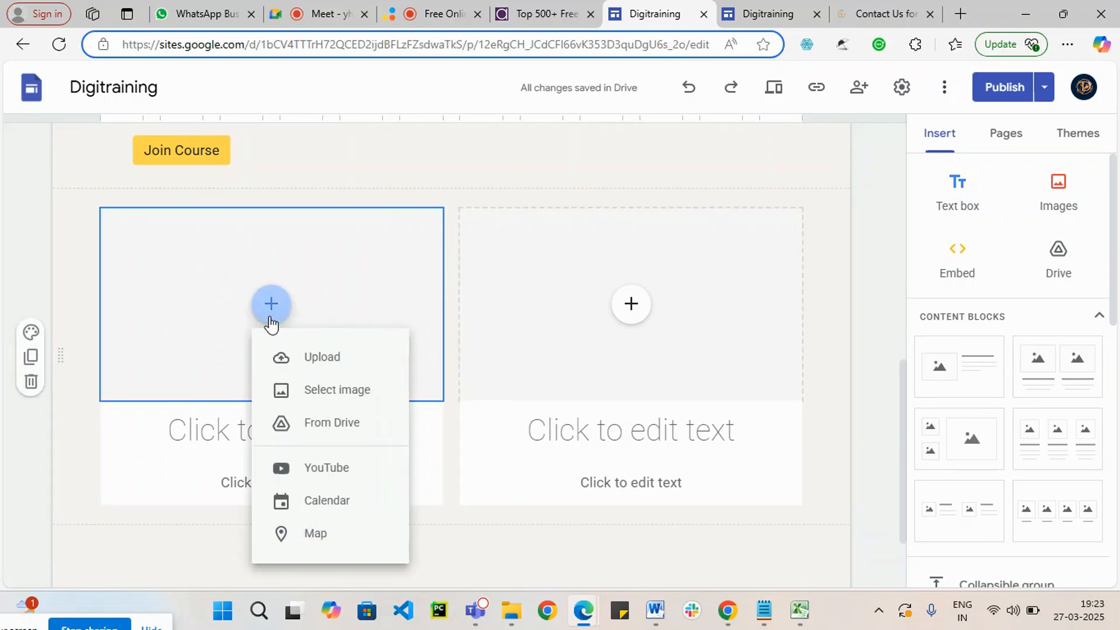
left_click(316, 358)
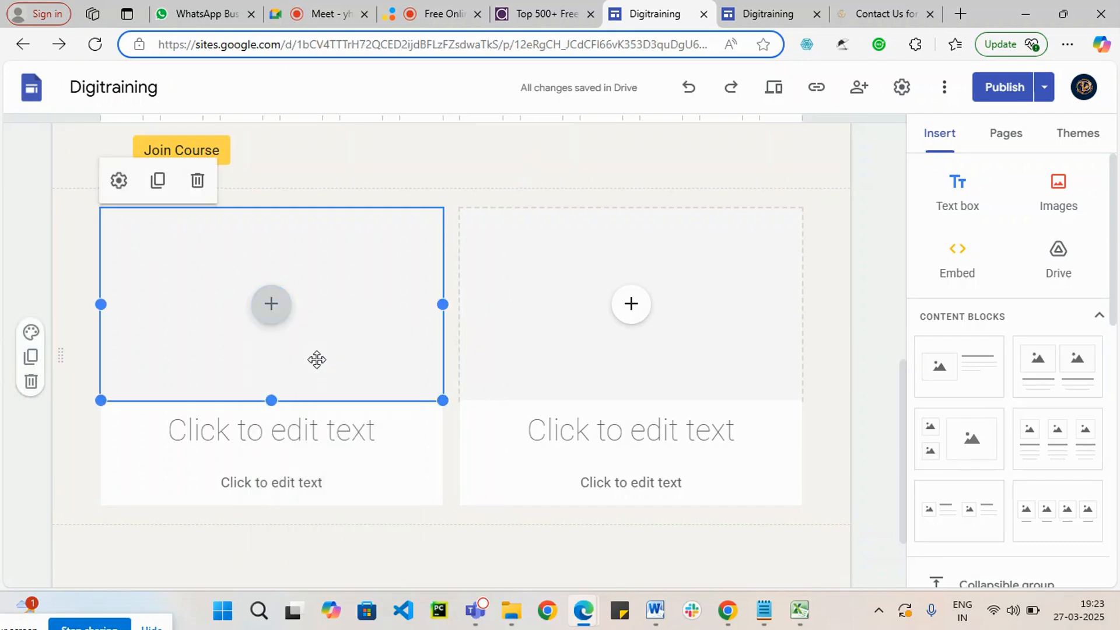
scroll(389, 248, "down", 2)
scroll(351, 258, "up", 1)
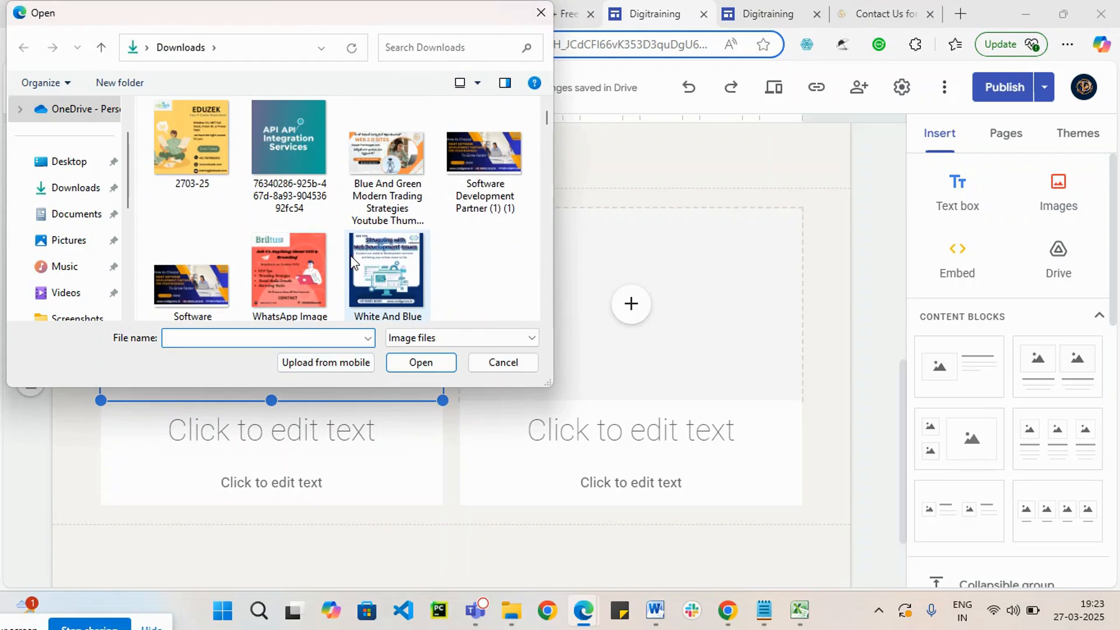
scroll(351, 261, "down", 3)
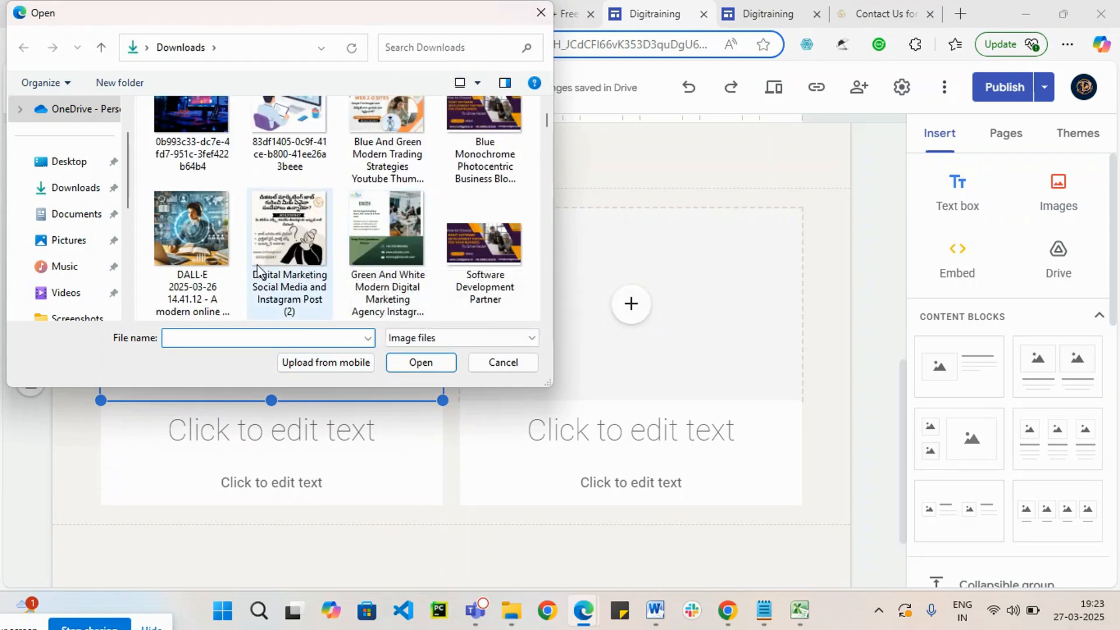
left_click(190, 243)
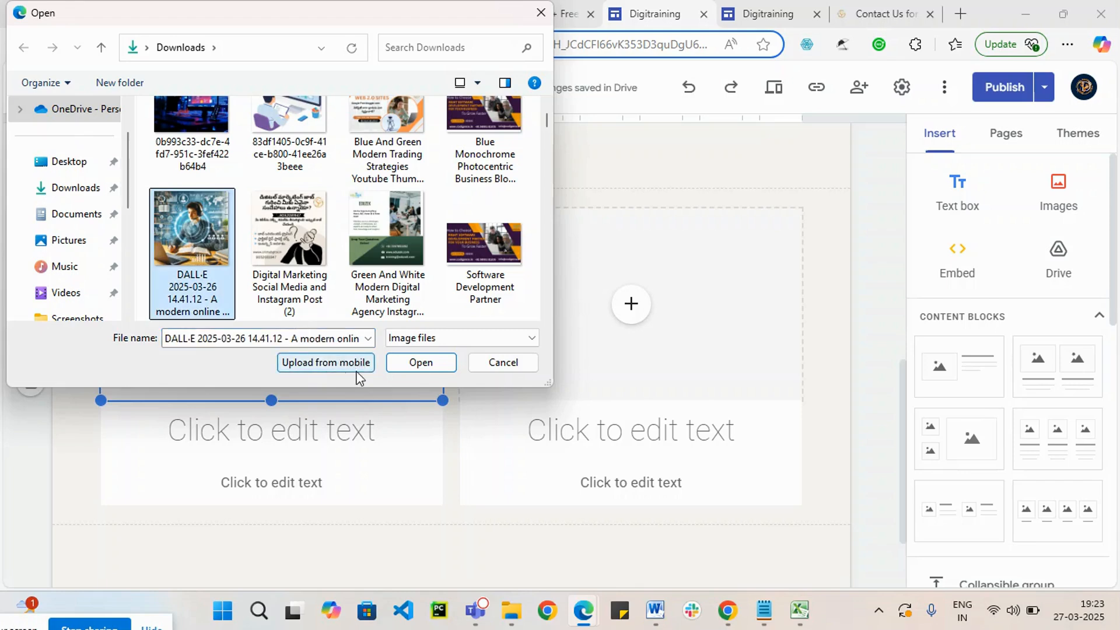
left_click(419, 364)
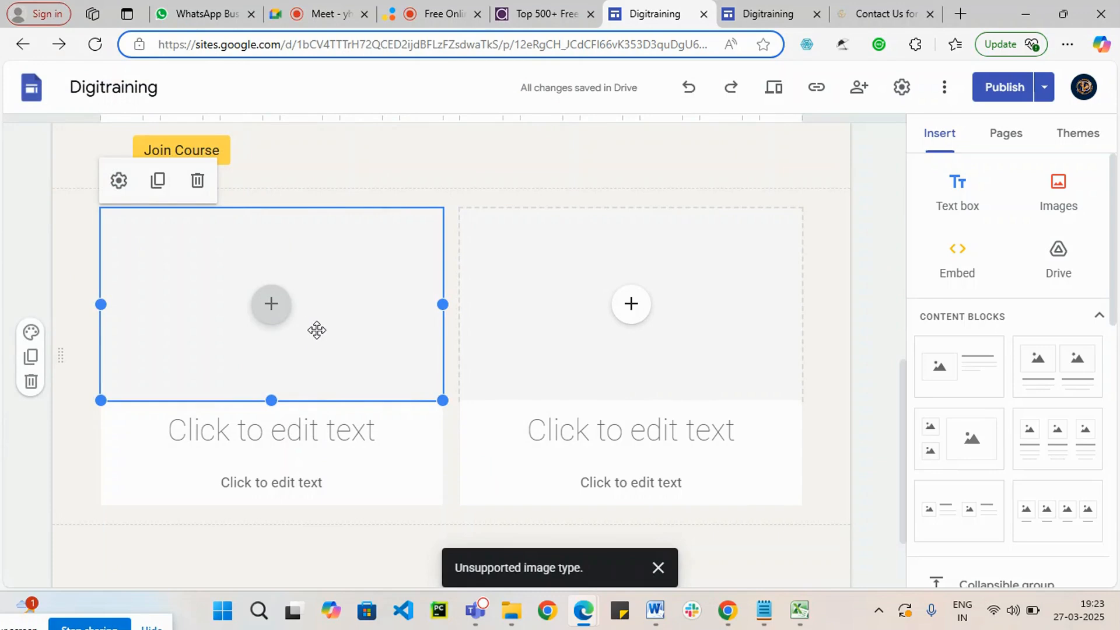
Step: Upload the image 83df1405-0c9f-41ce-b800-41ee26a3beee from Downloads into the block's first image placeholder
left_click(272, 309)
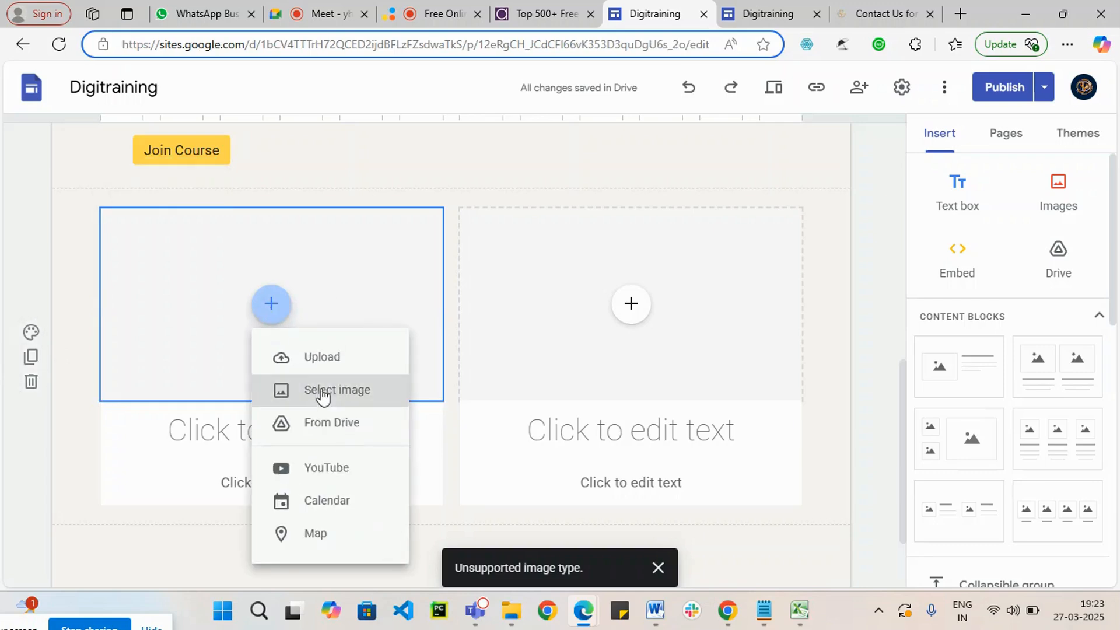
left_click(328, 361)
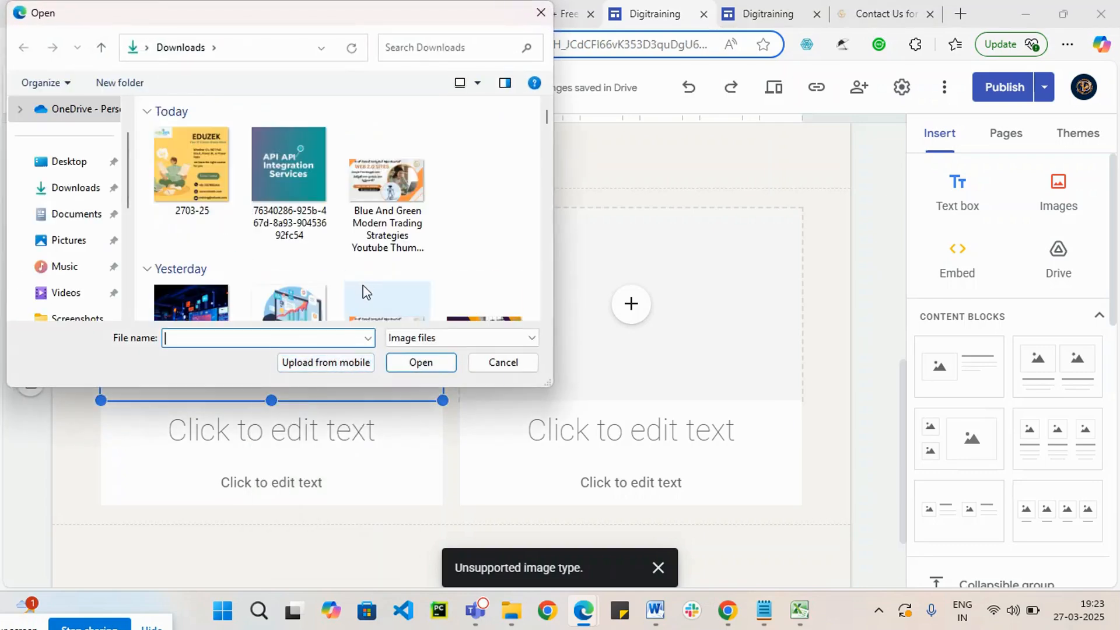
scroll(373, 274, "down", 2)
scroll(375, 250, "down", 2)
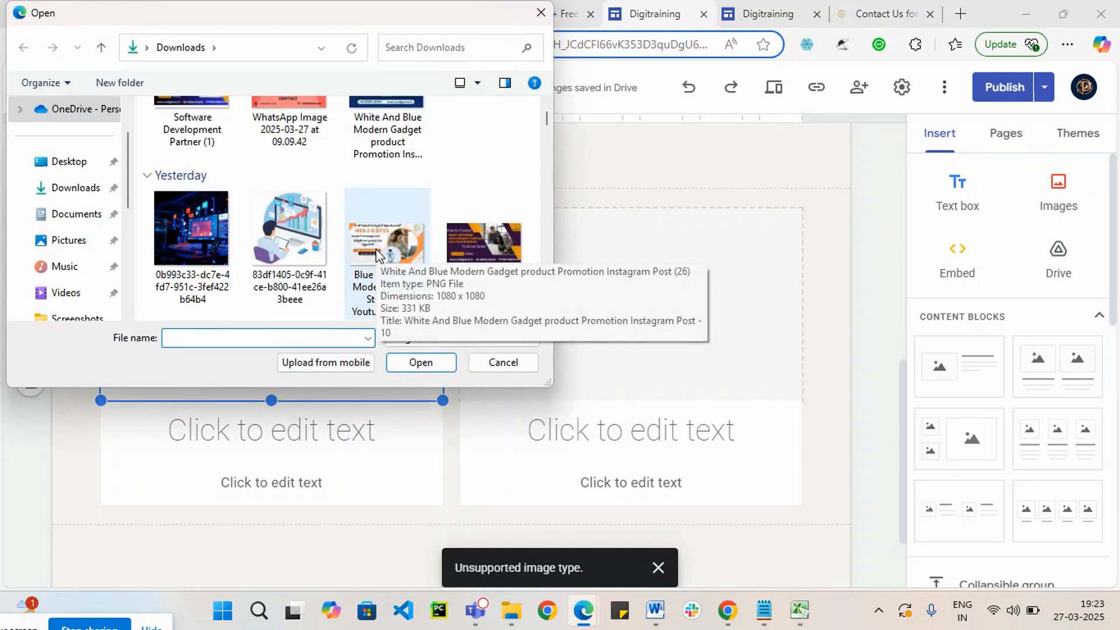
left_click(288, 267)
left_click(408, 359)
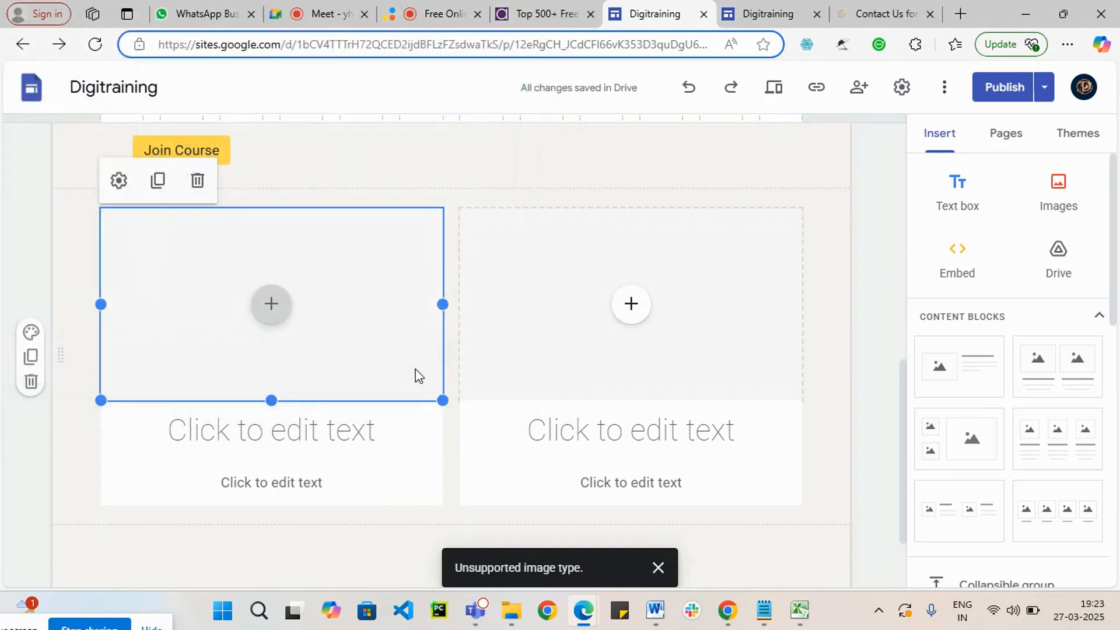
scroll(441, 408, "up", 1)
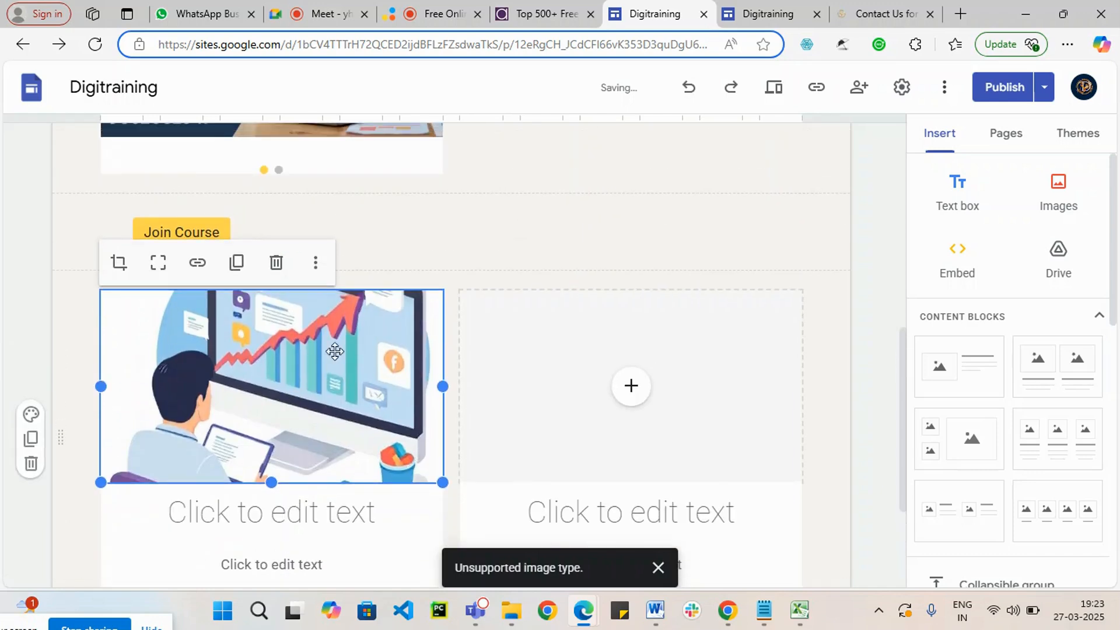
scroll(502, 369, "down", 3)
Step: Enter "Digital Marketing TrainingIn Telugu for Freshers" as the heading below the first image
left_click(270, 348)
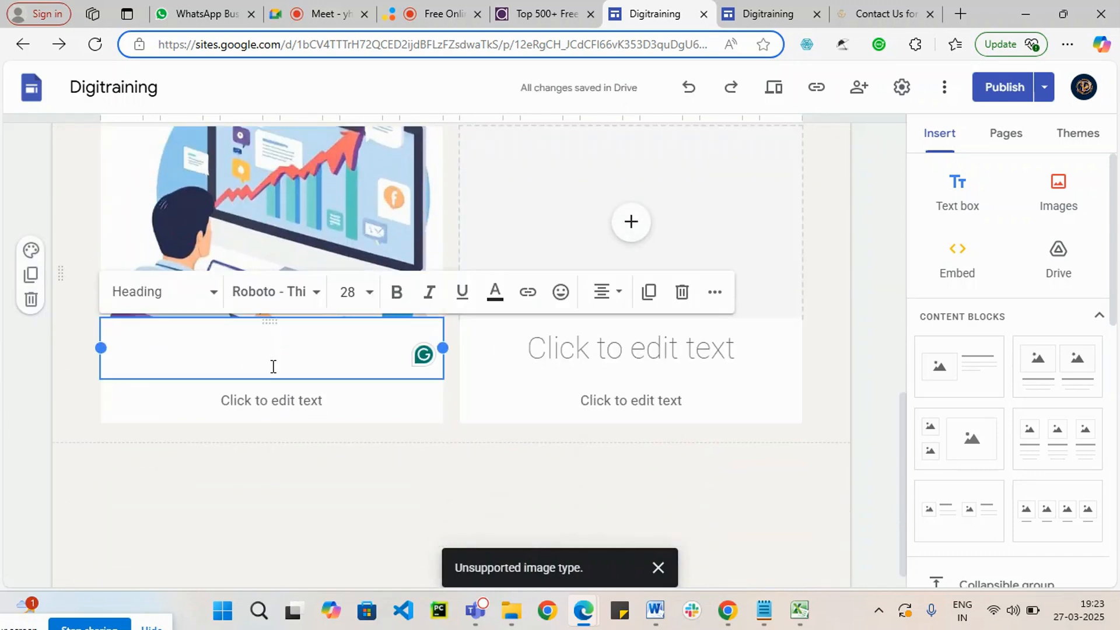
type("Jpoin")
key("BackSpace")
key("BackSpace")
key("BackSpace")
key("BackSpace")
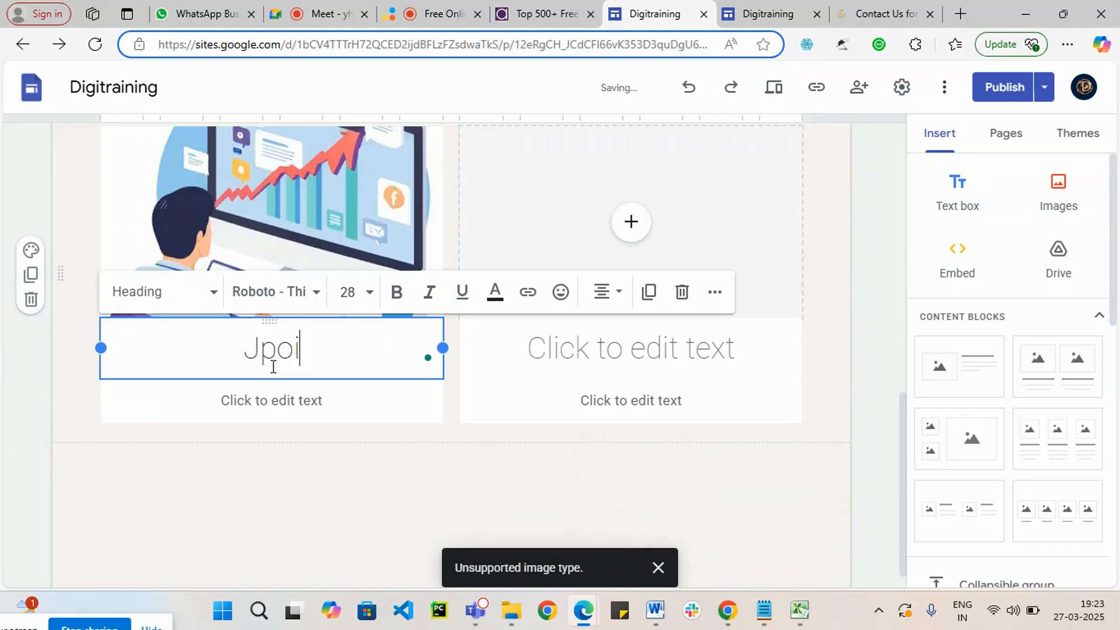
type("Digital MArketing")
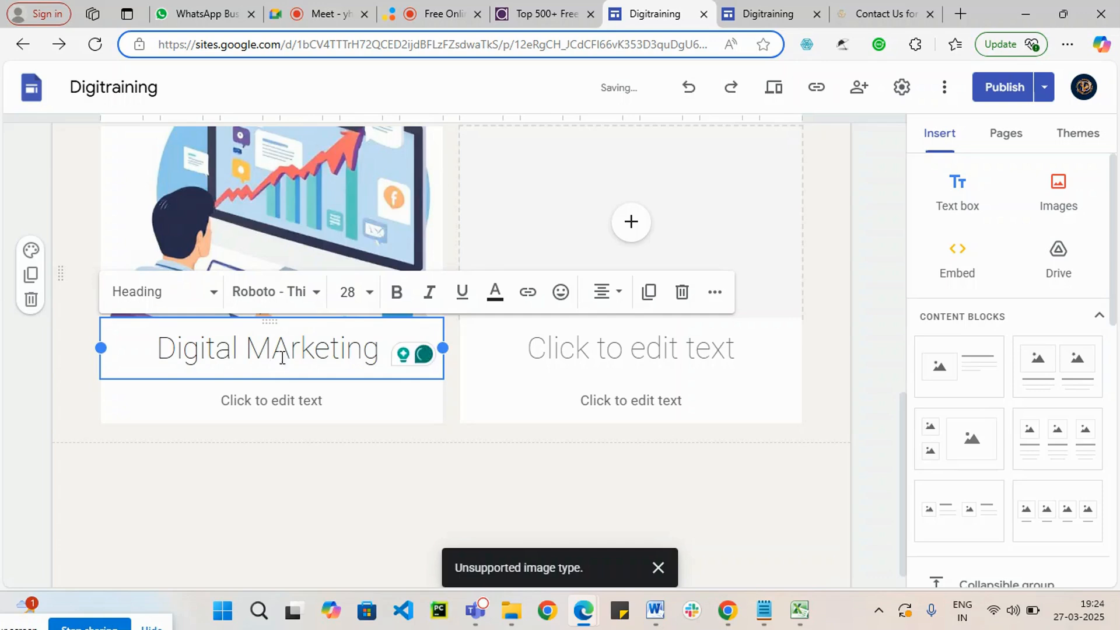
key("BackSpace")
type("a")
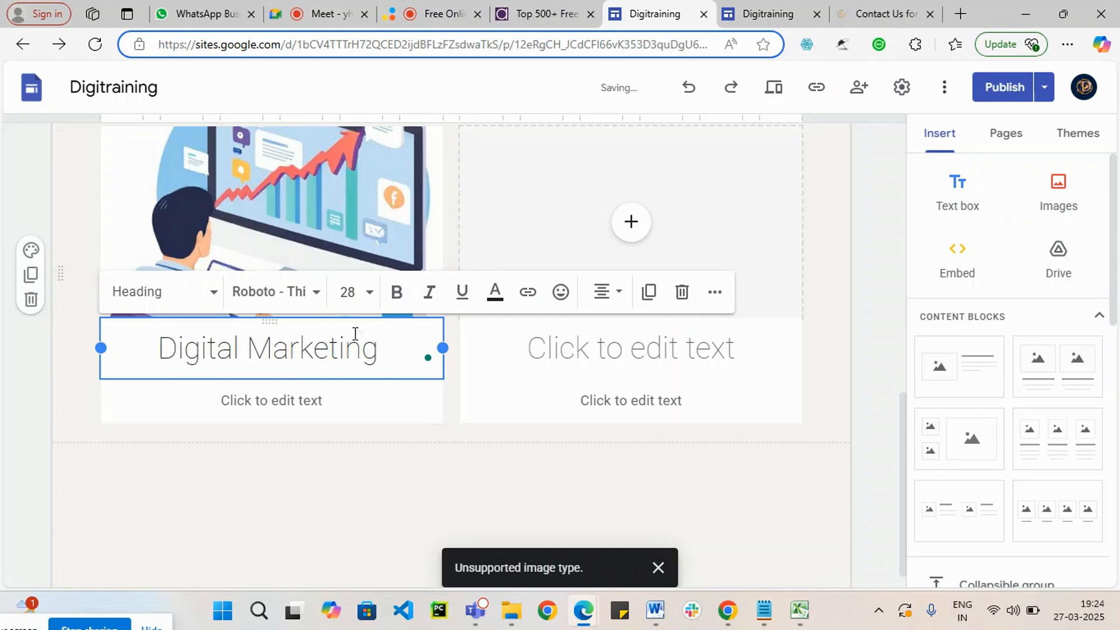
left_click(403, 351)
left_click(396, 352)
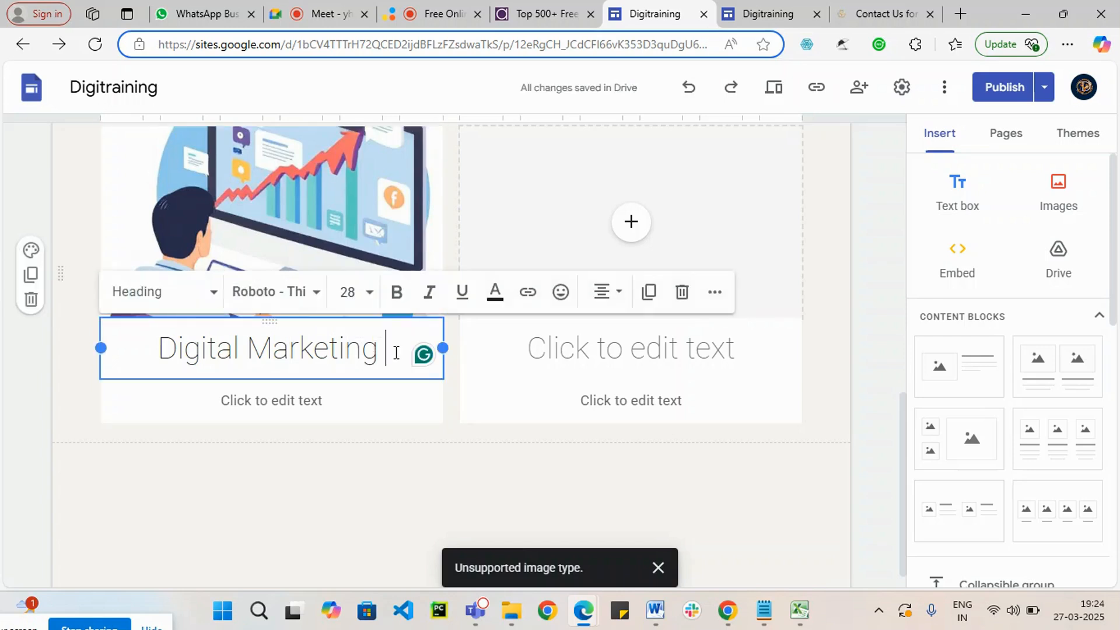
type("Traini")
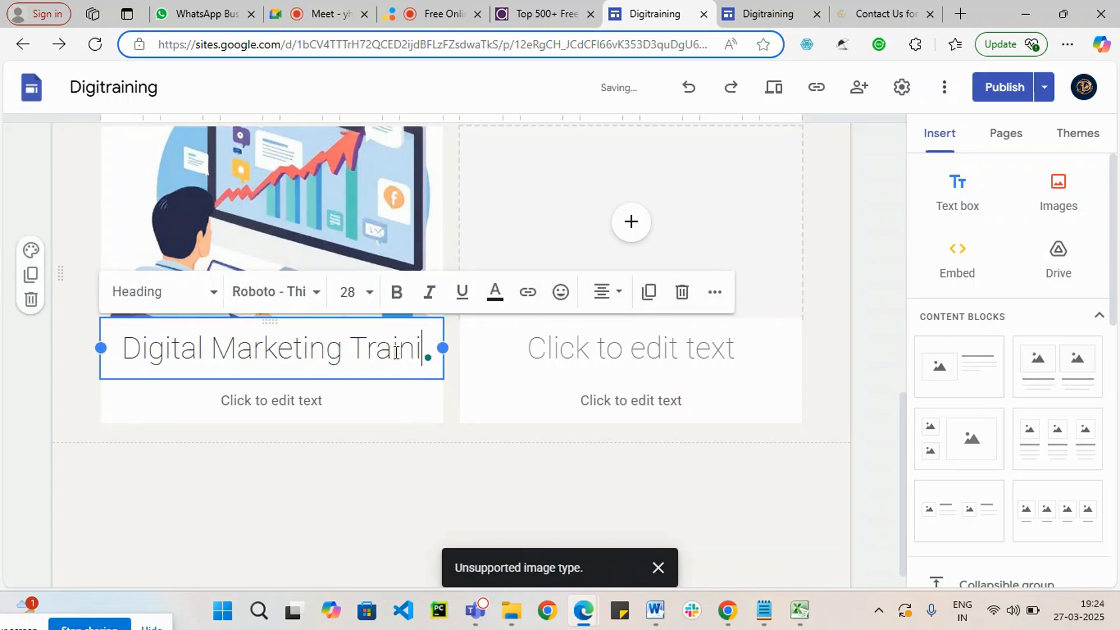
type("ngIn ")
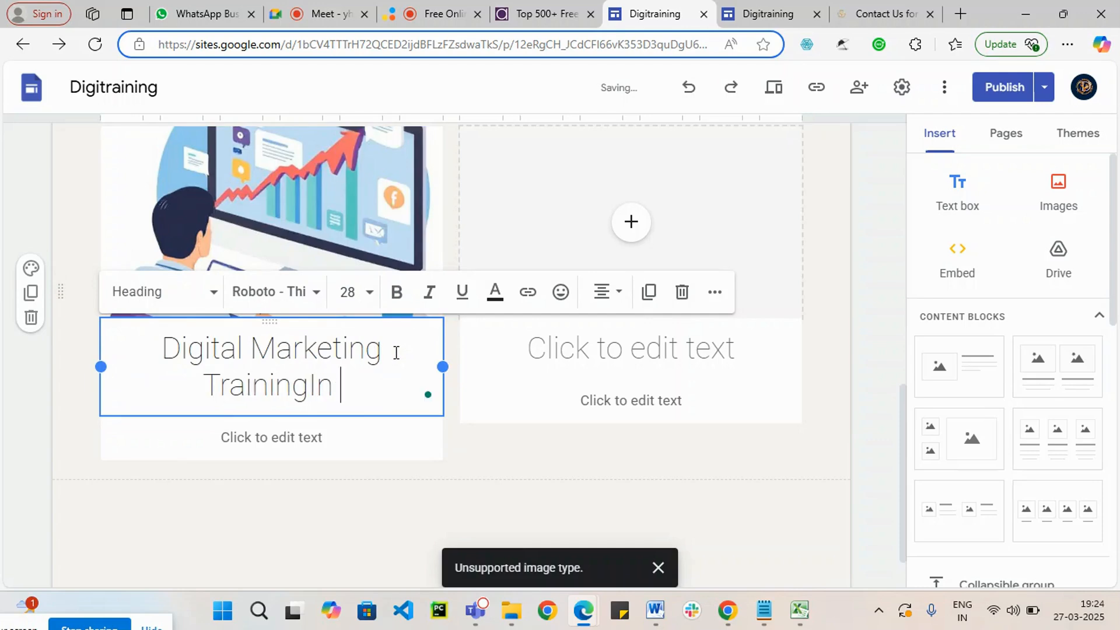
type("Telug")
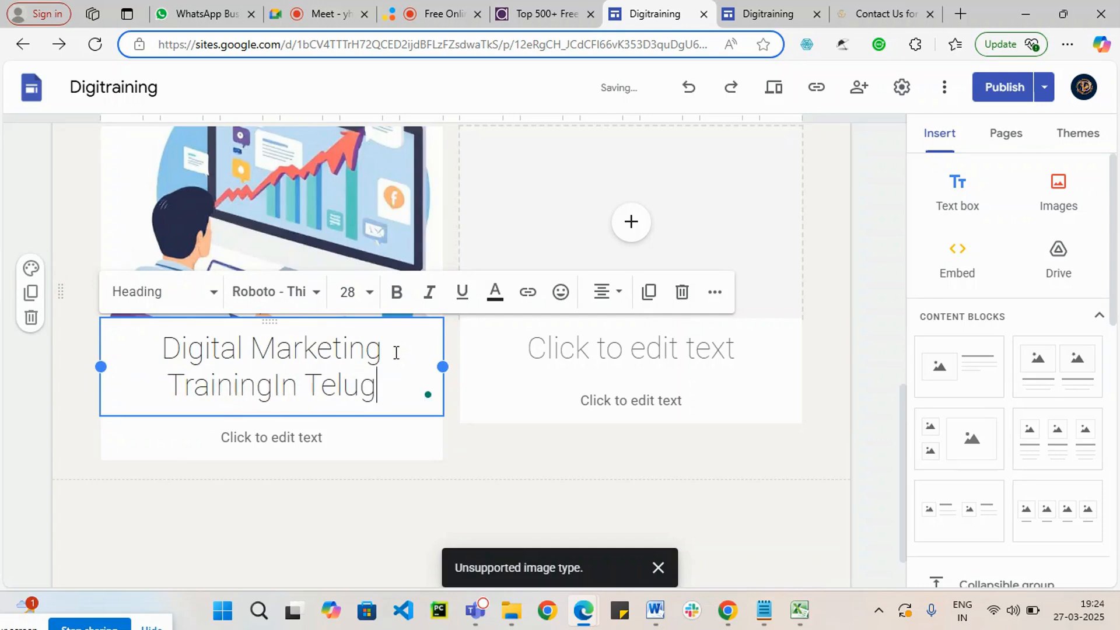
type("u for ")
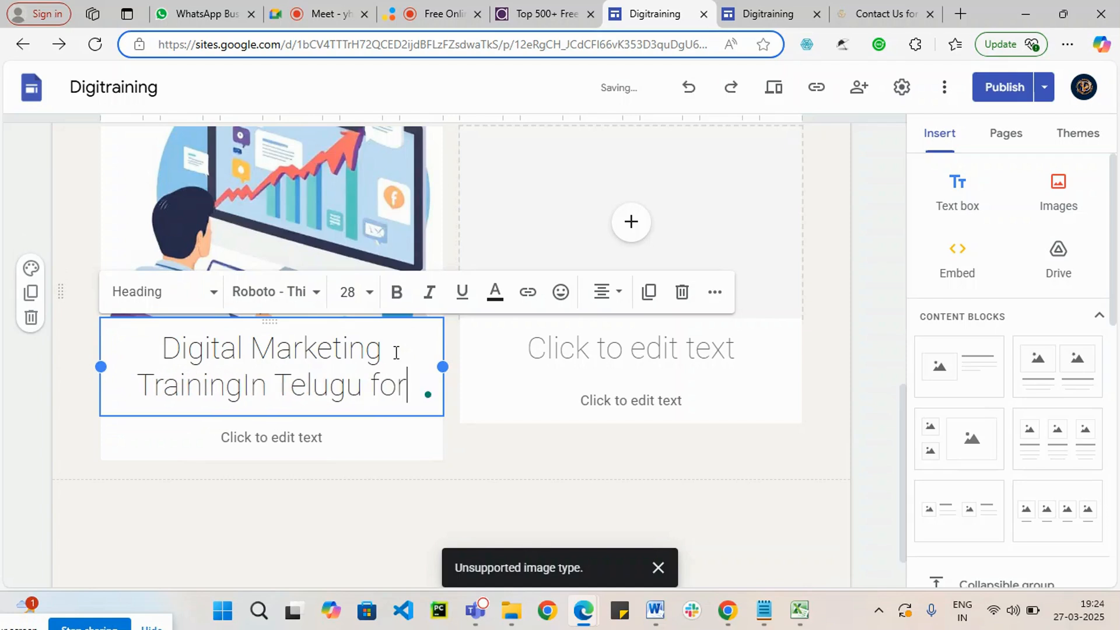
type("Fr")
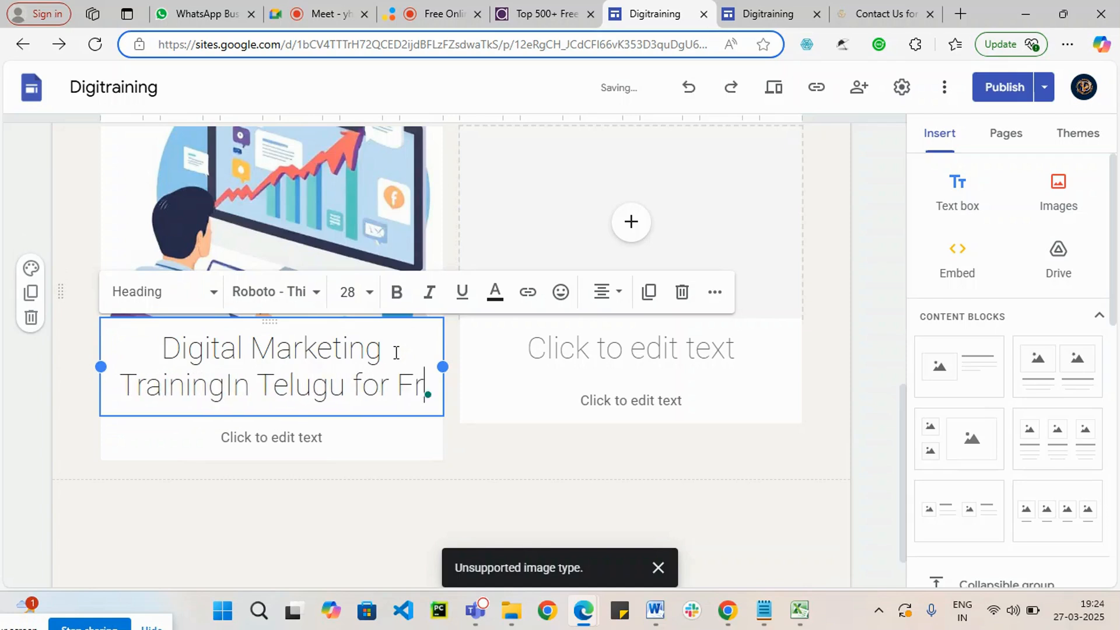
type("eshers")
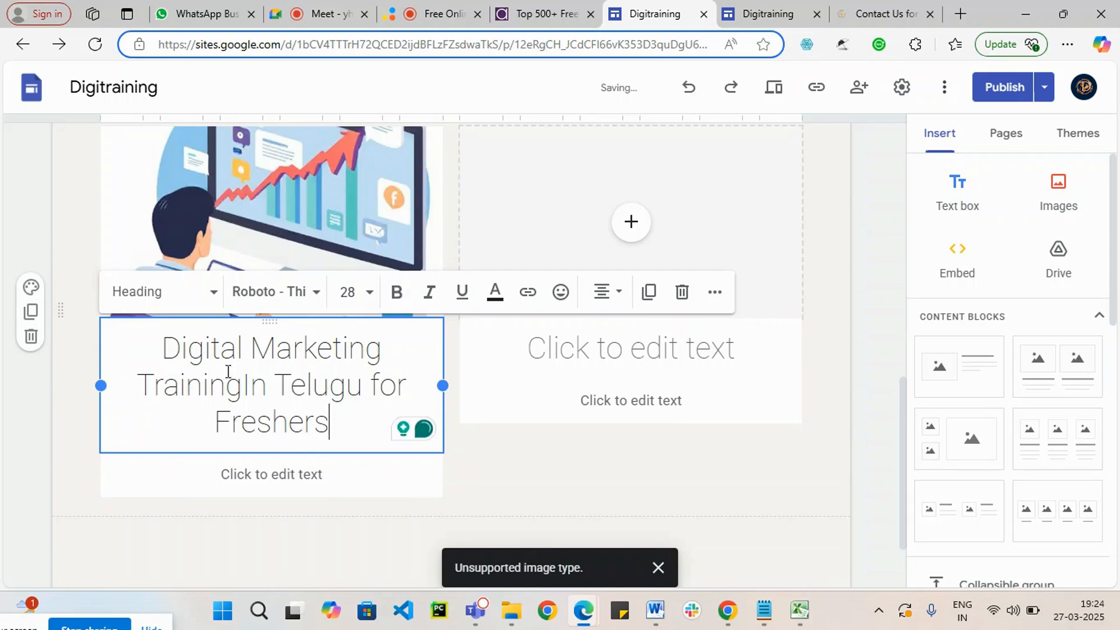
Step: Copy the full heading text below the first image
left_click(265, 475)
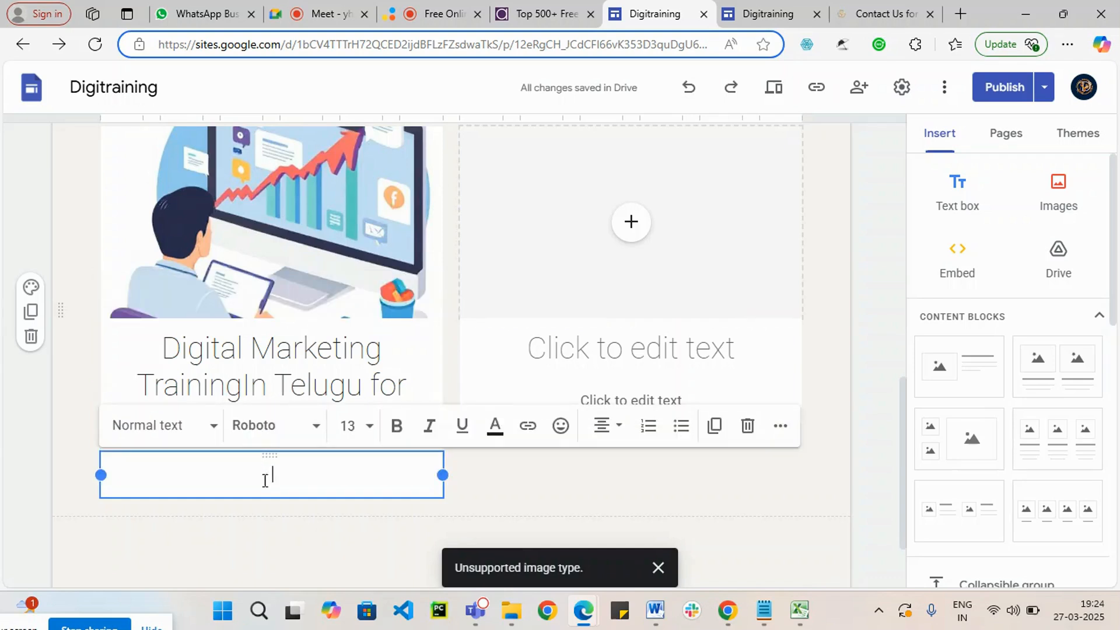
left_click(316, 348)
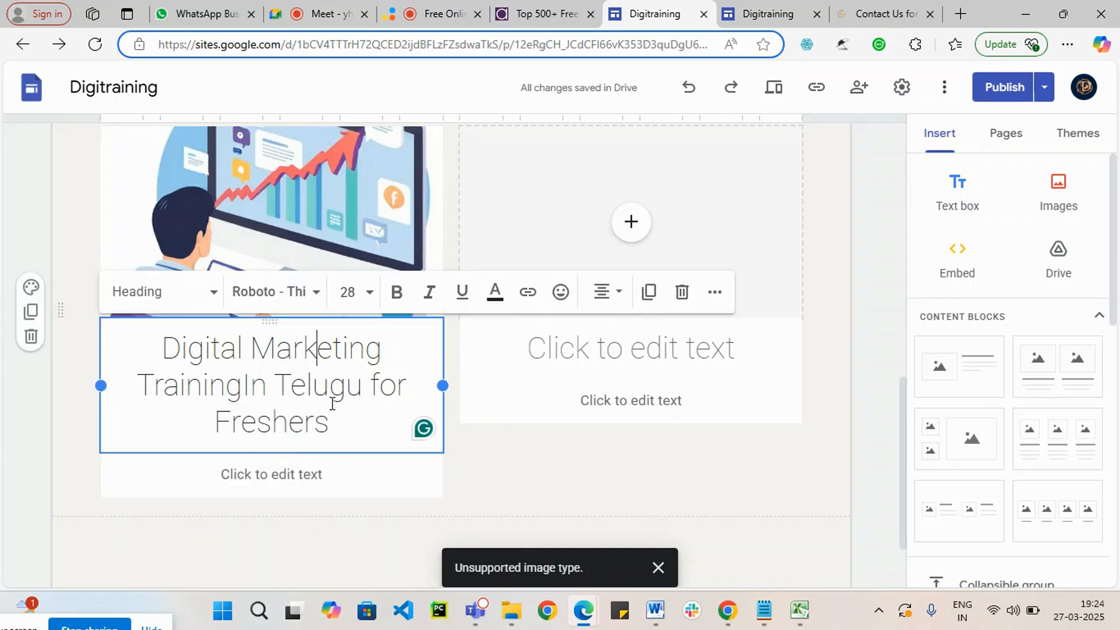
left_click_drag(245, 410, 138, 359)
key("ctrl+c")
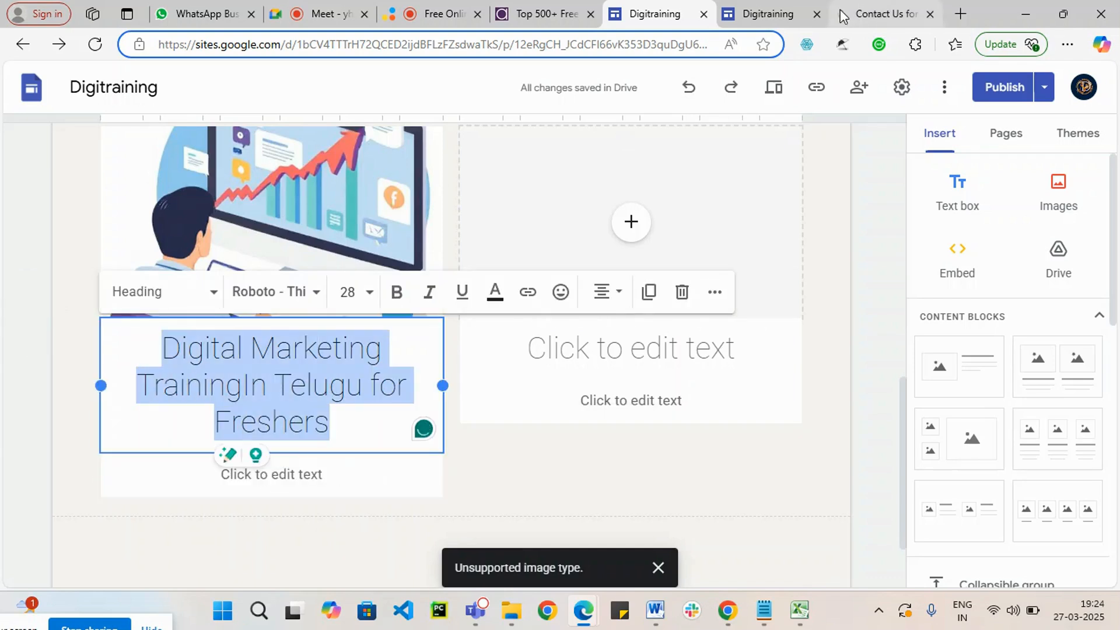
Step: Open ChatGPT in a new browser tab and paste the copied heading into the prompt
left_click(961, 15)
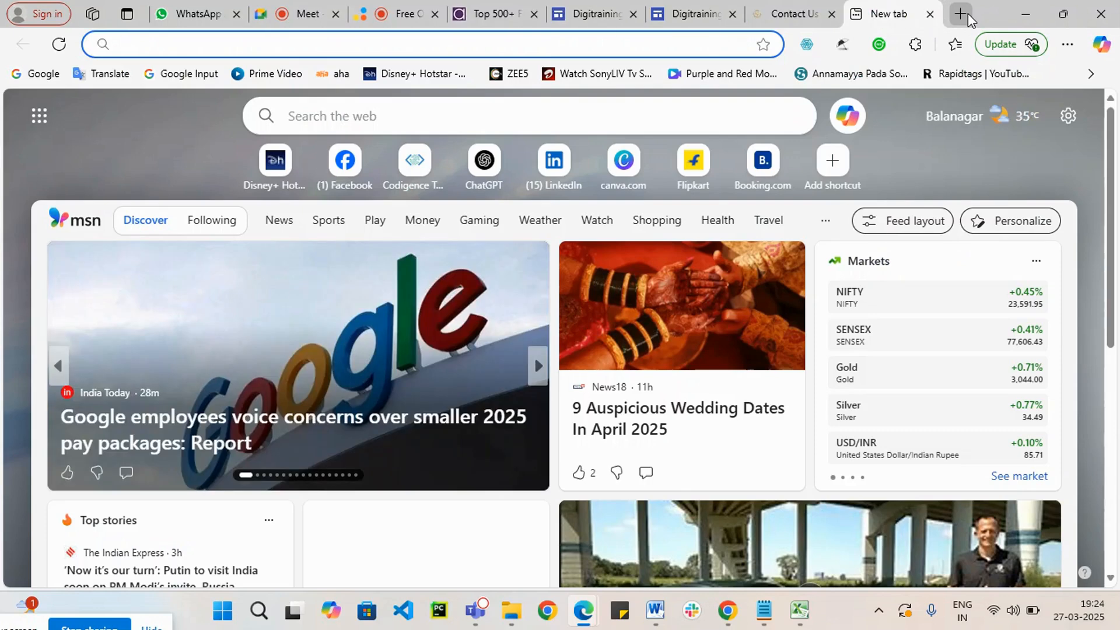
type("cha")
key("Return")
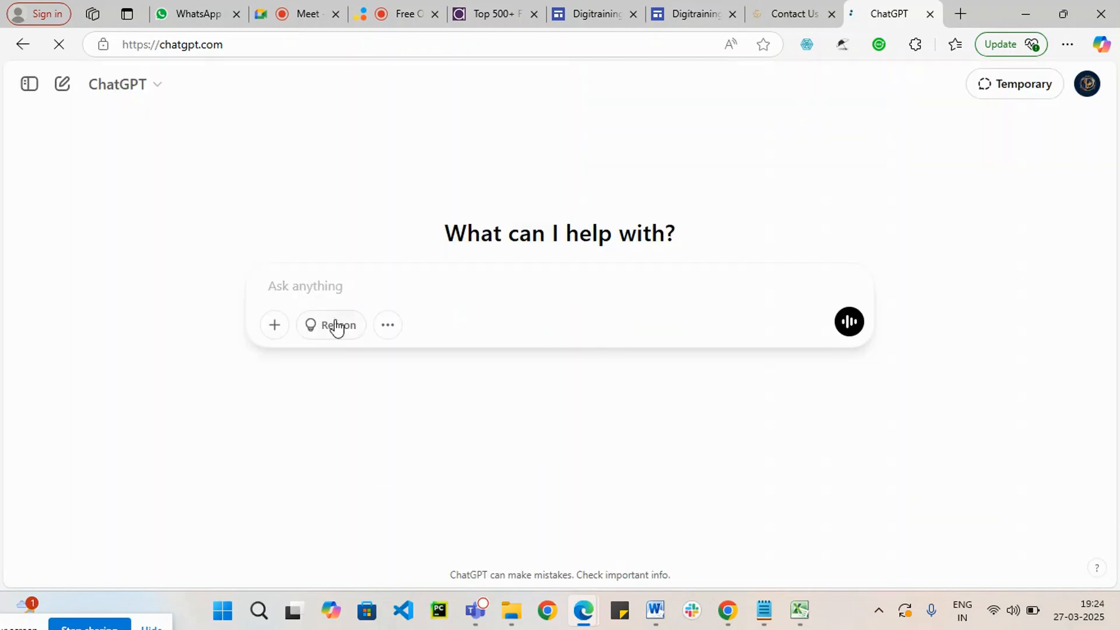
key("ctrl+v")
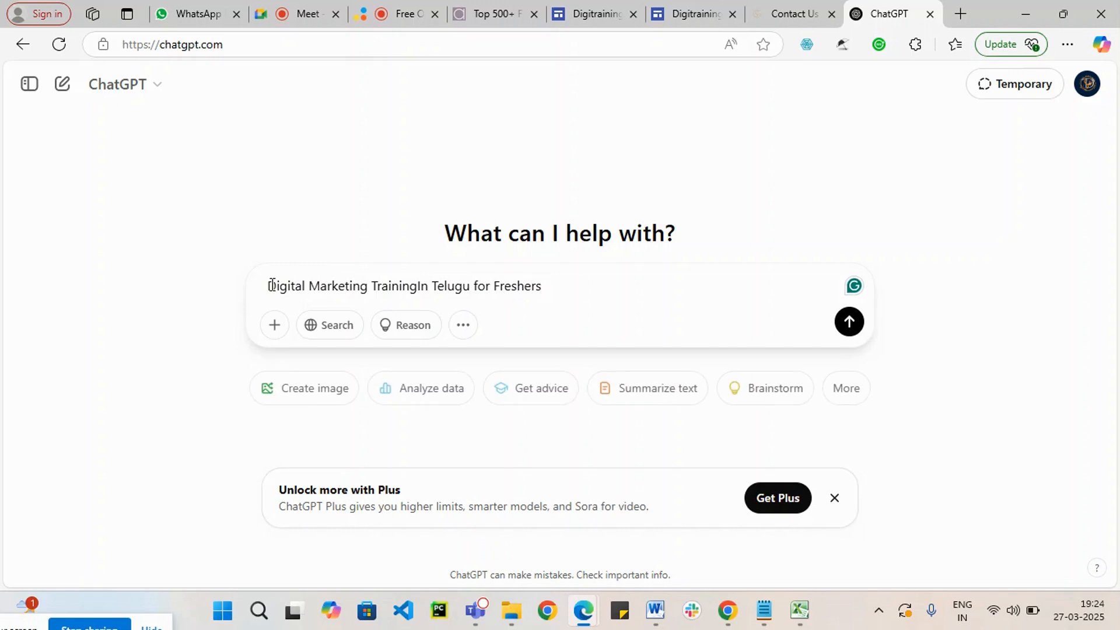
Step: Add "write an article in telugu by following SEO Rules" before the pasted heading in the prompt
type("Write an")
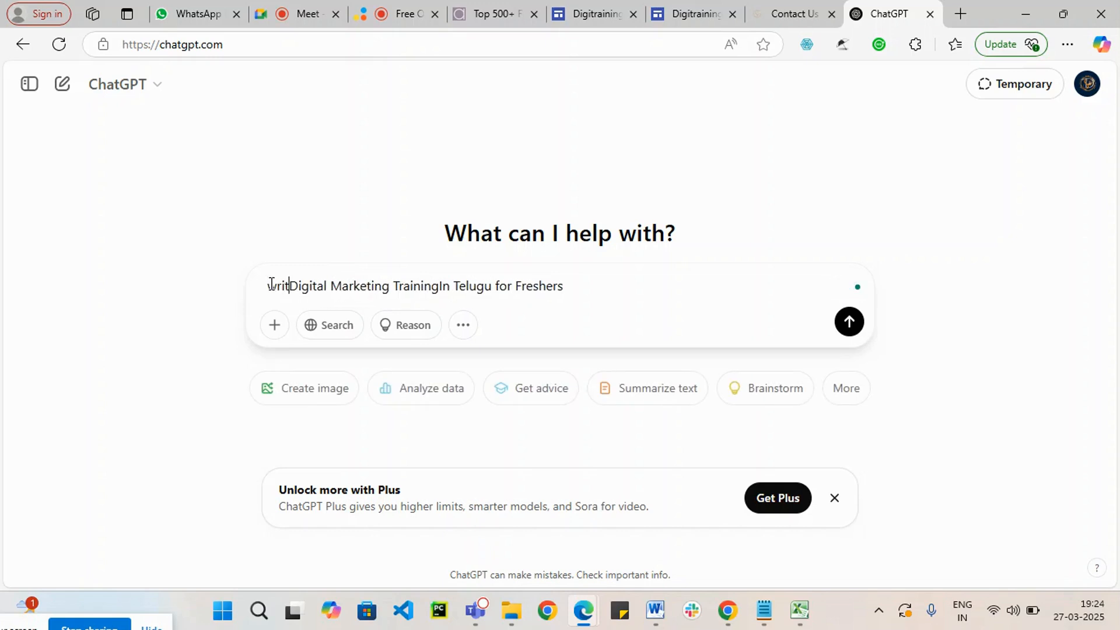
type("article i")
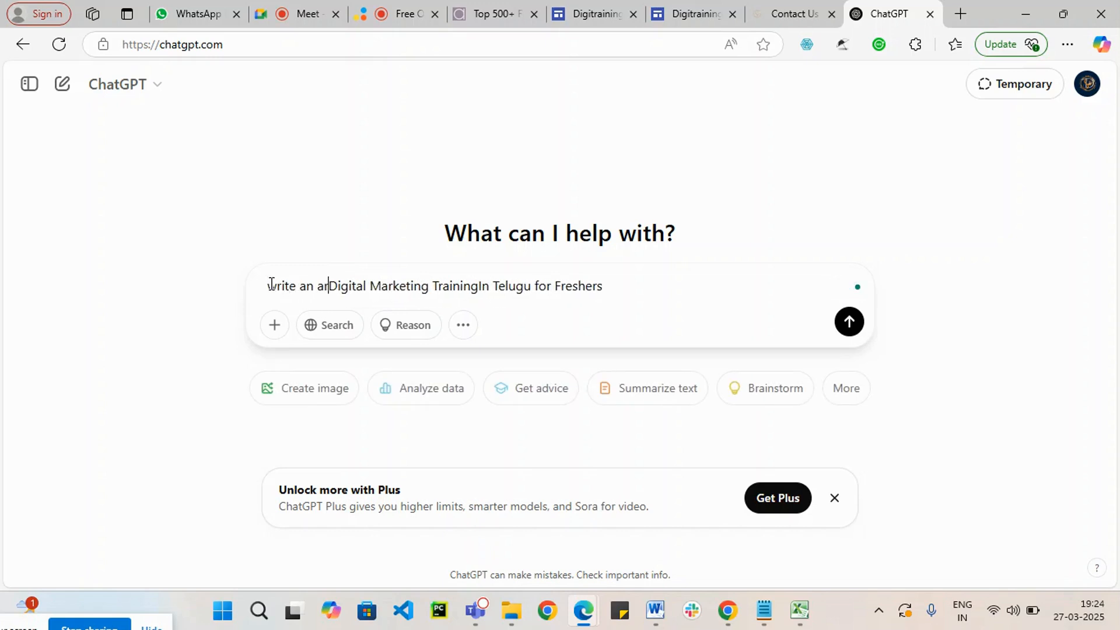
type("n telugu ")
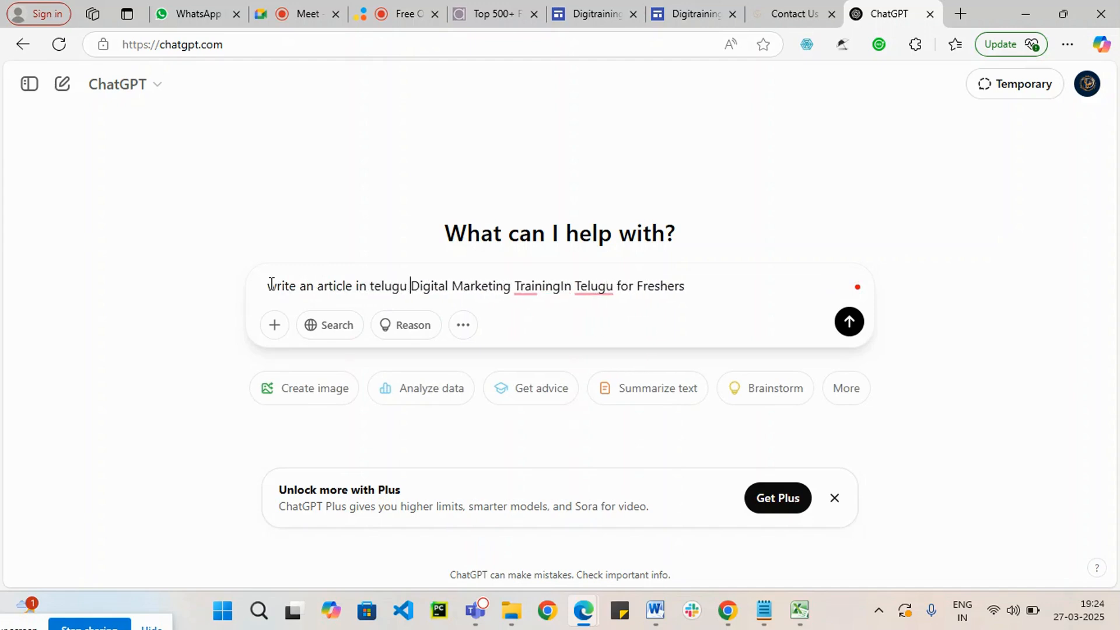
type("by f")
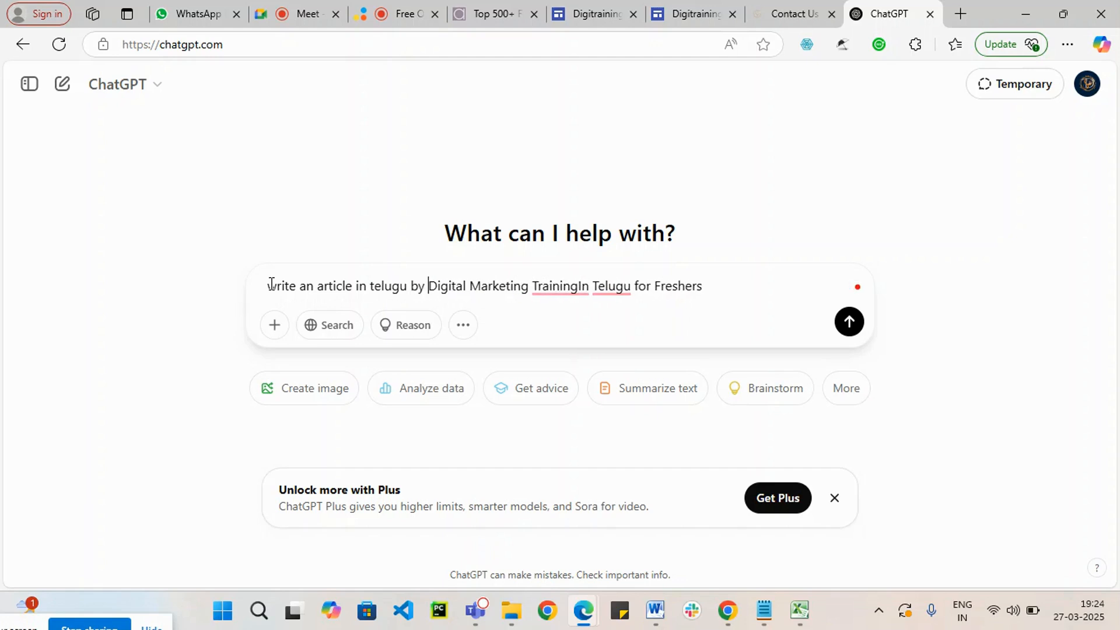
type("ollow")
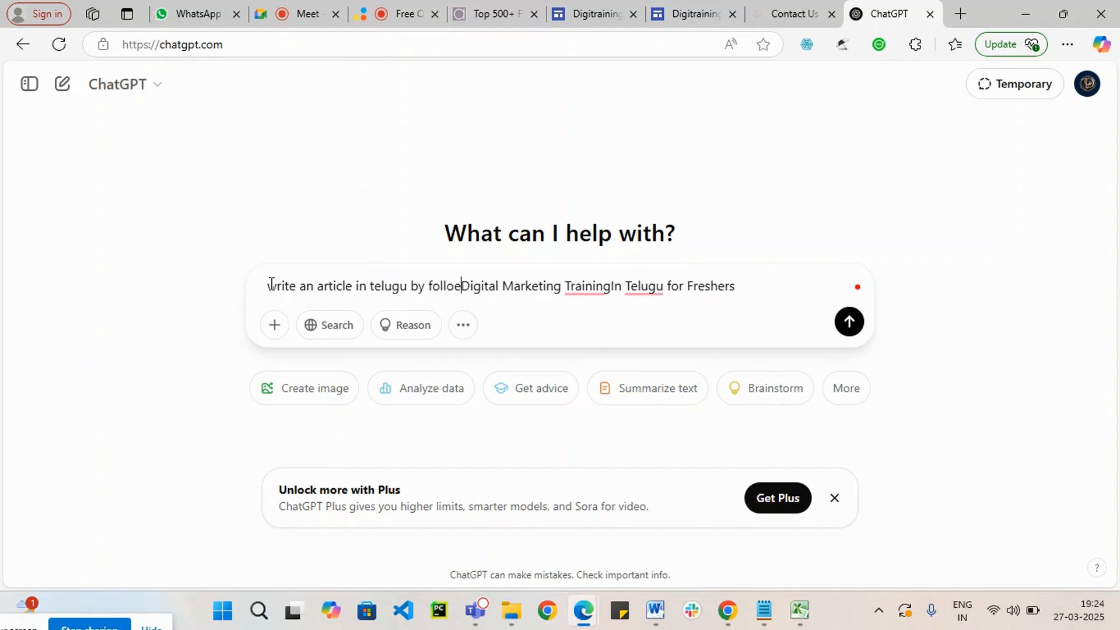
type("ing SEO Rules")
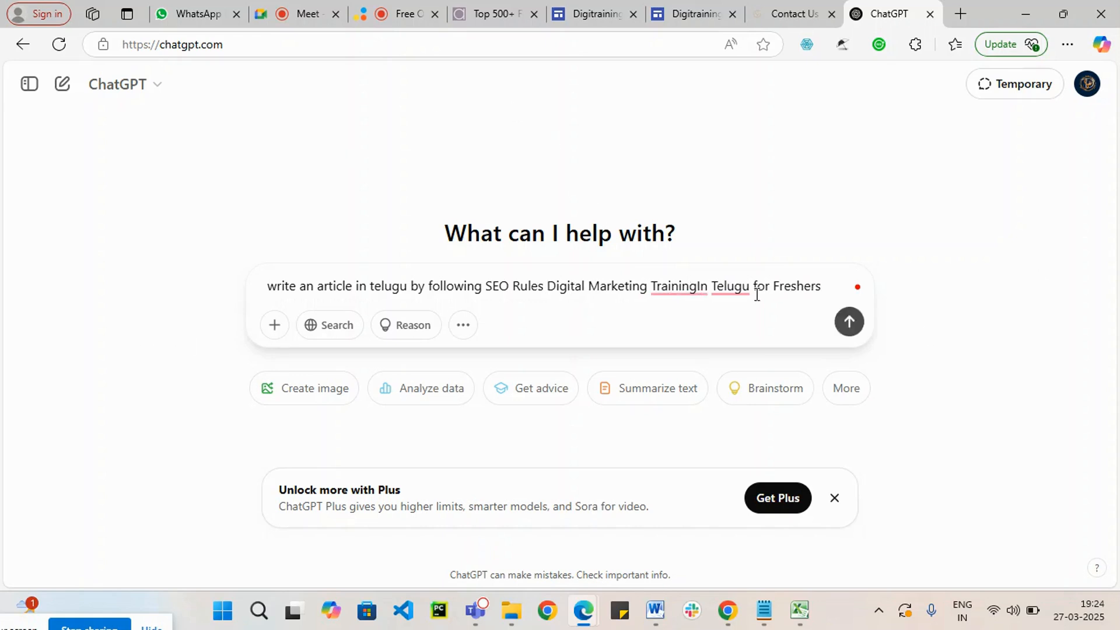
Step: Correct "TrainingIn" to "Training" in the prompt, then submit it and close the expanded document view
mouse_move(679, 289)
left_click(688, 331)
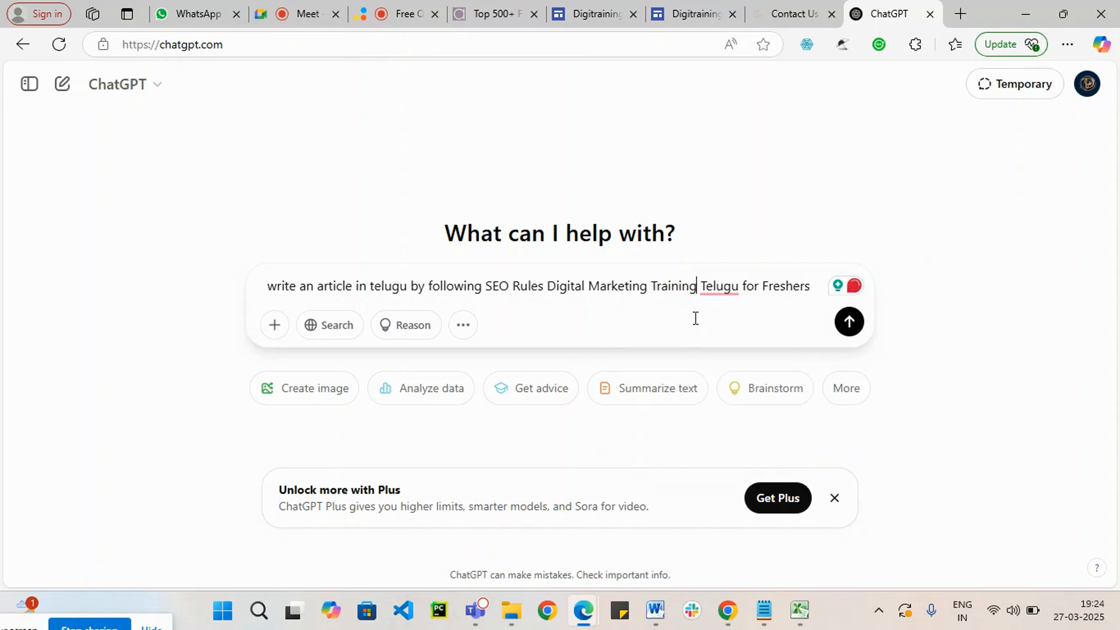
left_click(849, 323)
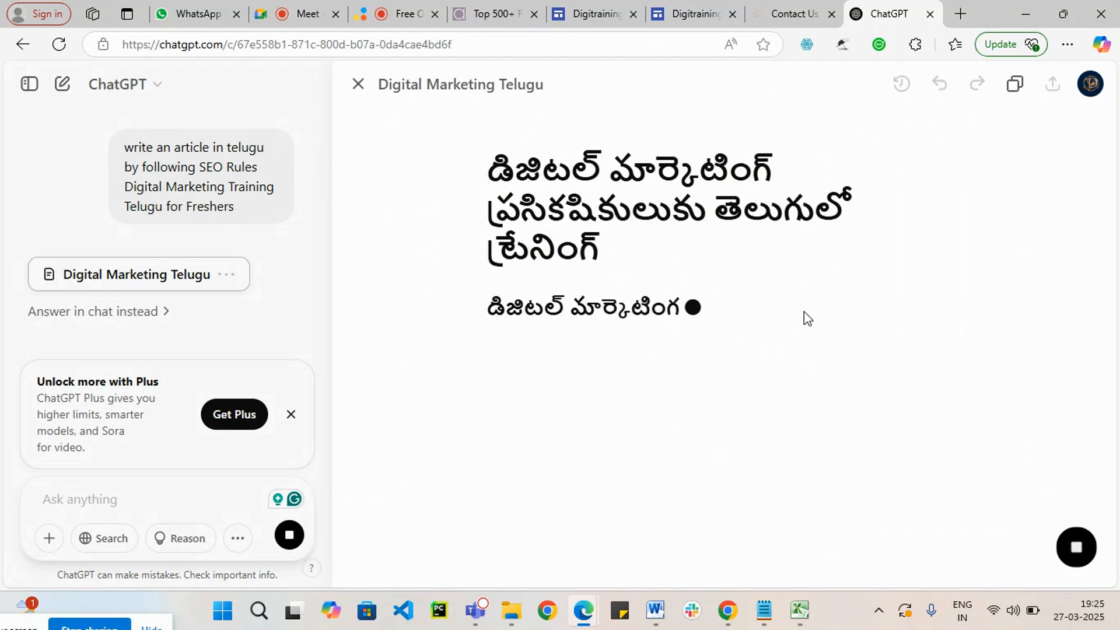
left_click(357, 84)
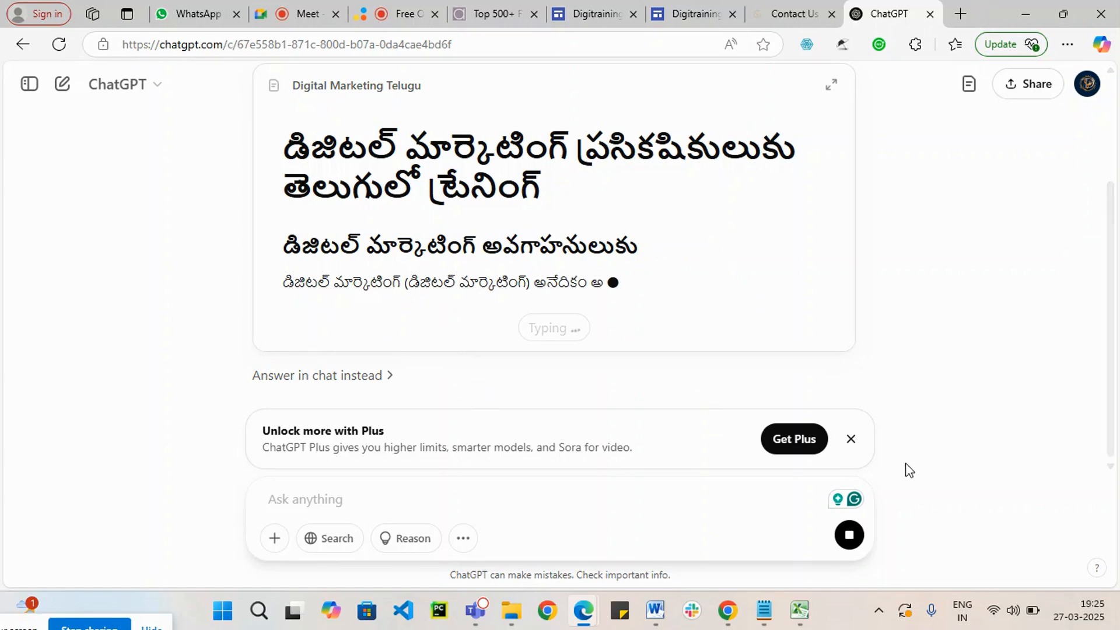
Step: Return to the Google Sites editor and correct "TrainingIn" to "Training" in the heading below the first image
left_click(723, 23)
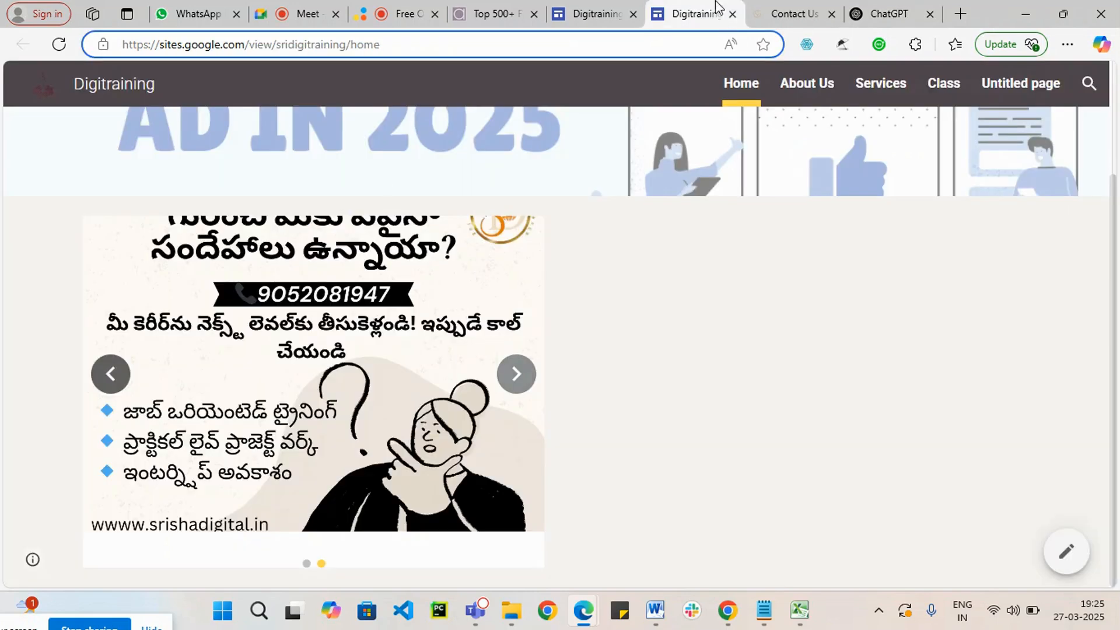
left_click(583, 14)
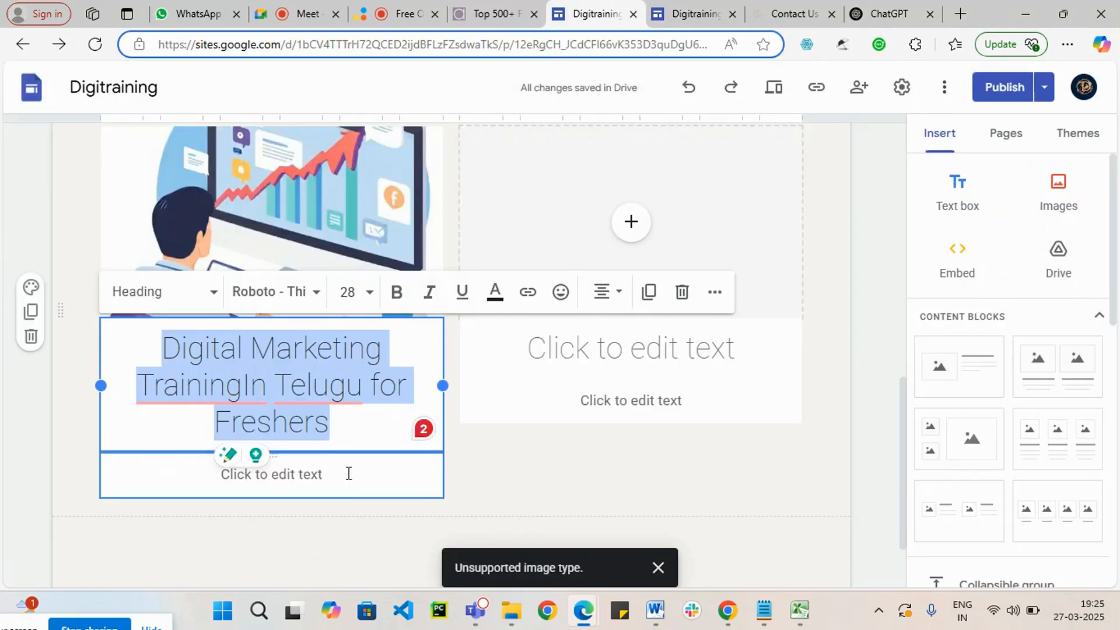
mouse_move(258, 389)
left_click(257, 444)
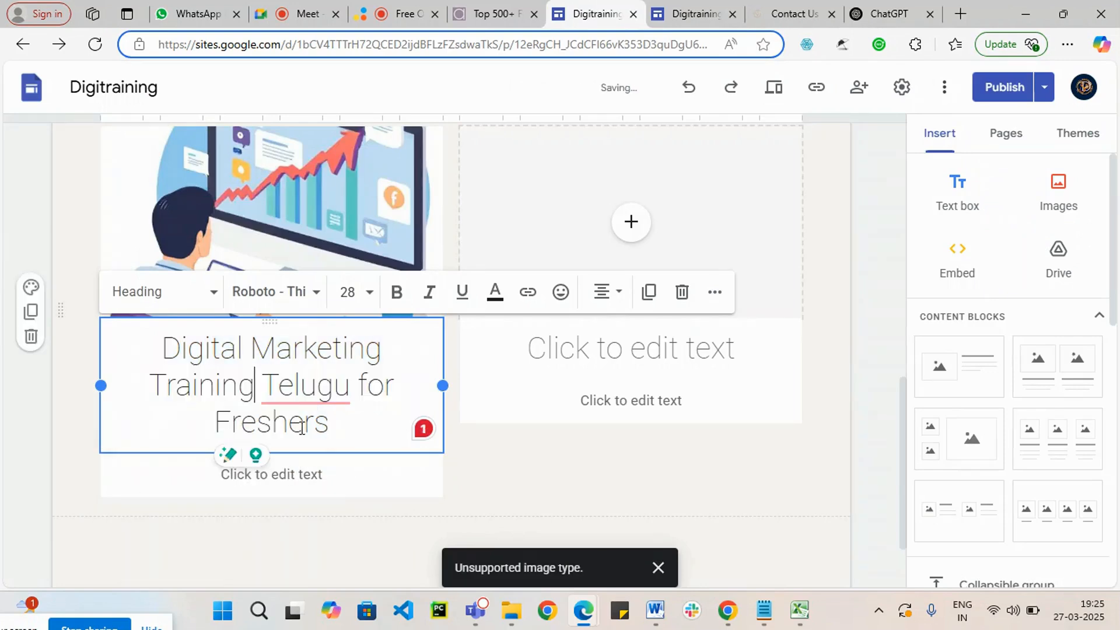
Step: Open the body text placeholder under the "Digital Marketing Training Telugu for Freshers" heading for editing
scroll(267, 393, "down", 2)
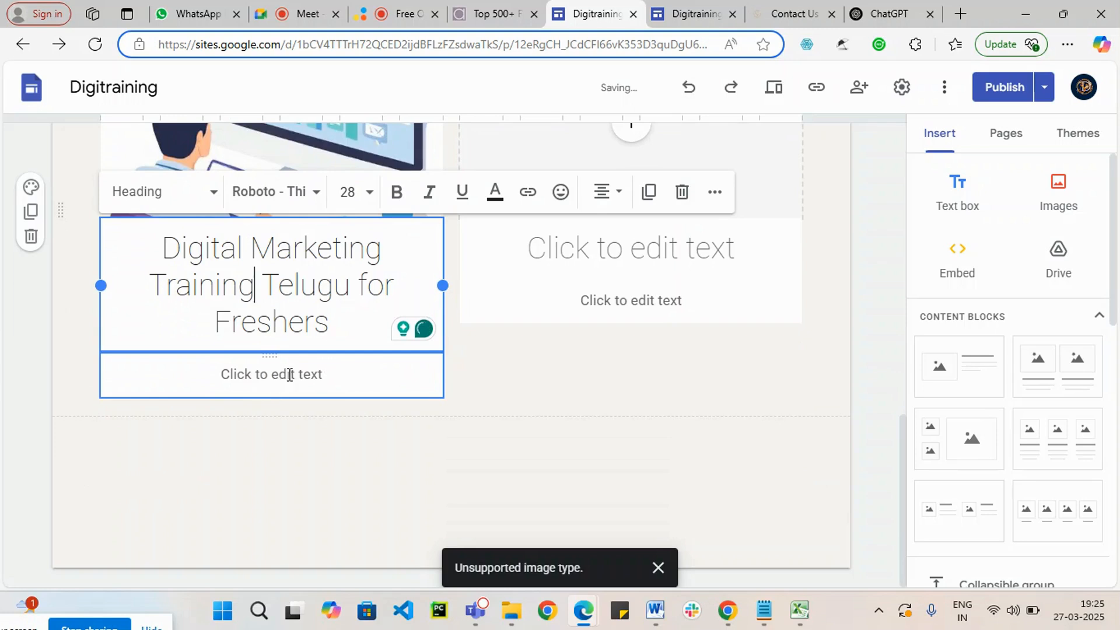
left_click(342, 385)
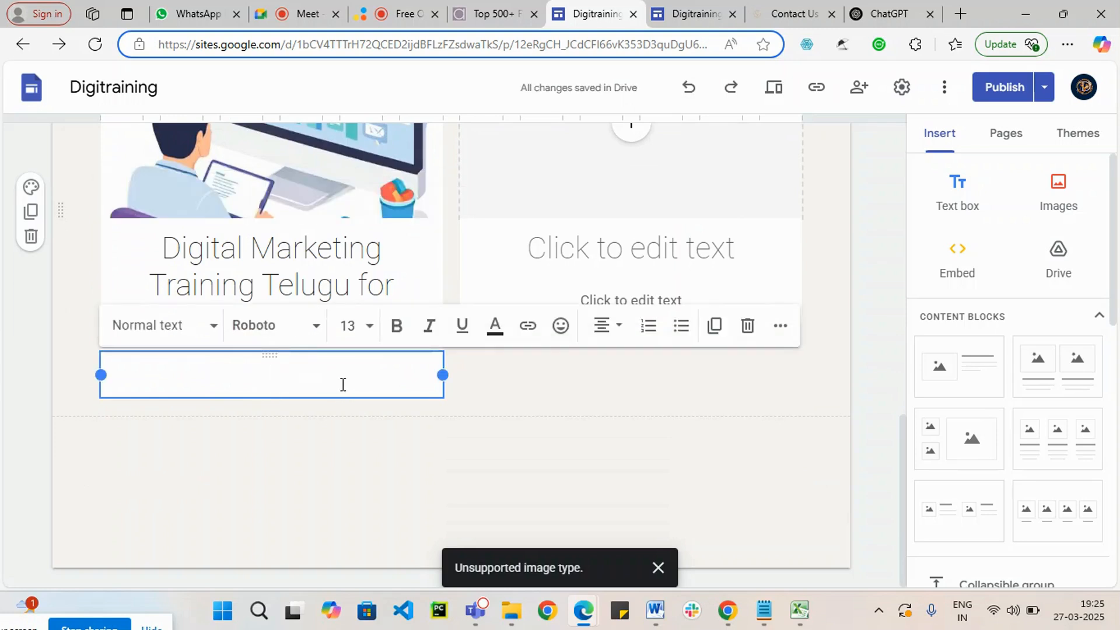
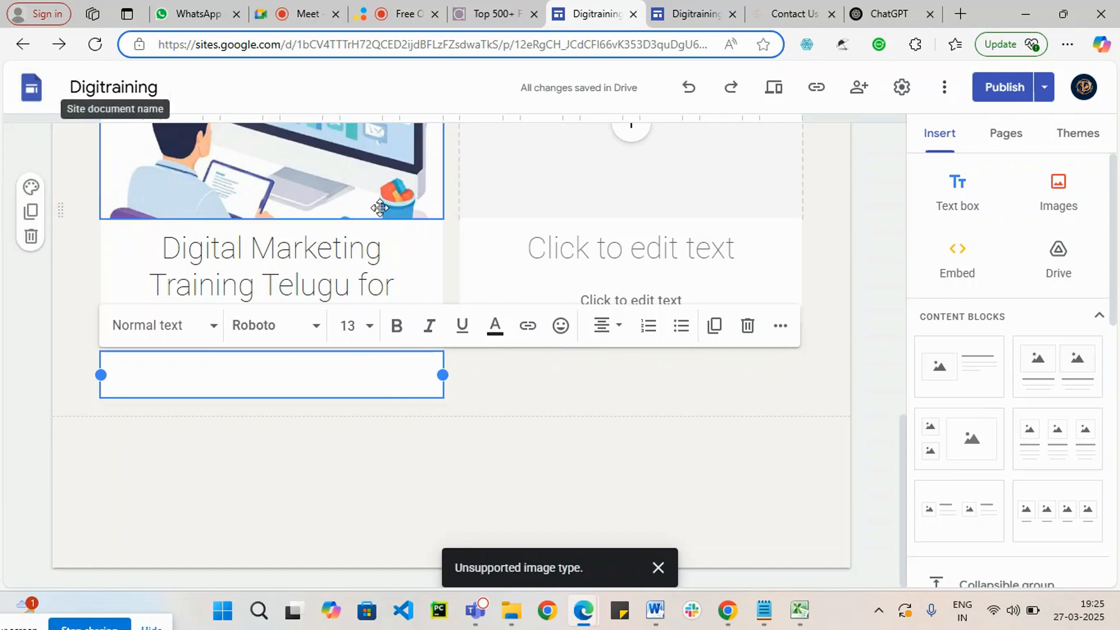
scroll(645, 295, "up", 15)
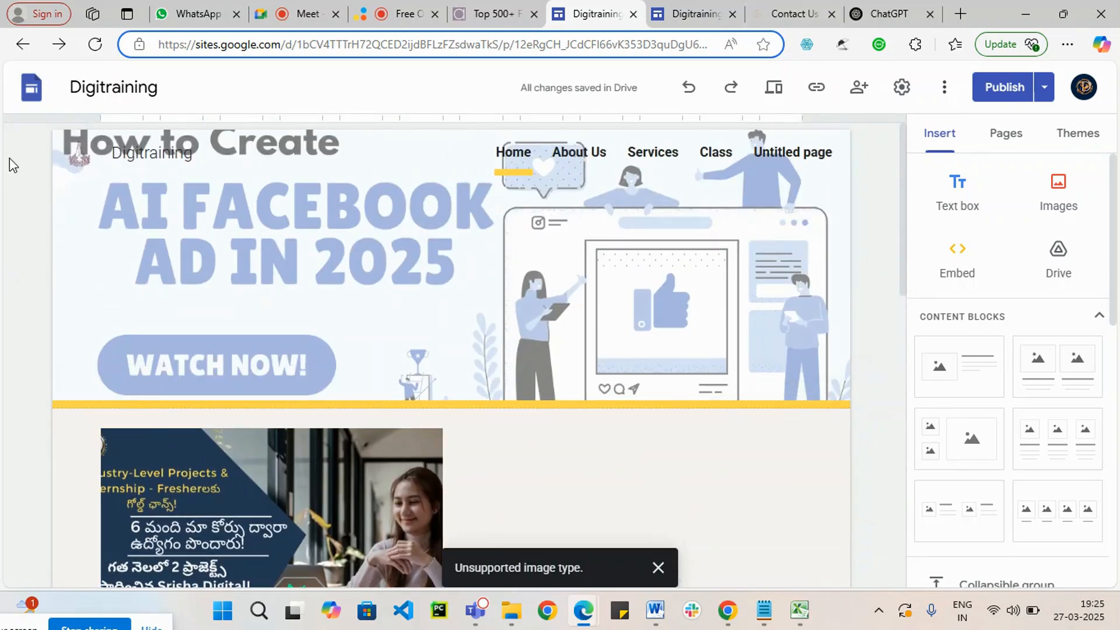
left_click(691, 13)
left_click(401, 46)
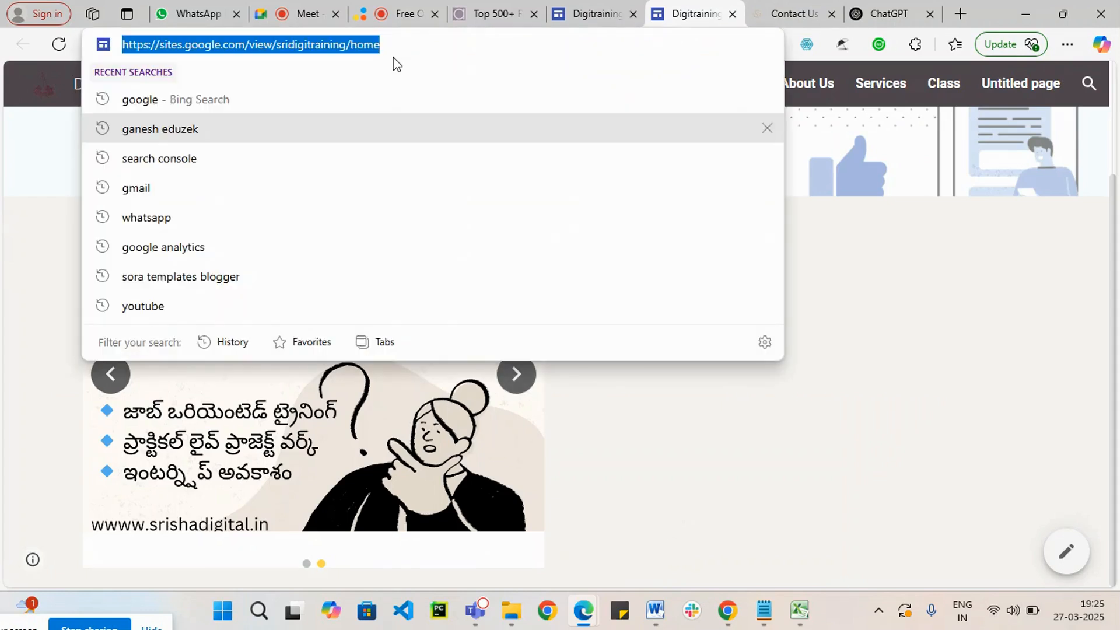
left_click(334, 45)
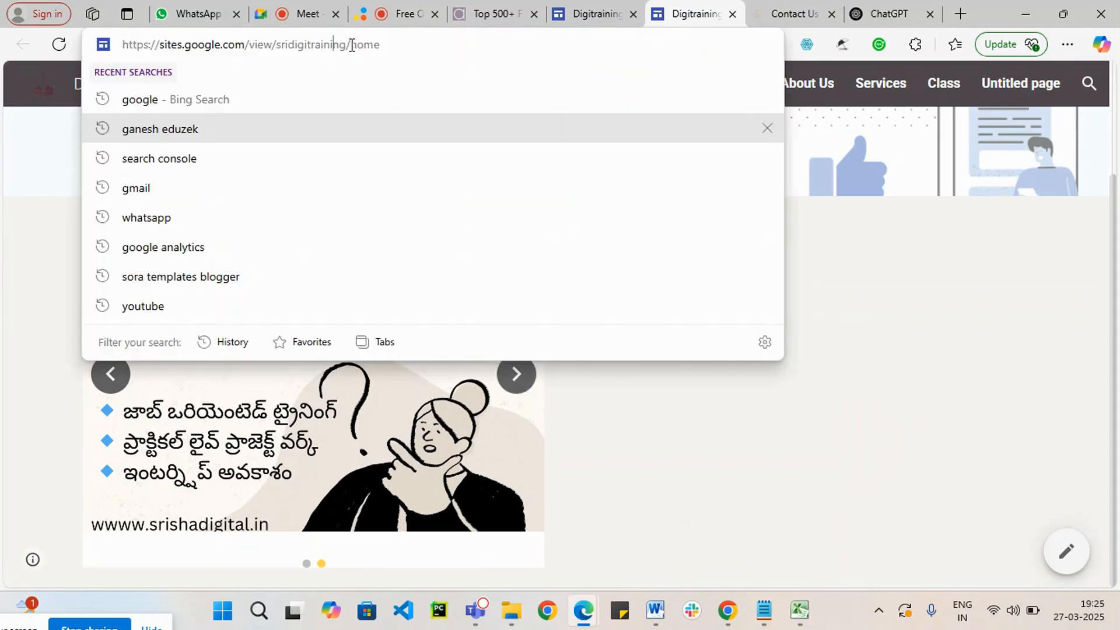
left_click_drag(352, 46, 2, 51)
key("ctrl+c")
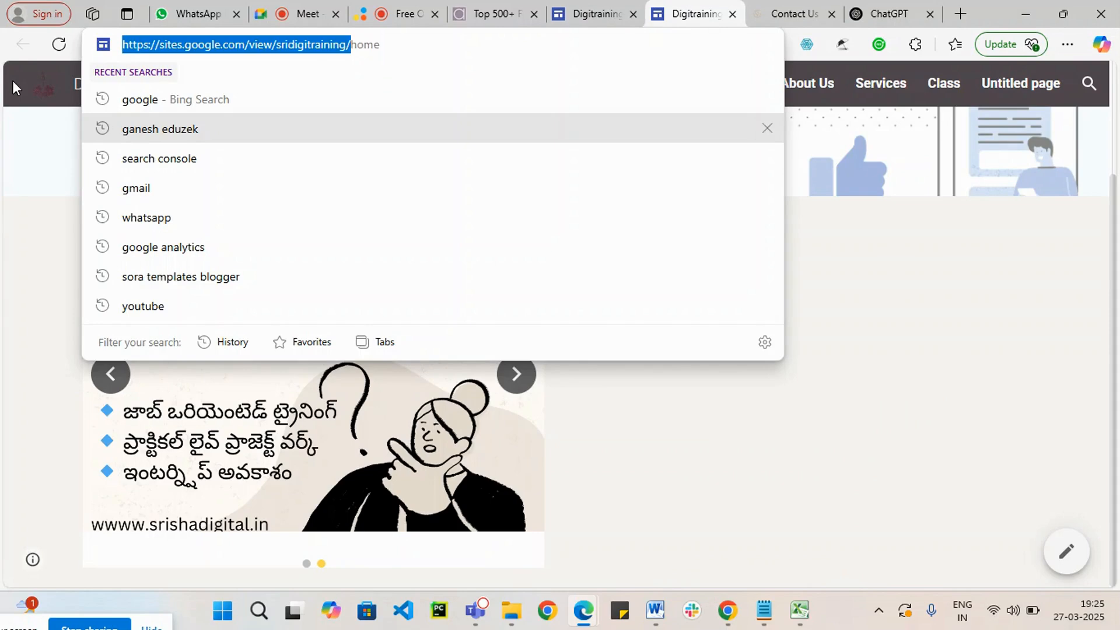
left_click(1067, 45)
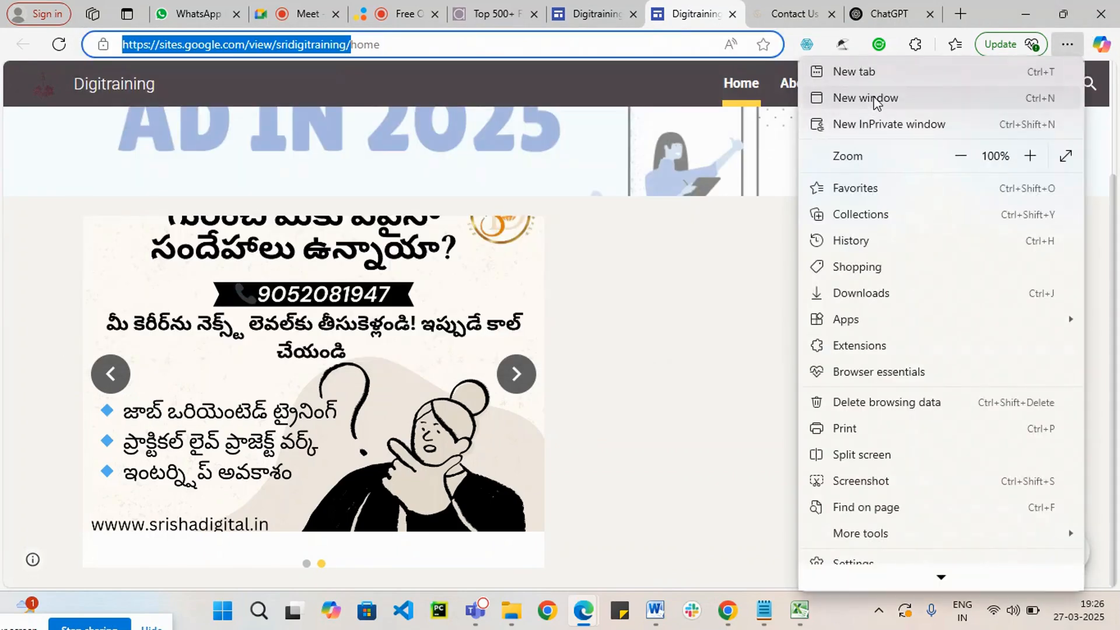
left_click(866, 98)
key("ctrl+v")
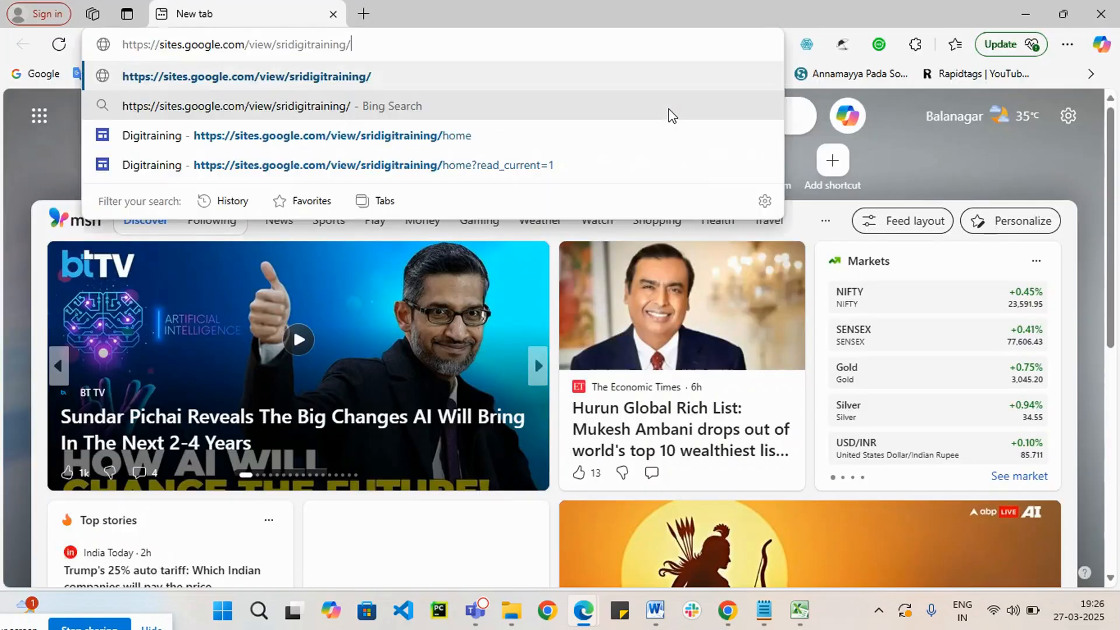
key("Return")
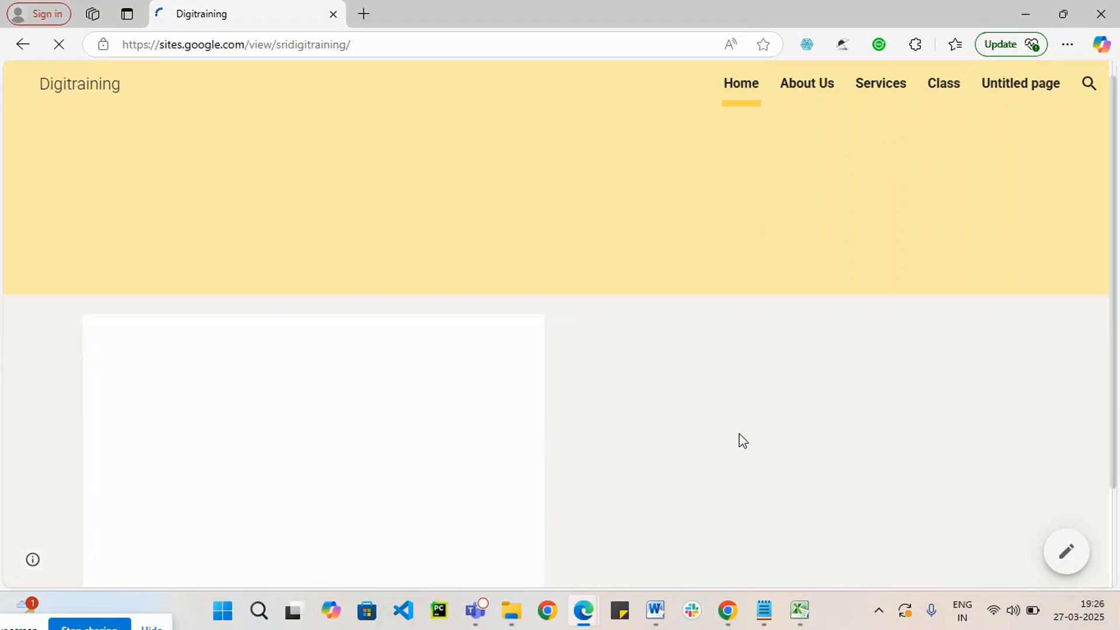
Step: Review the published home page with its image carousel, and test the About Us and Services navigation links
scroll(699, 438, "down", 2)
left_click(524, 390)
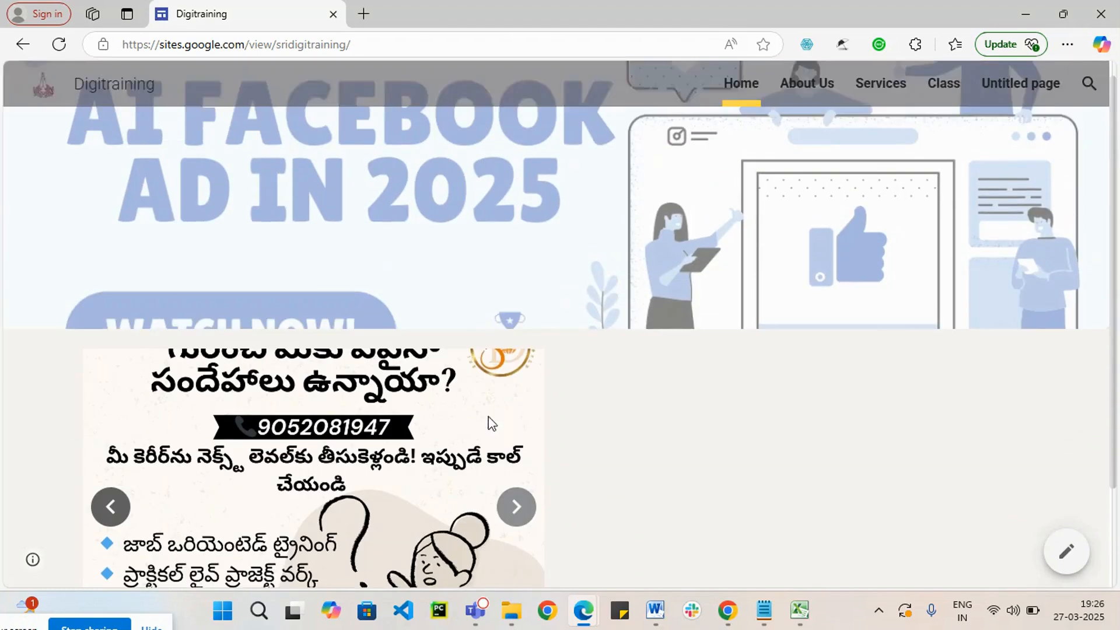
scroll(467, 430, "down", 2)
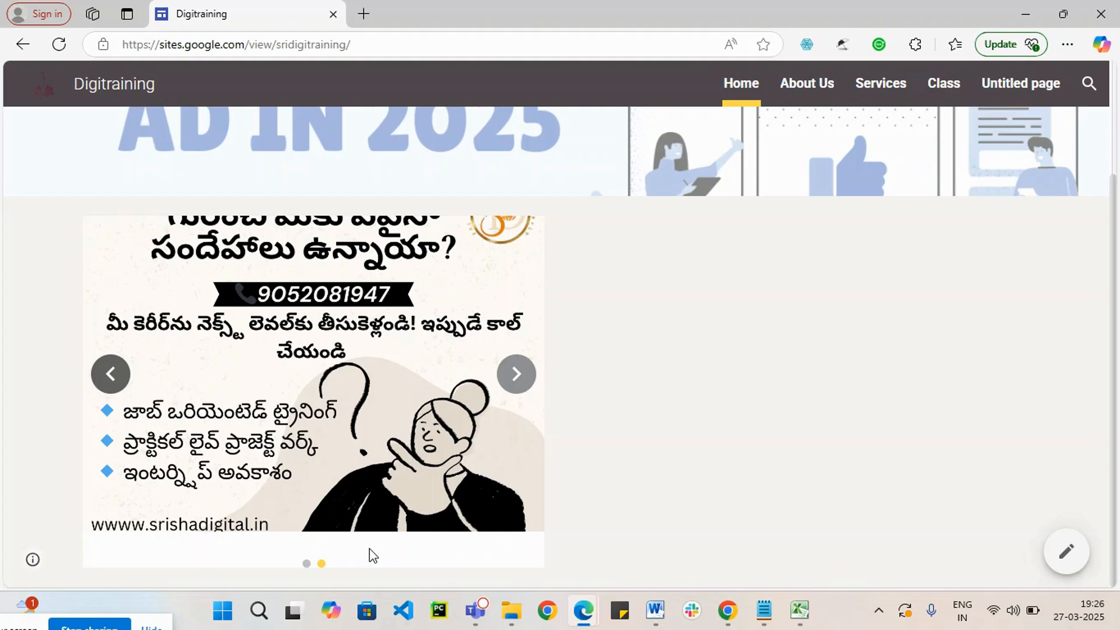
left_click(810, 84)
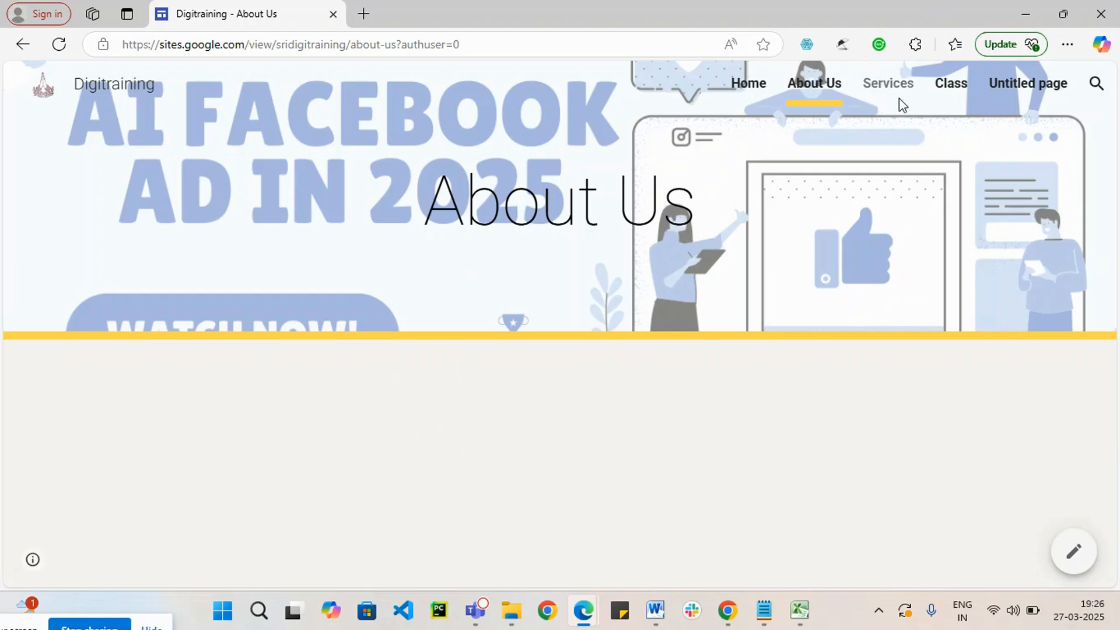
double_click(900, 79)
left_click(863, 390)
left_click(797, 92)
left_click(1028, 16)
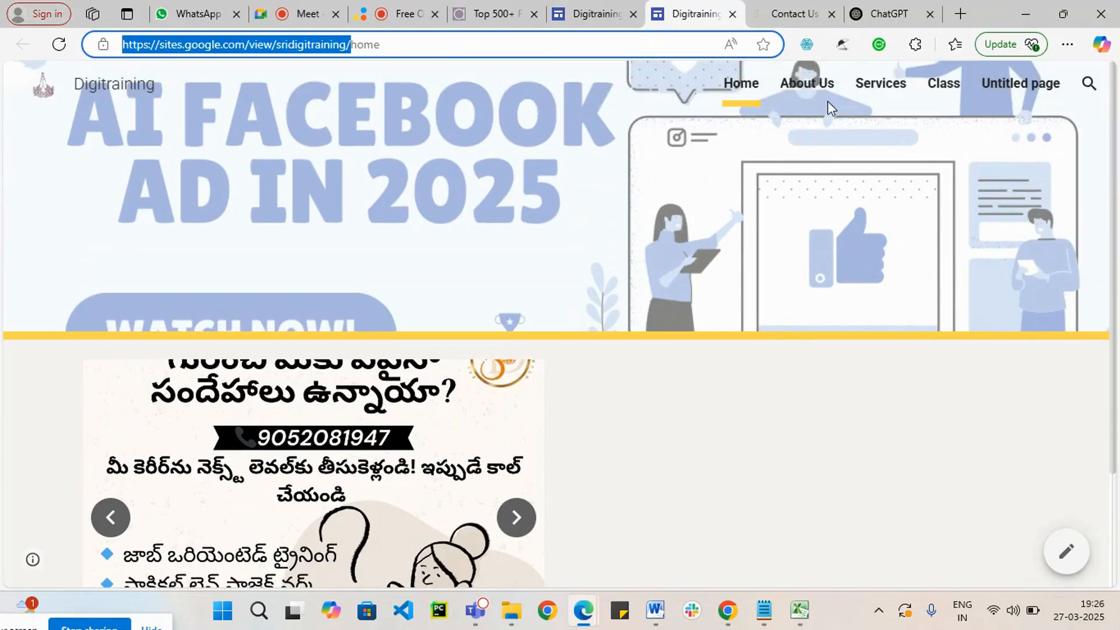
left_click(895, 93)
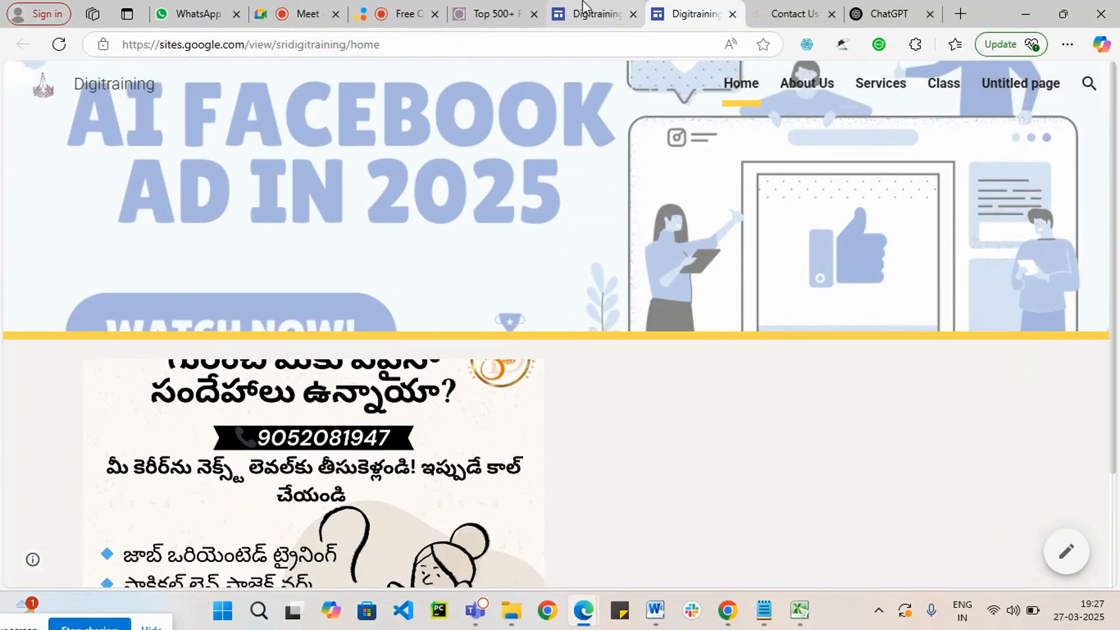
Step: Return to the site editor and check the properties of the Services entry in the page list
left_click(595, 13)
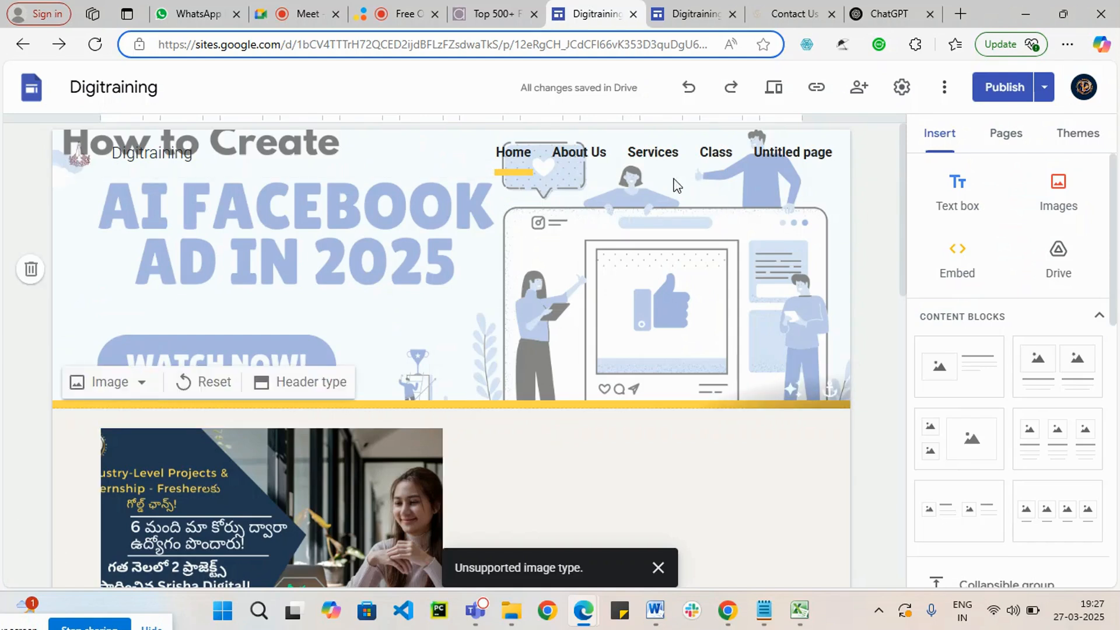
left_click(1005, 138)
left_click(1104, 284)
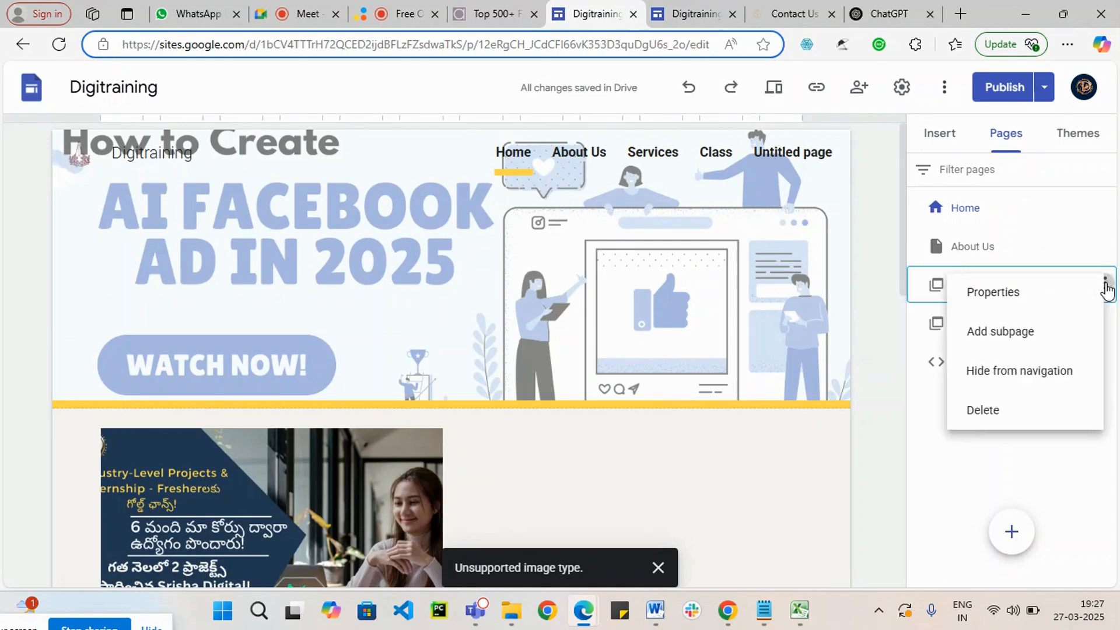
left_click(1048, 299)
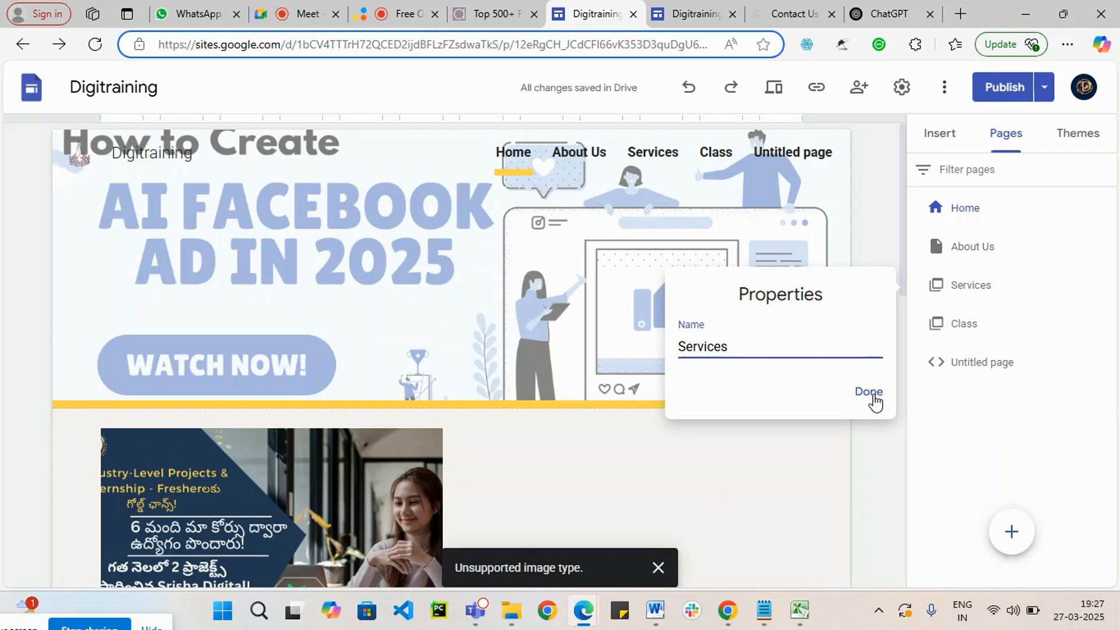
left_click(873, 398)
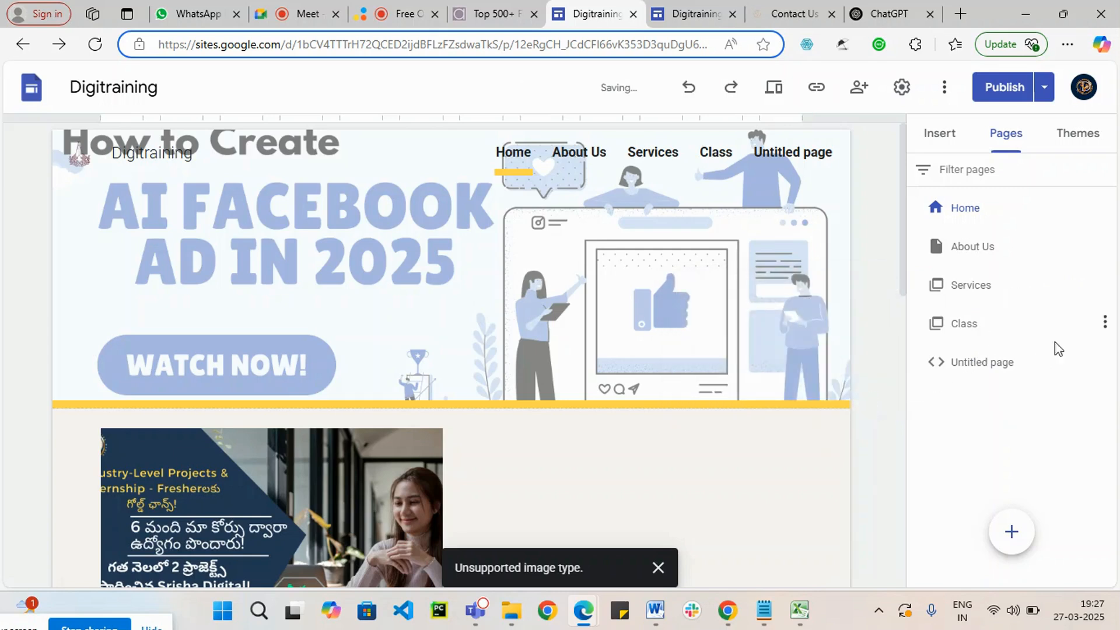
Step: Rename the untitled page that embeds the Digital Marketing Online Class form as "videos"
left_click(1103, 360)
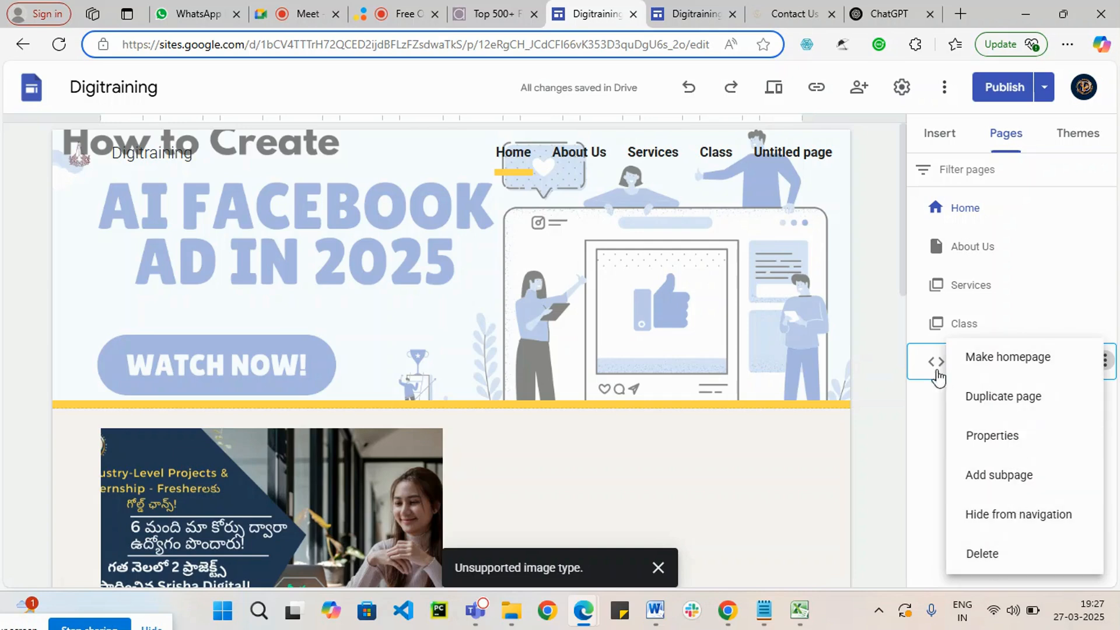
left_click(918, 376)
double_click(981, 369)
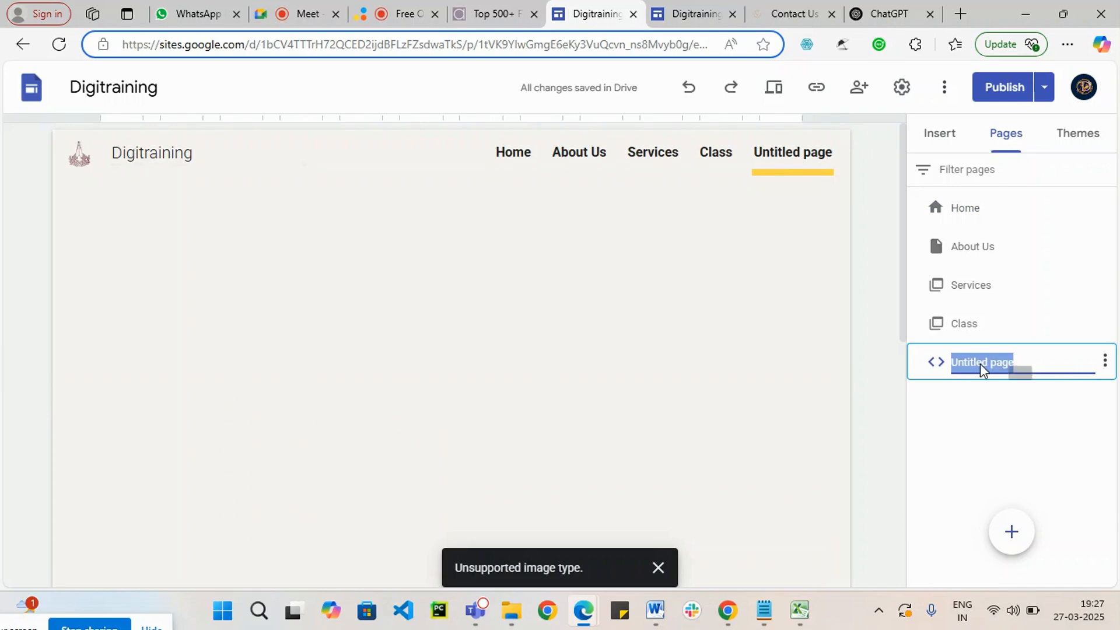
right_click(980, 369)
left_click(1022, 362)
left_click_drag(1022, 363, 951, 375)
type("v")
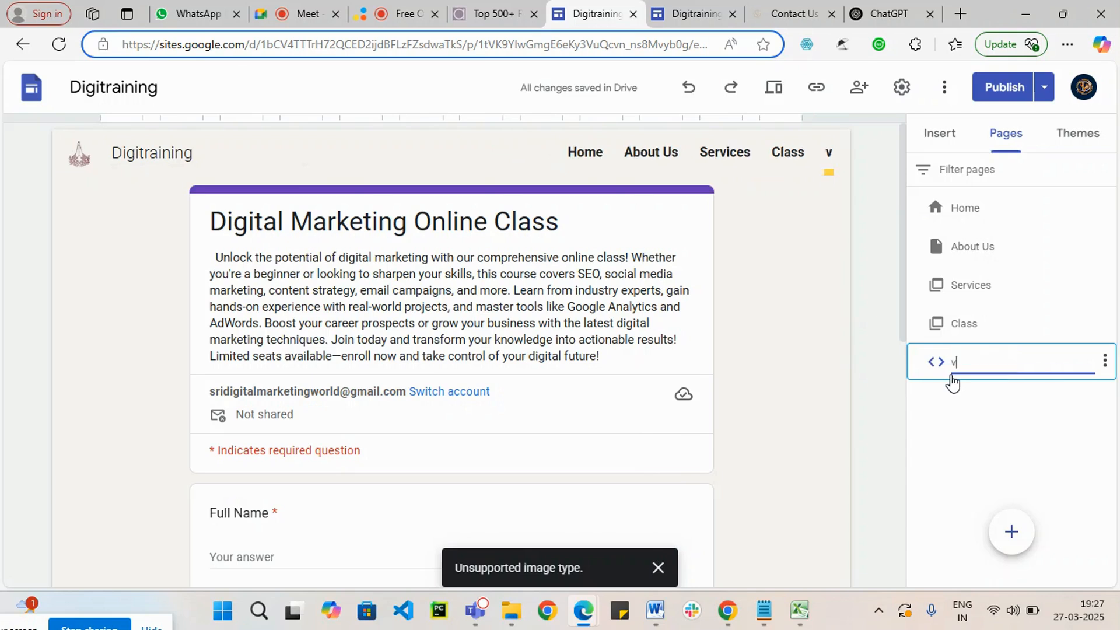
type("ideos")
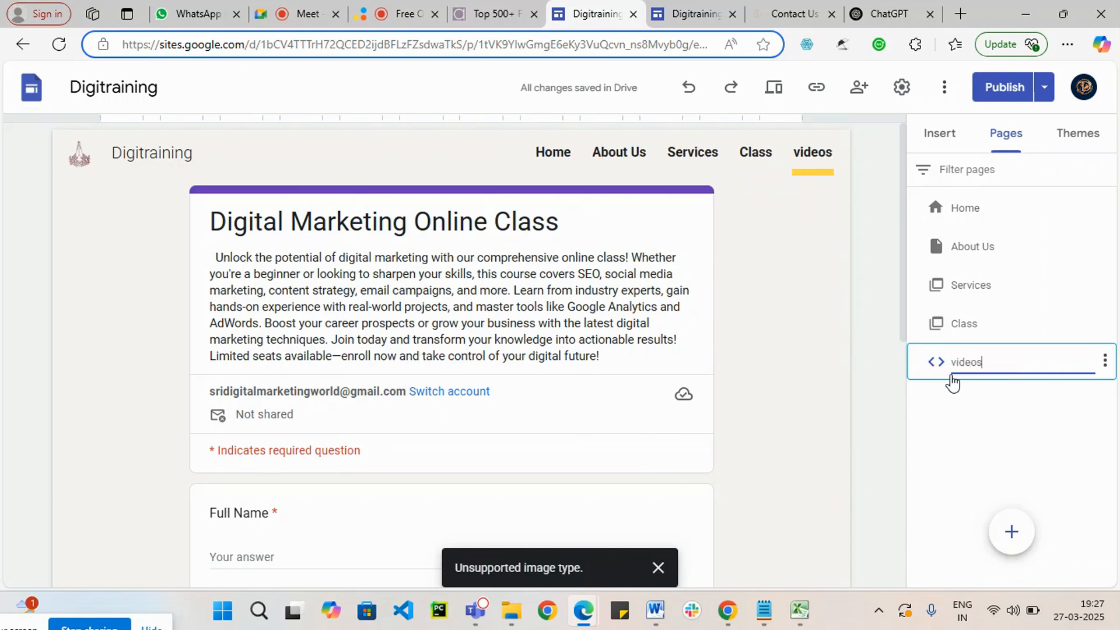
left_click(991, 445)
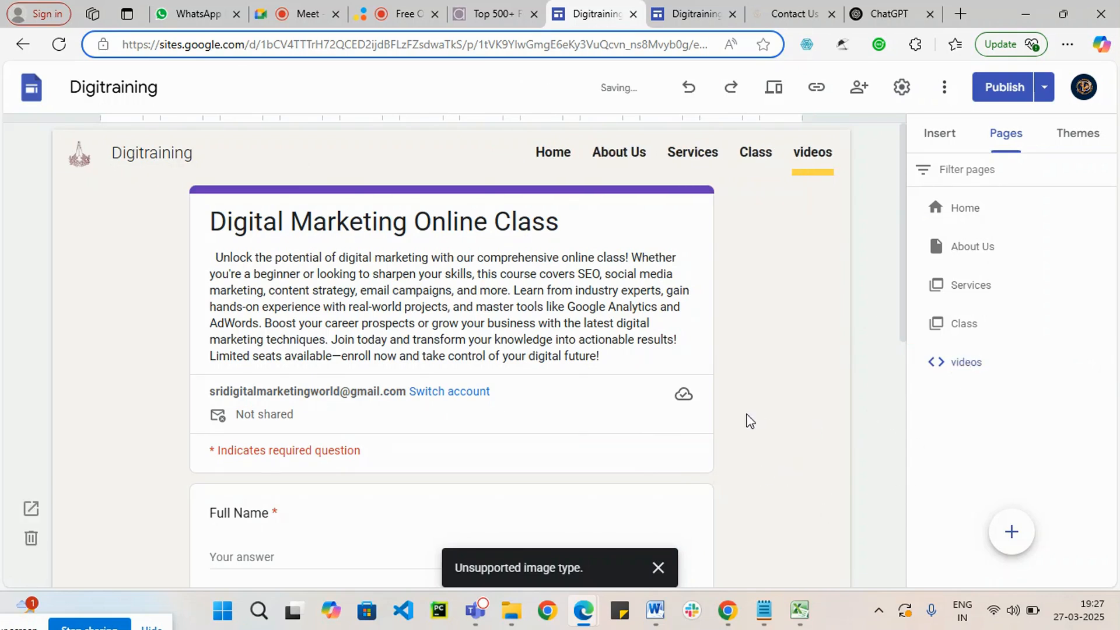
Step: Check the properties of the Class entry in the page list and close them
left_click(955, 330)
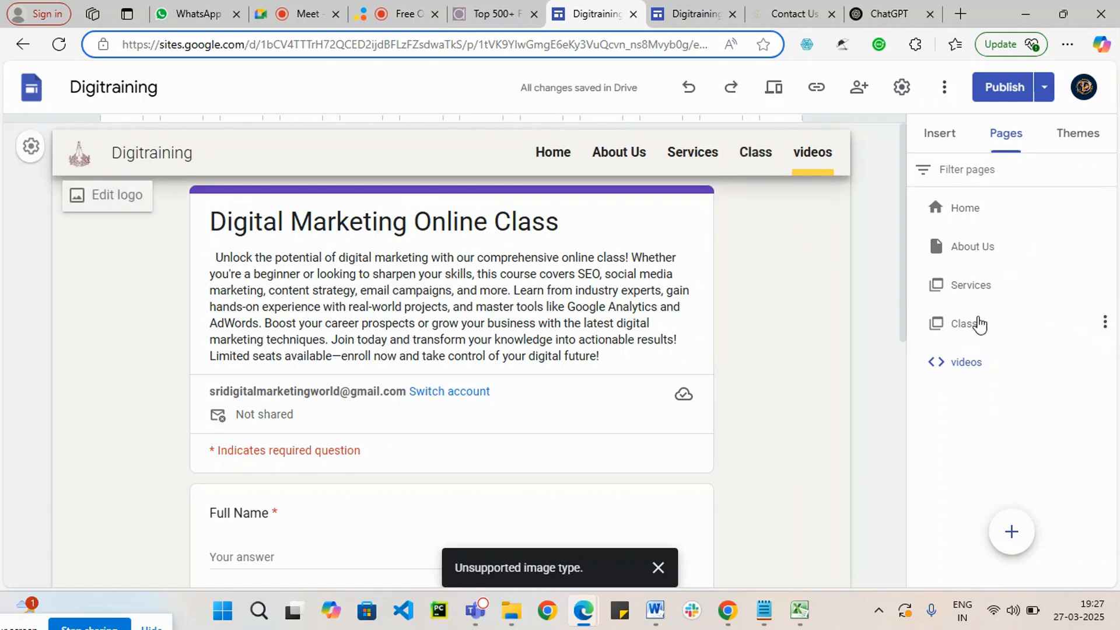
left_click(972, 332)
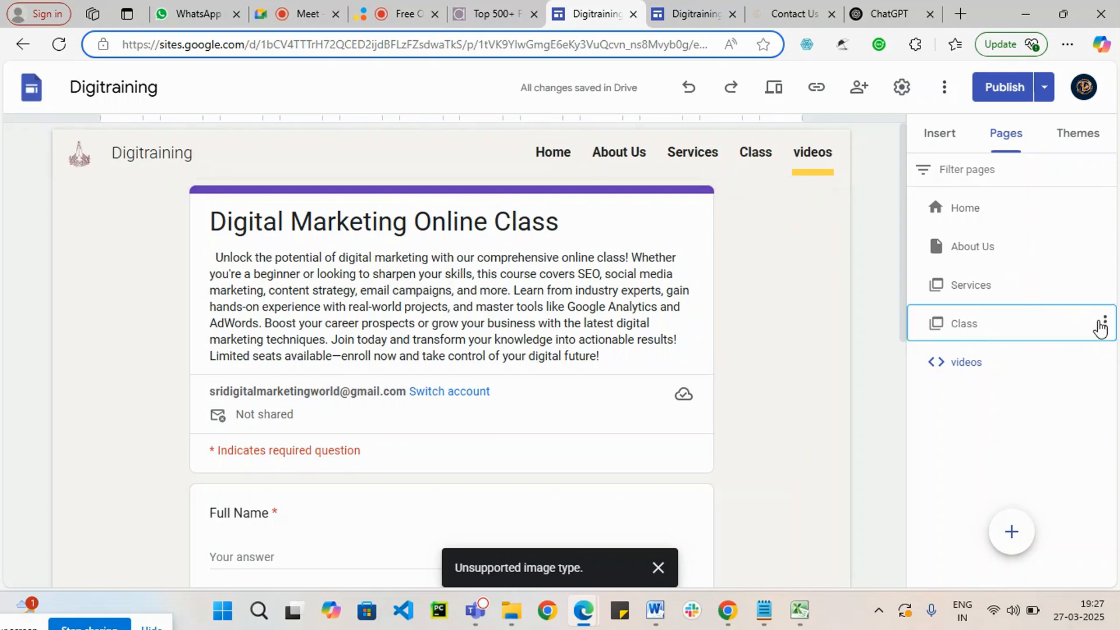
left_click(1104, 322)
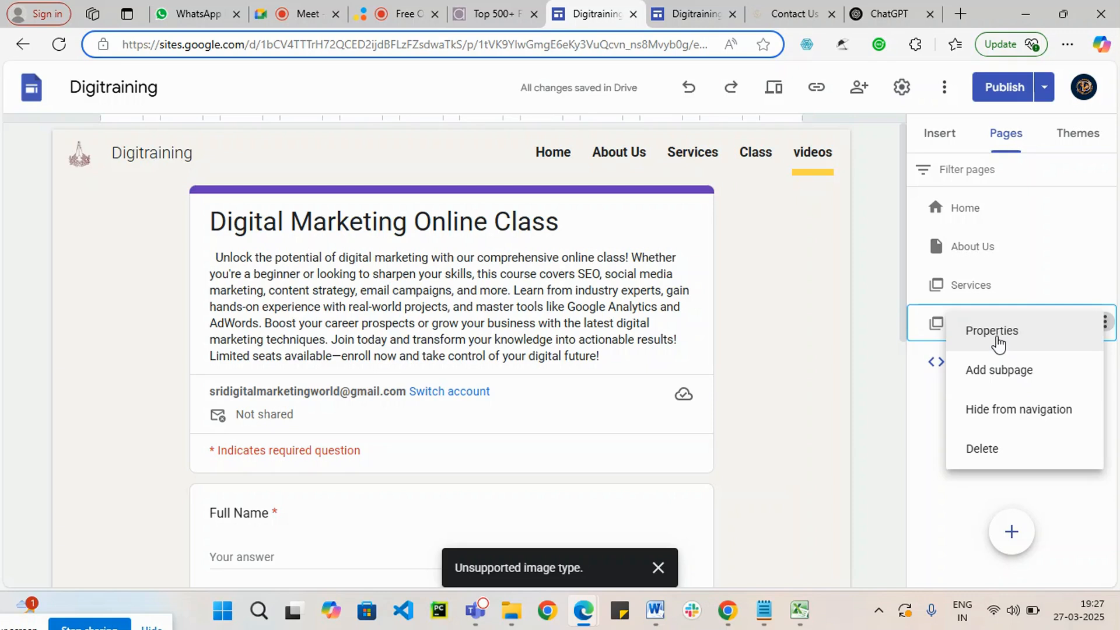
left_click(991, 330)
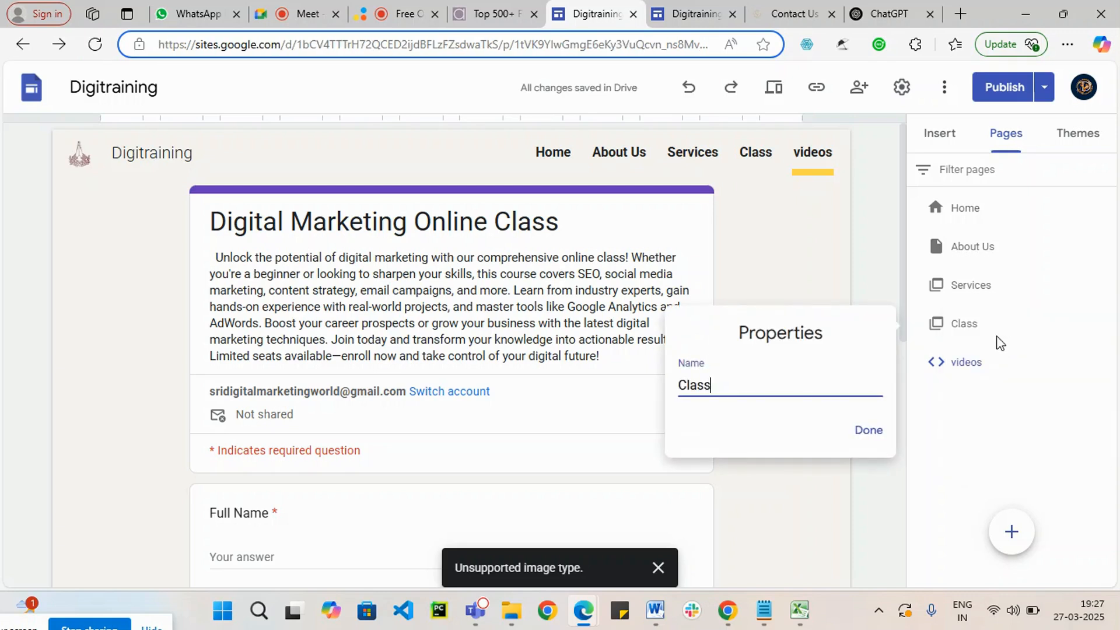
left_click(869, 435)
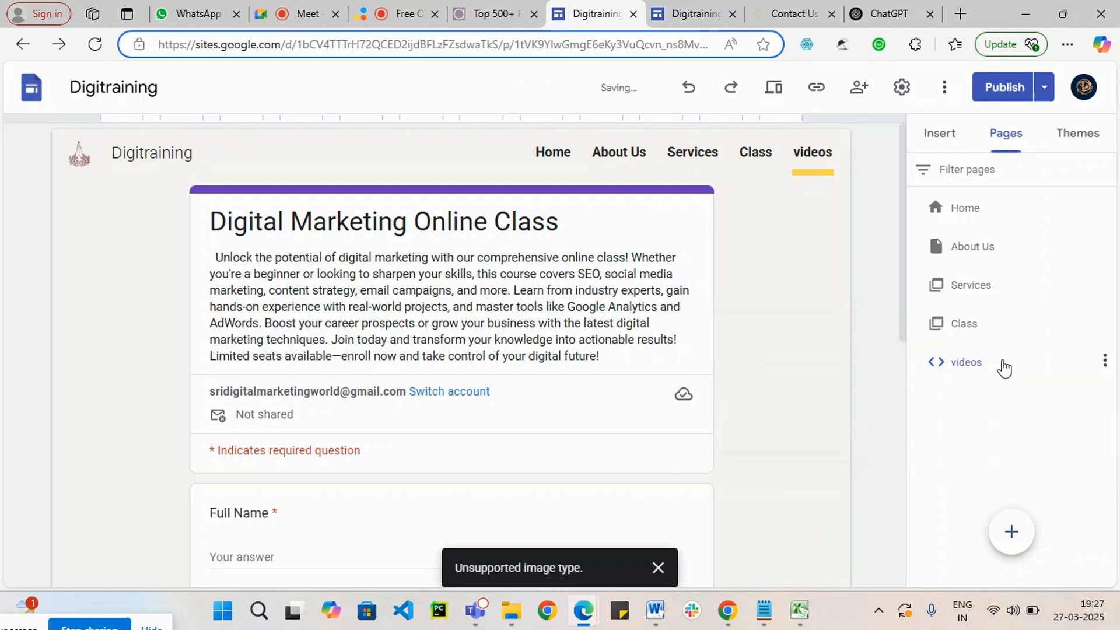
Step: Add a subpage named "online" under Class with the custom path left empty, and check it in the site navigation
left_click(1104, 324)
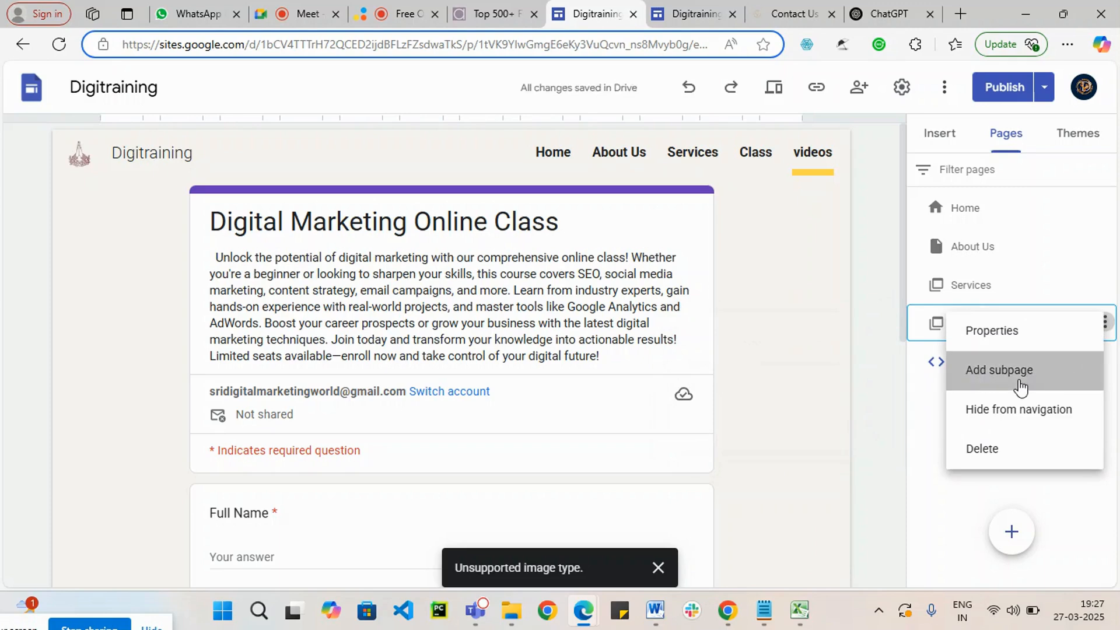
left_click(1020, 379)
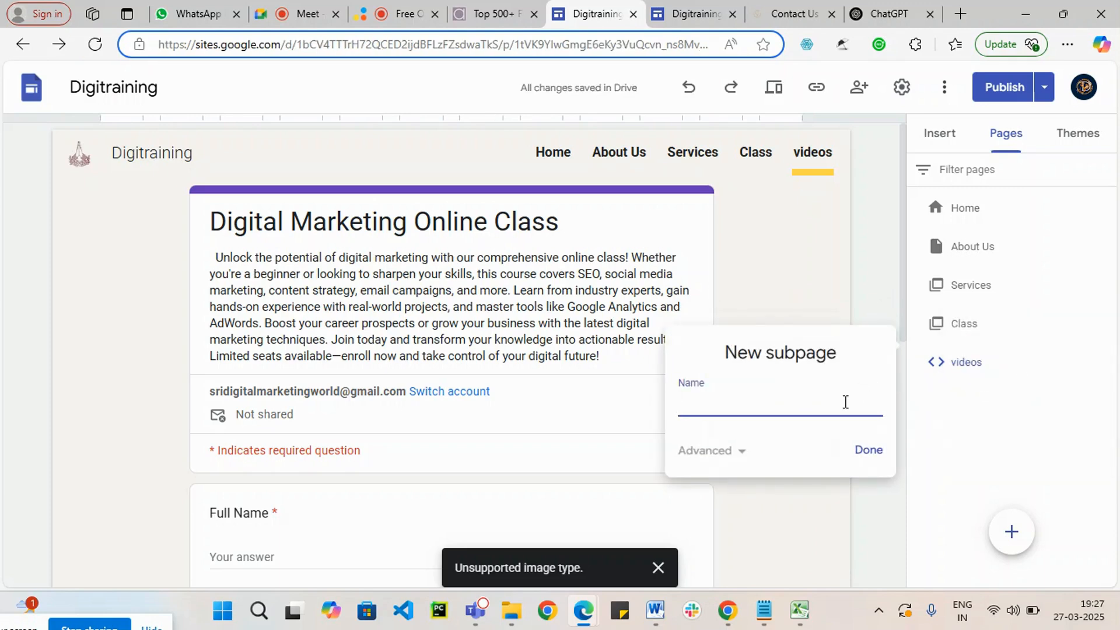
type("online")
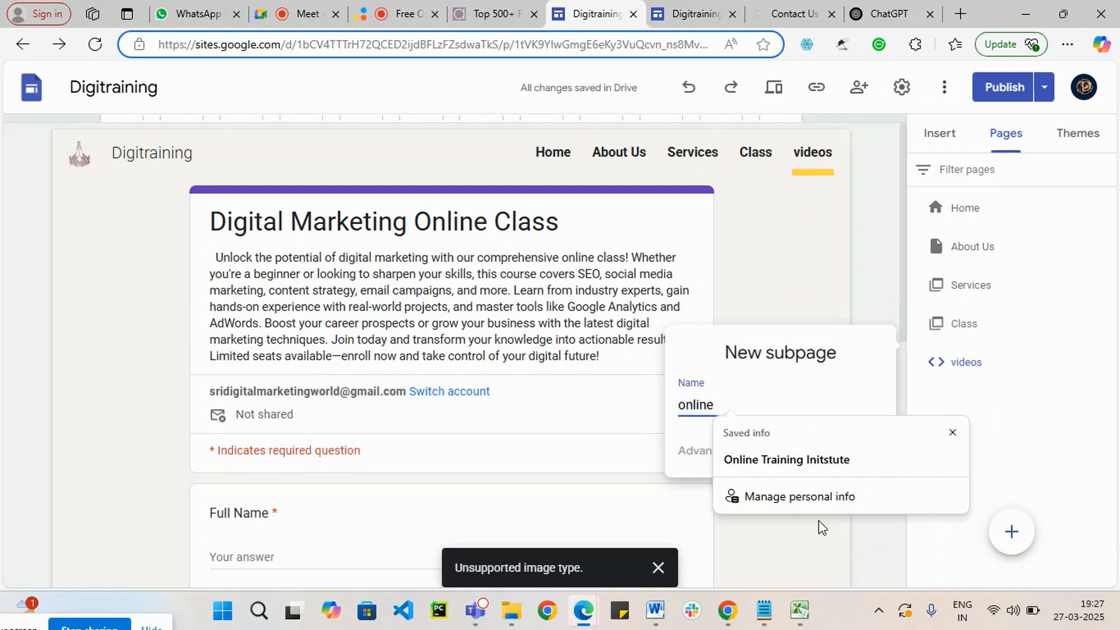
left_click(693, 473)
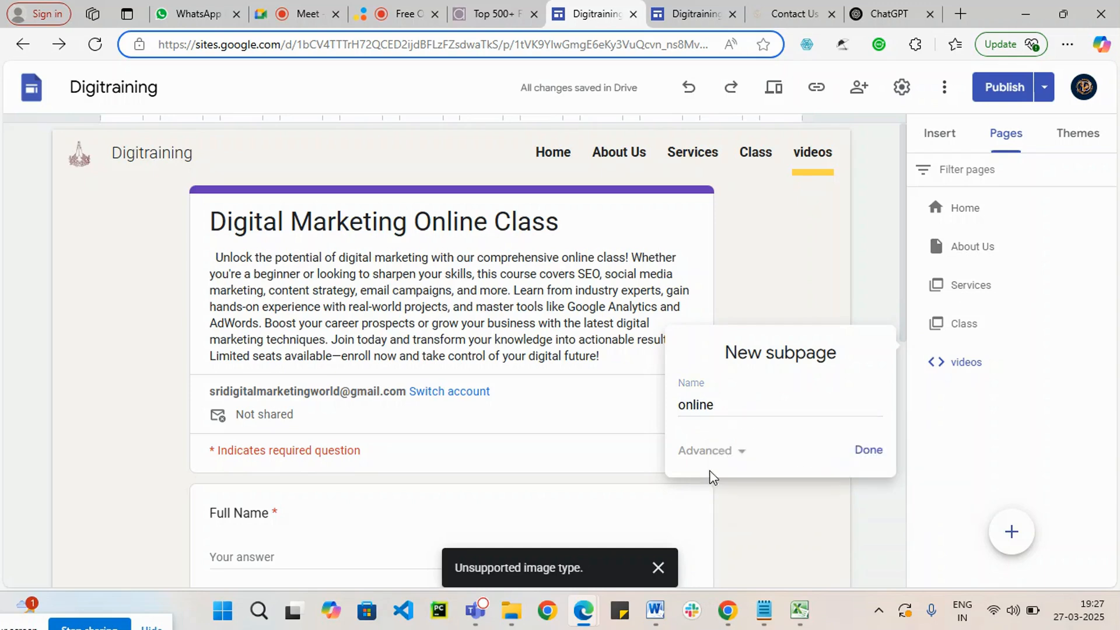
left_click(740, 463)
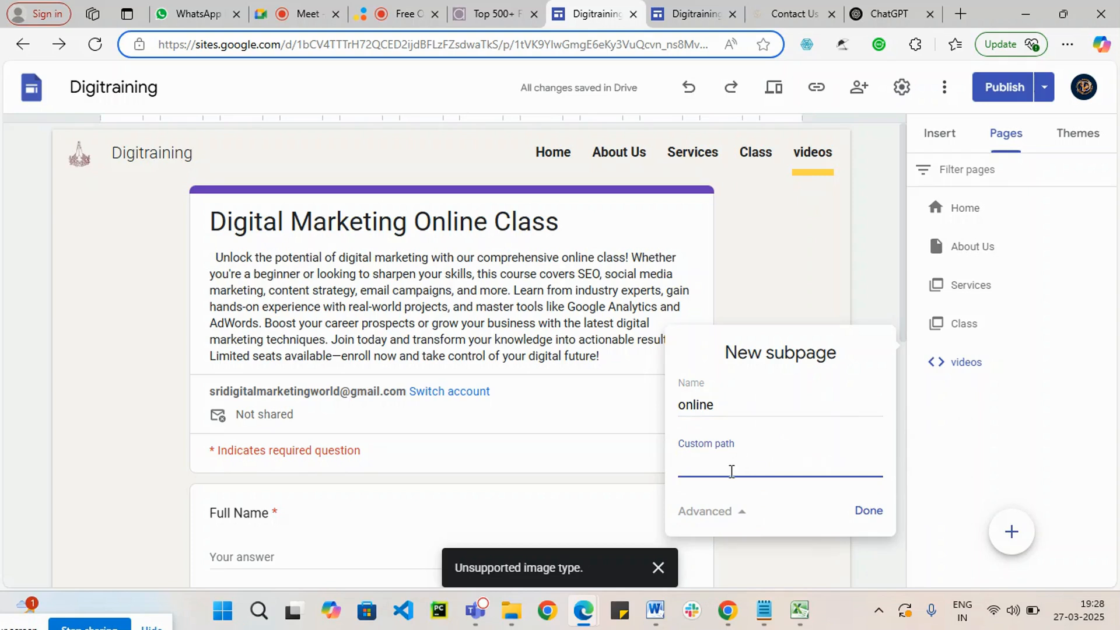
left_click(865, 514)
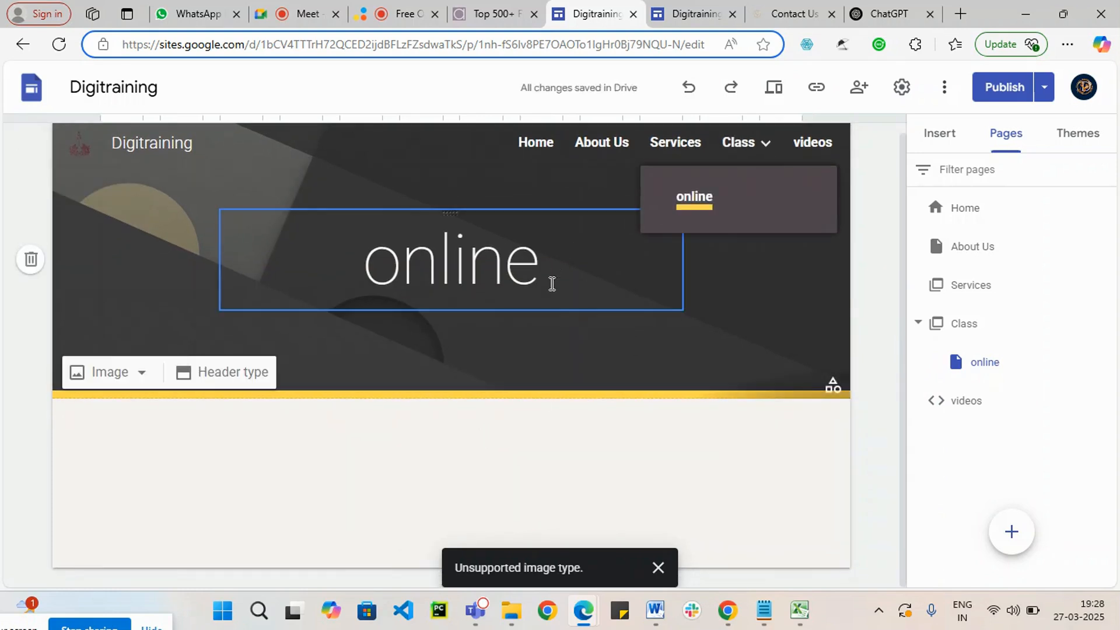
mouse_move(757, 142)
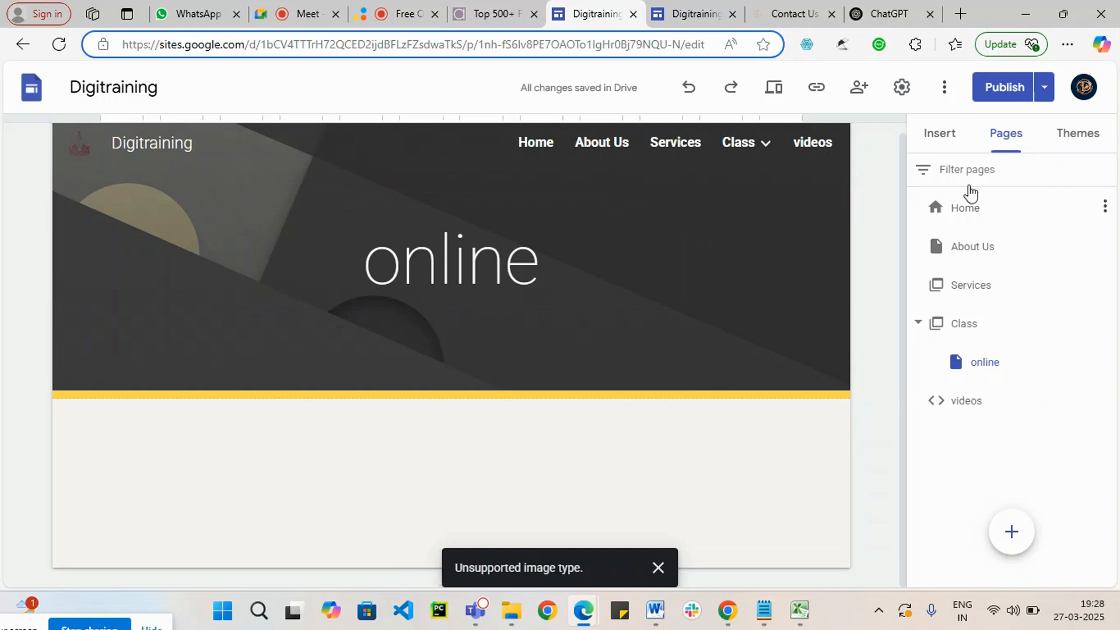
Step: Insert a content block with three image placeholders, each with a heading and text, on the online page
left_click(937, 140)
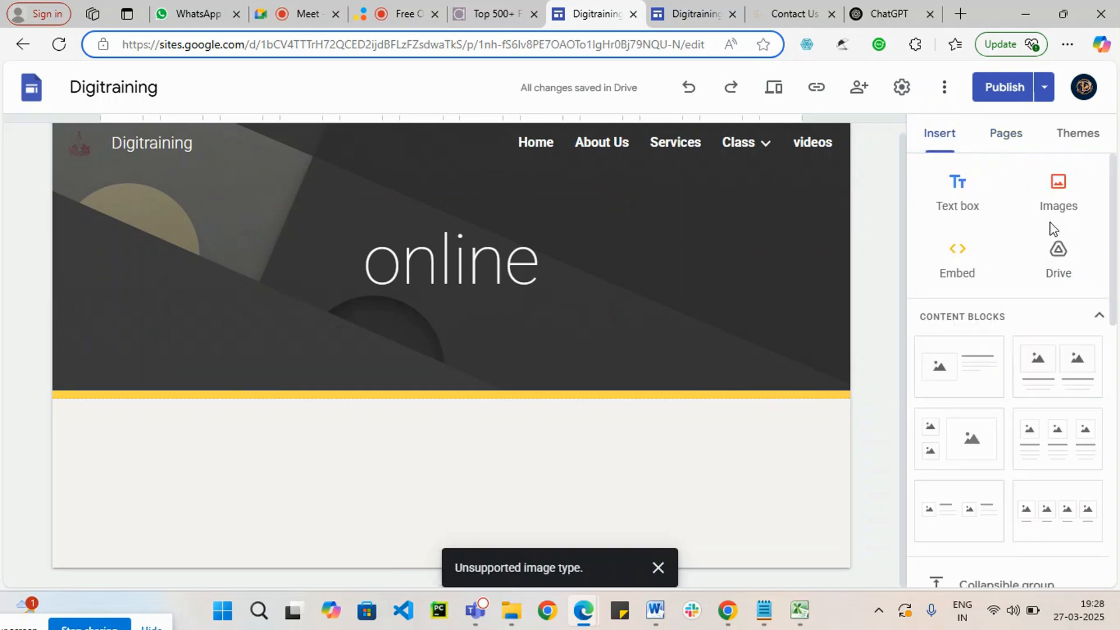
left_click(1055, 186)
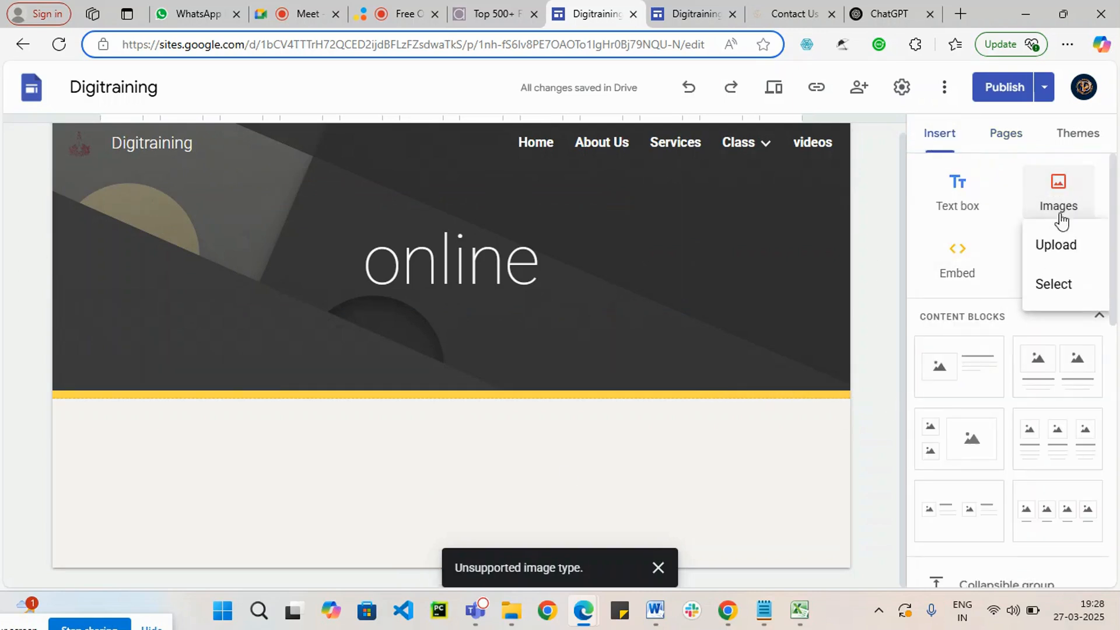
left_click(1055, 438)
Step: Enter the headings "SEO", "SMO" and "PPC" under the three image placeholders, in that order
left_click(234, 462)
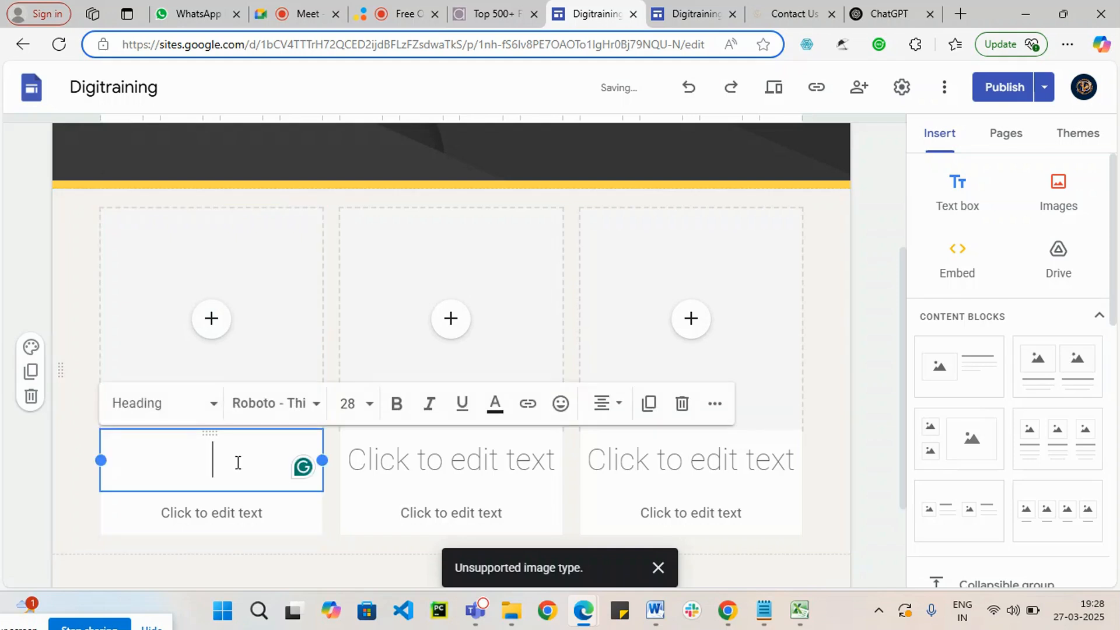
type("SEO")
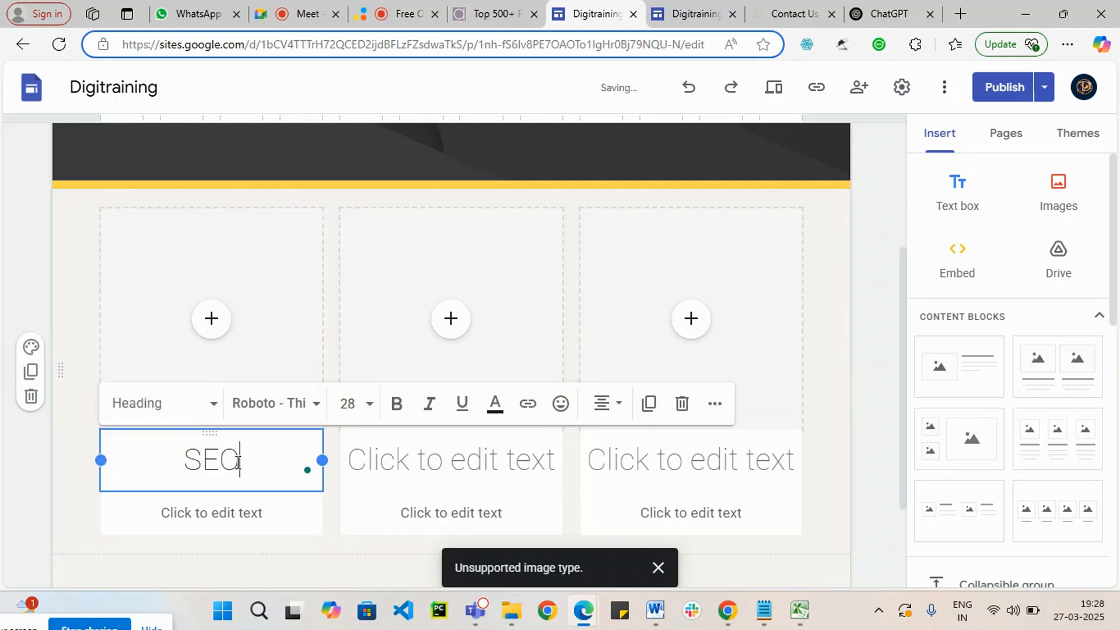
left_click(461, 465)
type("SMO")
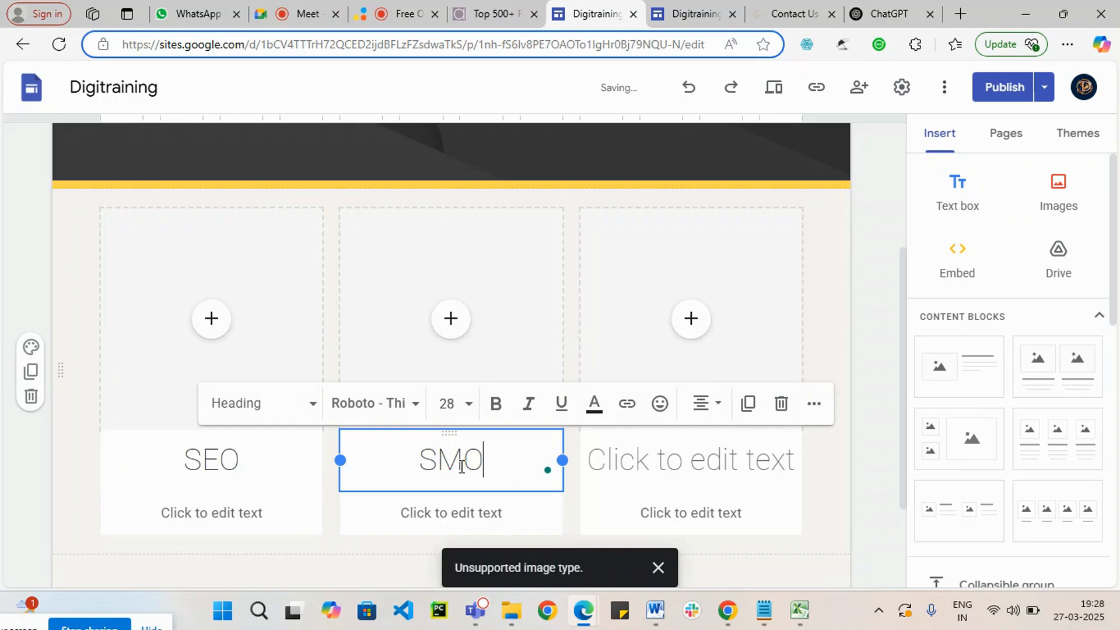
left_click(676, 472)
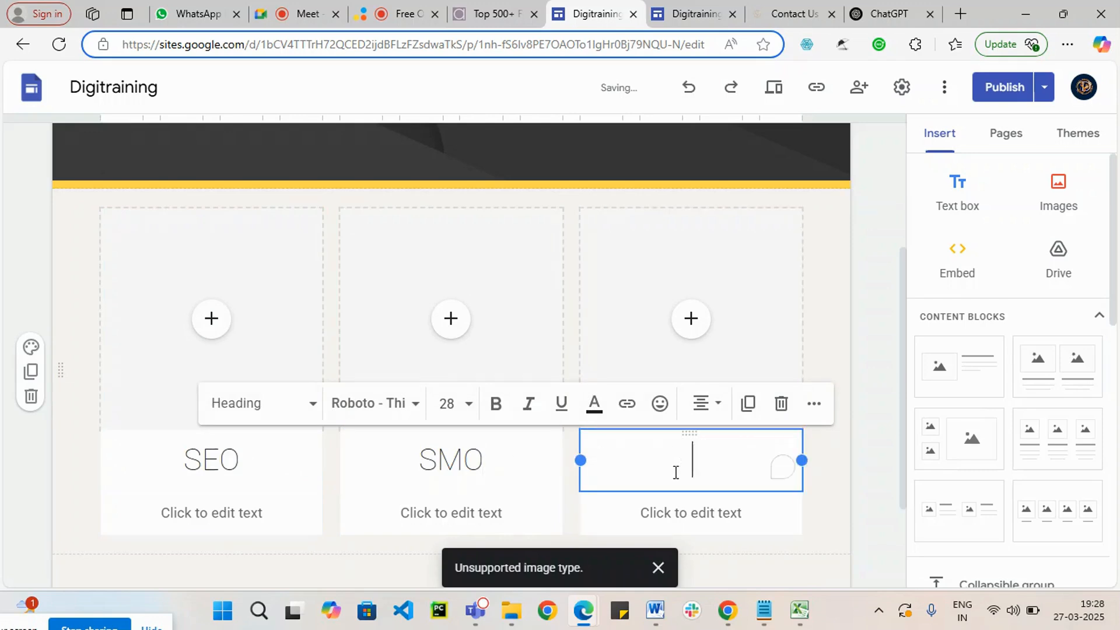
type("PPC")
left_click(823, 489)
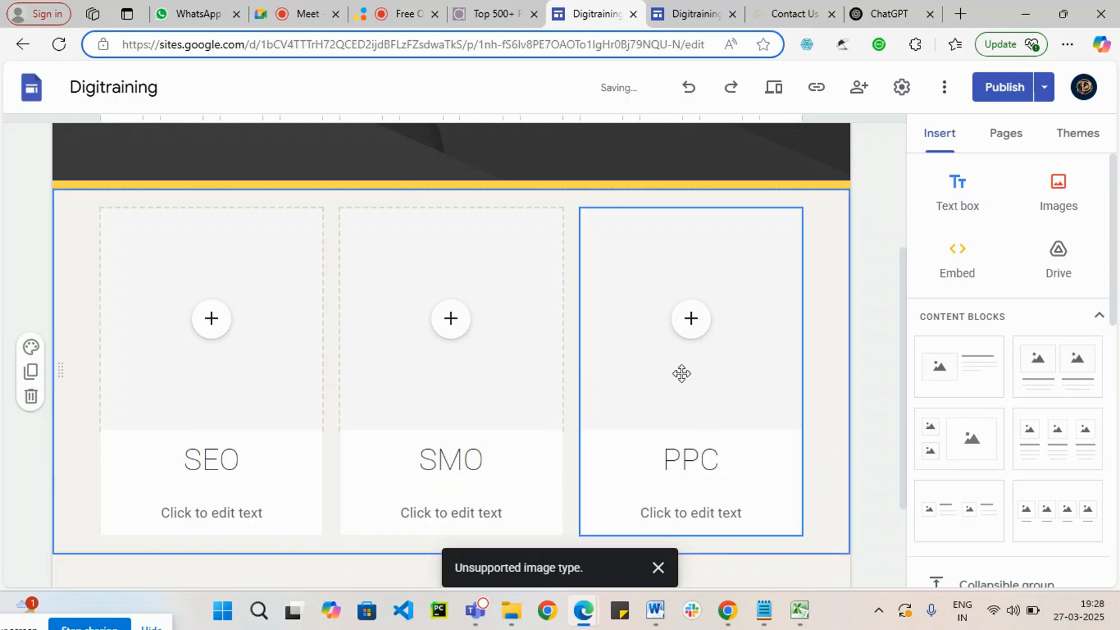
Step: Open the published site link for Digitraining and copy it
scroll(470, 349, "up", 4)
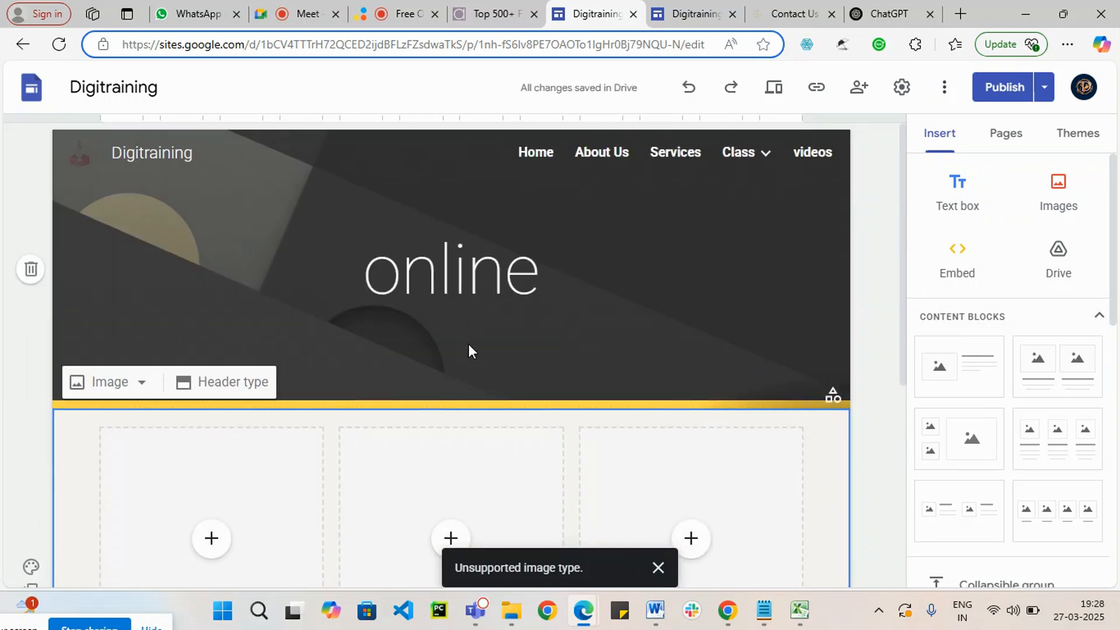
scroll(734, 361, "down", 6)
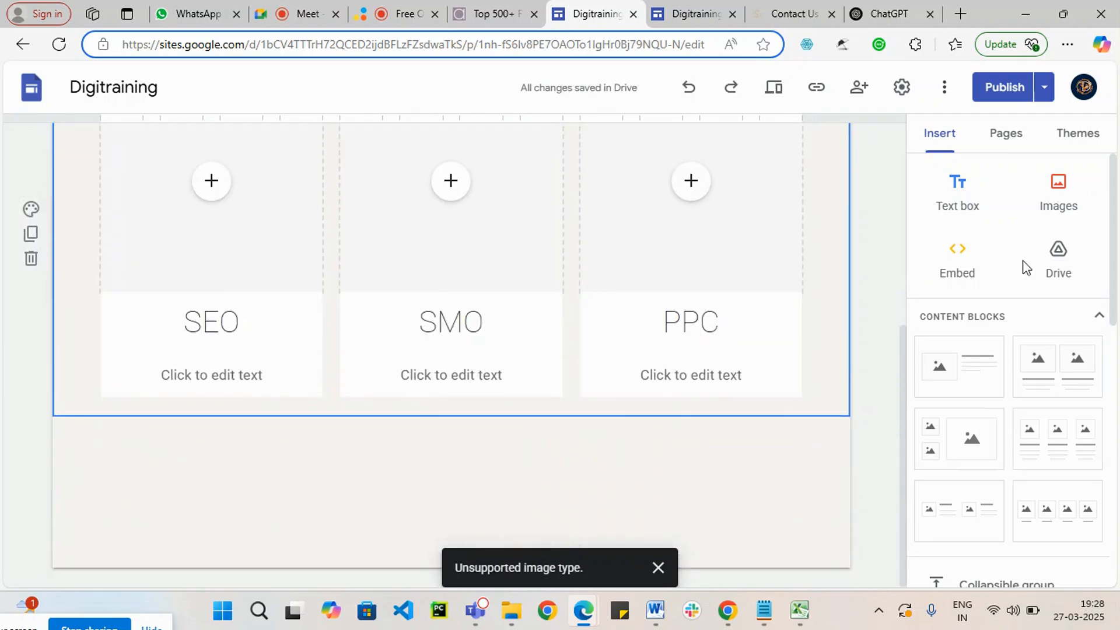
left_click(818, 88)
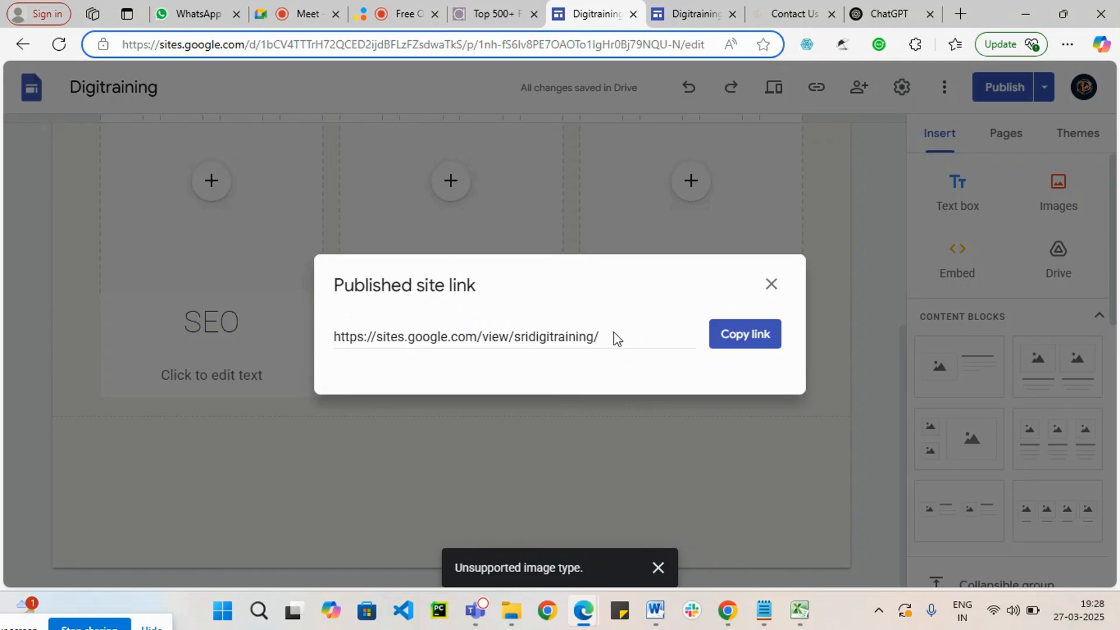
left_click_drag(619, 337, 298, 345)
left_click(752, 342)
Step: Examine the online page's header navigation and the list of components that can be inserted
scroll(687, 379, "up", 5)
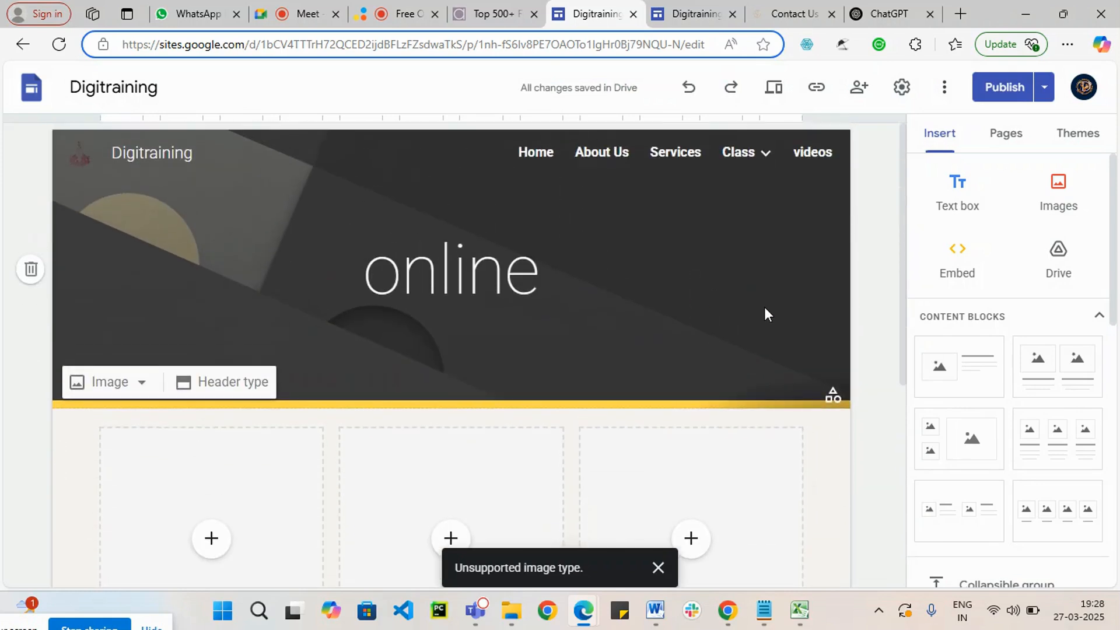
left_click(764, 166)
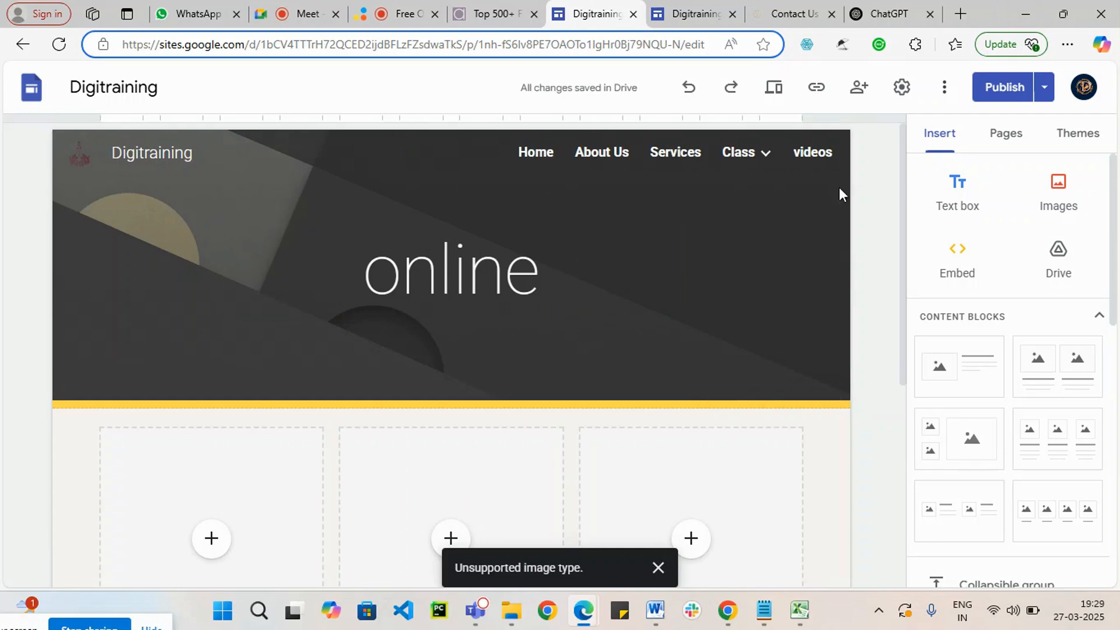
scroll(1038, 447, "down", 5)
scroll(1037, 447, "down", 4)
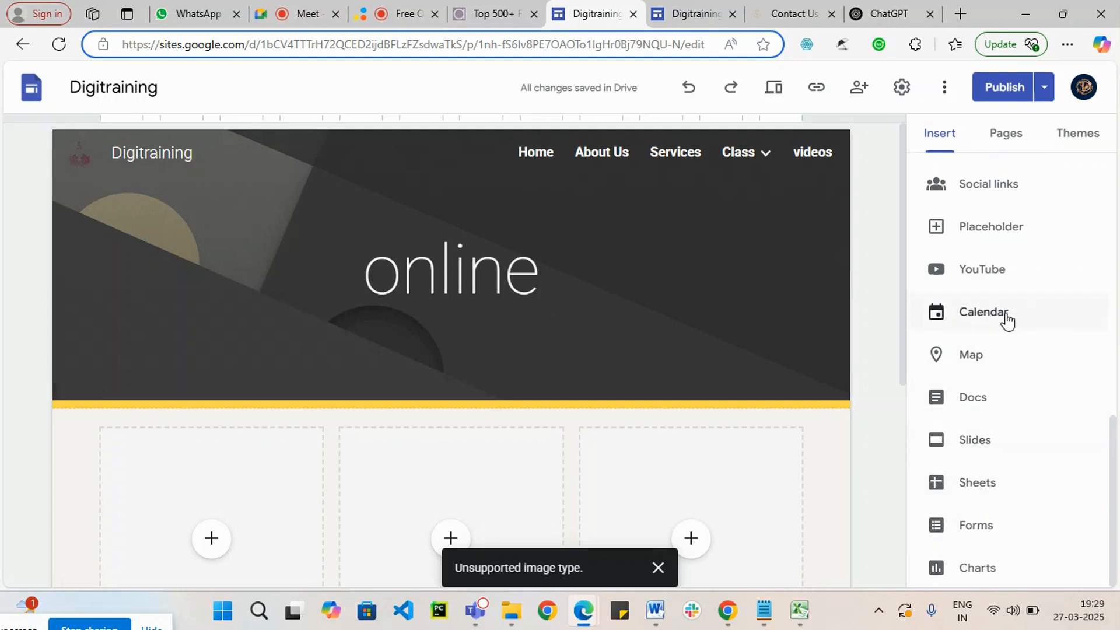
scroll(1021, 261, "up", 3)
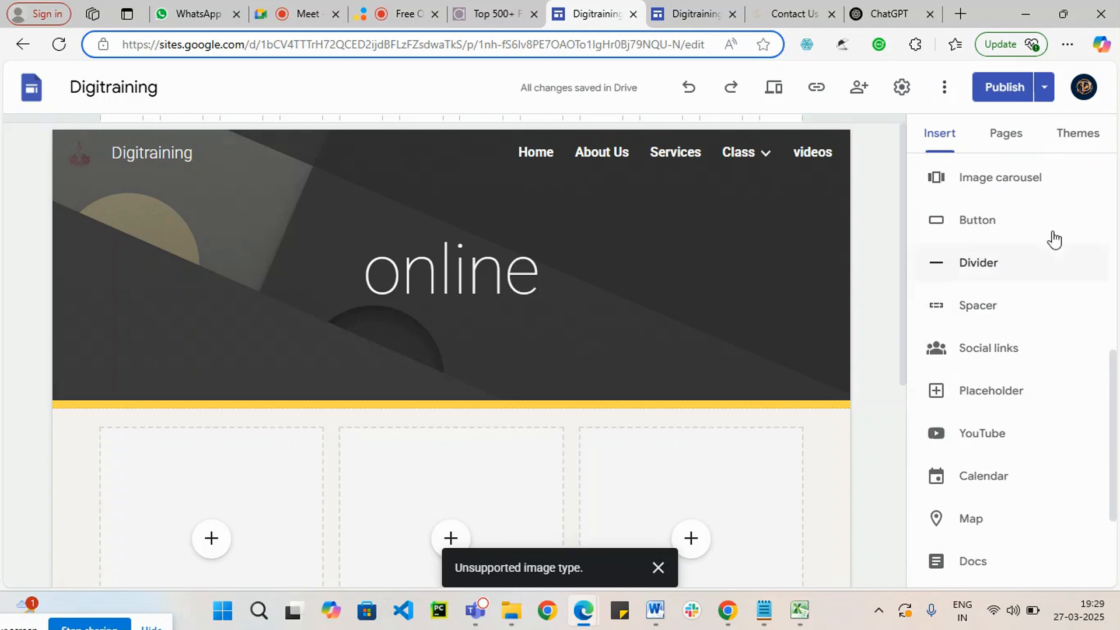
Step: Review the available themes and the site's sharing and access settings without changing them
left_click(1084, 146)
scroll(996, 443, "down", 5)
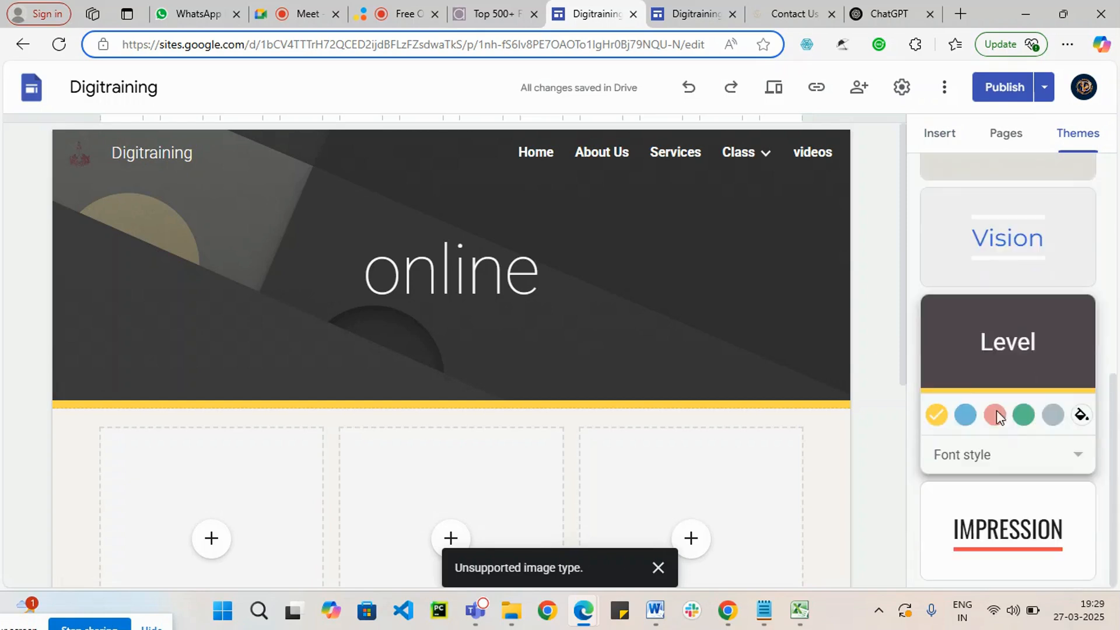
left_click(861, 95)
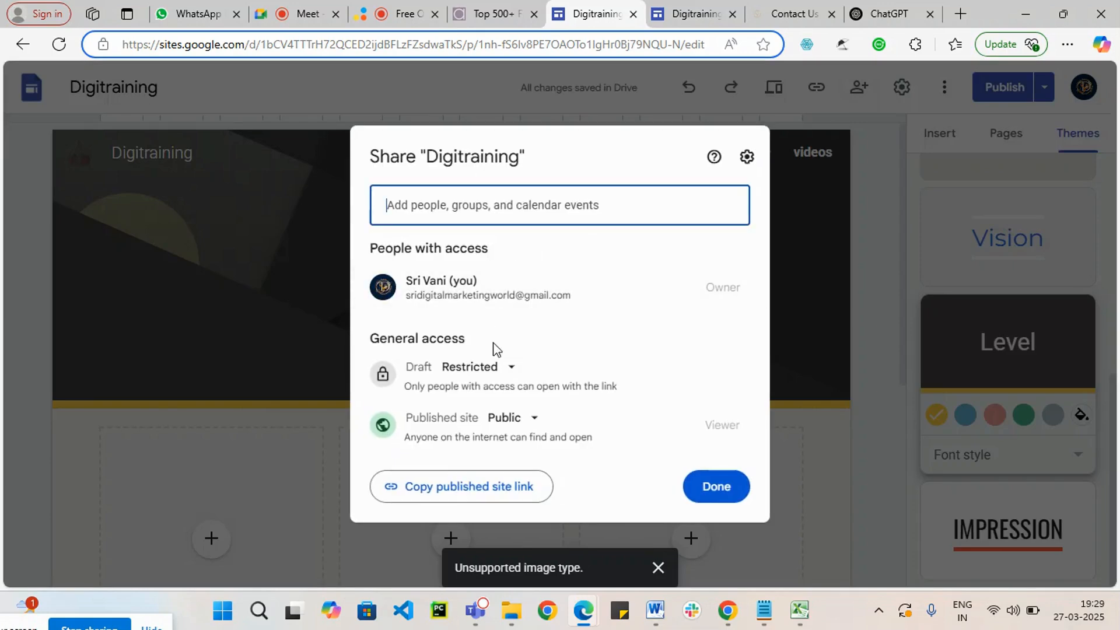
left_click(813, 490)
Step: Preview the online page at phone, tablet and large-screen sizes, and dismiss the image error notice
left_click(773, 86)
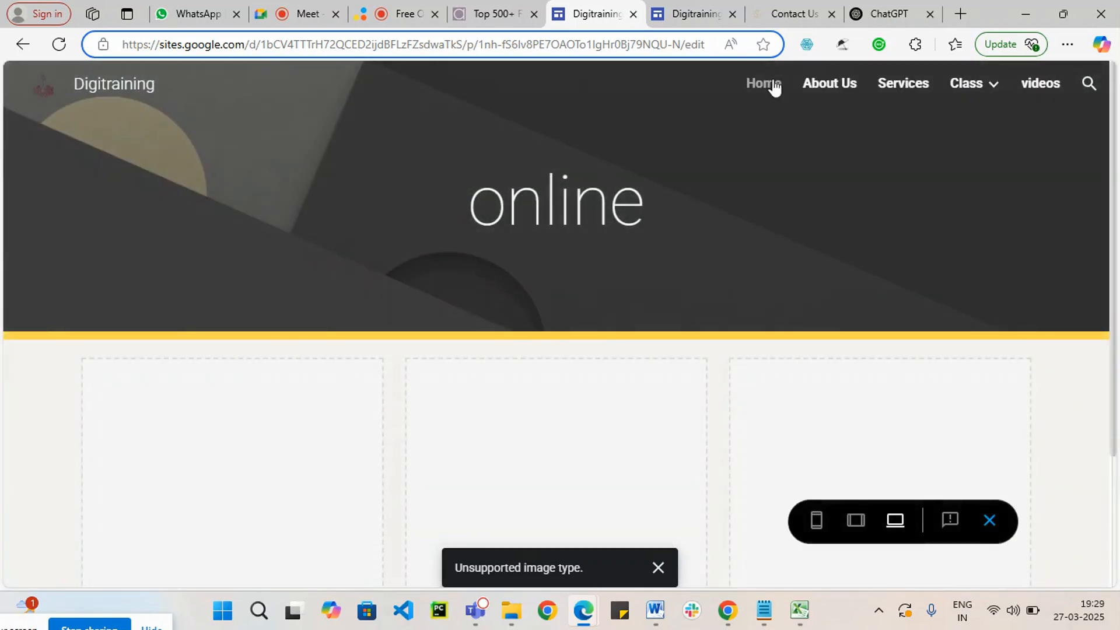
left_click(816, 527)
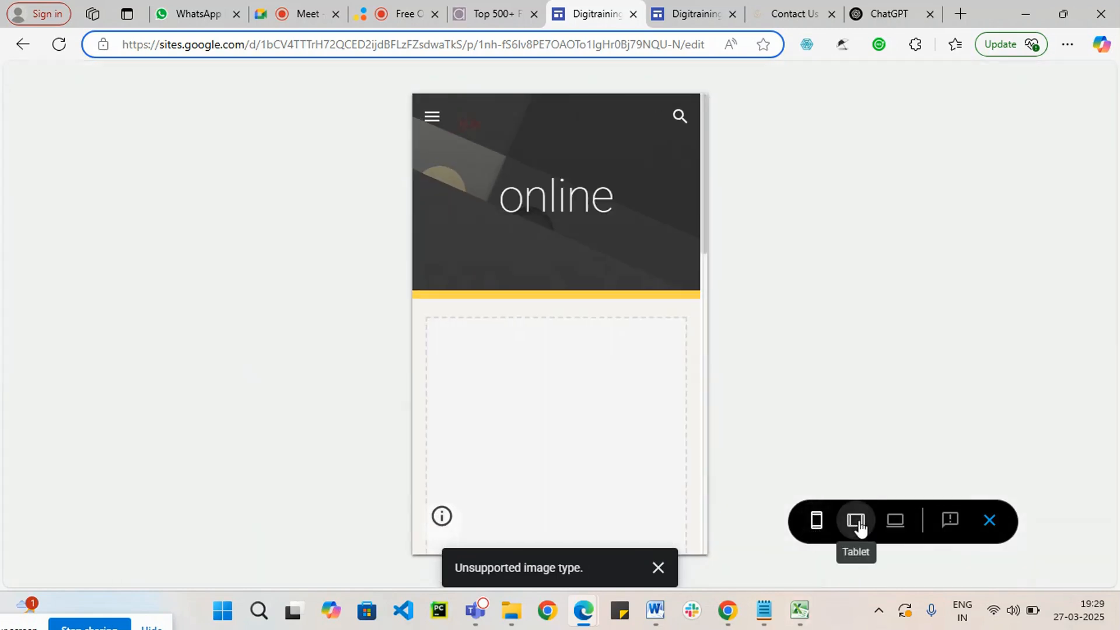
left_click(854, 522)
left_click(899, 528)
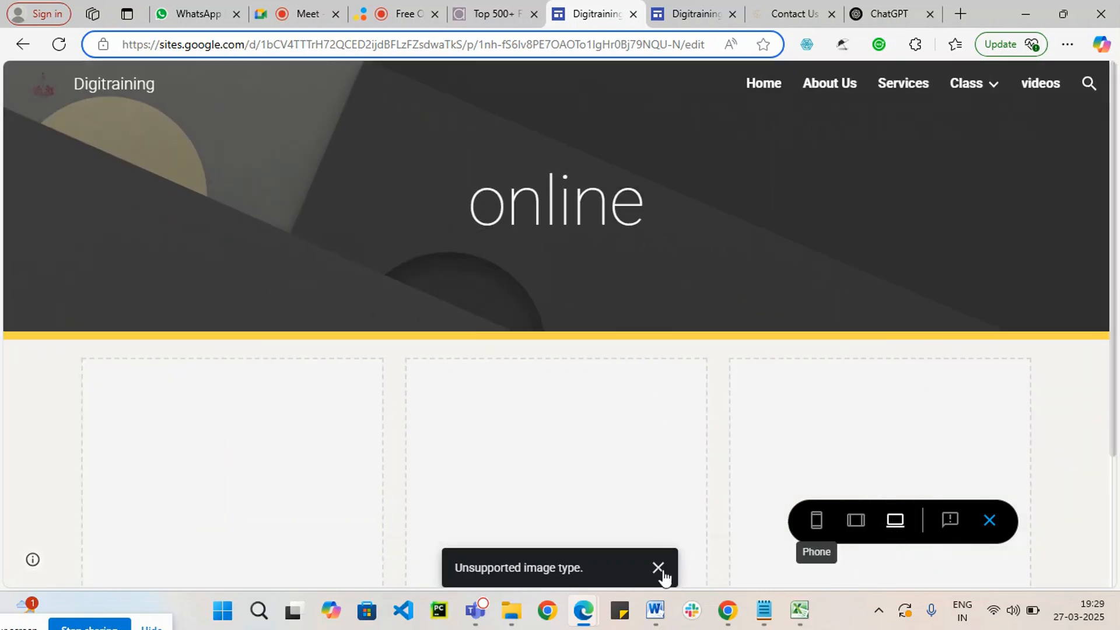
left_click(658, 568)
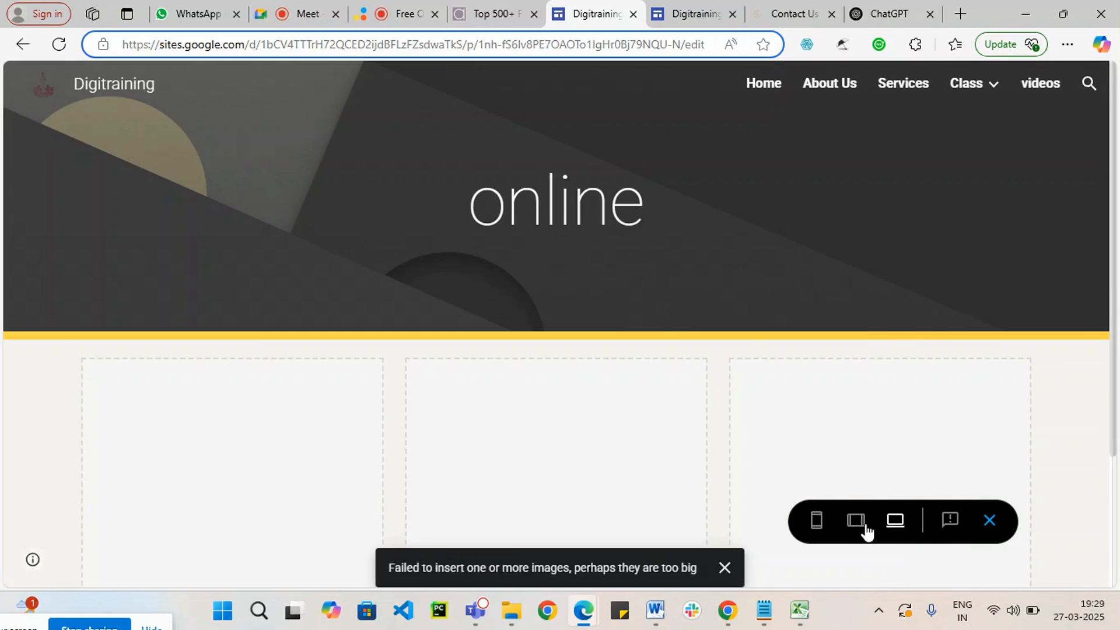
Step: Leave the preview and return to editing the online page
left_click(502, 13)
left_click(590, 12)
left_click(691, 16)
left_click(590, 12)
left_click(22, 44)
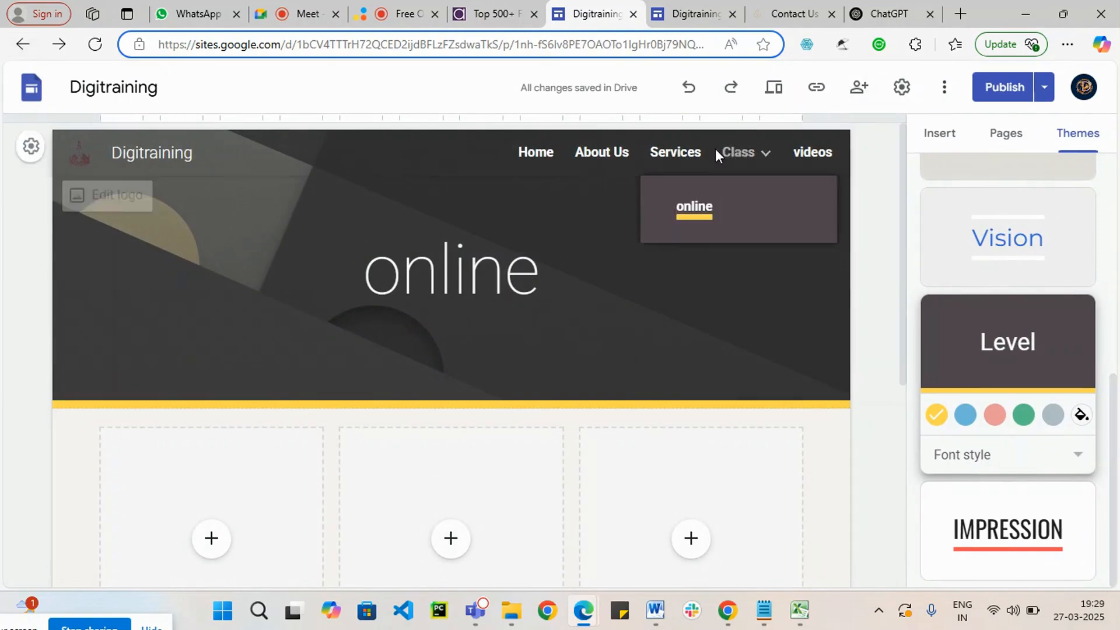
left_click(493, 195)
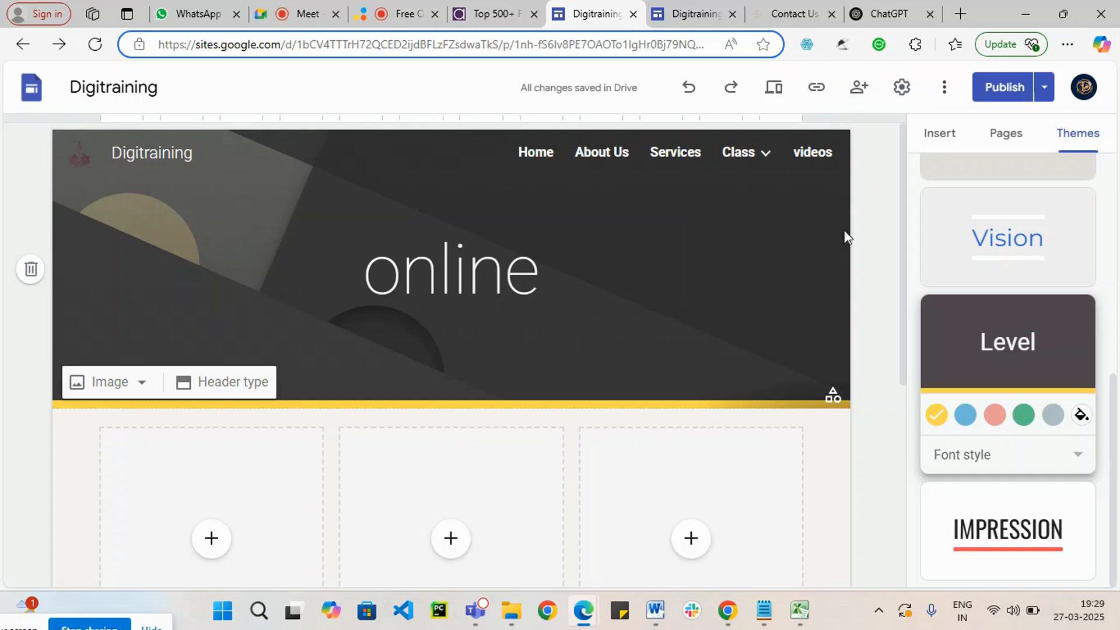
Step: Review the site's settings for navigation, brand images, viewer tools, custom domains and analytics
left_click(903, 89)
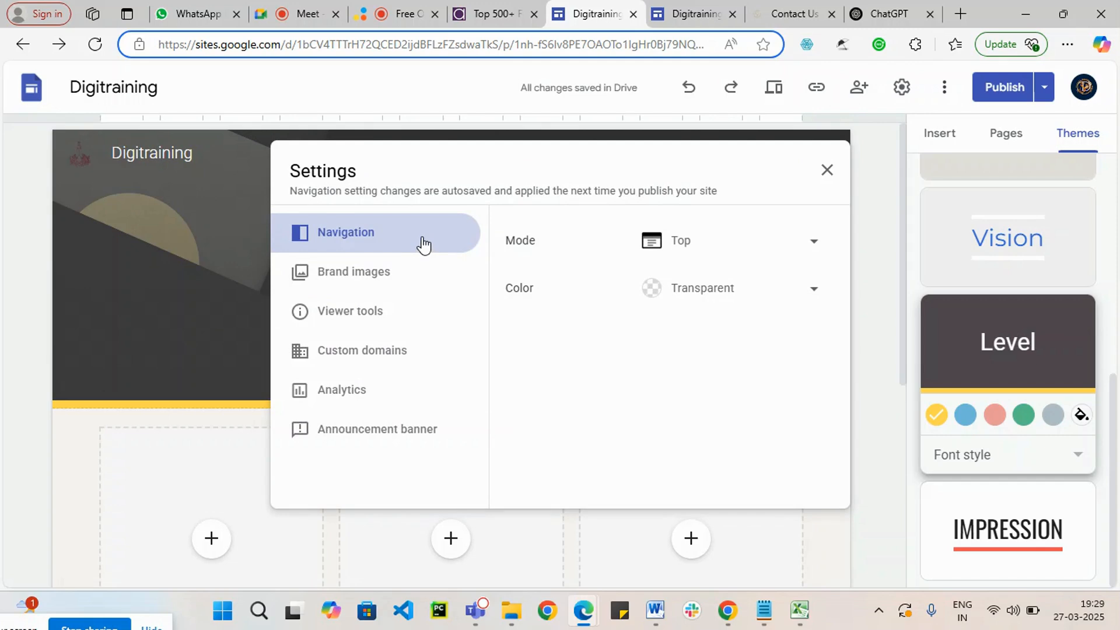
left_click(384, 279)
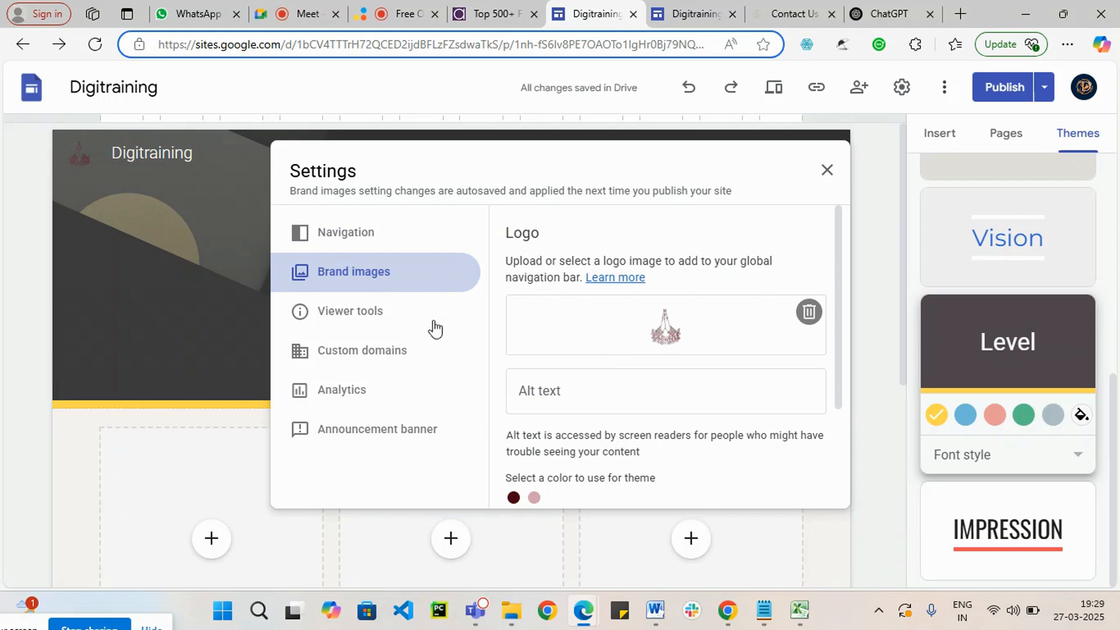
left_click(357, 322)
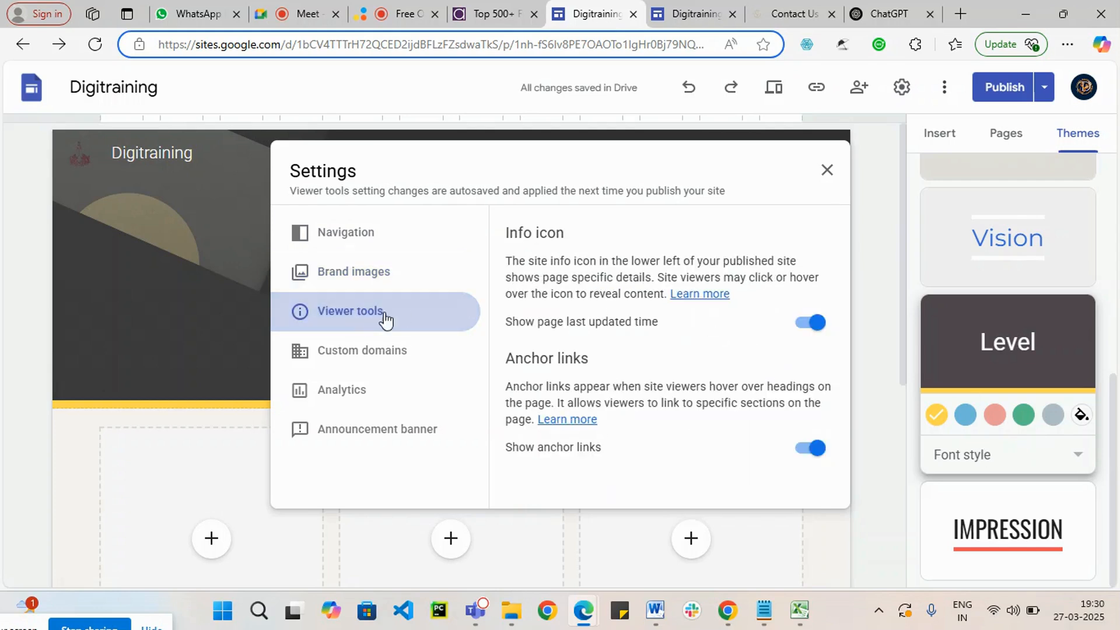
left_click(378, 353)
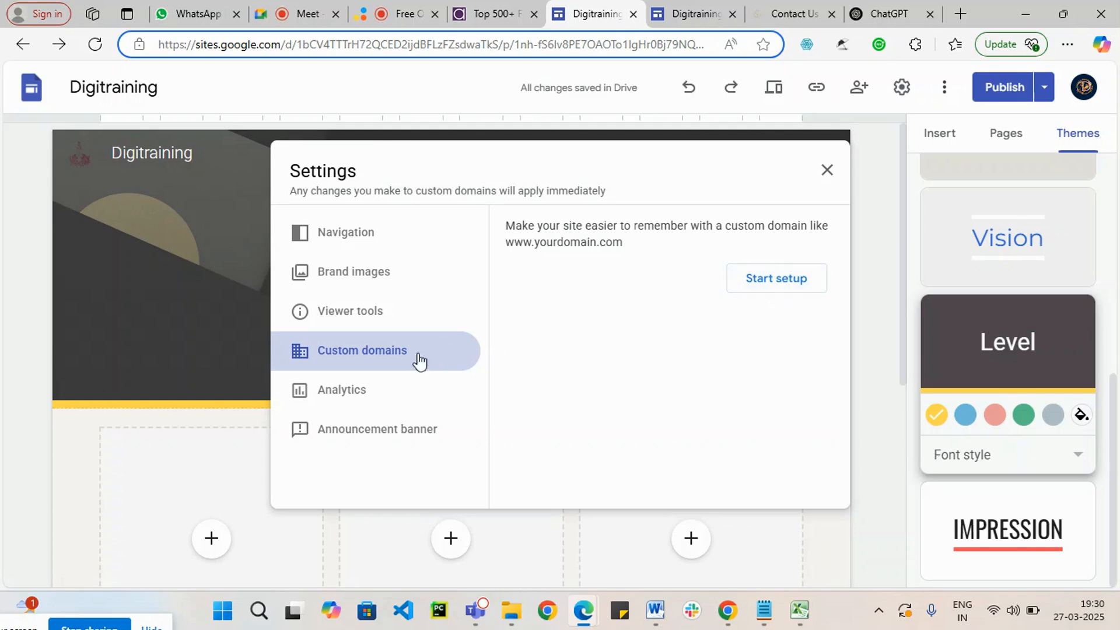
left_click(351, 392)
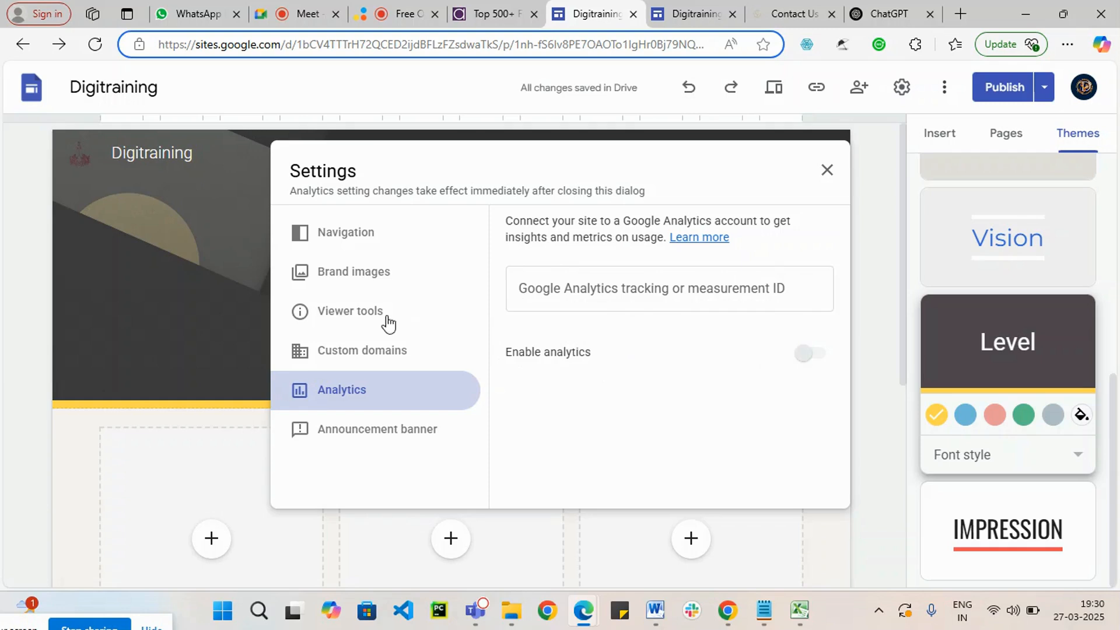
Step: Turn on the site's announcement banner and set its color to green
left_click(392, 439)
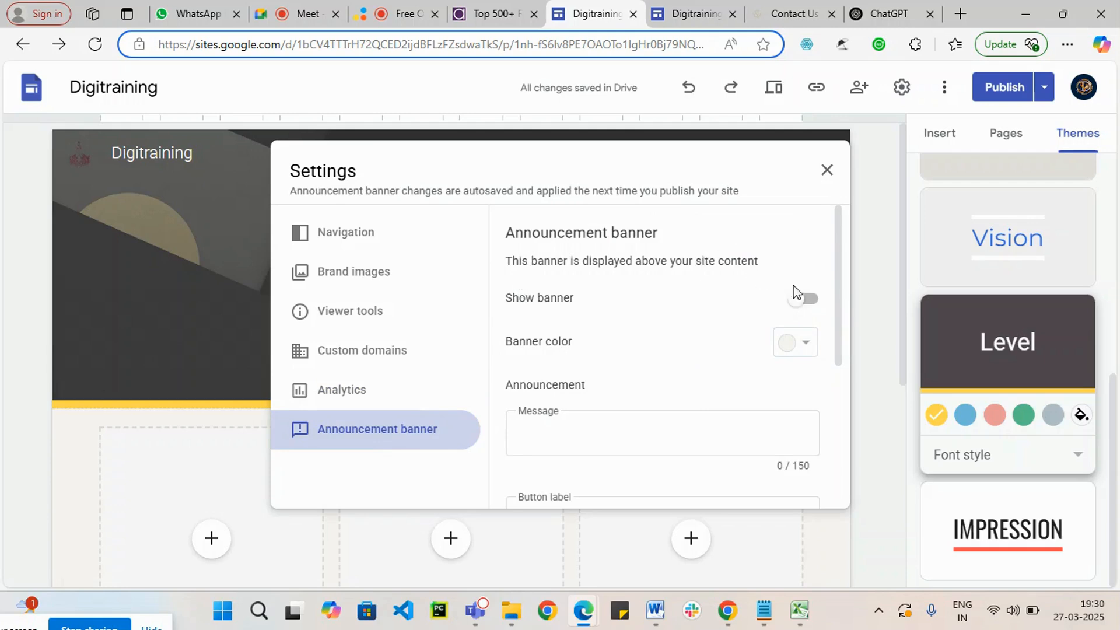
left_click(819, 305)
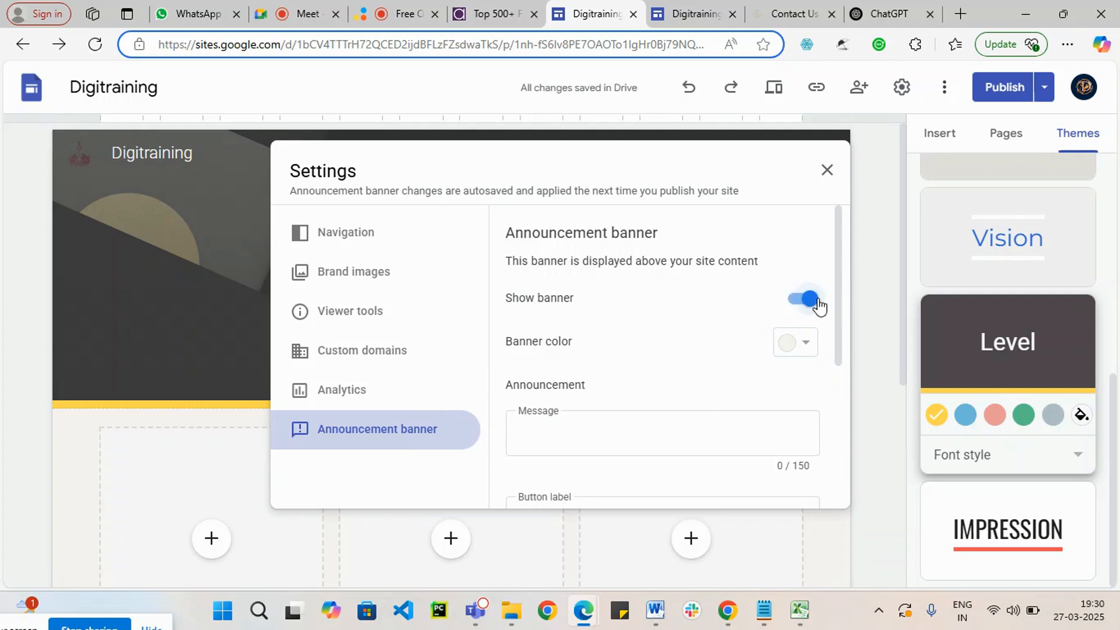
scroll(548, 350, "down", 2)
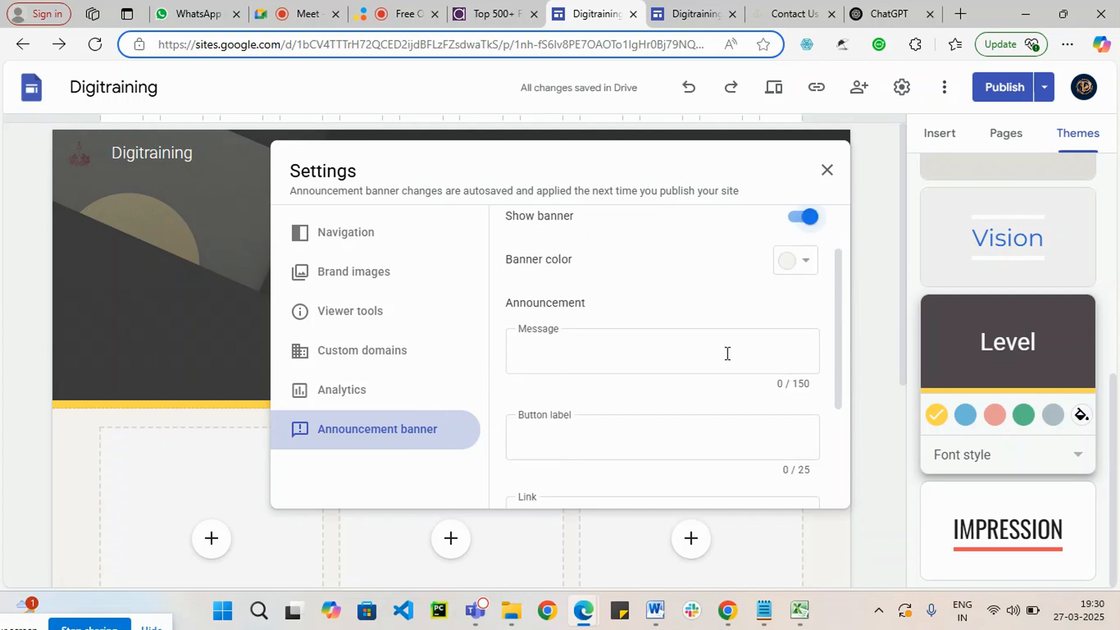
left_click(796, 261)
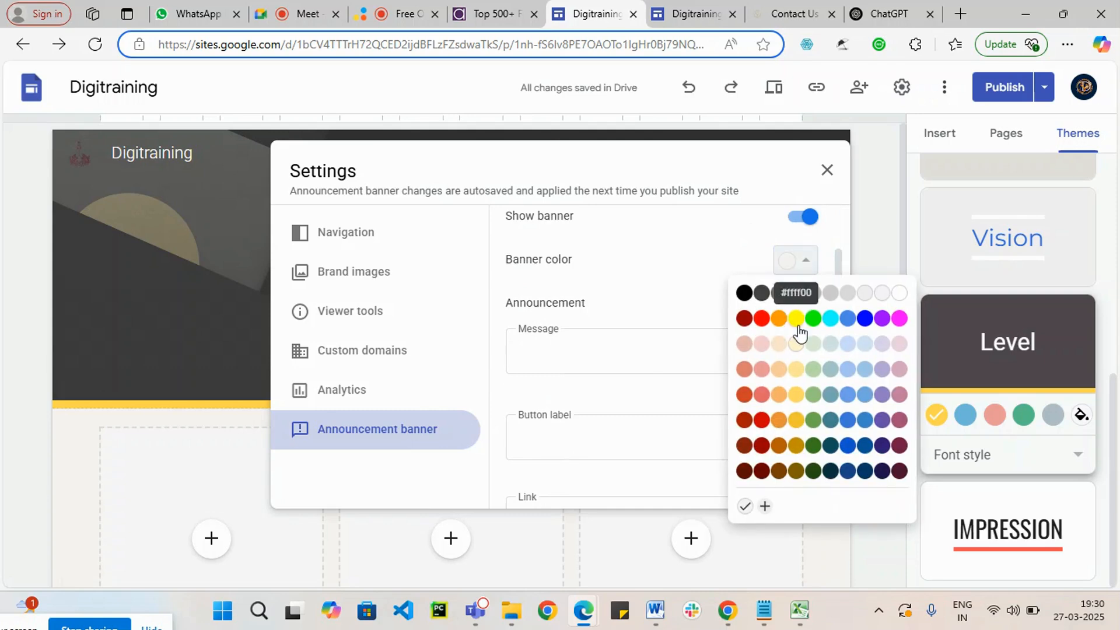
left_click(813, 420)
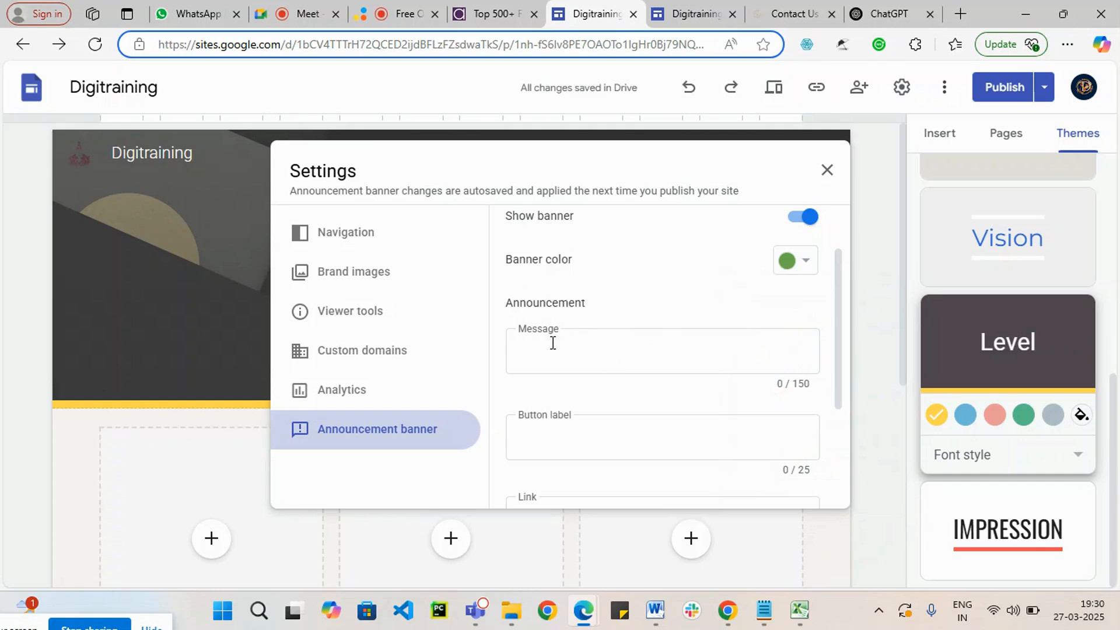
Step: Enter "New Batch Starts Soom" as the banner's announcement message and check the remaining banner options
left_click(581, 358)
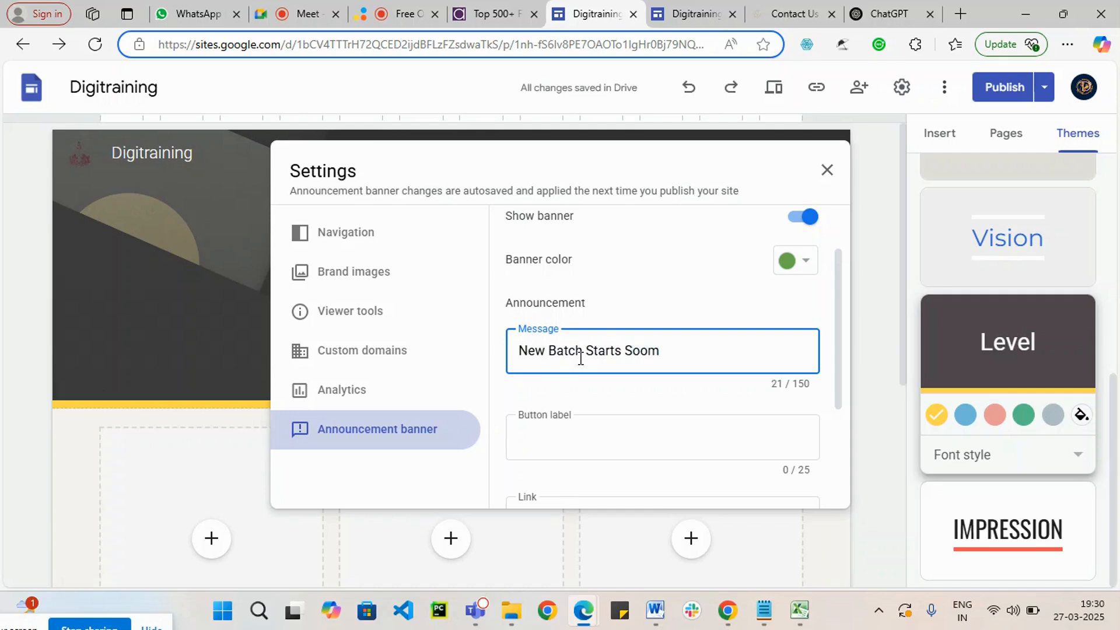
left_click(650, 405)
scroll(690, 412, "down", 3)
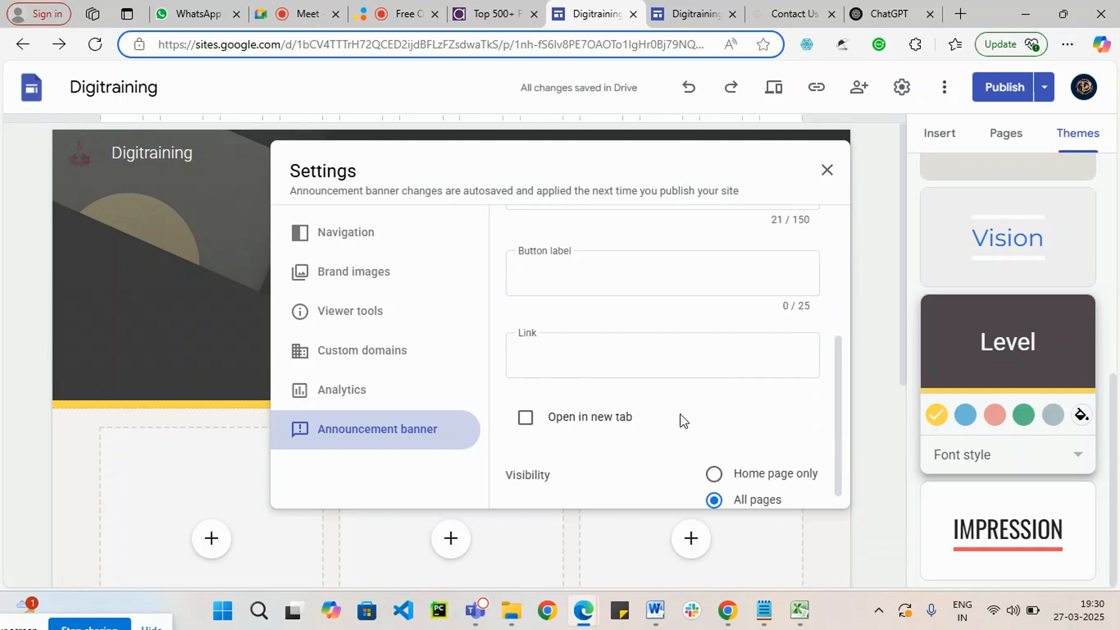
scroll(662, 419, "up", 3)
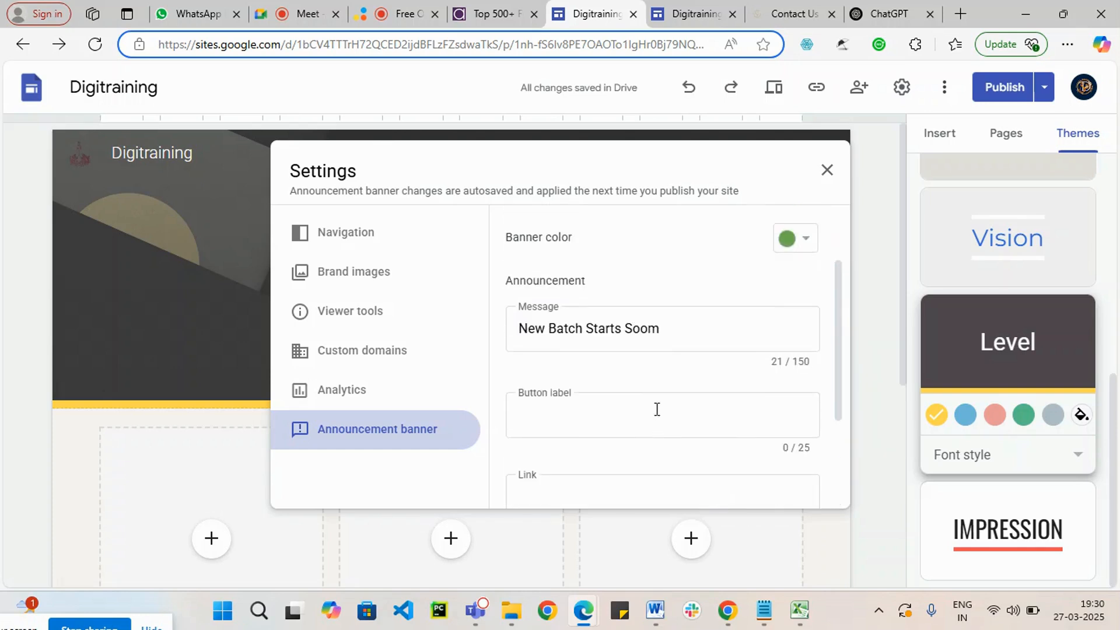
Step: Set the announcement banner's button label to "Sign Up"
left_click(607, 420)
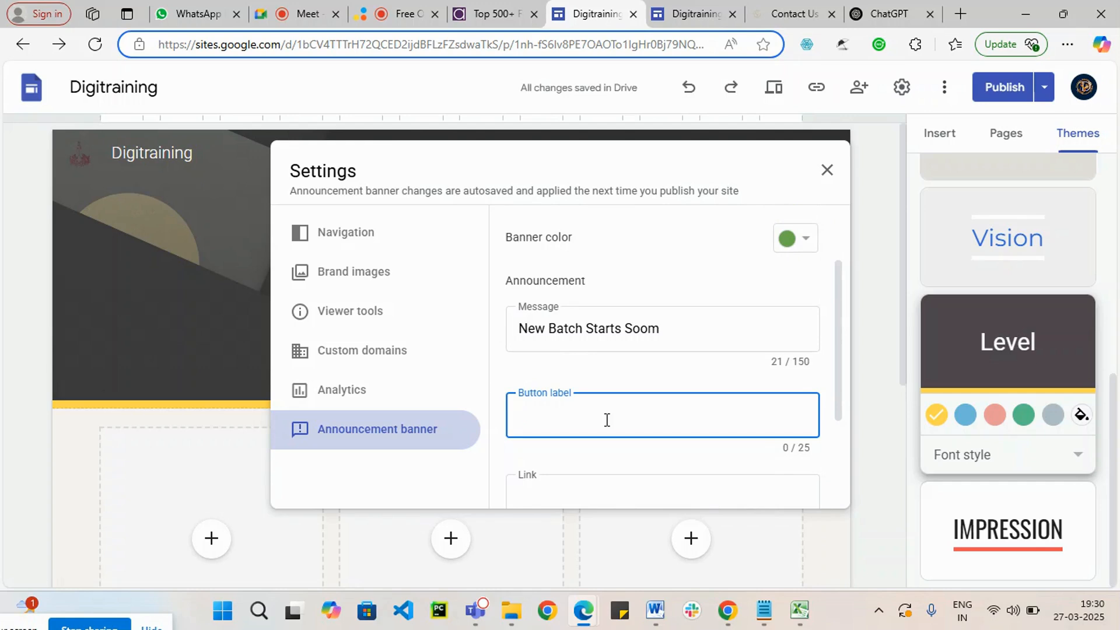
type("SignUp")
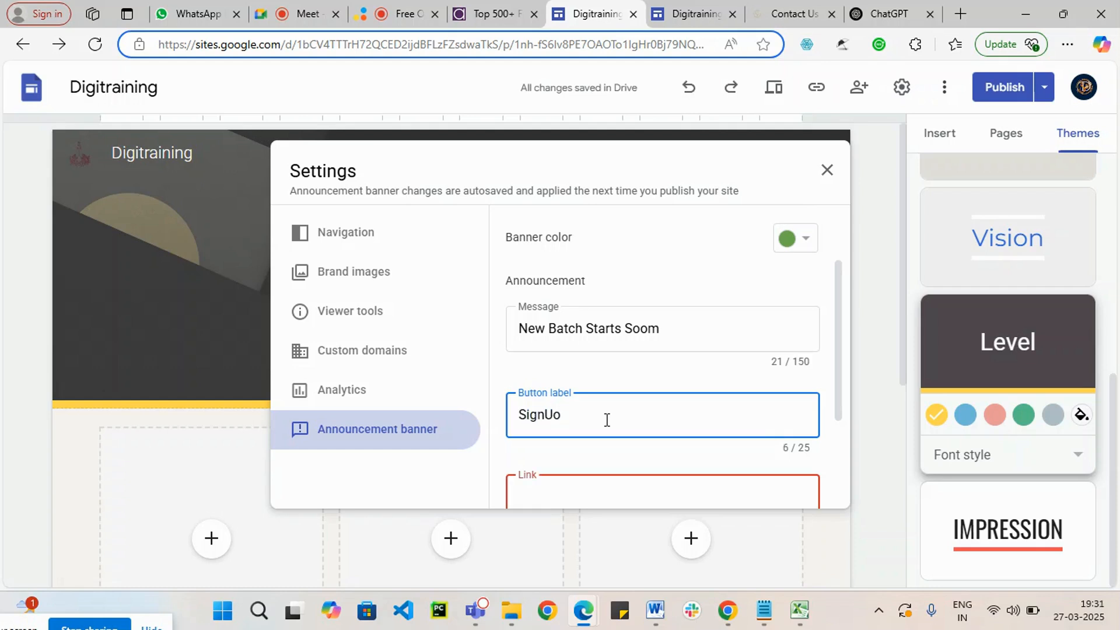
scroll(641, 397, "down", 3)
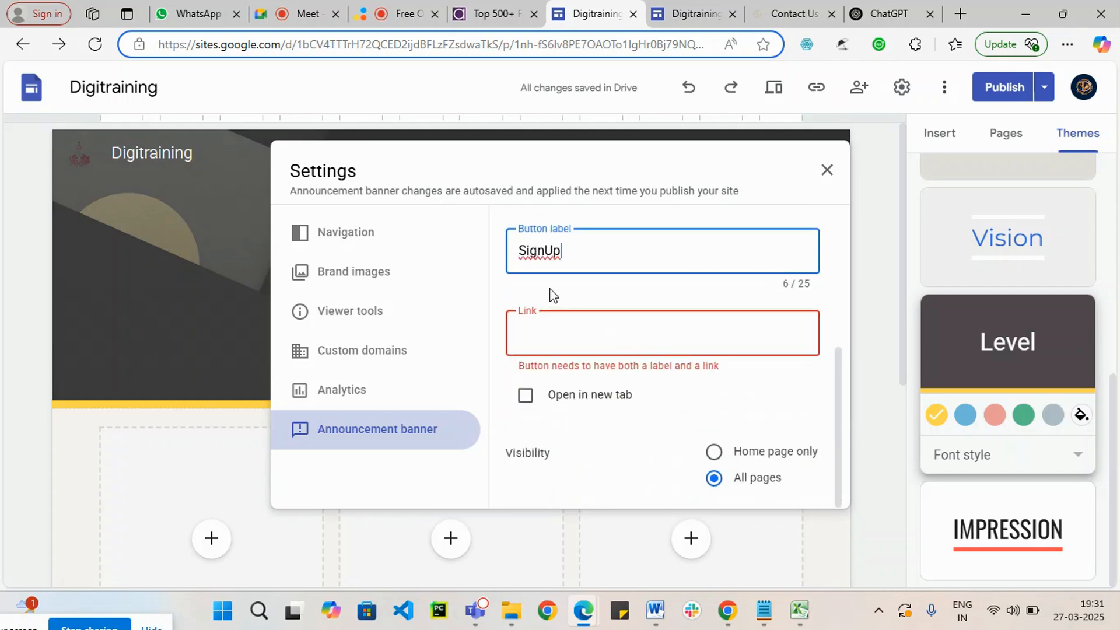
left_click(545, 250)
Step: Try linking the banner's button to the About Us page, and clear that link again
left_click(638, 334)
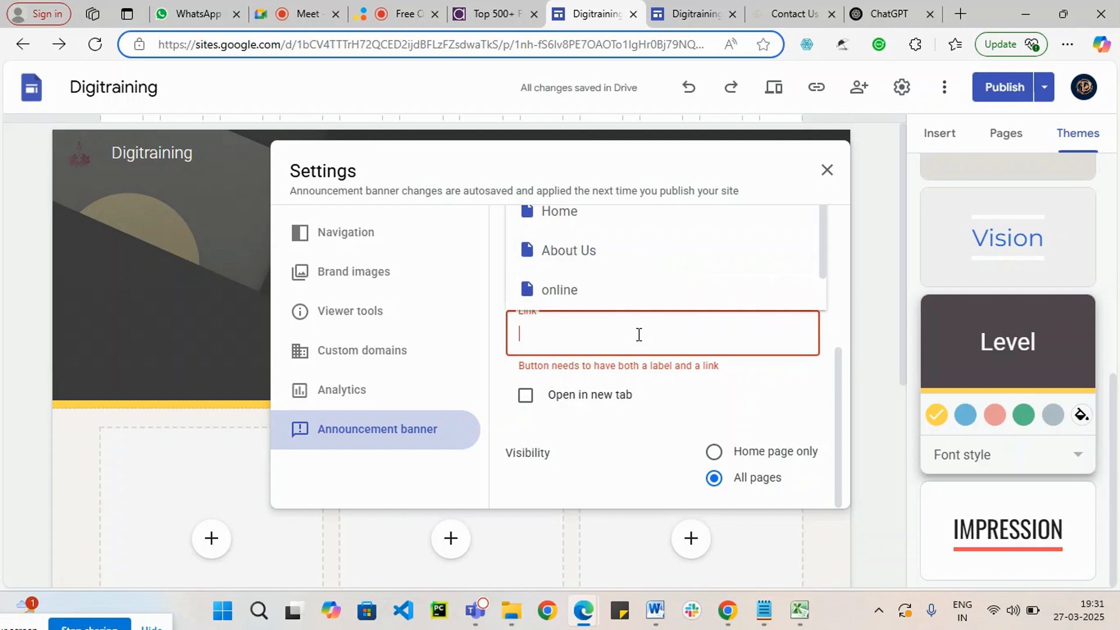
scroll(655, 328, "up", 1)
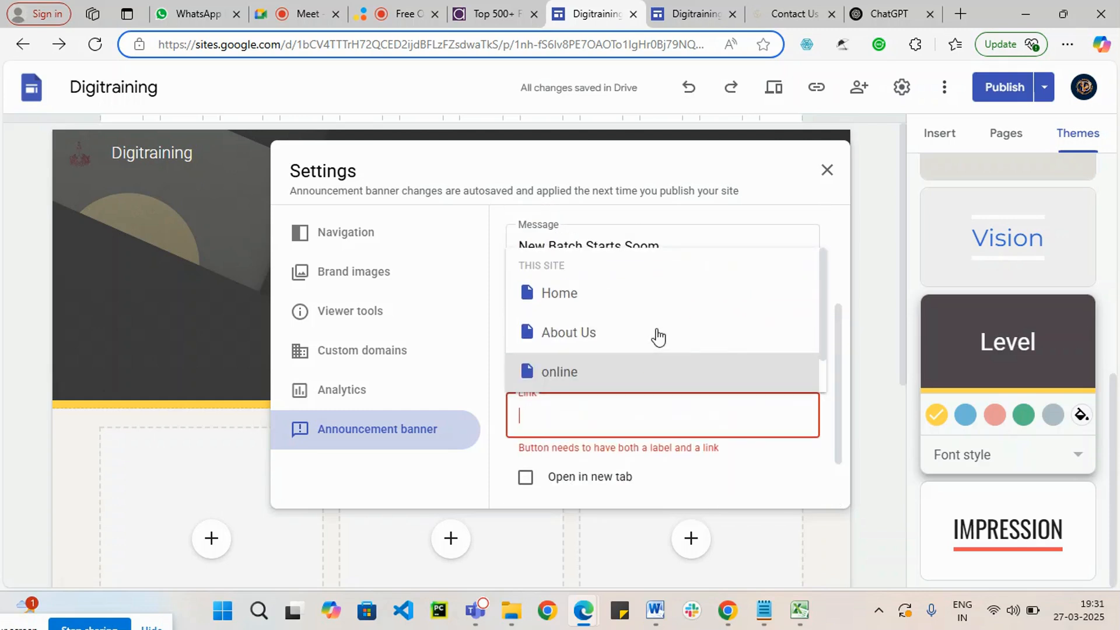
left_click(573, 336)
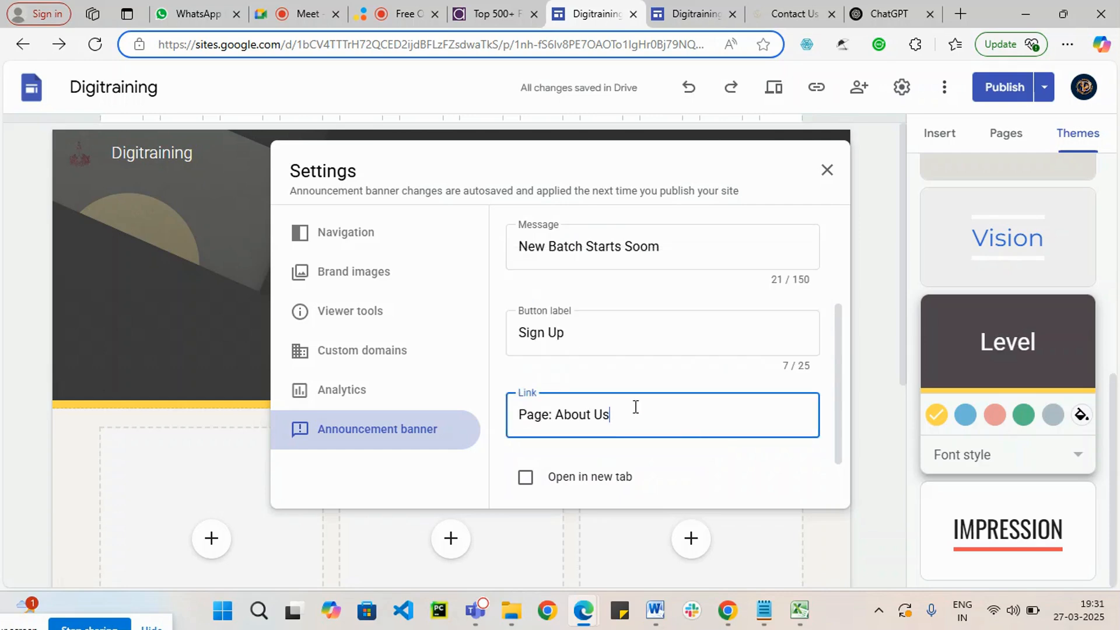
left_click_drag(635, 406, 511, 424)
key("BackSpace")
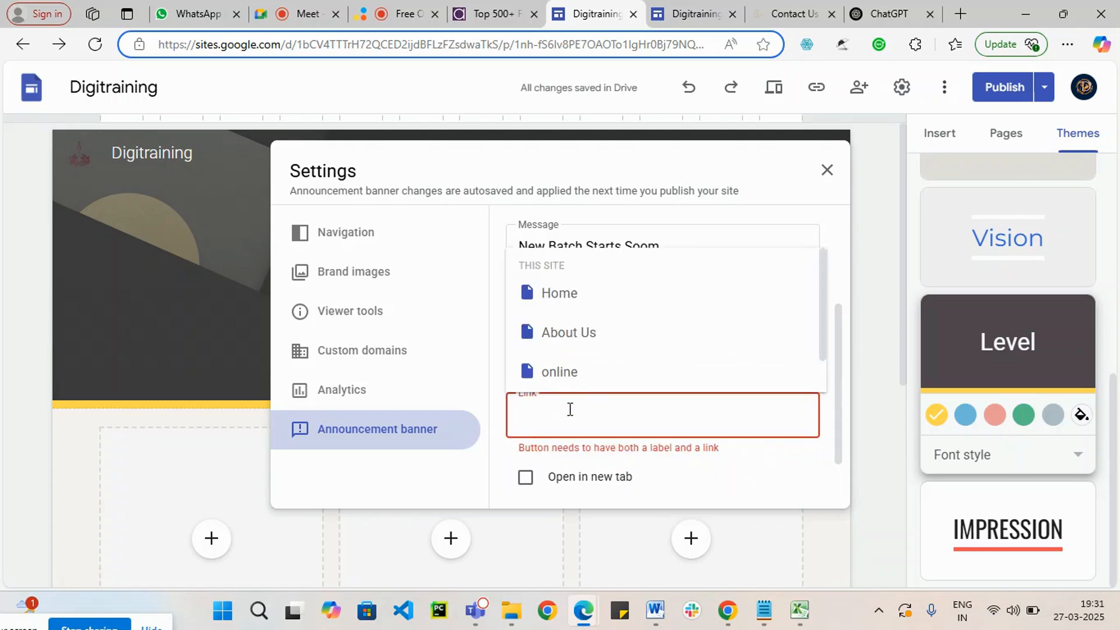
Step: Link the banner's button to the videos page, set it to open in a new tab, and close the settings
scroll(700, 327, "down", 1)
scroll(700, 356, "down", 2)
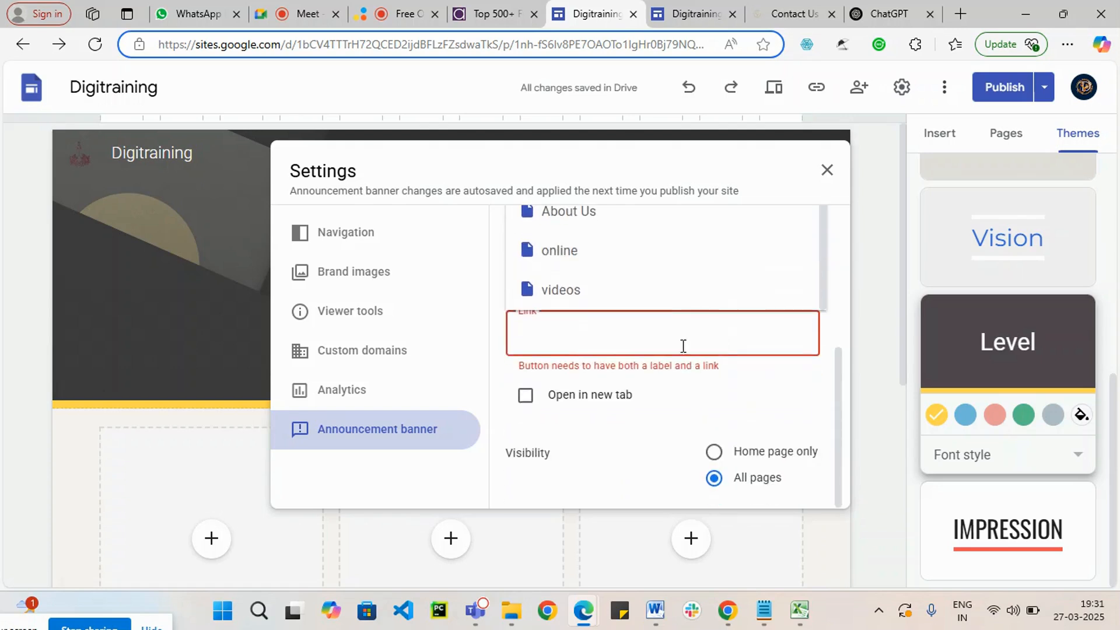
scroll(693, 307, "up", 1)
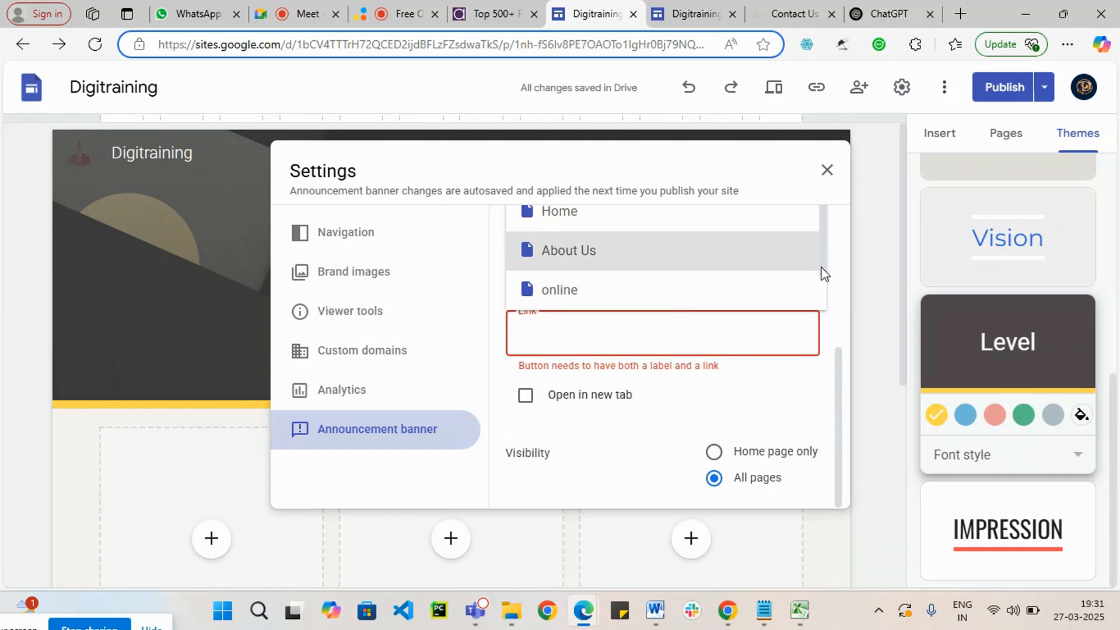
left_click_drag(824, 258, 812, 275)
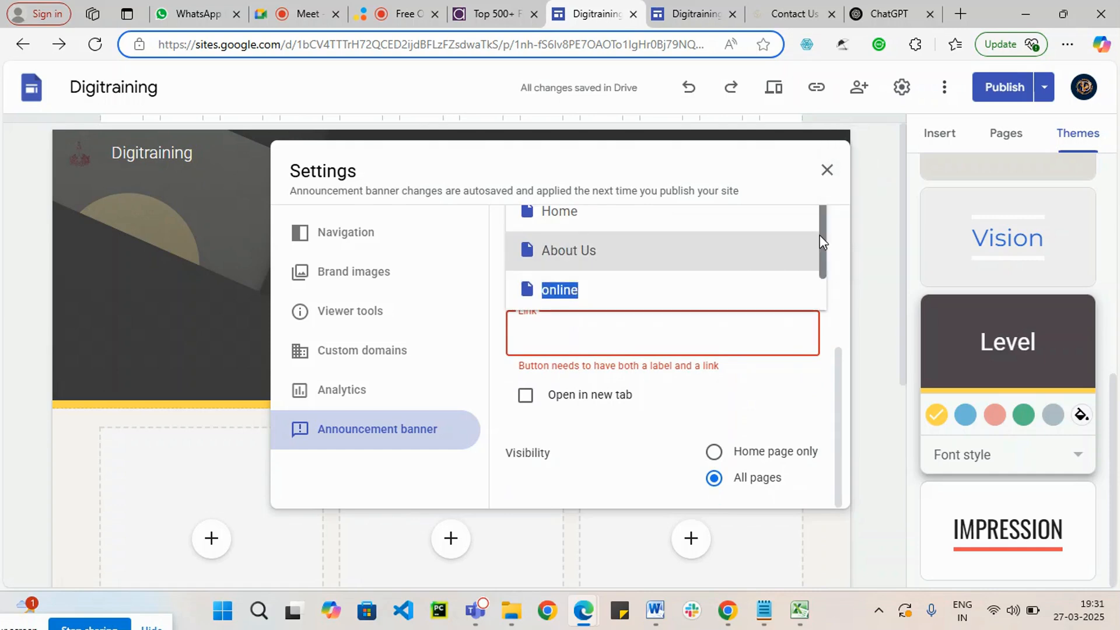
scroll(822, 242, "down", 1)
left_click(583, 295)
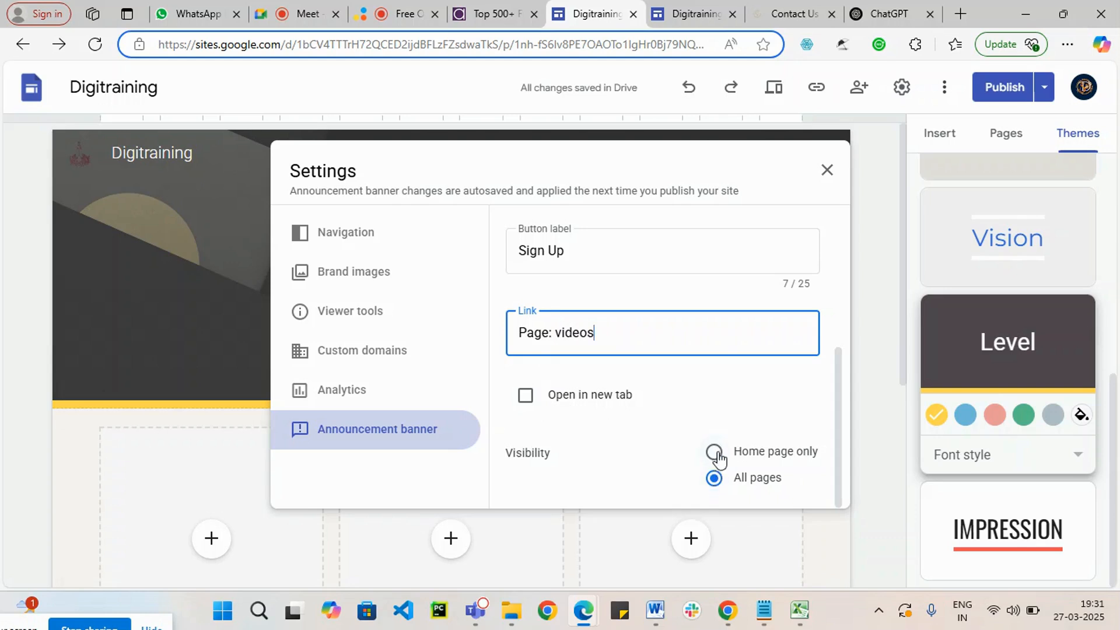
left_click(524, 397)
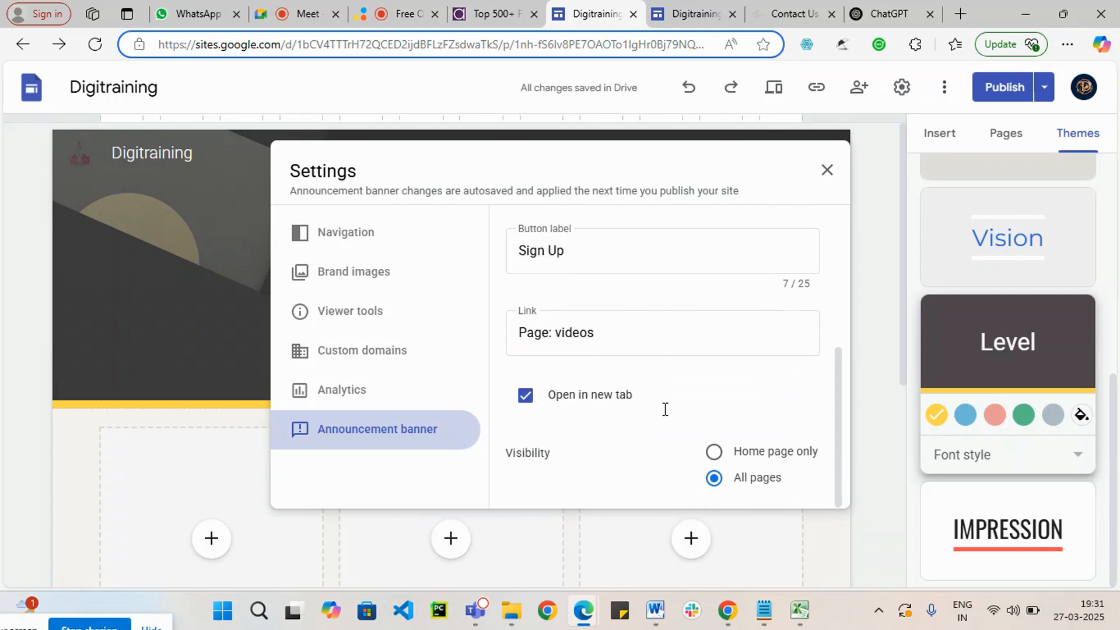
left_click(838, 541)
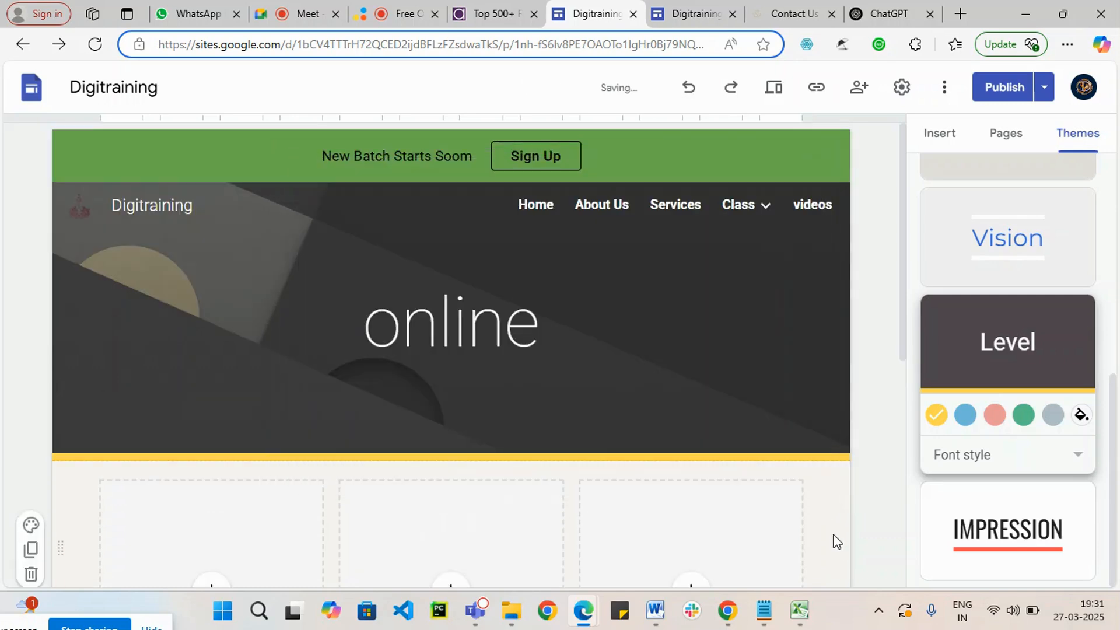
Step: Open the publish review and test the draft banner's Sign Up button, looking through the form on the linked videos page
left_click(1012, 93)
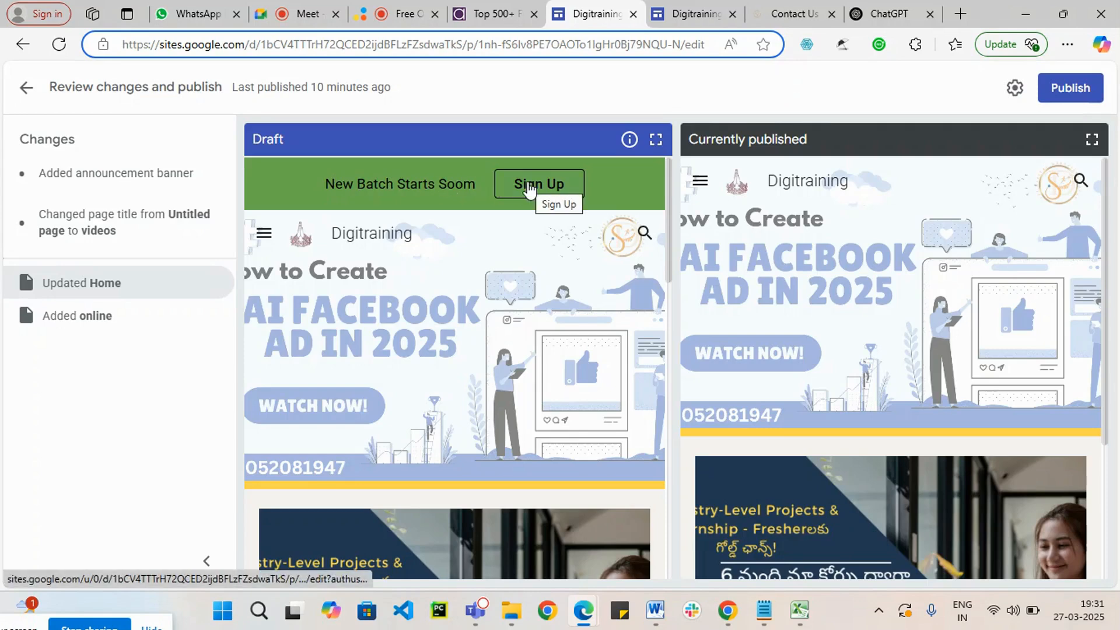
left_click(529, 188)
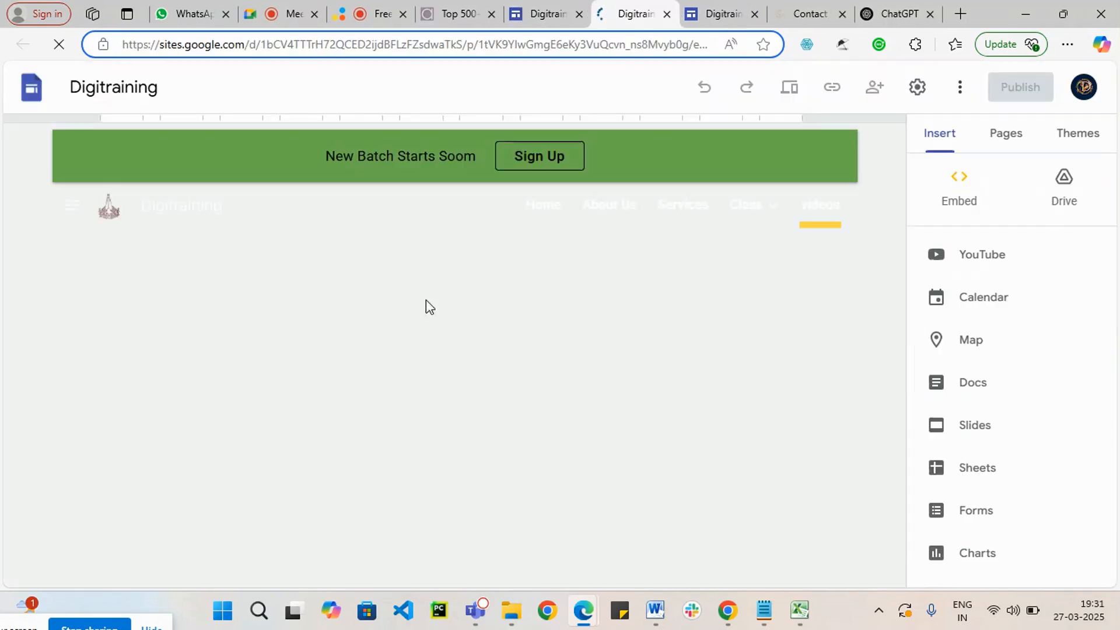
scroll(568, 396, "down", 5)
scroll(567, 397, "down", 5)
scroll(568, 398, "up", 8)
scroll(297, 337, "down", 4)
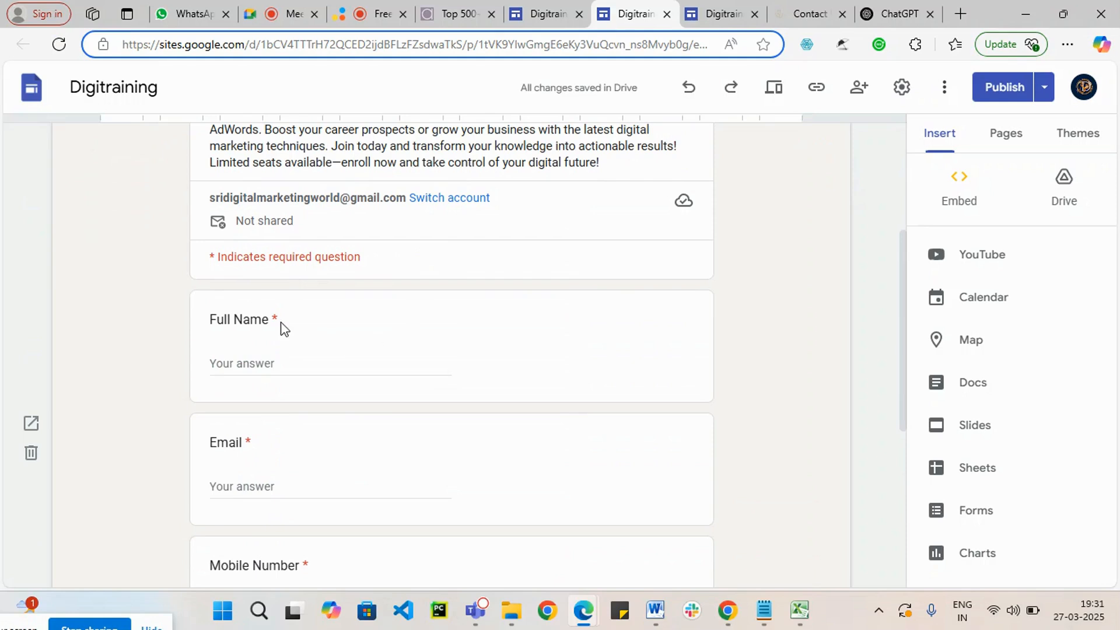
scroll(350, 345, "down", 3)
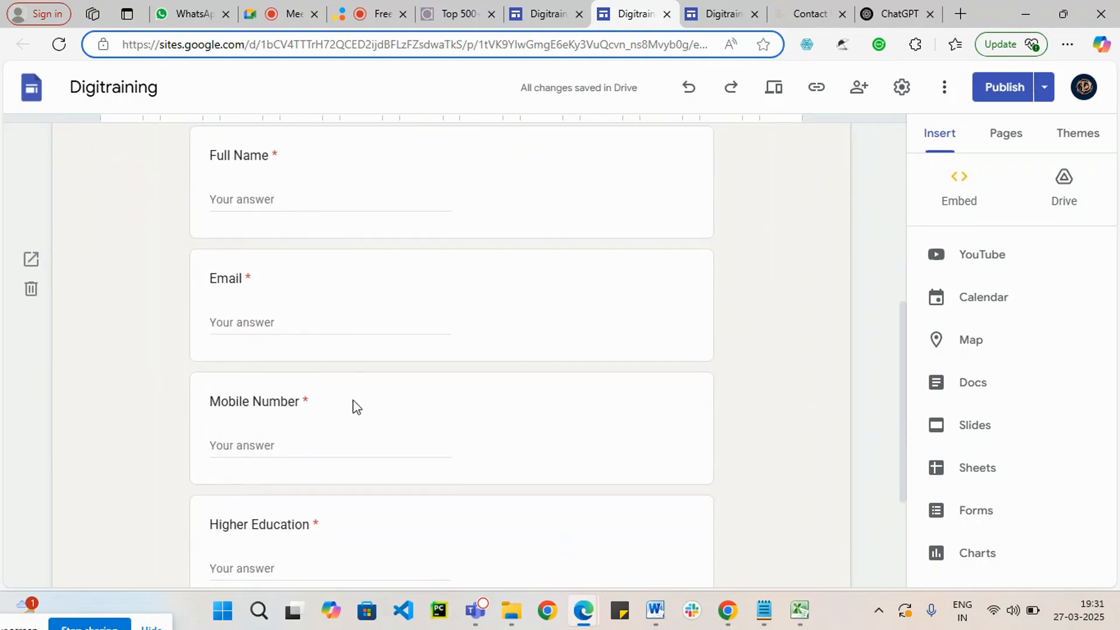
scroll(335, 345, "down", 3)
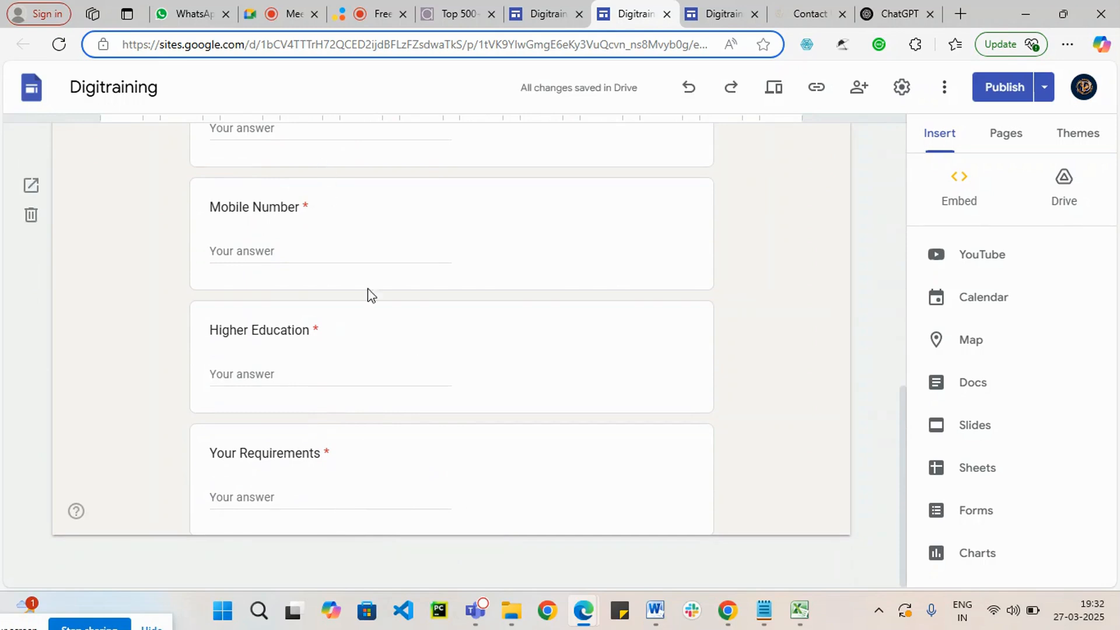
Step: Return to the online page's draft, publish the site's changes, and close the extra editor tab showing the videos page
left_click(532, 9)
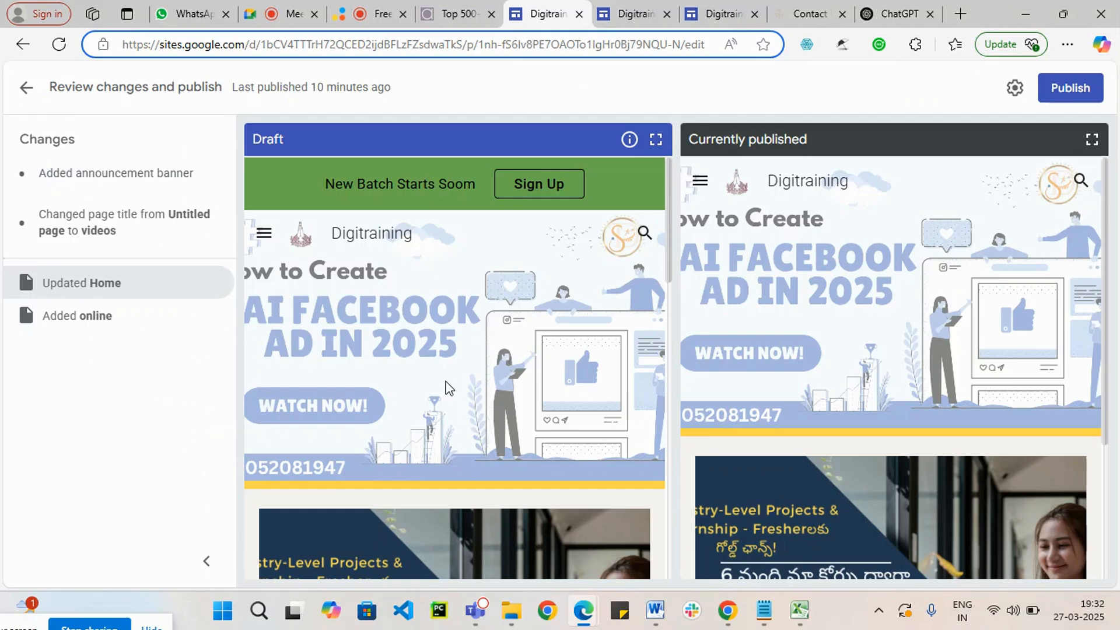
left_click(23, 87)
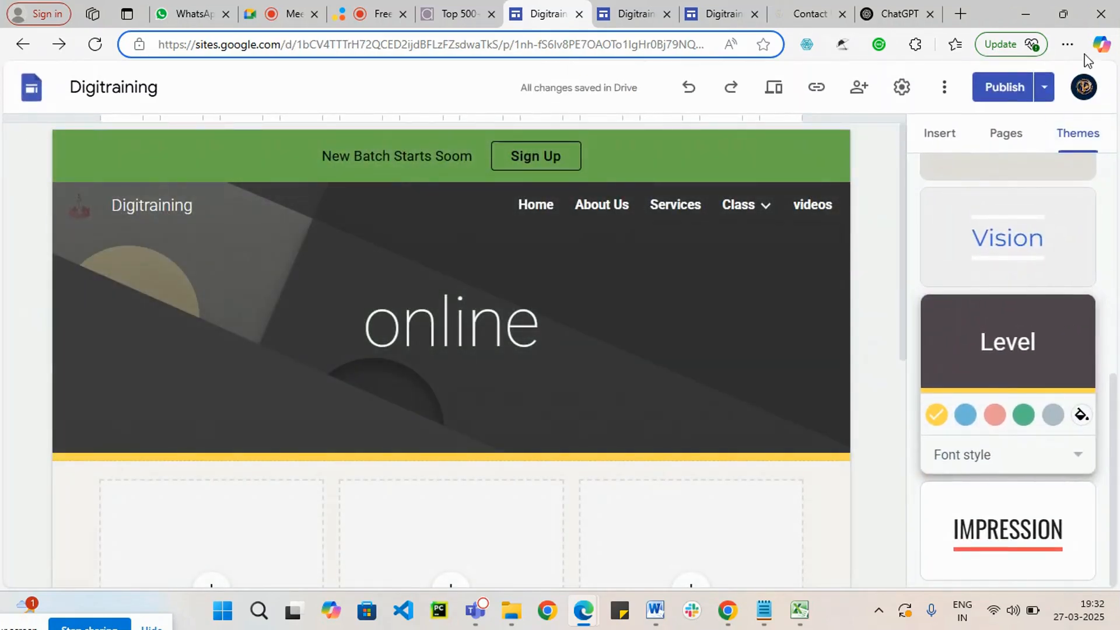
left_click(1002, 87)
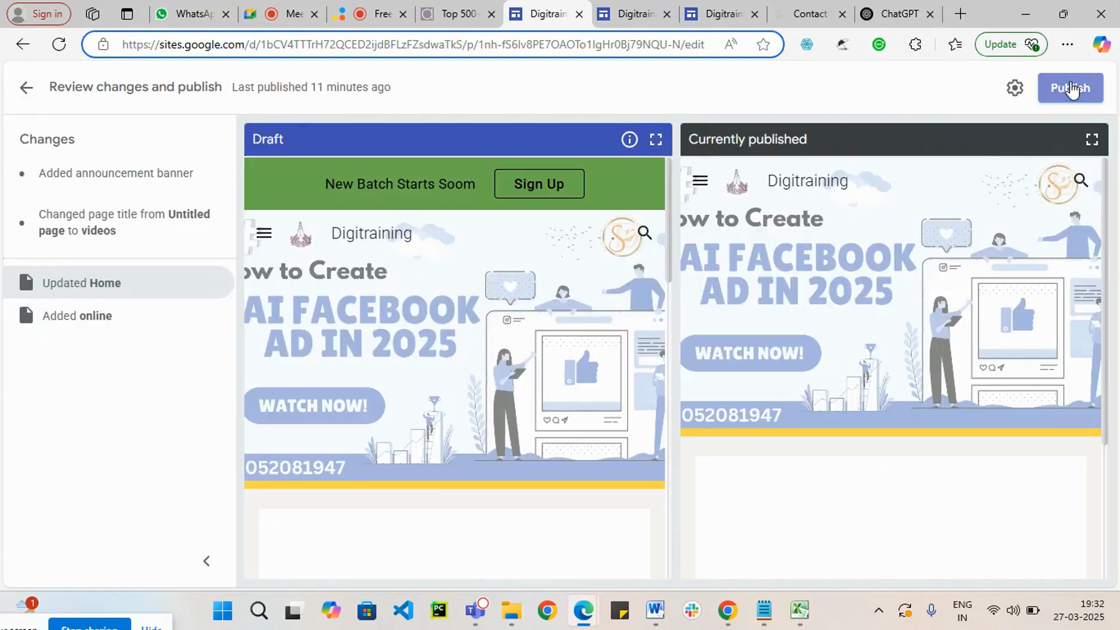
left_click(1069, 86)
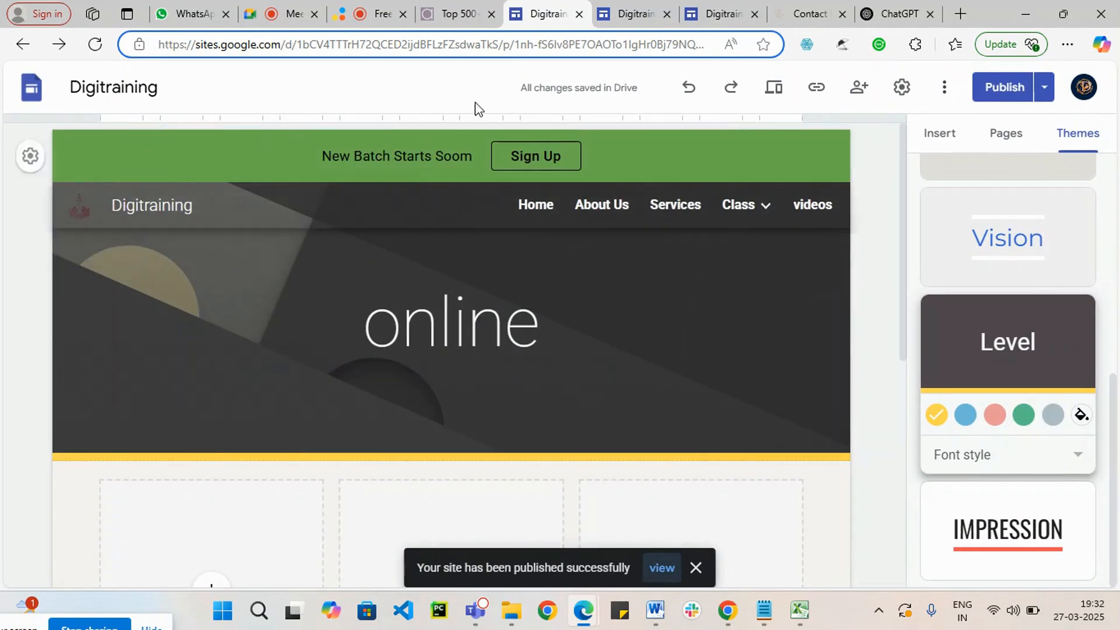
left_click(630, 13)
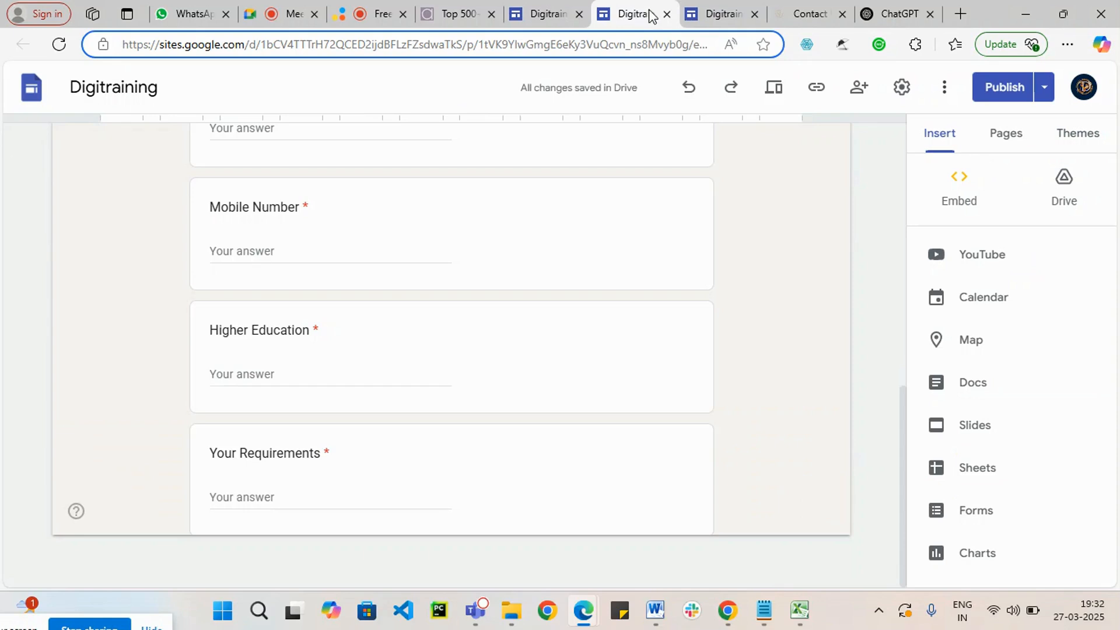
left_click(667, 14)
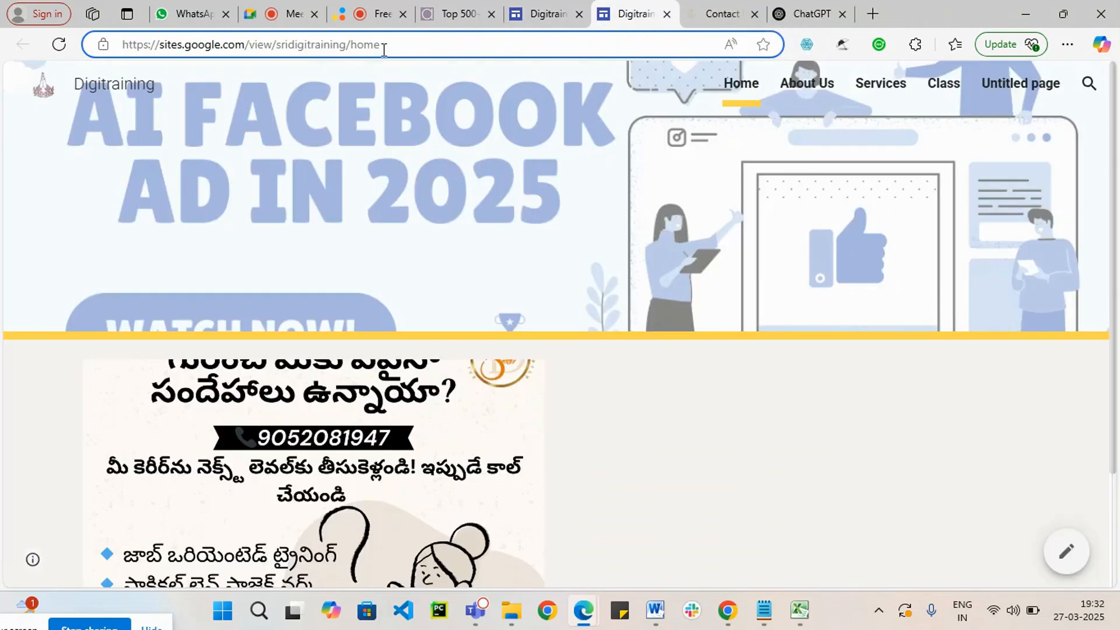
left_click(395, 45)
key("ctrl+c")
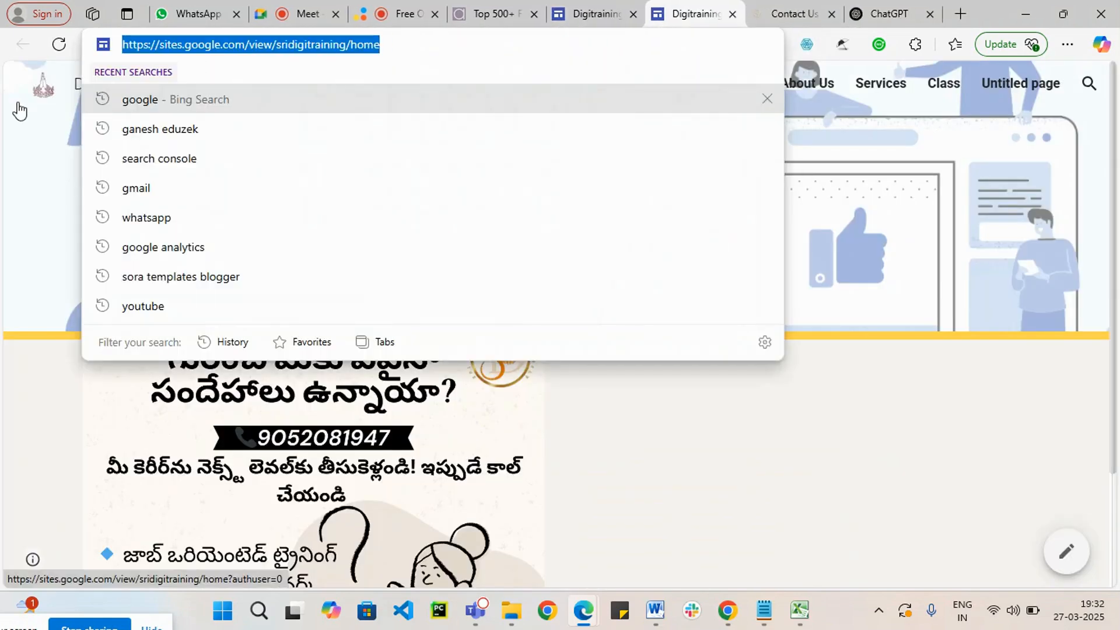
left_click(1070, 49)
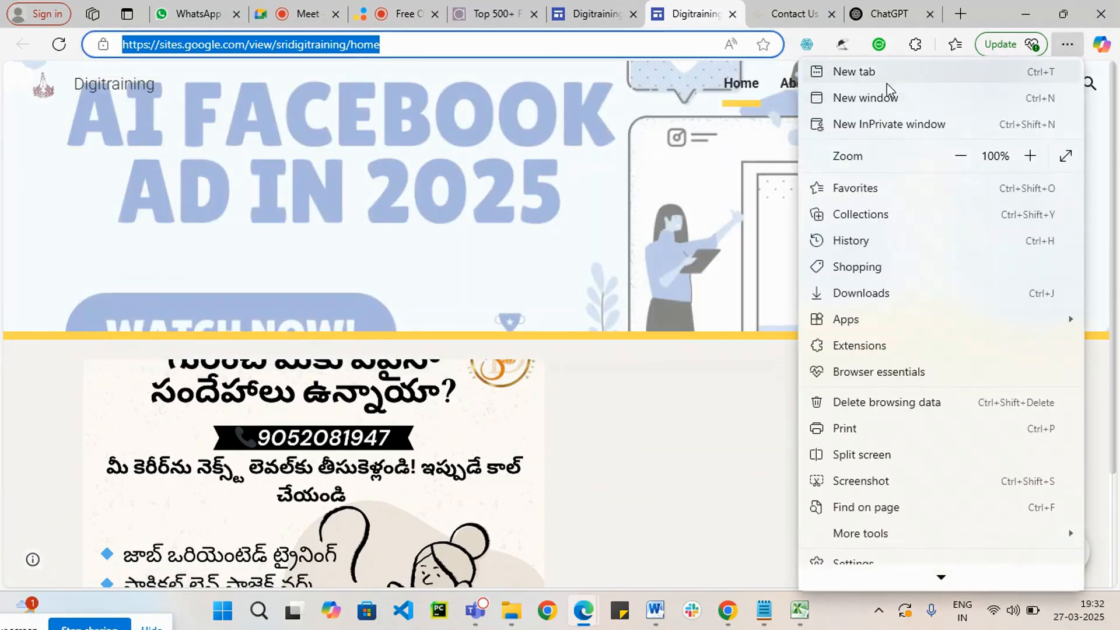
left_click(892, 97)
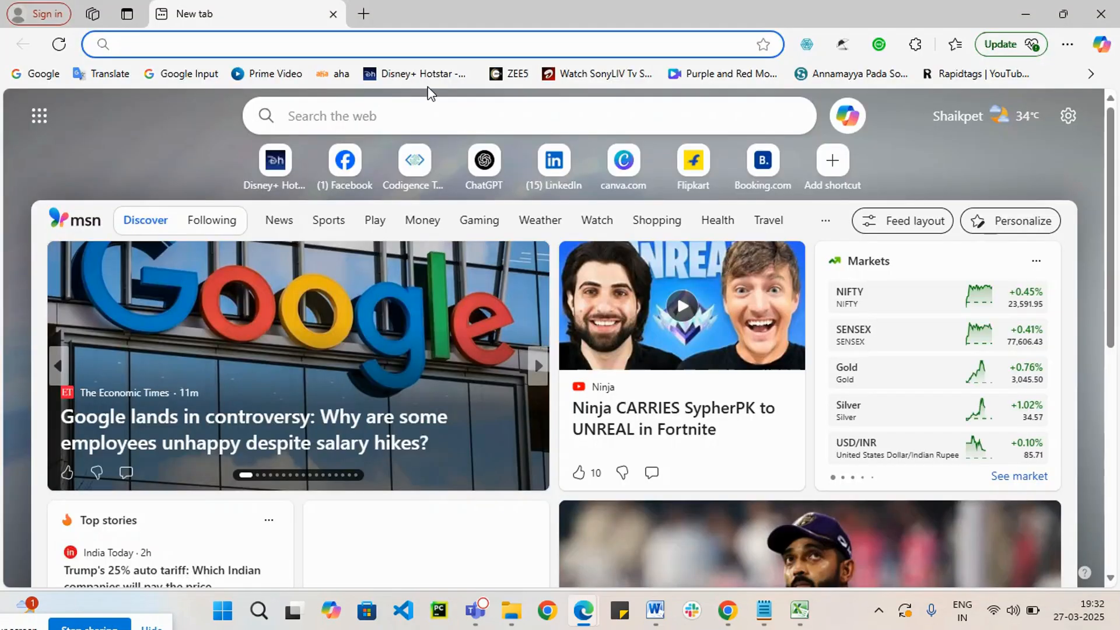
key("ctrl+v")
key("BackSpace")
key("BackSpace")
key("BackSpace")
key("BackSpace")
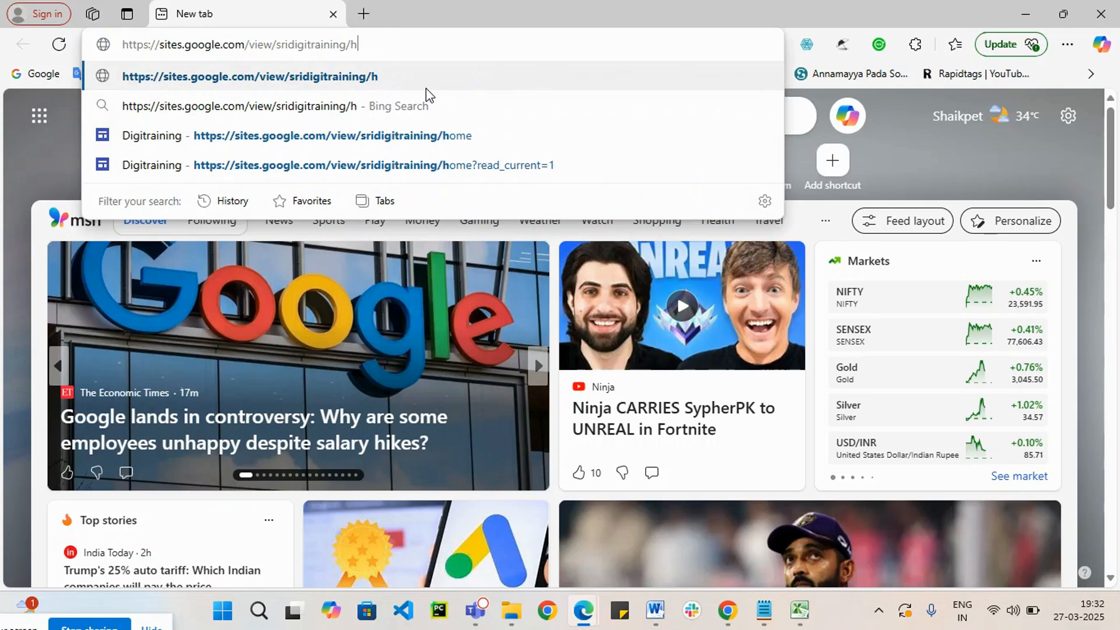
left_click(426, 89)
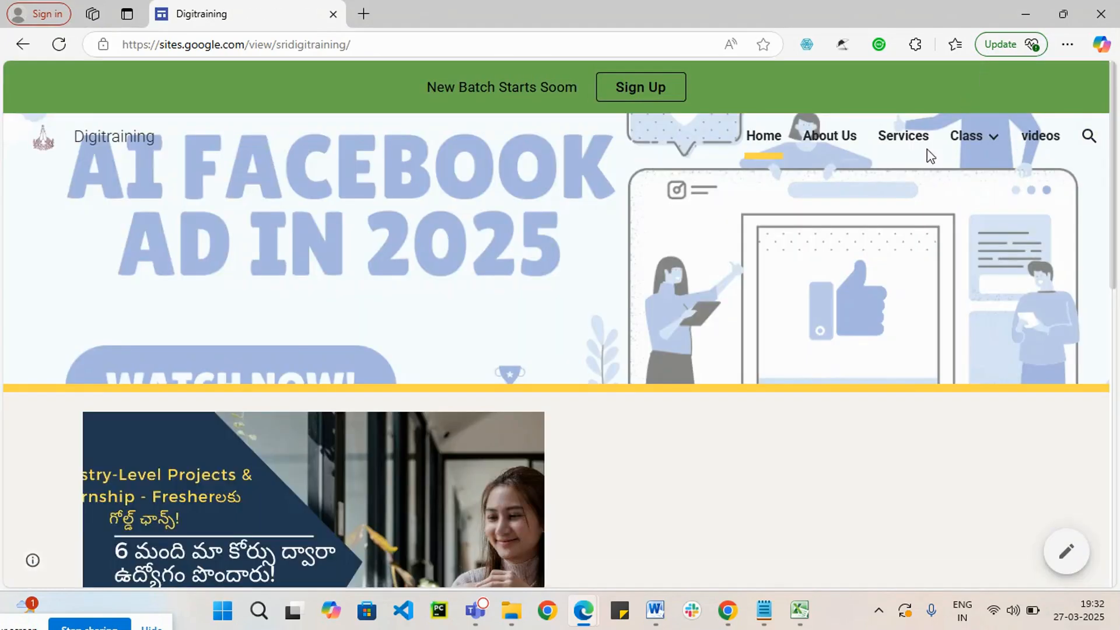
Step: Check the published home page and its announcement banner, and test the Sign Up button by viewing the page it links to
scroll(820, 490, "down", 5)
scroll(583, 458, "down", 5)
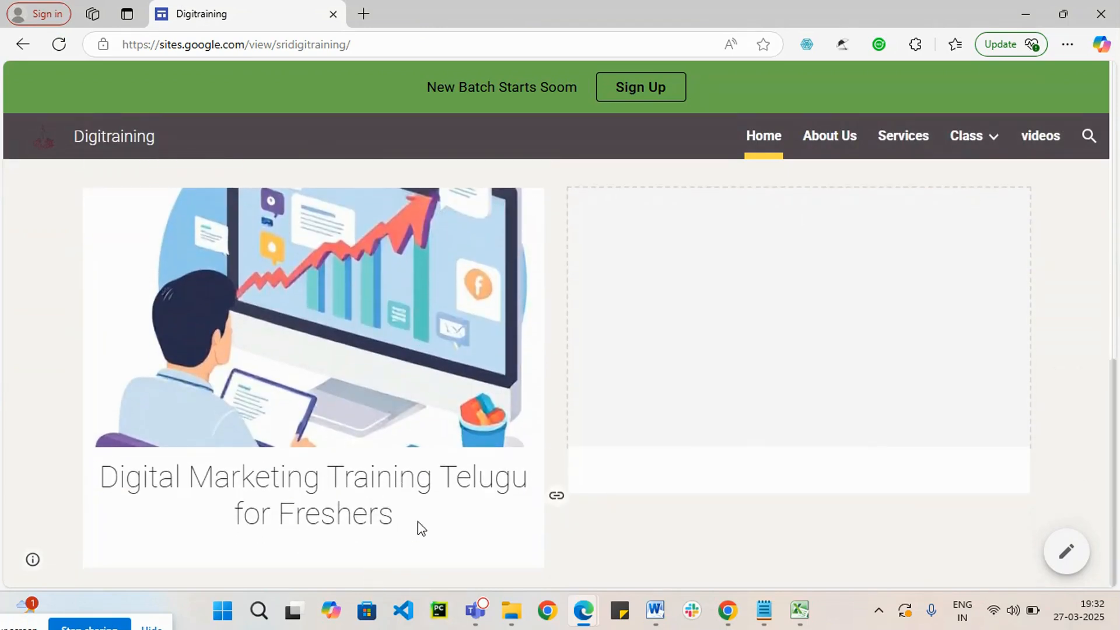
scroll(414, 528, "up", 10)
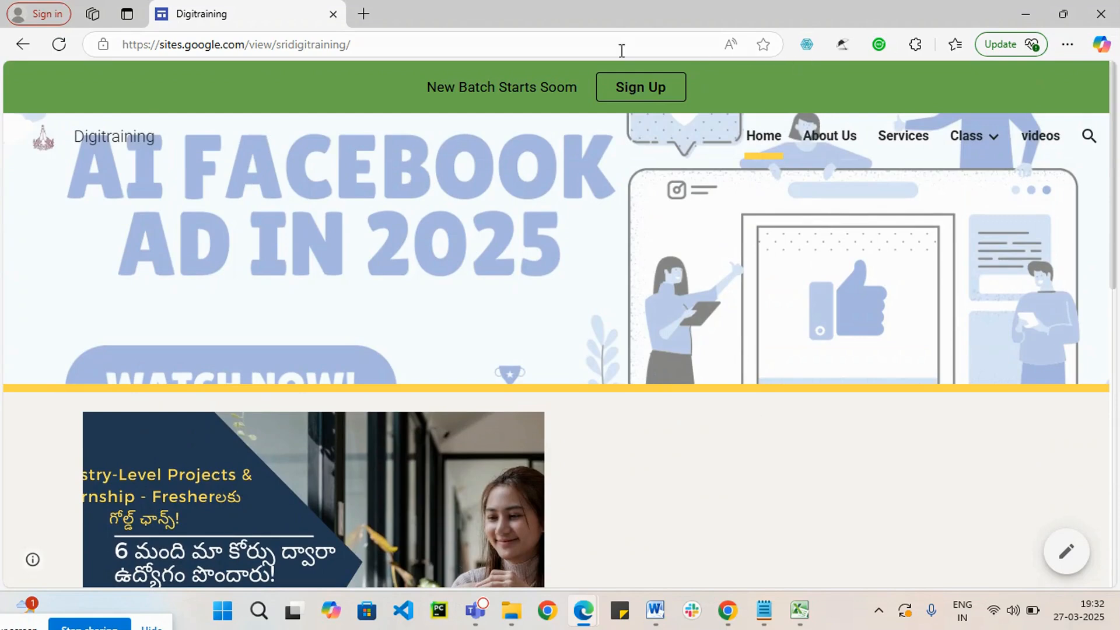
left_click_drag(456, 82, 603, 86)
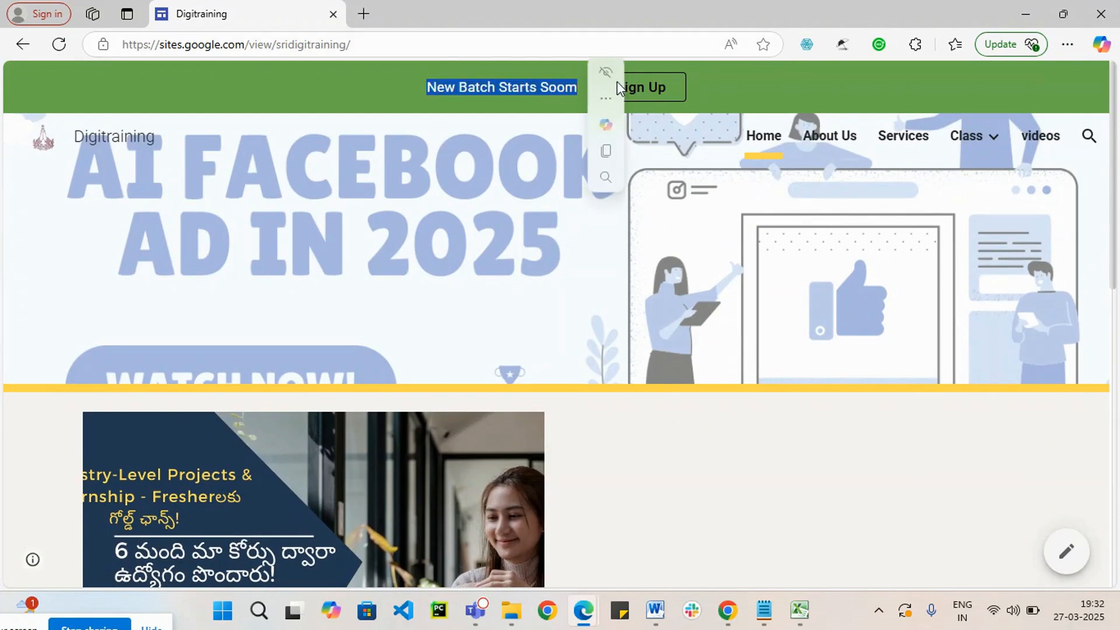
left_click(558, 87)
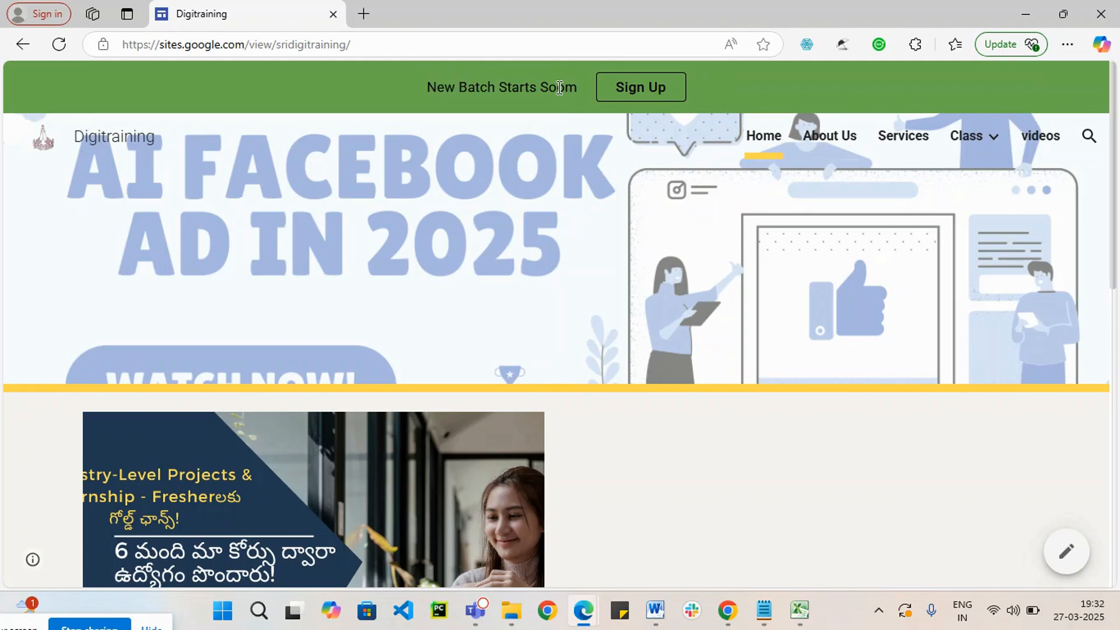
left_click(631, 90)
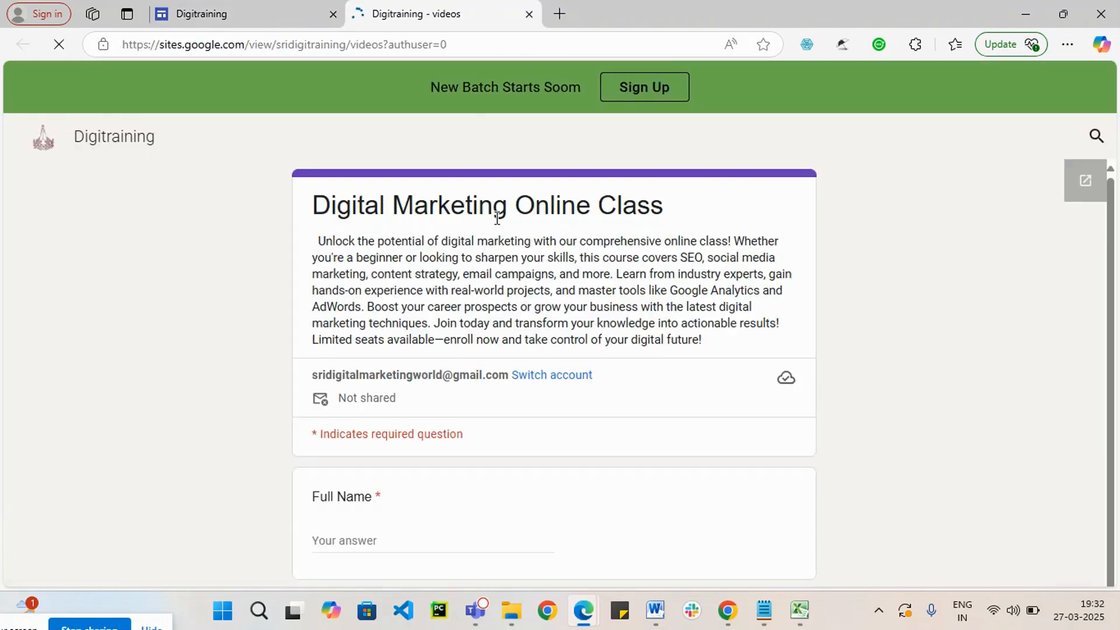
scroll(572, 312, "down", 2)
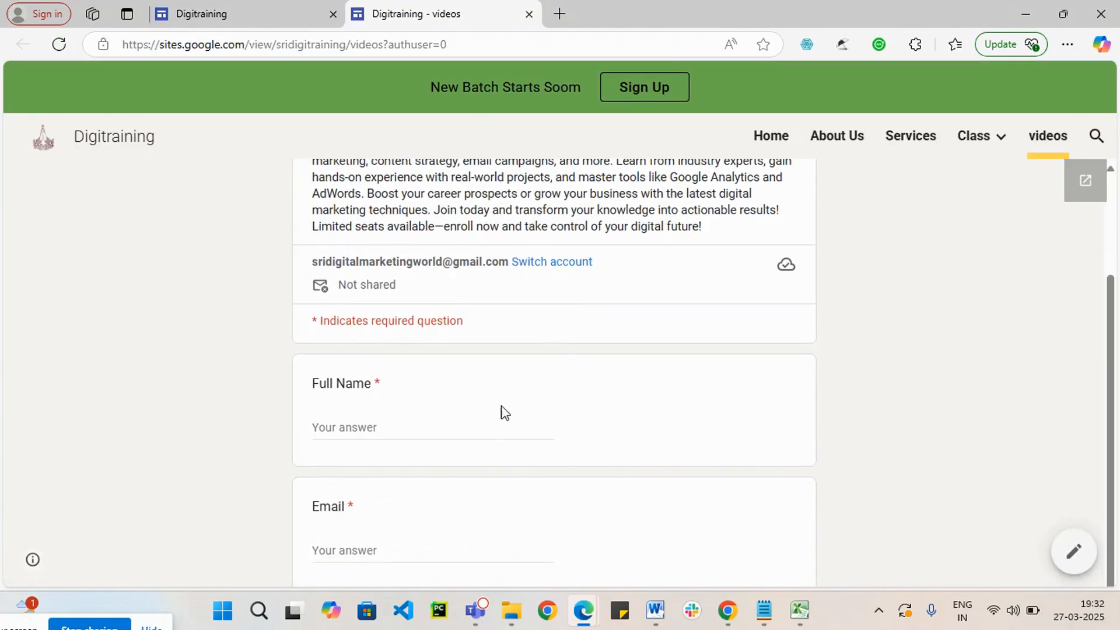
Step: Close the videos page opened by the Sign Up test and minimize the window showing the published site
left_click(529, 13)
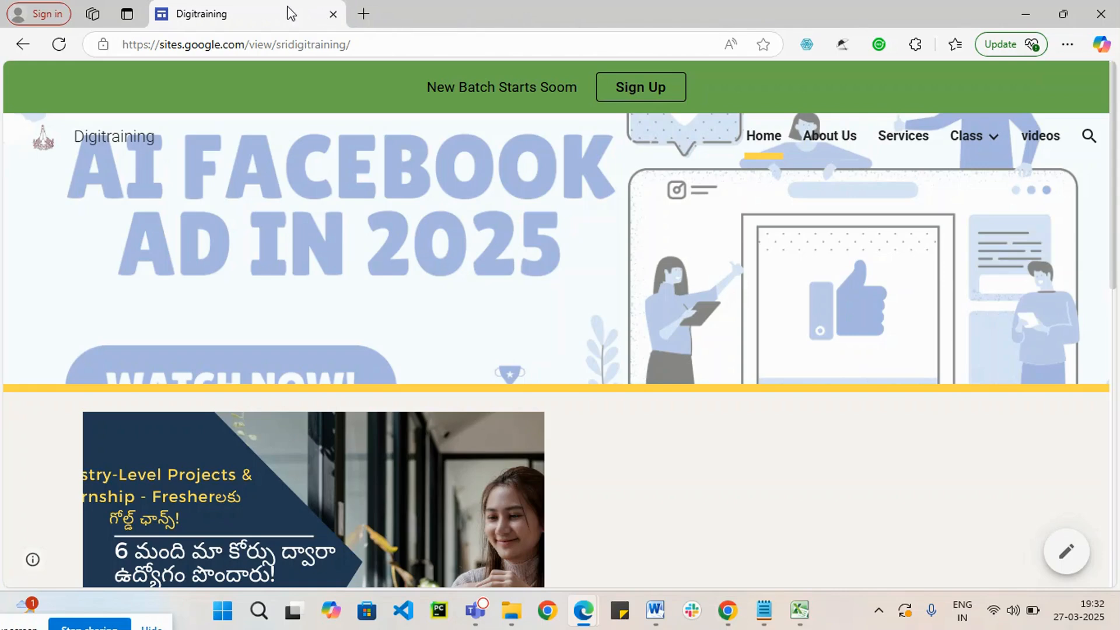
left_click(1025, 13)
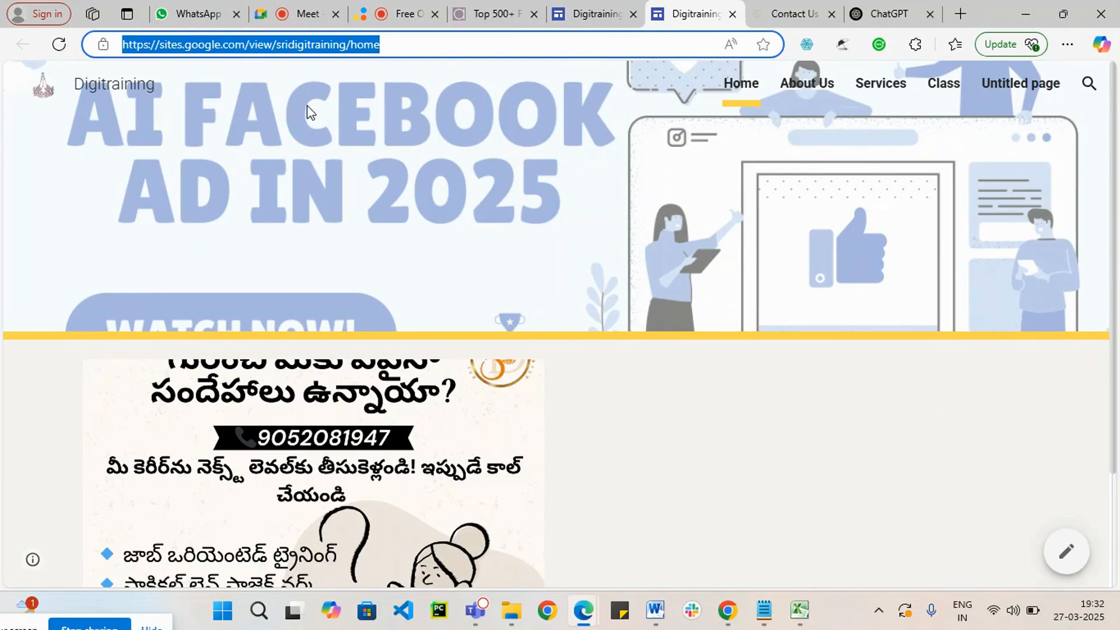
Step: Open the Untitled page from the older published site tab, return to the site home, and look through the updated home page
mouse_move(427, 398)
left_click(1012, 82)
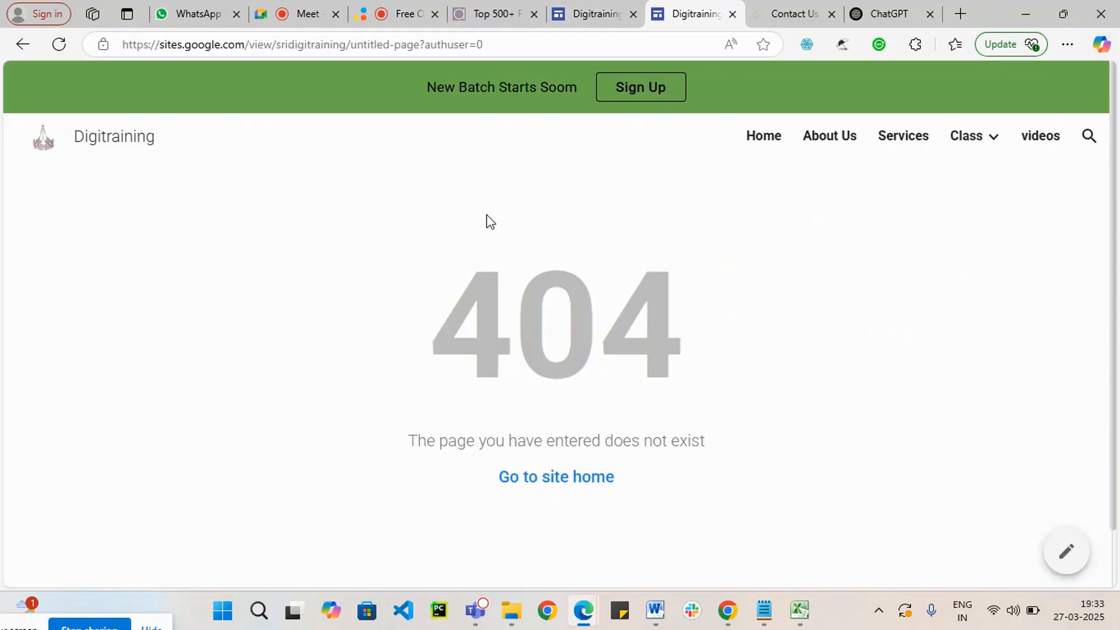
left_click(576, 478)
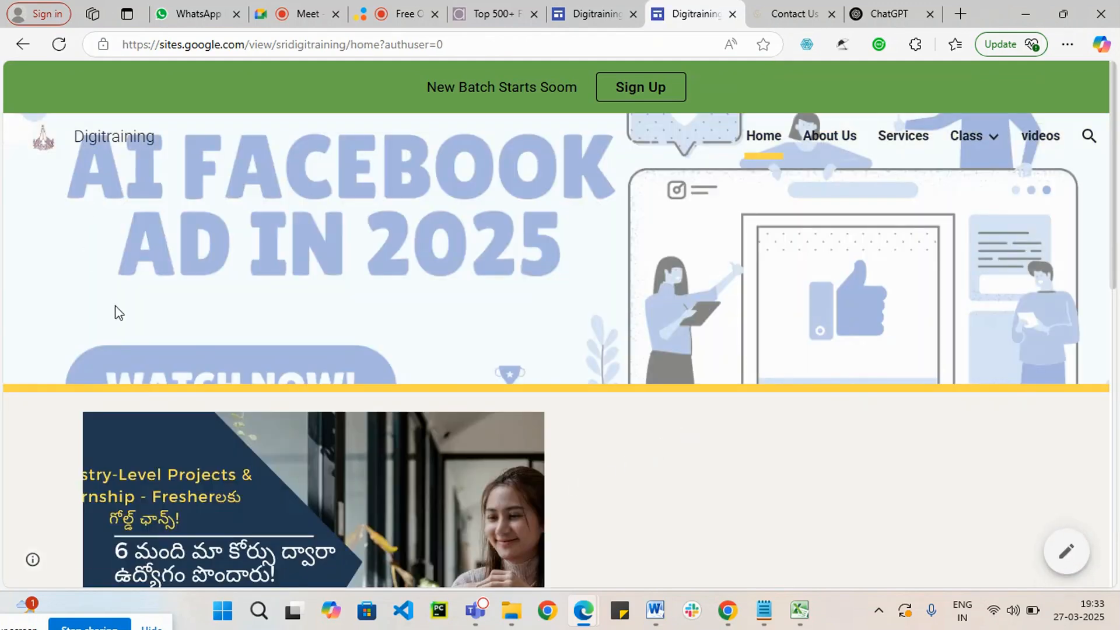
scroll(419, 390, "down", 10)
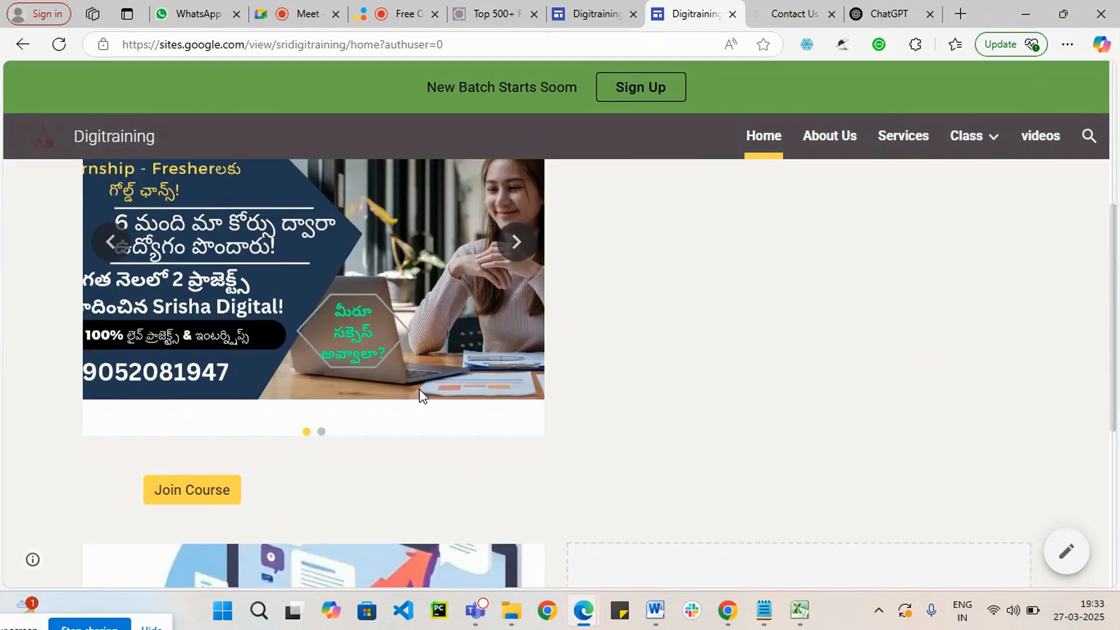
scroll(423, 397, "up", 7)
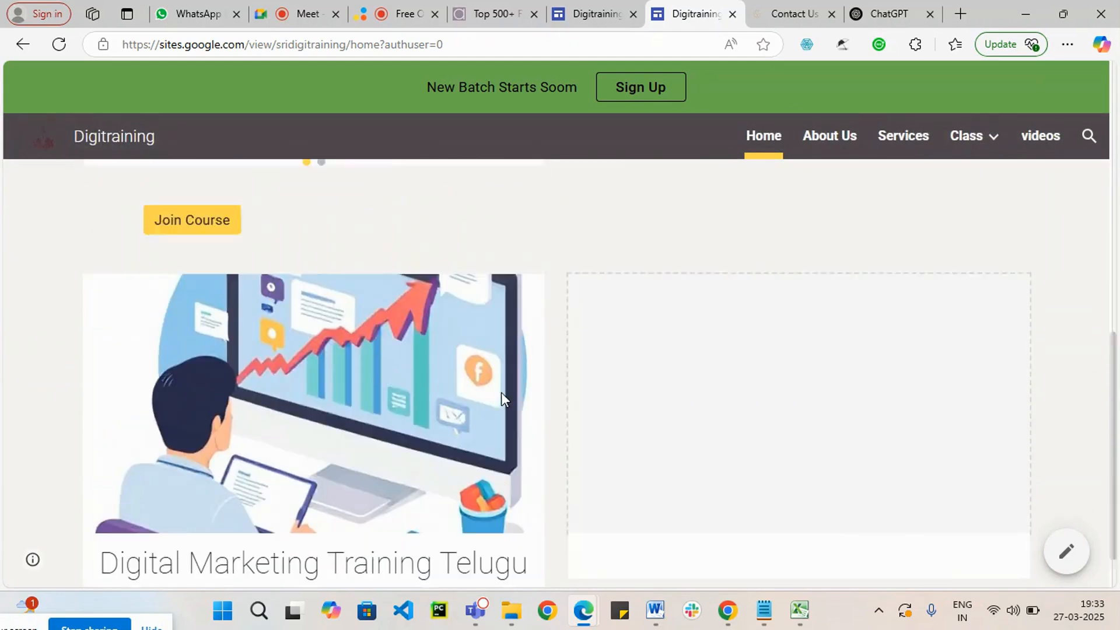
left_click(402, 14)
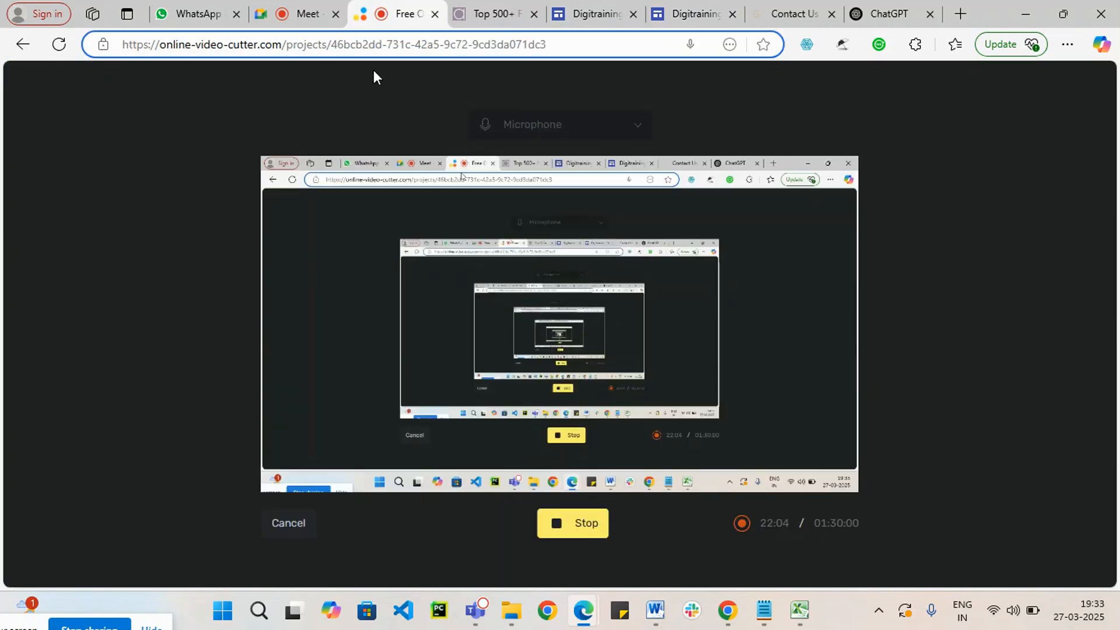
left_click(315, 13)
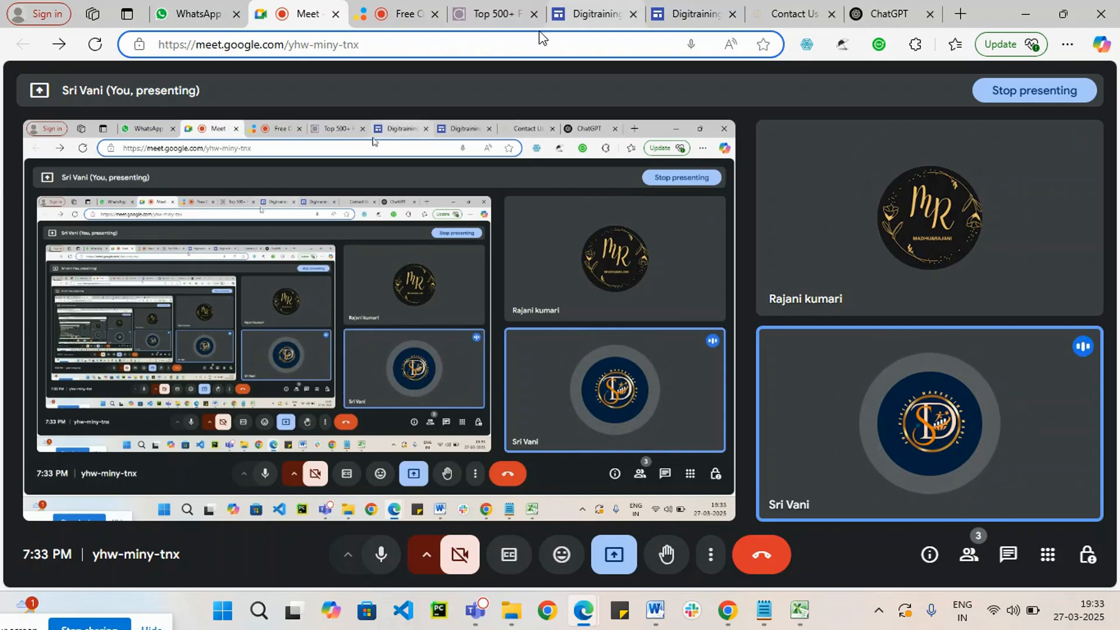
left_click(602, 7)
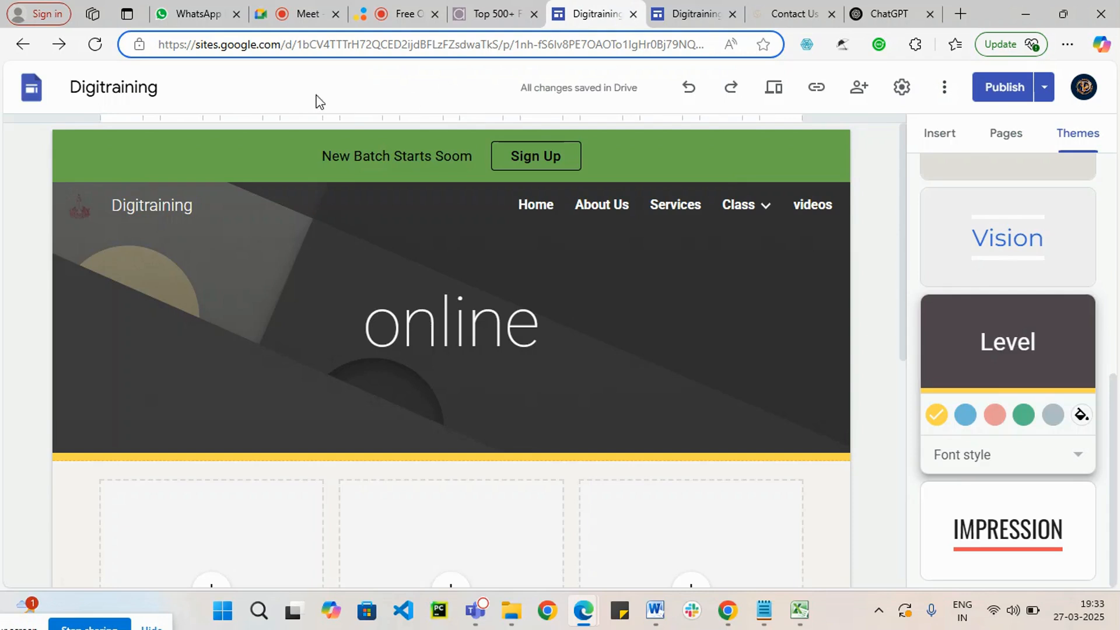
left_click(390, 3)
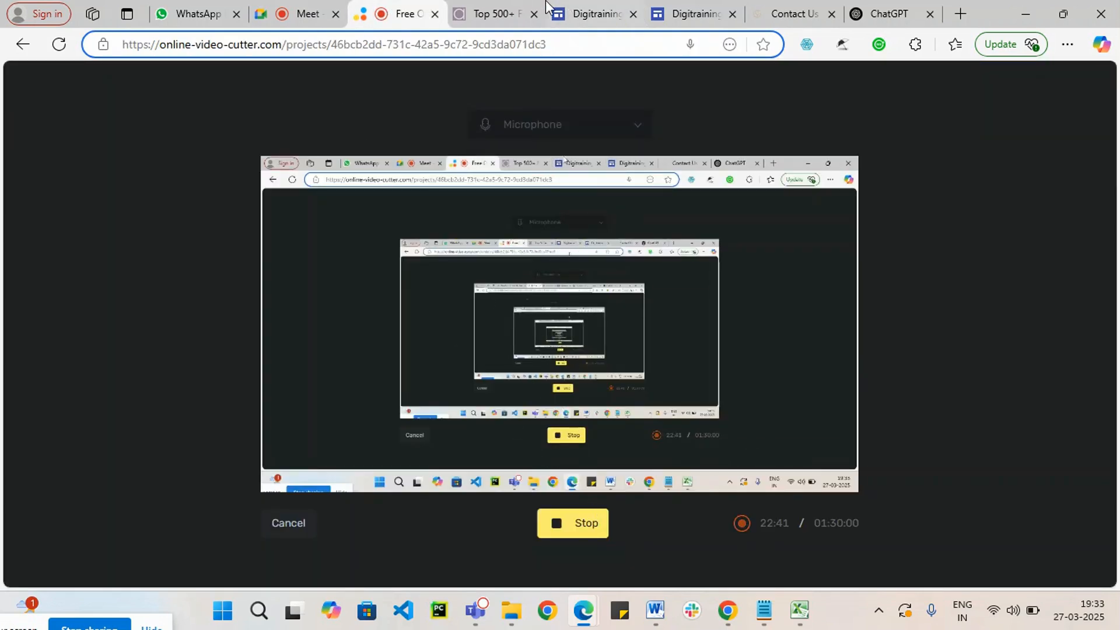